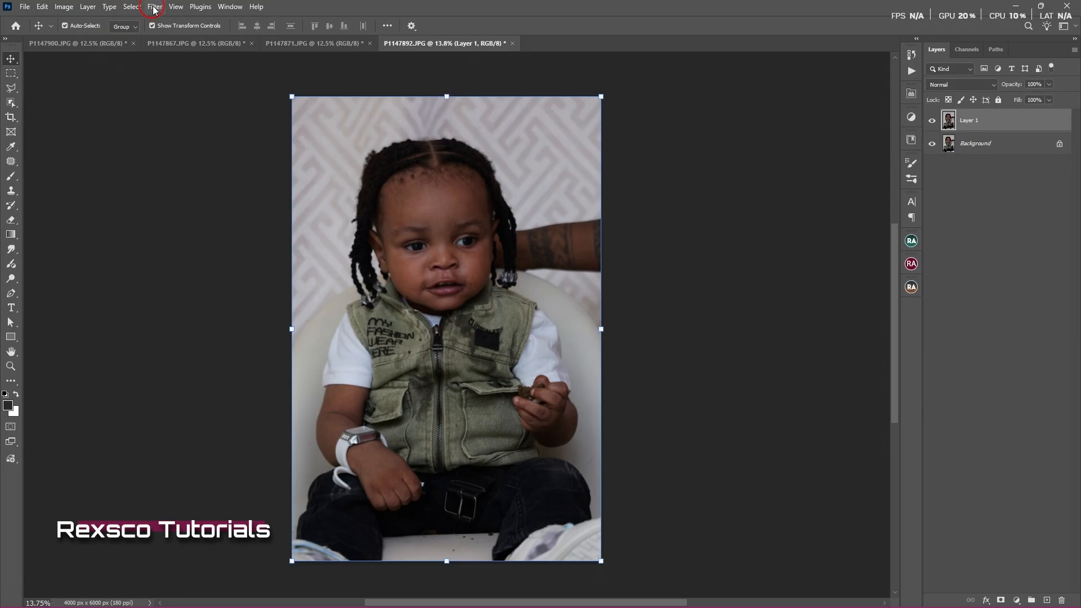
Apply the Camera Raw Filter to Layer 1 with Shadows +87, Highlights -50, Exposure +0.55 and Blacks -37.
left_click(155, 7)
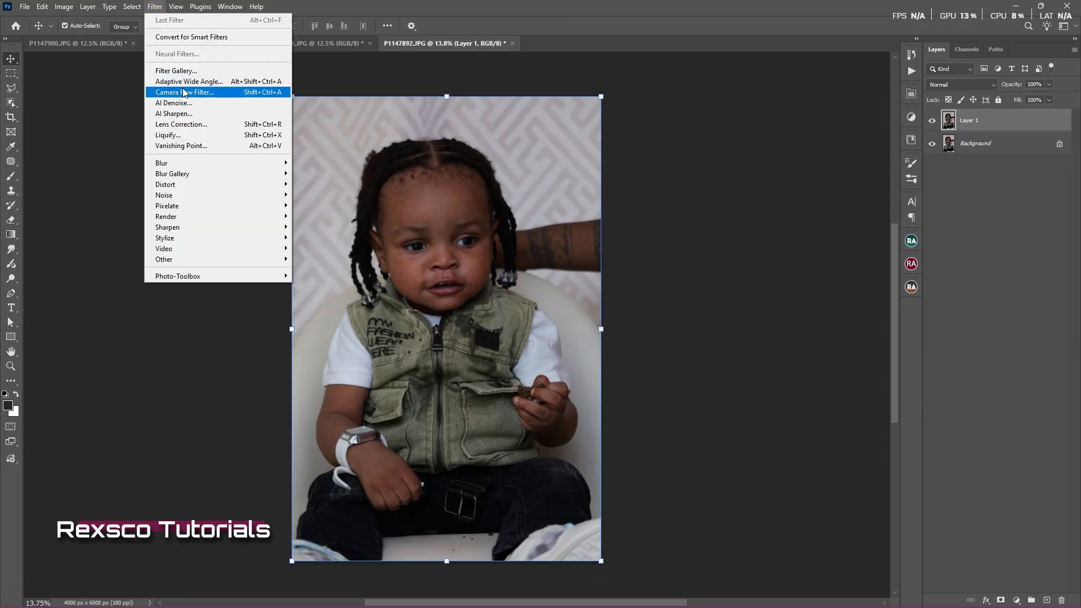
left_click(206, 93)
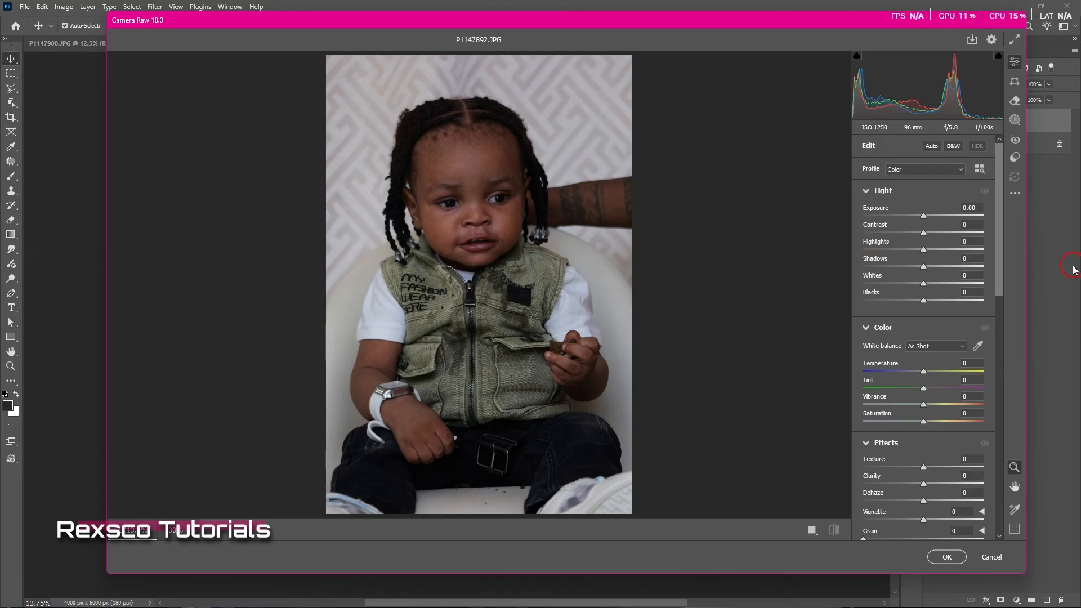
left_click_drag(923, 266, 977, 274)
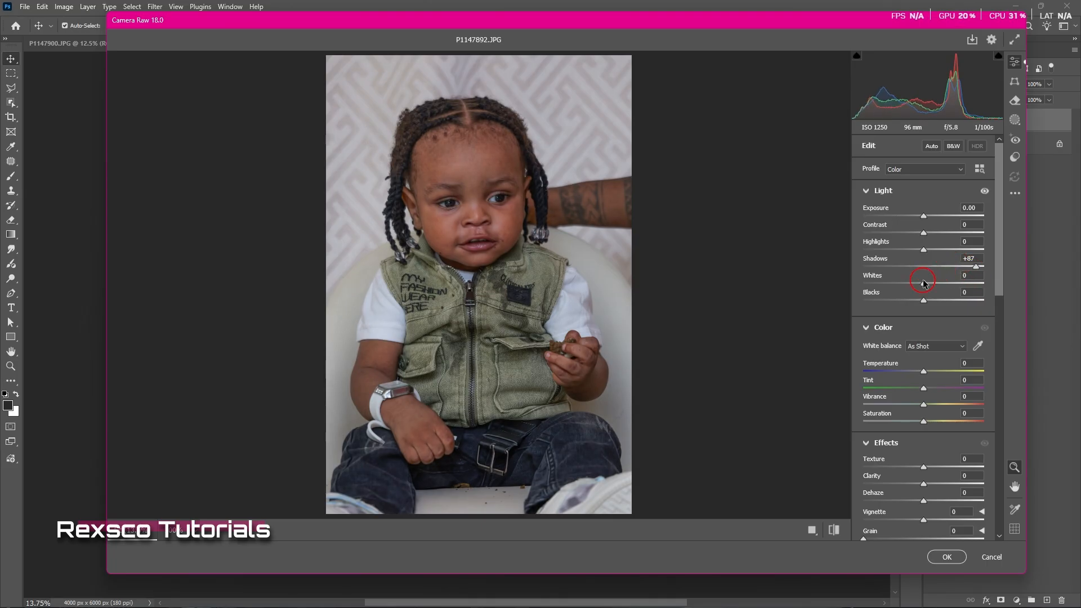
left_click_drag(924, 251, 893, 251)
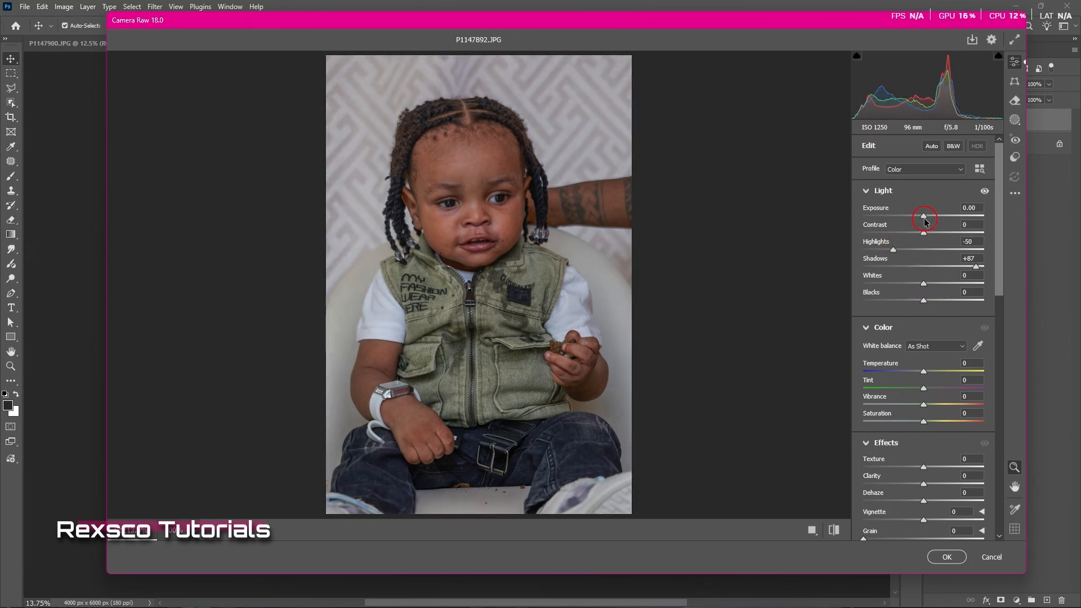
left_click_drag(924, 218, 930, 218)
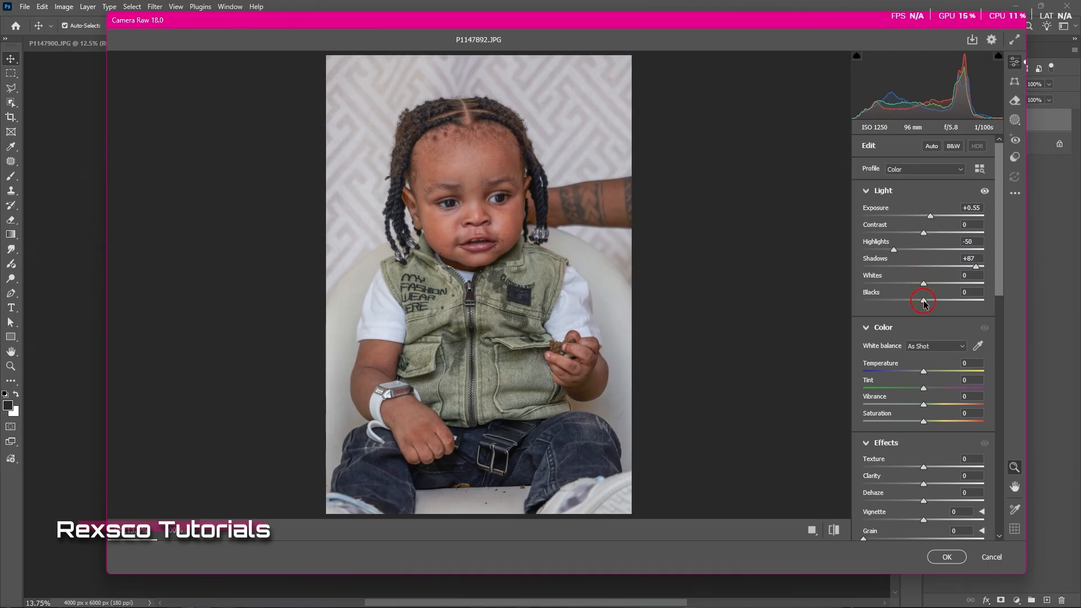
left_click_drag(924, 303, 899, 302)
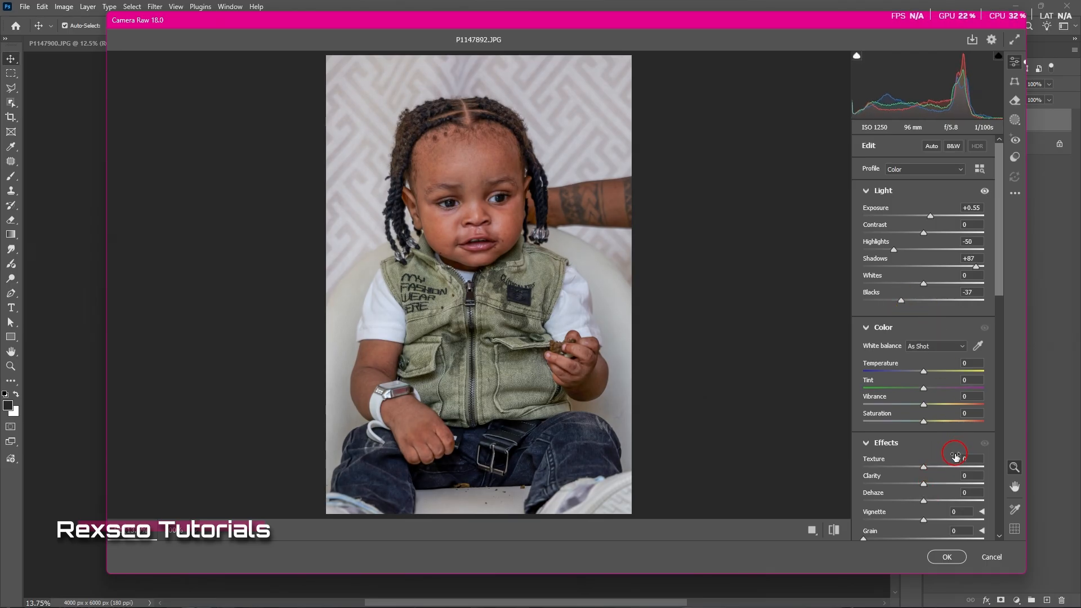
left_click(943, 559)
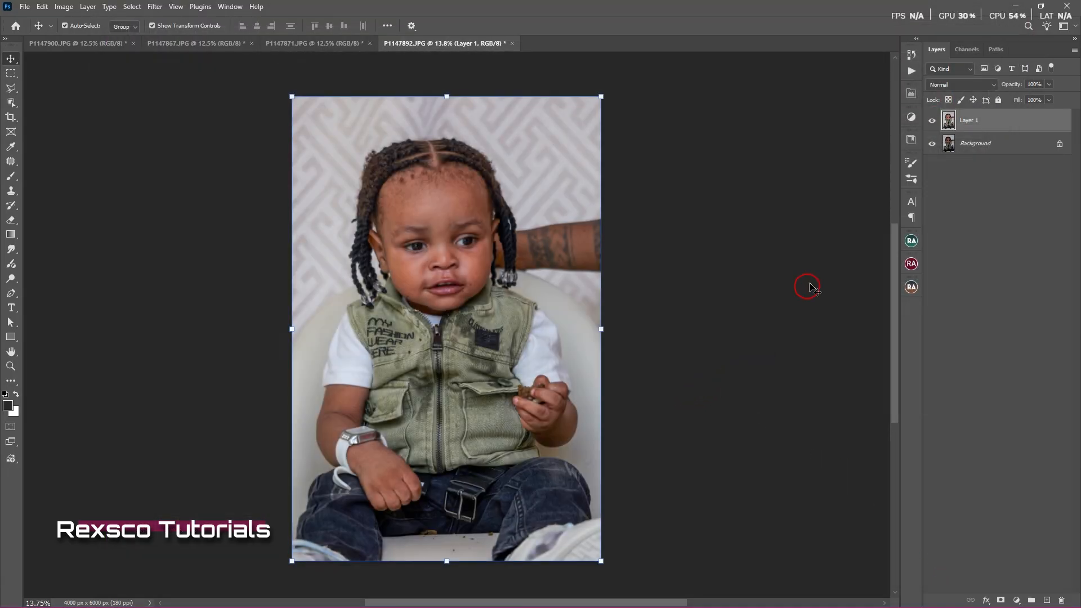
Toggle the visibility of Layer 1 to compare the photo before and after the Camera Raw adjustments.
left_click(931, 120)
left_click(930, 120)
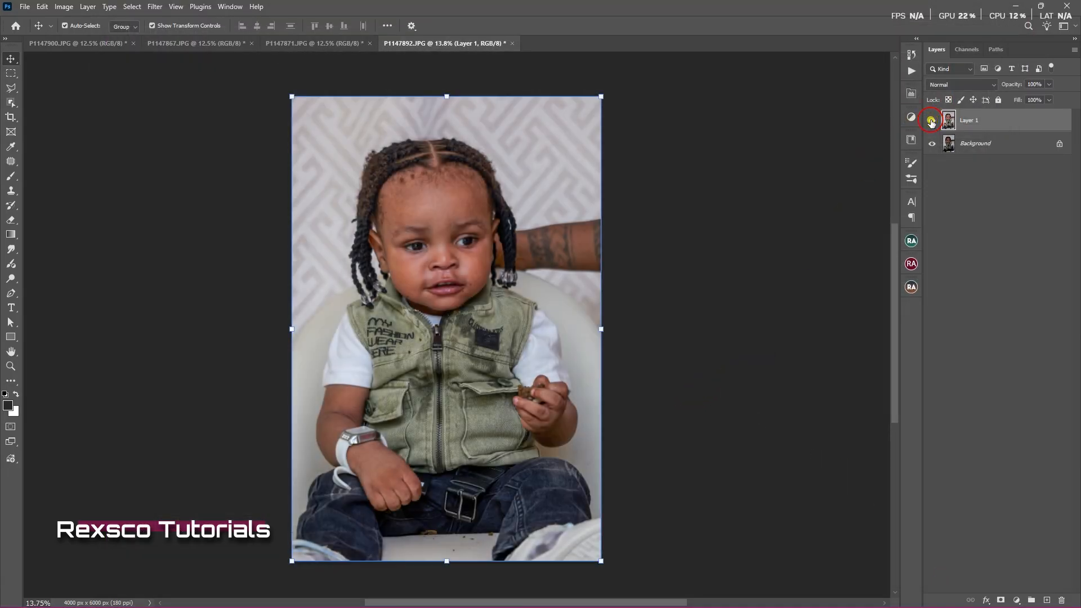
left_click(930, 120)
left_click(931, 121)
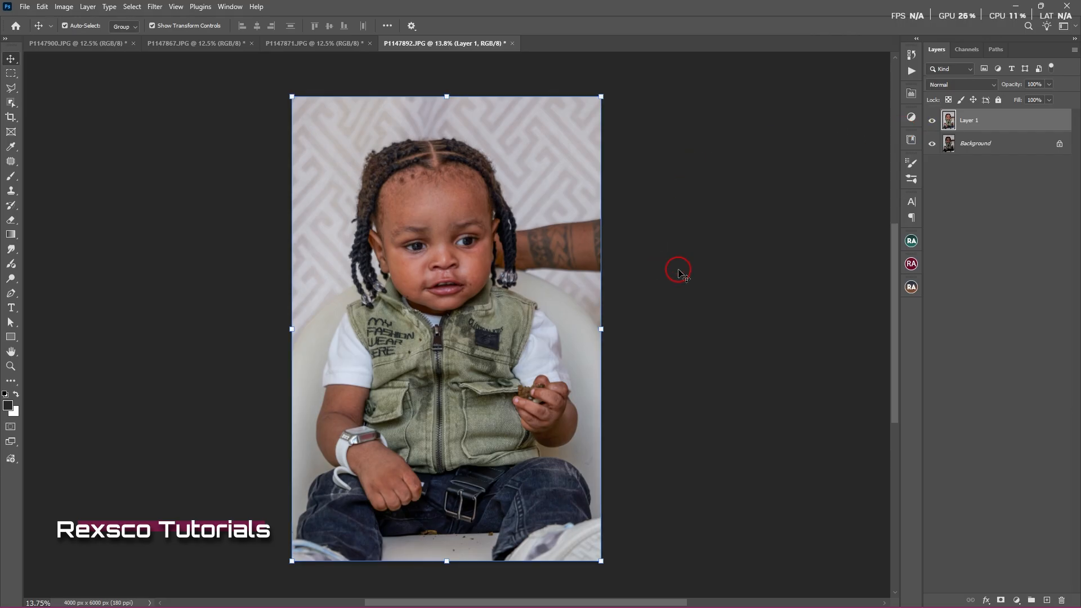
Remove the dark specks around the child's mouth, chin and cheek on Layer 1 with the Patch tool.
scroll(440, 281, "up", 8, "alt")
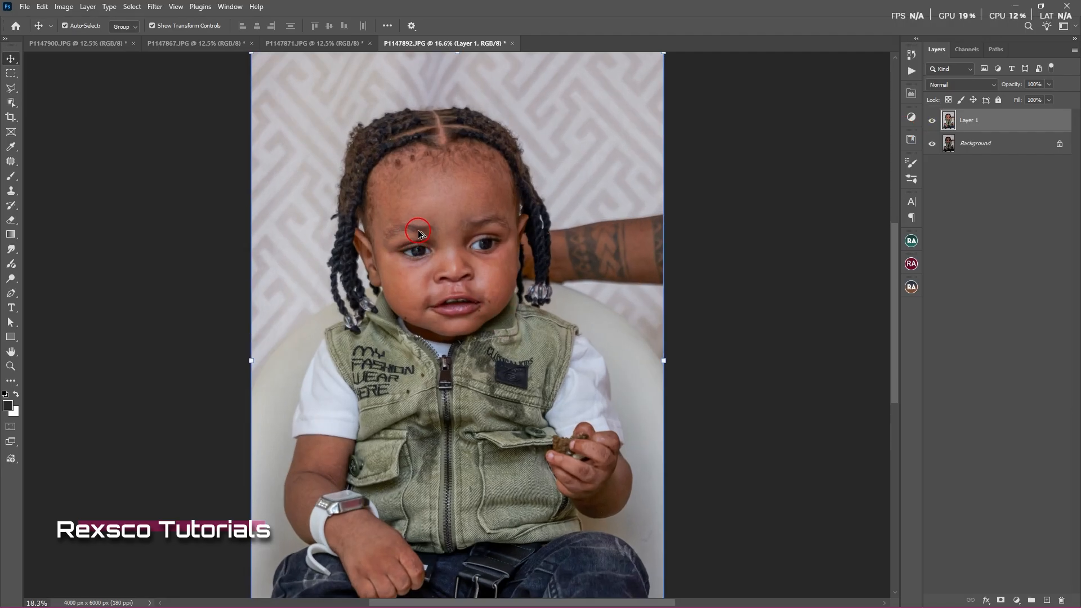
scroll(510, 363, "up", 3, "alt")
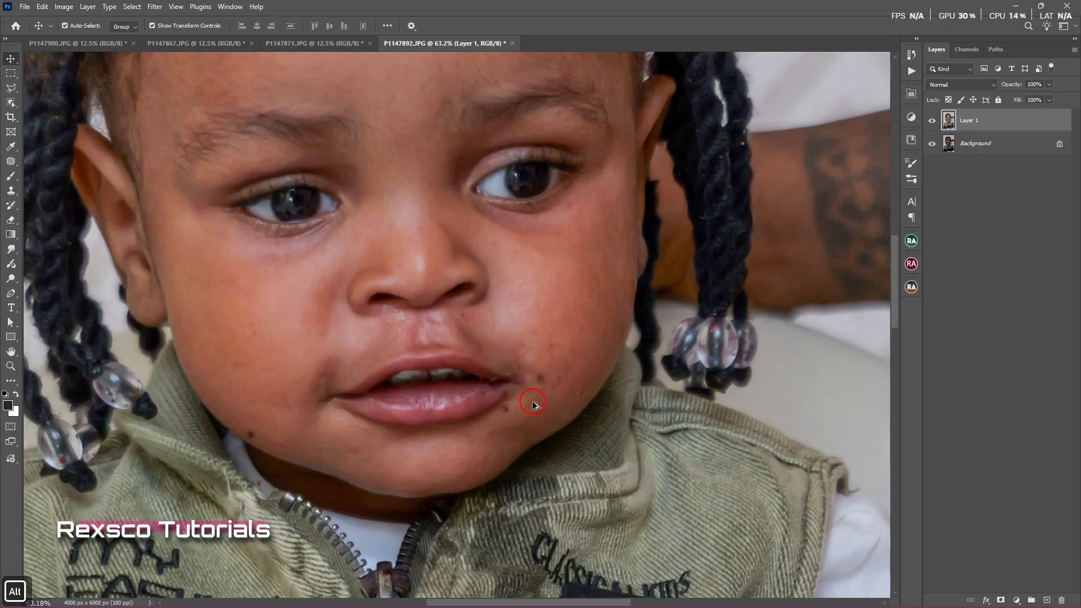
key("j")
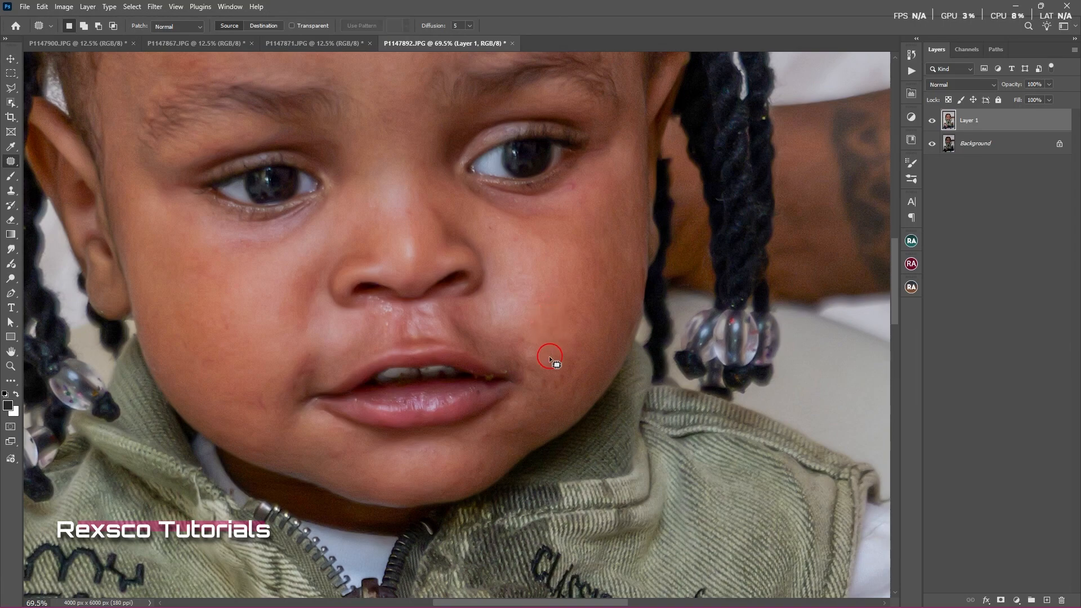
left_click(483, 437)
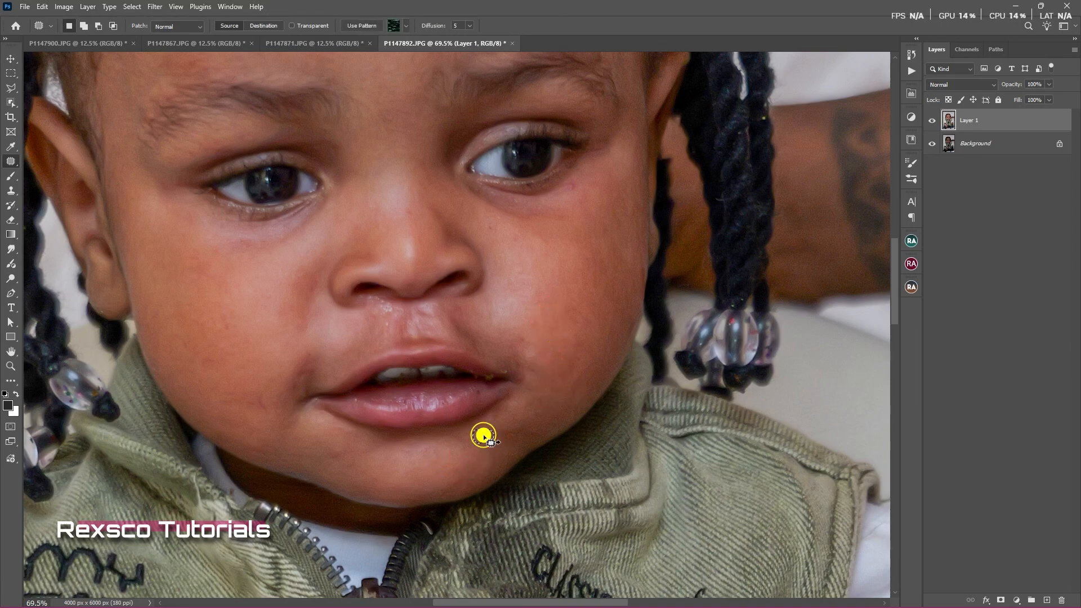
left_click_drag(321, 465, 337, 449)
scroll(442, 377, "down", 6)
mouse_move(463, 299)
left_mouse_down()
mouse_move(473, 292)
mouse_move(465, 298)
left_mouse_up()
left_click_drag(469, 293, 489, 310)
left_click(490, 311)
Examine the forehead, vest and the hand holding the snack for remaining blemishes, and switch back to the Move tool.
key("space")
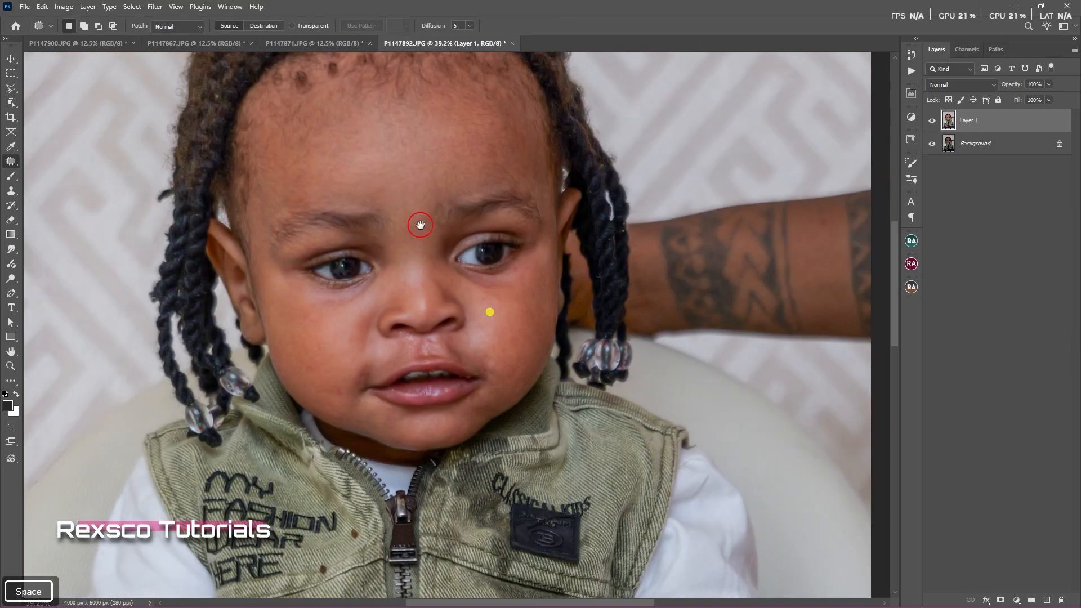
mouse_move(387, 175)
left_mouse_down()
mouse_move(439, 317)
mouse_move(372, 107)
left_mouse_up()
scroll(642, 442, "up", 9)
left_click_drag(604, 314, 605, 322)
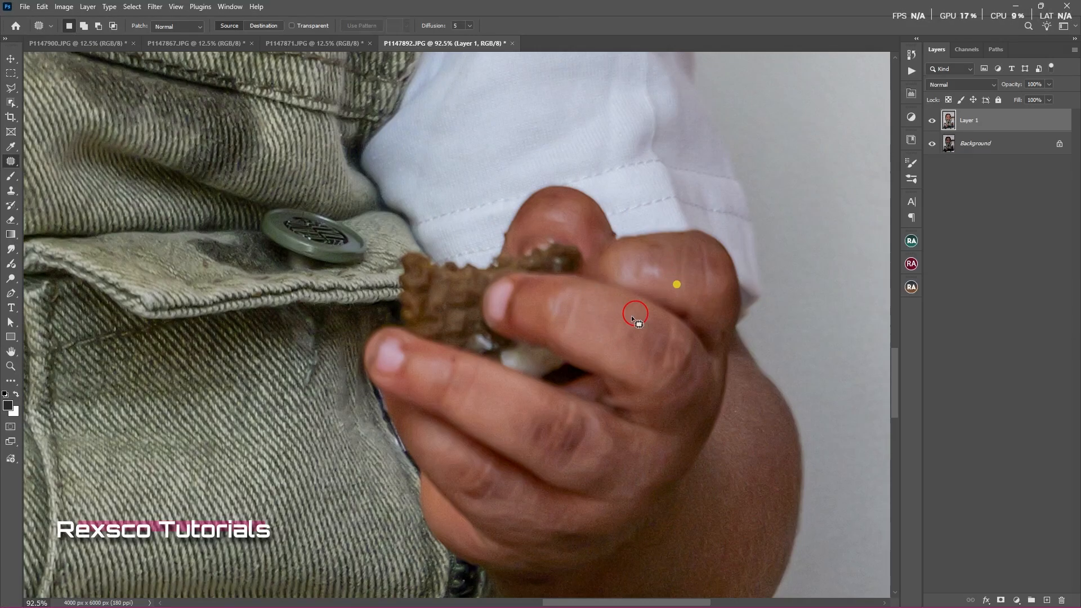
scroll(631, 315, "down", 8)
scroll(586, 370, "up", 2)
left_click_drag(414, 269, 486, 365)
scroll(562, 340, "down", 2)
left_click_drag(562, 387, 493, 343)
key("v")
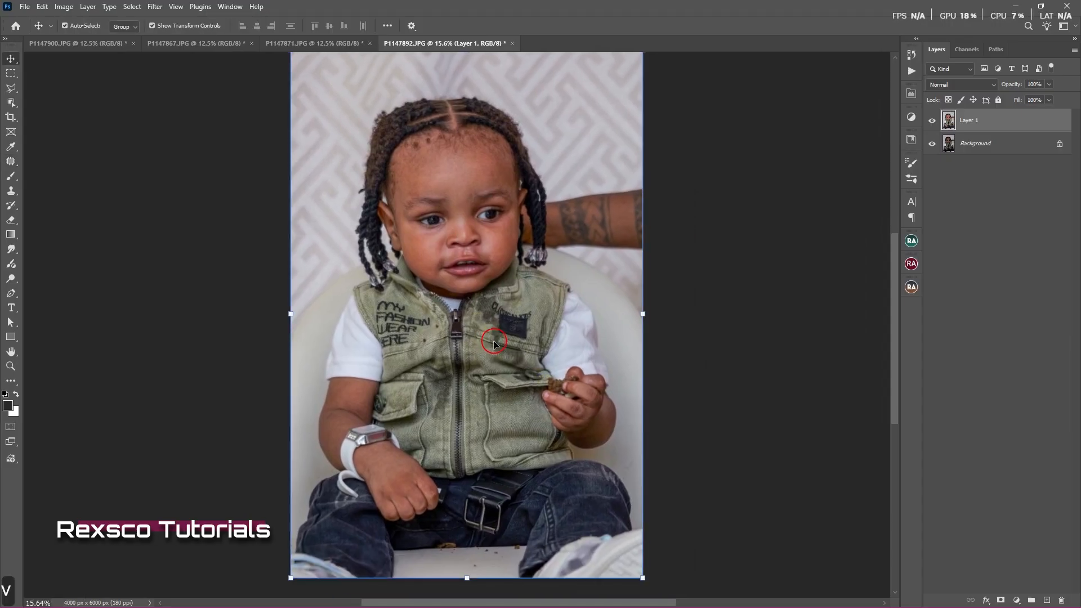
Create a frequency separation via Gaussian Blur with a 6.4-pixel radius, and hide the High Frequency: Texture layer.
left_click(911, 242)
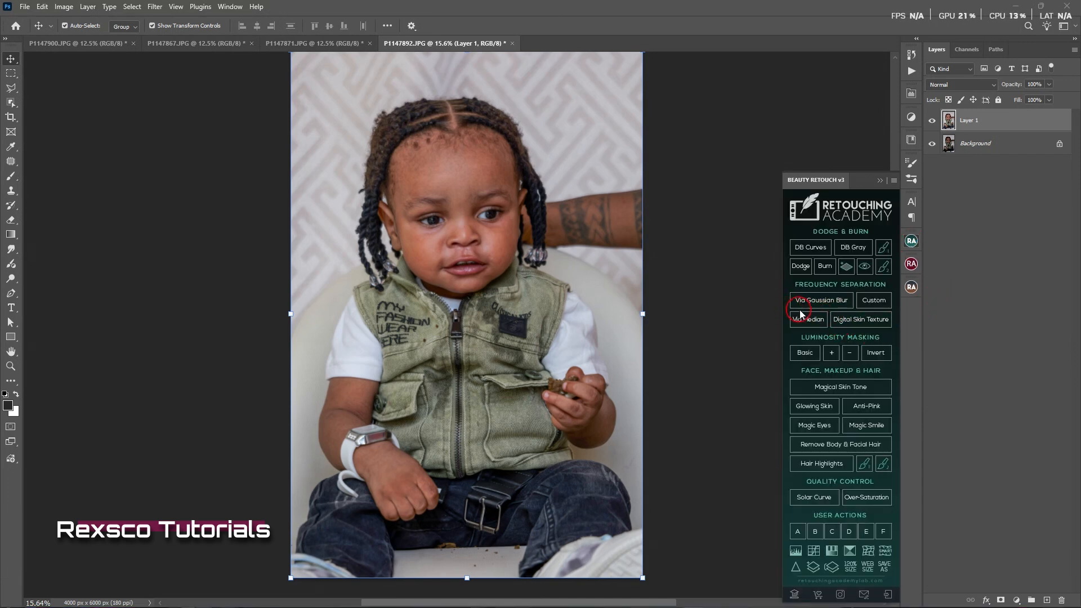
left_click(827, 301)
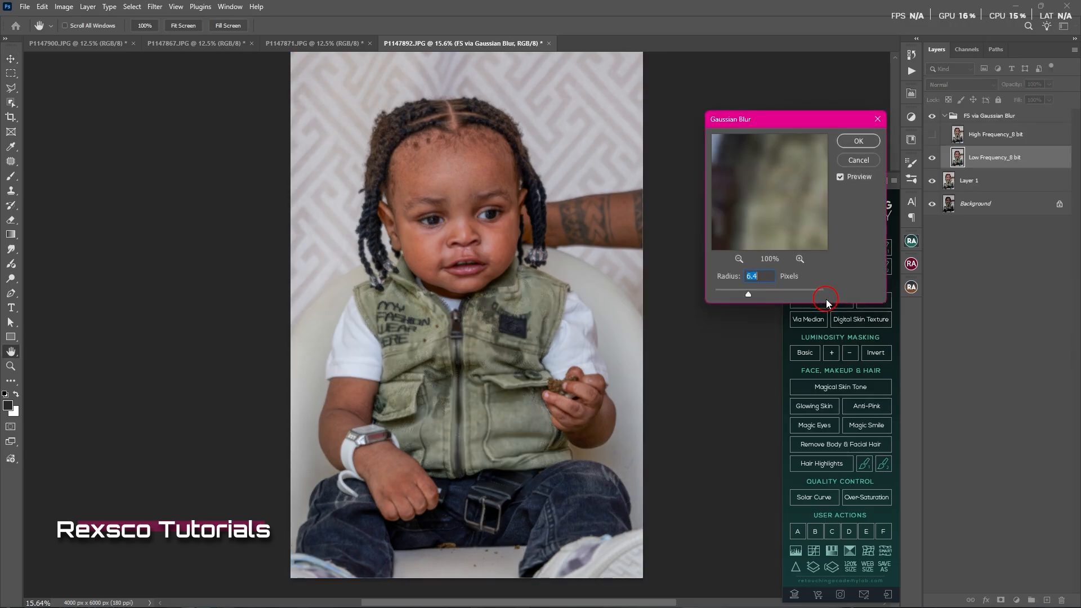
left_click(859, 141)
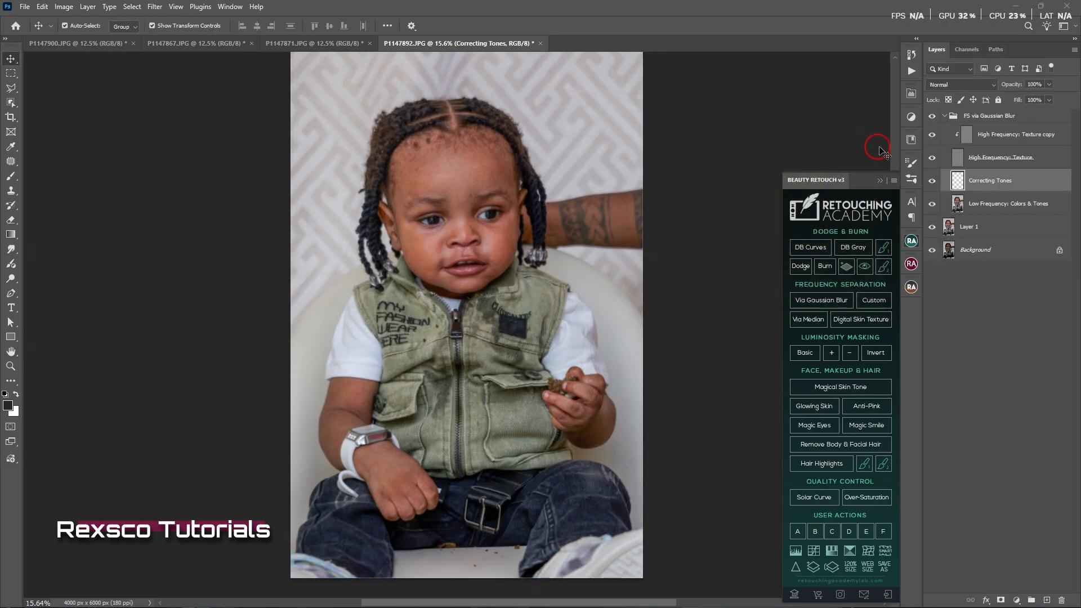
left_click(936, 159)
left_click(931, 159)
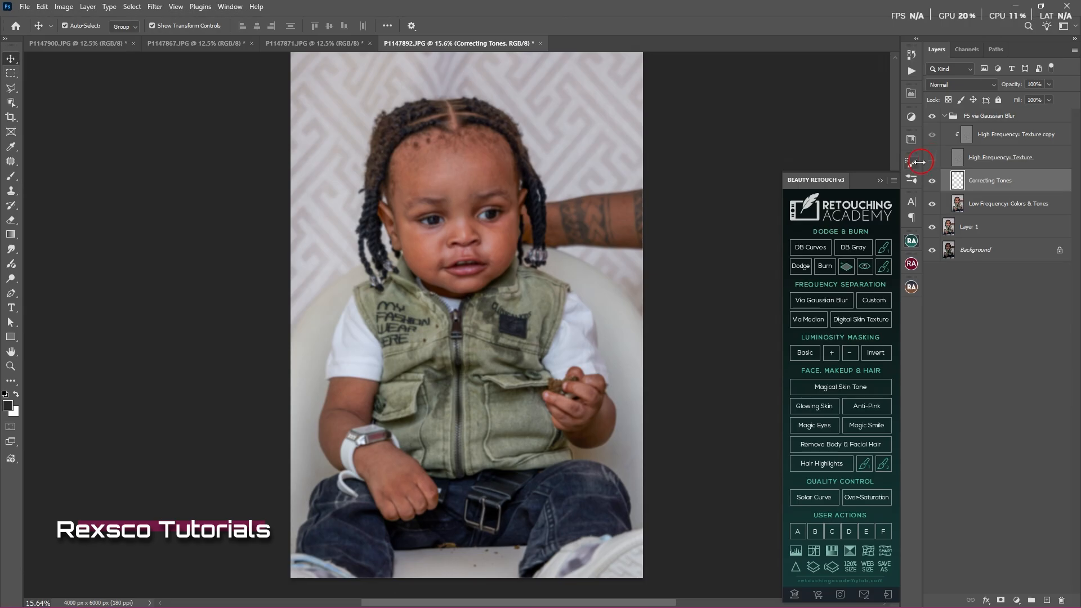
Set up the Mixer Brush at size 250 with Wet, Load and Mix at 35% for the forehead on the Correcting Tones layer.
scroll(499, 194, "up", 6)
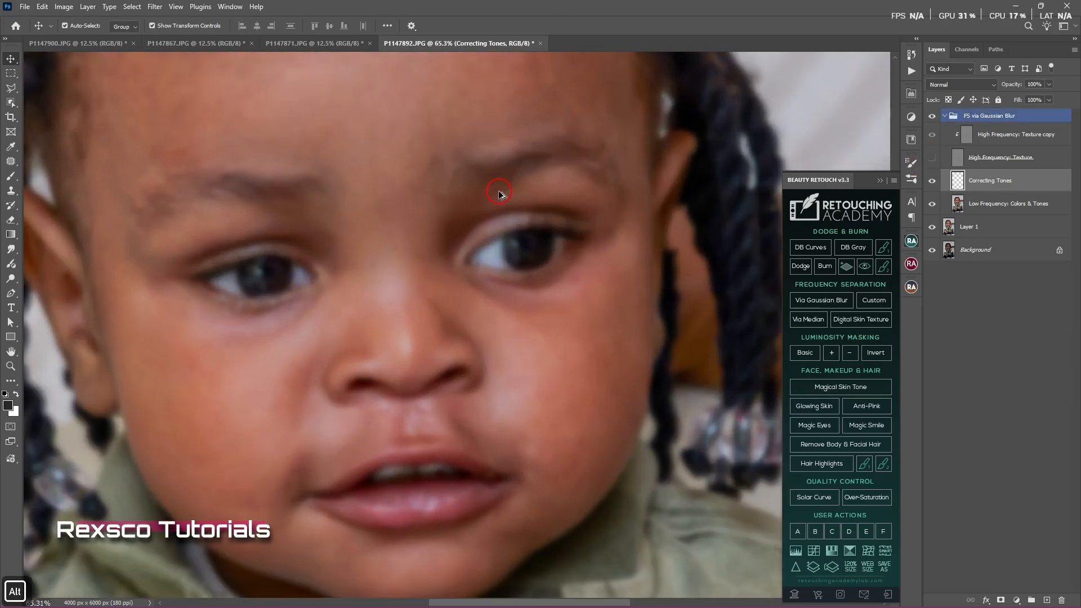
key("space")
left_click_drag(385, 151, 499, 221)
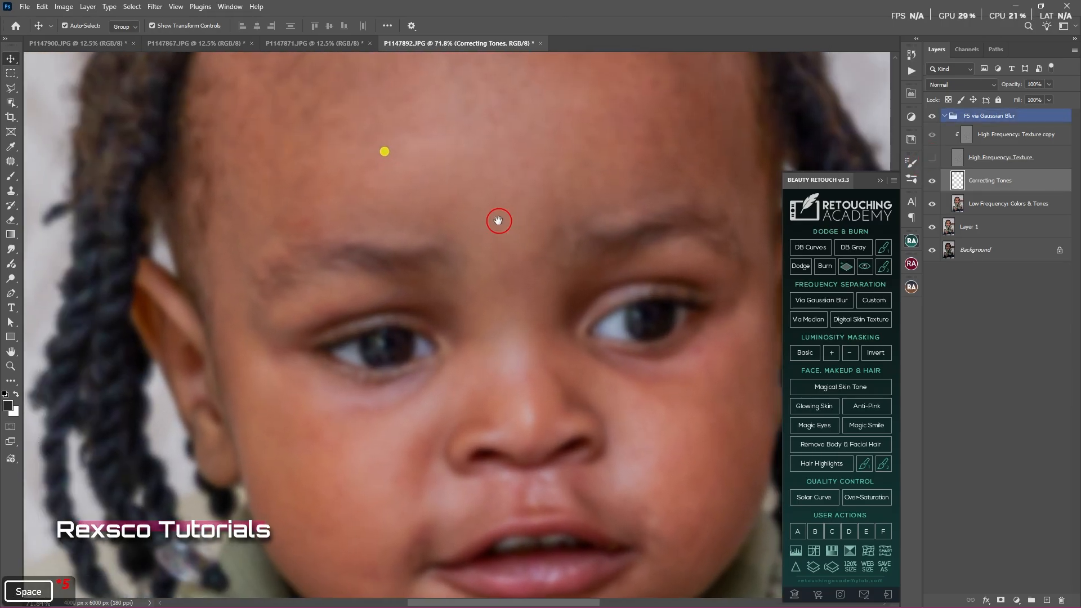
left_click(11, 221)
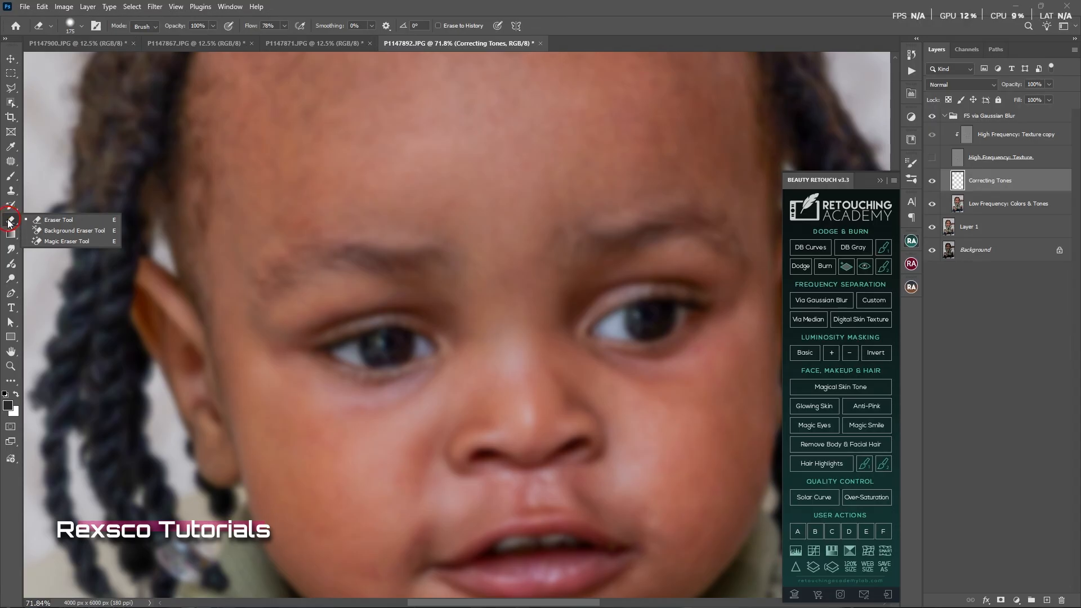
left_click(8, 179)
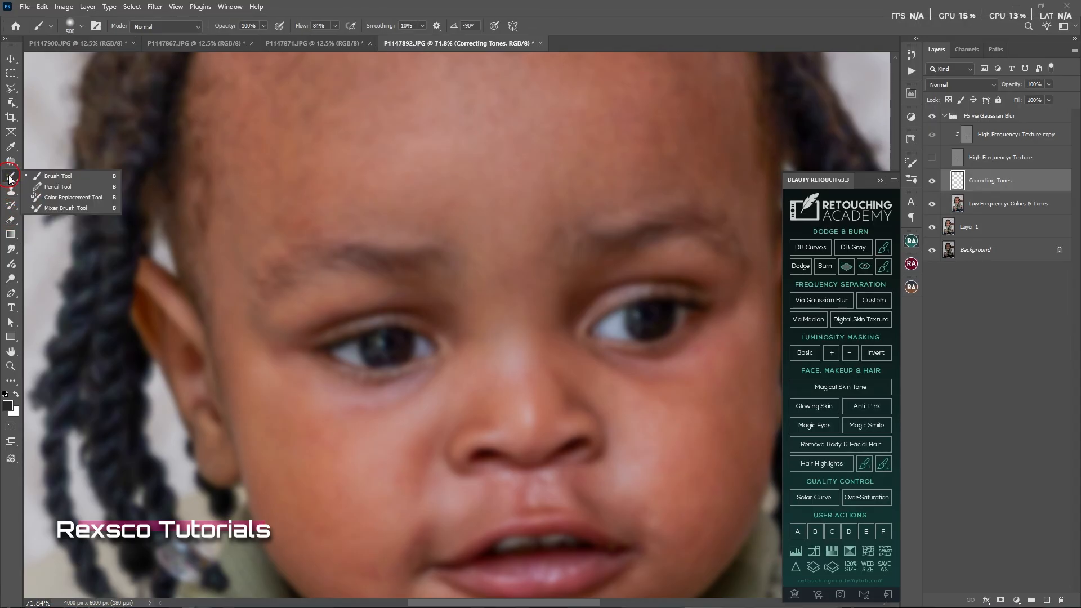
mouse_move(9, 179)
left_mouse_down()
mouse_move(67, 182)
mouse_move(63, 209)
mouse_move(77, 208)
left_mouse_up()
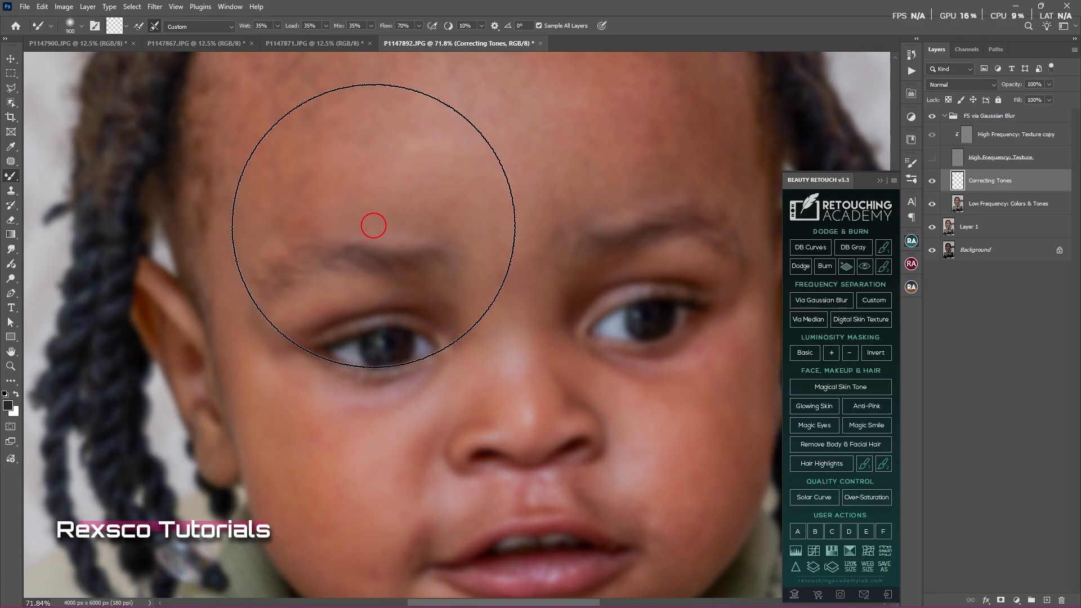
key("bracketleft")
key("bracketleft")
key("bracketleft")
key("bracketleft")
scroll(434, 176, "up", 3)
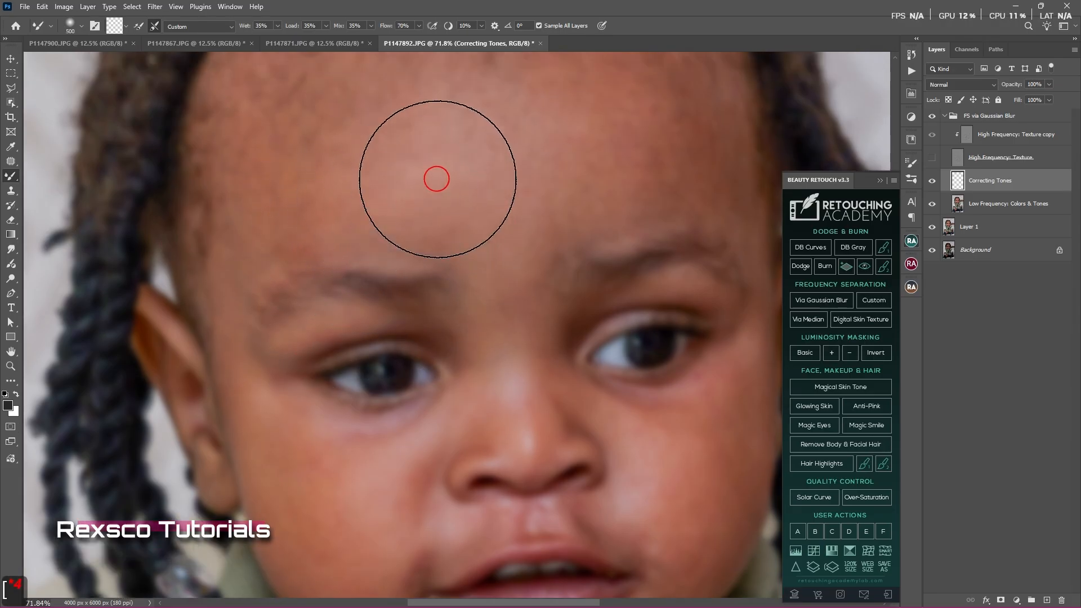
scroll(446, 179, "up", 1)
key("bracketleft")
key("bracketleft")
key("bracketleft")
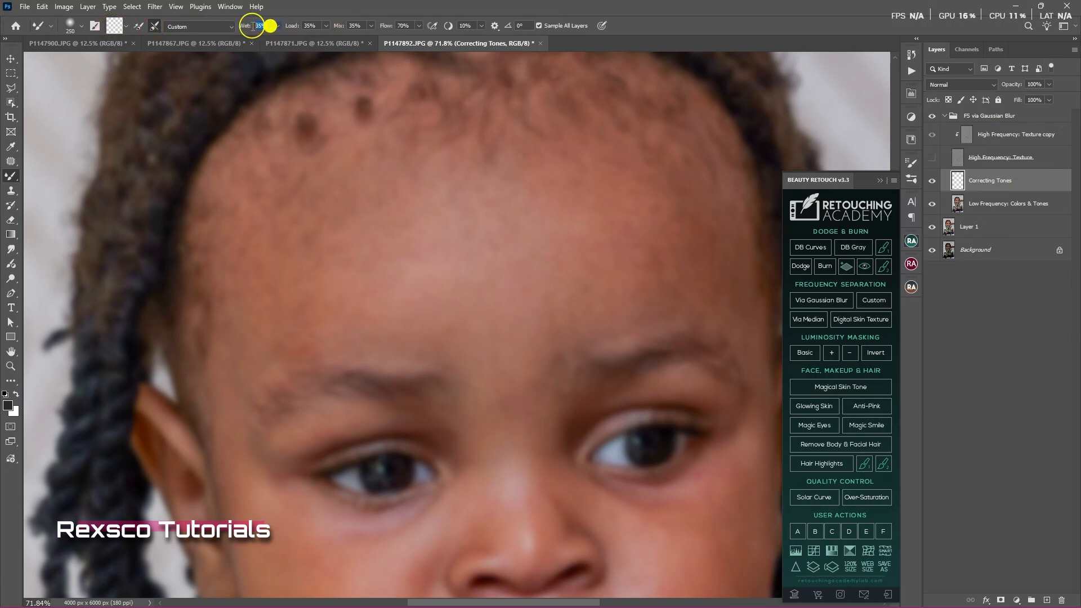
left_click_drag(253, 26, 246, 26)
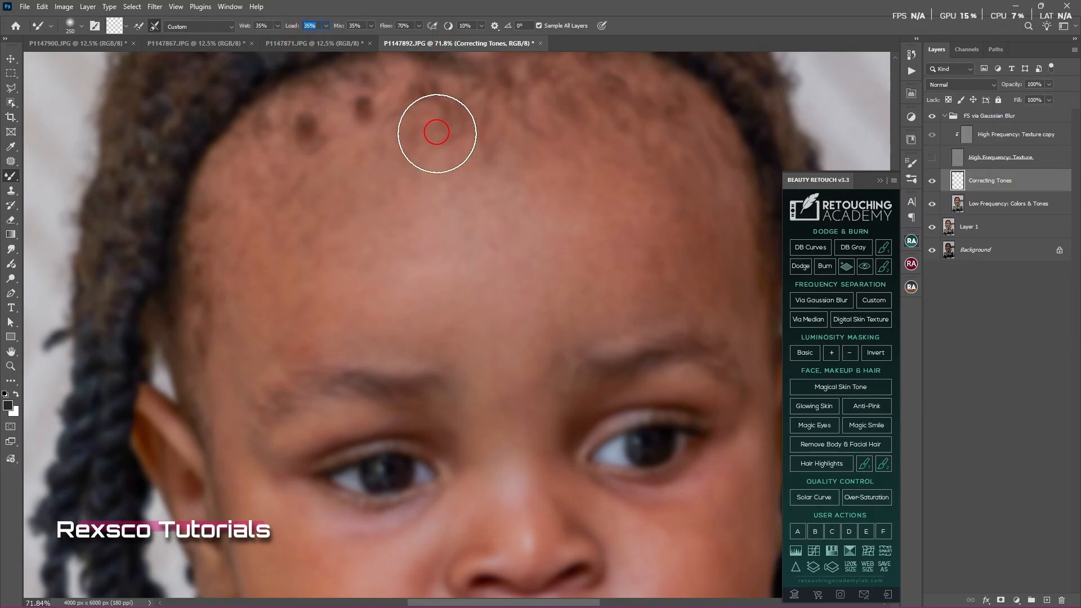
Blend the uneven skin tones on the left side of the forehead with the Mixer Brush on the Correcting Tones layer.
left_click(393, 214)
left_click(419, 263)
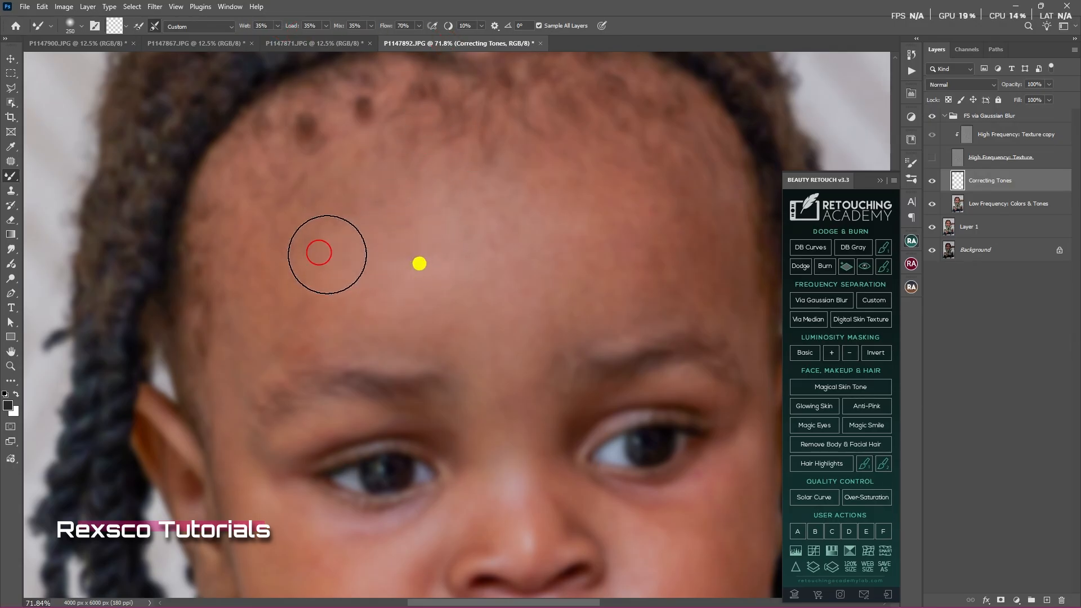
left_click(416, 272)
left_click(342, 295)
left_click(370, 297)
left_click(391, 300)
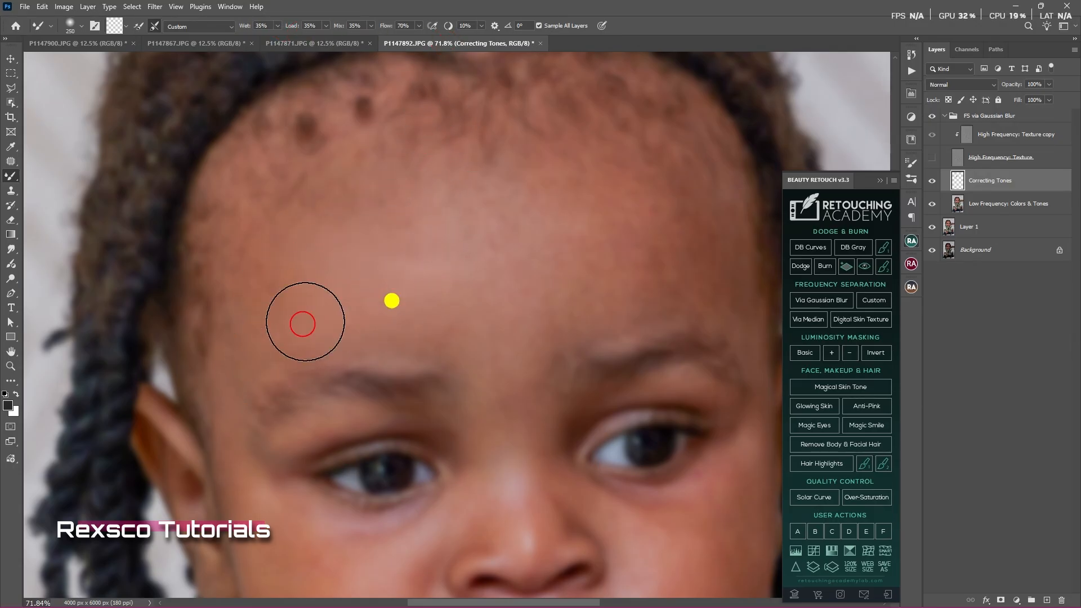
left_click(344, 275)
left_click(316, 265)
left_click(285, 263)
left_click(290, 243)
left_click(403, 233)
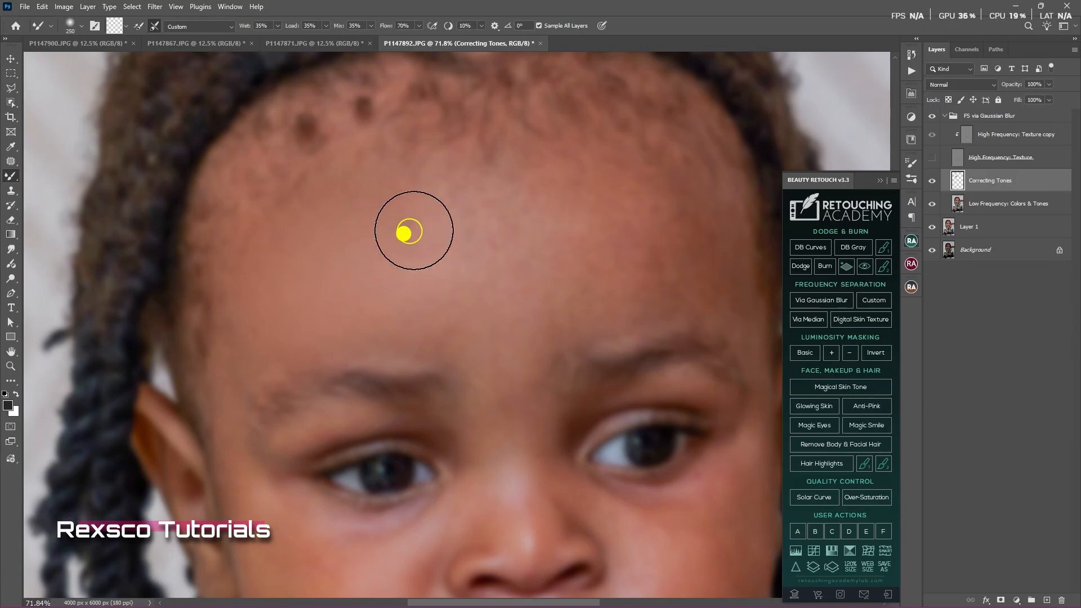
Blend the skin tones across the centre and right side of the forehead, down to the eyebrow, with the Mixer Brush.
left_click(447, 205)
left_click(502, 181)
left_click(522, 242)
left_click(485, 245)
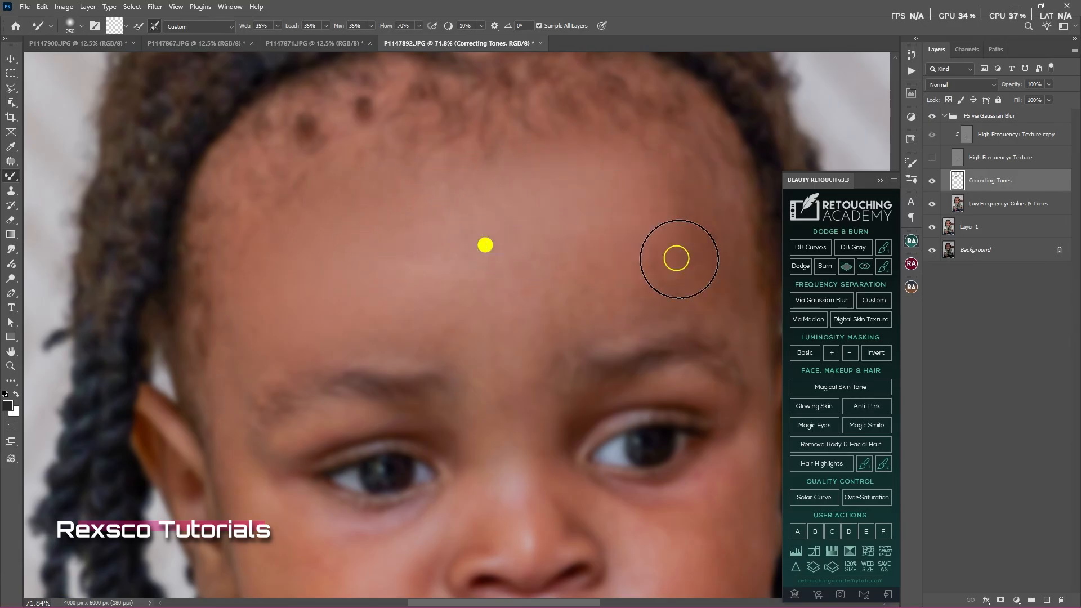
left_click(577, 277)
left_click(659, 278)
left_click(623, 246)
left_click(563, 211)
left_click(570, 169)
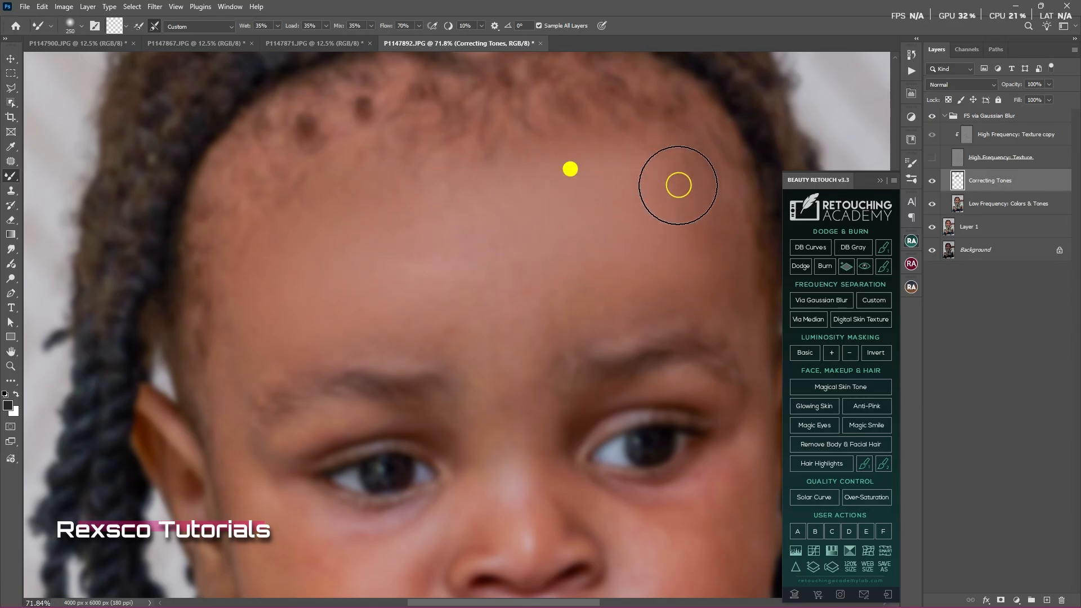
left_click(671, 191)
left_click(671, 214)
left_click(637, 244)
left_click(666, 251)
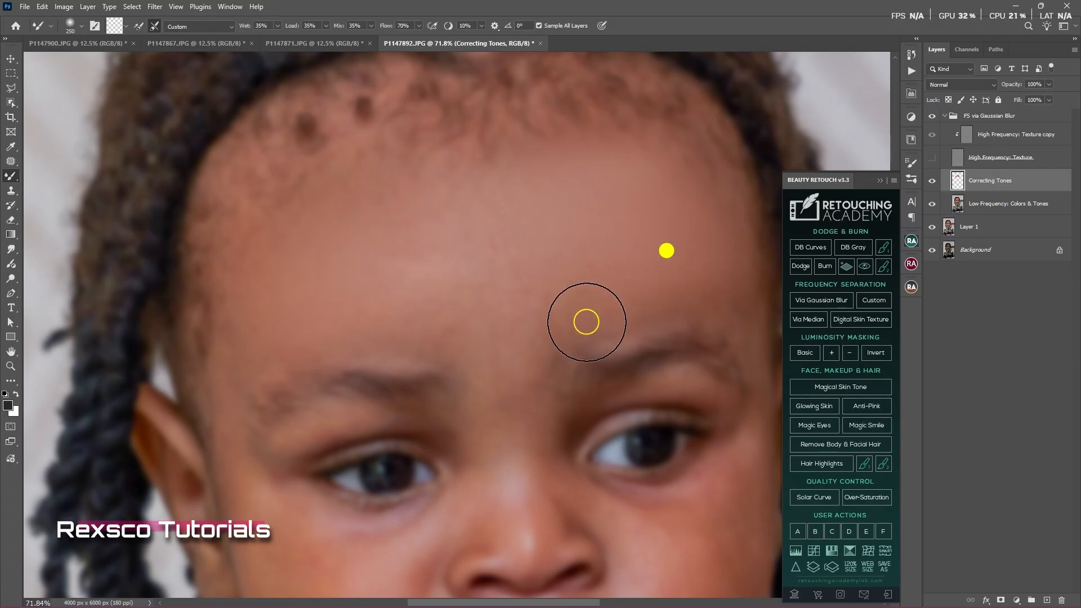
left_click(647, 221)
left_click(555, 297)
left_click(568, 306)
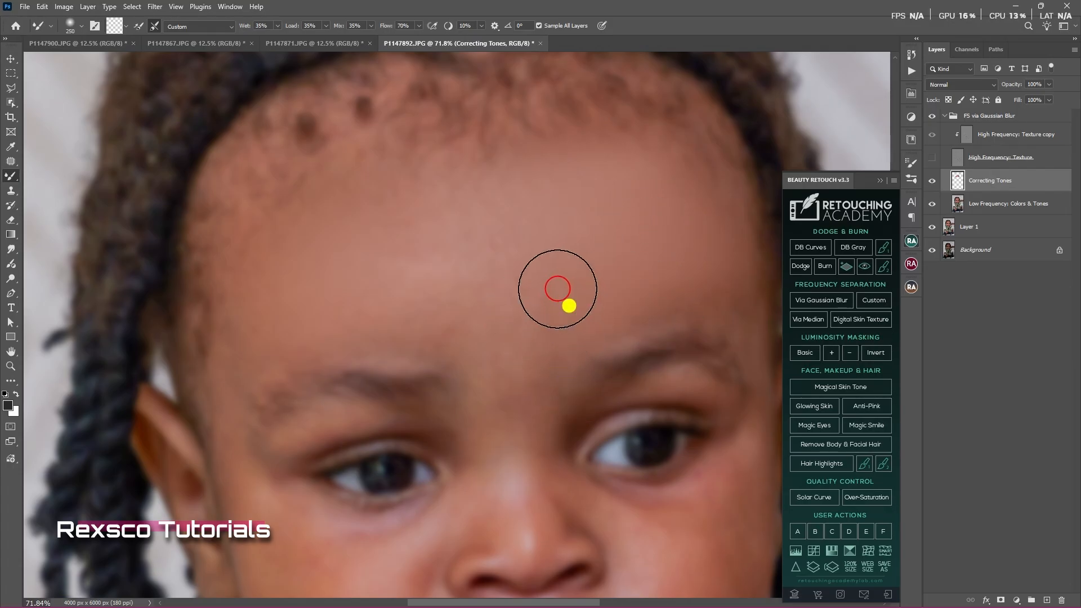
Blend the skin tones above the eyebrows and across the left temple with the Mixer Brush on the Correcting Tones layer.
left_click(485, 287)
left_click(447, 297)
left_click(306, 329)
left_click(262, 354)
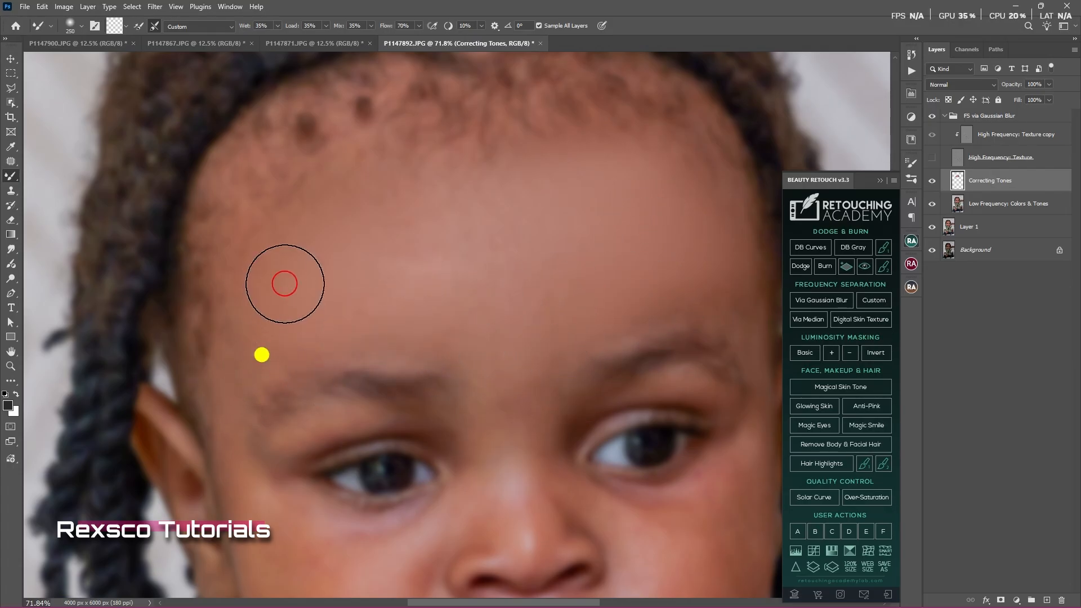
left_click(285, 278)
left_click(357, 234)
left_click(317, 237)
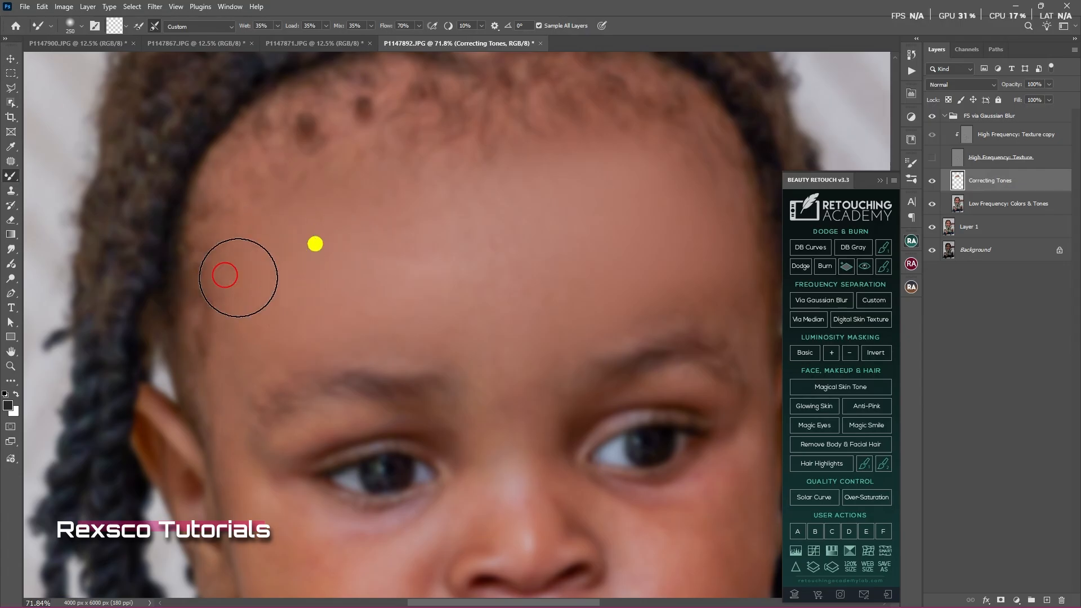
Blend the skin tones along the hairline of the upper forehead and down the right temple with the Mixer Brush.
left_click(425, 184)
left_click(429, 197)
left_click(502, 177)
left_click(680, 178)
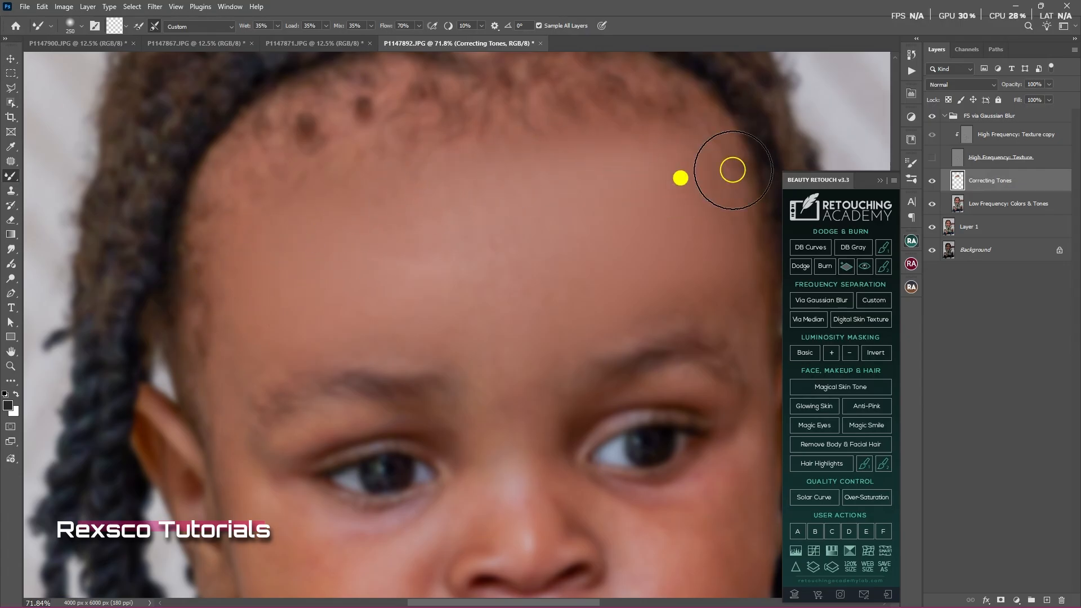
left_click(647, 258)
left_click(683, 287)
left_click(729, 340)
Blend the skin tones between the eyebrows down to the bridge of the nose.
key("space")
mouse_move(586, 315)
left_mouse_down()
mouse_move(585, 247)
mouse_move(550, 111)
left_mouse_up()
left_click(480, 172)
left_click(479, 215)
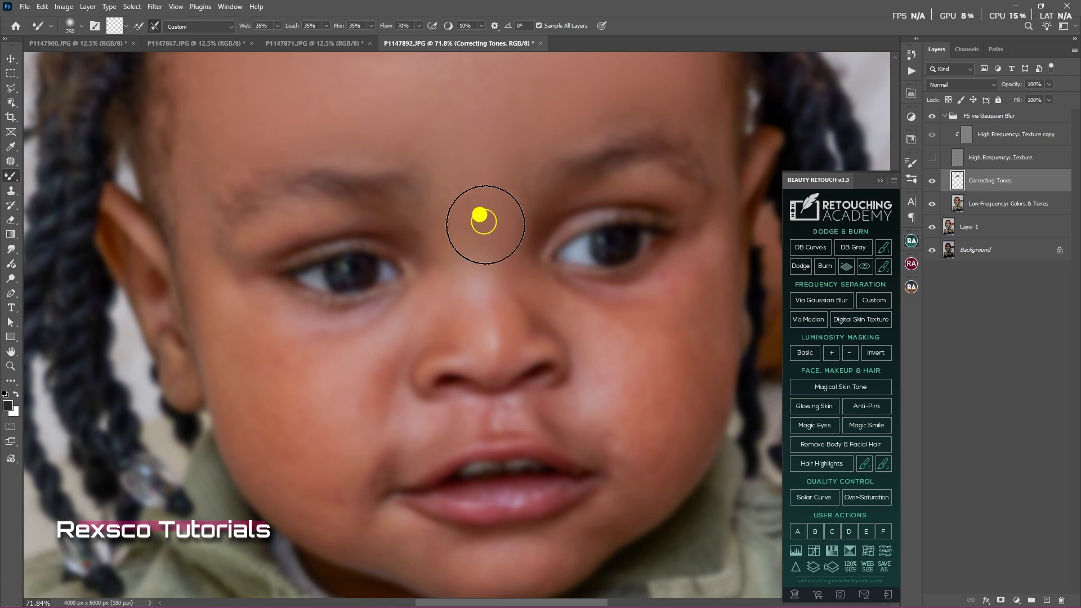
left_click(452, 195)
left_click(464, 234)
Smooth the patchy tones on the right cheek below the eye with the Mixer Brush at size 150.
mouse_move(615, 327)
left_mouse_down()
mouse_move(603, 342)
mouse_move(598, 330)
mouse_move(583, 335)
mouse_move(601, 336)
mouse_move(599, 316)
mouse_move(655, 289)
left_mouse_up()
key("bracketleft")
key("bracketleft")
key("bracketleft")
left_click_drag(598, 316, 653, 293)
left_click_drag(586, 322, 696, 304)
mouse_move(599, 317)
left_mouse_down()
mouse_move(695, 303)
mouse_move(613, 317)
mouse_move(608, 327)
mouse_move(656, 313)
left_mouse_up()
left_click_drag(605, 320, 690, 318)
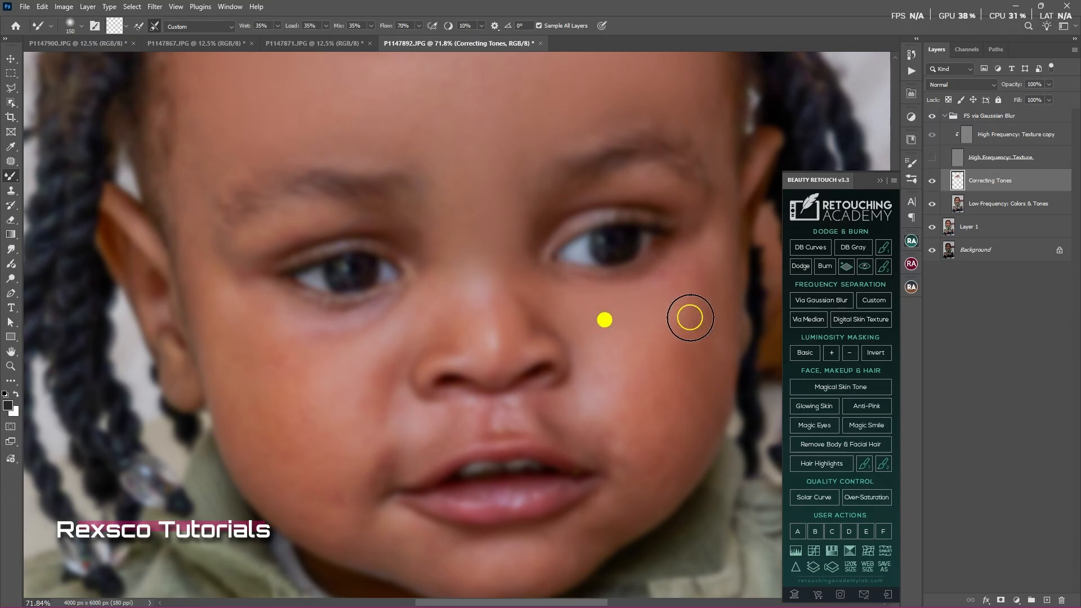
Blend the right cheek up to the outer corner of the eye with a larger Mixer Brush.
key("bracketright")
key("bracketright")
key("bracketright")
mouse_move(598, 321)
left_mouse_down()
mouse_move(656, 333)
mouse_move(670, 351)
mouse_move(659, 394)
mouse_move(673, 434)
mouse_move(622, 471)
mouse_move(681, 349)
mouse_move(687, 270)
mouse_move(656, 316)
mouse_move(624, 298)
mouse_move(659, 267)
left_mouse_up()
Blend the right upper eyelid with the Mixer Brush at size 100 and the skin around its outer corner at size 175.
key("bracketleft")
key("bracketleft")
key("bracketleft")
key("bracketleft")
key("bracketleft")
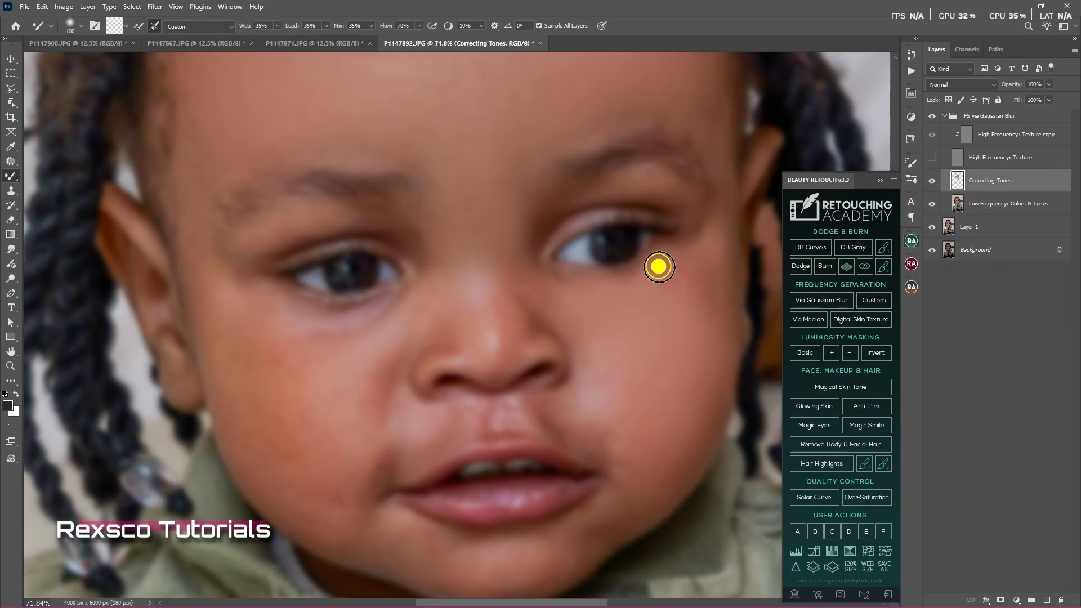
left_click_drag(600, 186, 550, 232)
key("bracketright")
key("bracketright")
key("bracketright")
left_click_drag(649, 188, 680, 219)
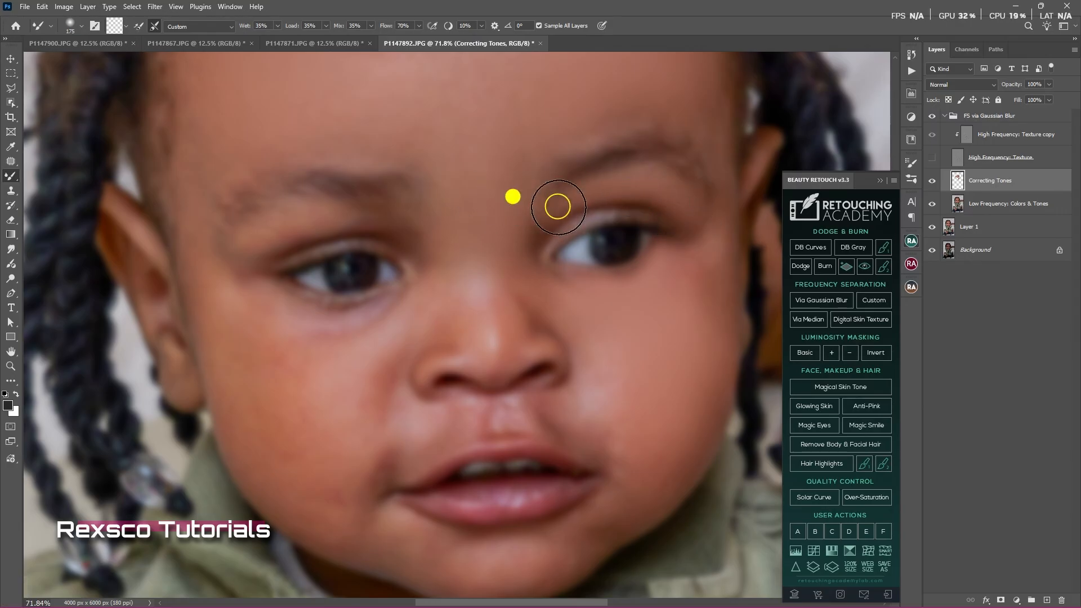
Blend the side of the nose and the reddish left cheek with an enlarged Mixer Brush.
mouse_move(406, 256)
left_mouse_down()
mouse_move(366, 330)
mouse_move(362, 391)
mouse_move(331, 379)
mouse_move(319, 396)
left_mouse_up()
key("bracketright")
key("bracketright")
key("bracketright")
mouse_move(266, 346)
left_mouse_down()
mouse_move(231, 336)
mouse_move(265, 456)
mouse_move(257, 365)
mouse_move(223, 297)
left_mouse_up()
Blend the left upper eyelid between the eye and the eyebrow with a smaller Mixer Brush.
key("bracketleft")
key("bracketleft")
key("bracketleft")
key("bracketleft")
left_click_drag(261, 232, 258, 236)
mouse_move(330, 210)
left_mouse_down()
mouse_move(411, 220)
mouse_move(378, 217)
left_mouse_up()
Blend the skin under the left eye and down the fold beside the nose with the Mixer Brush at size 175.
key("bracketright")
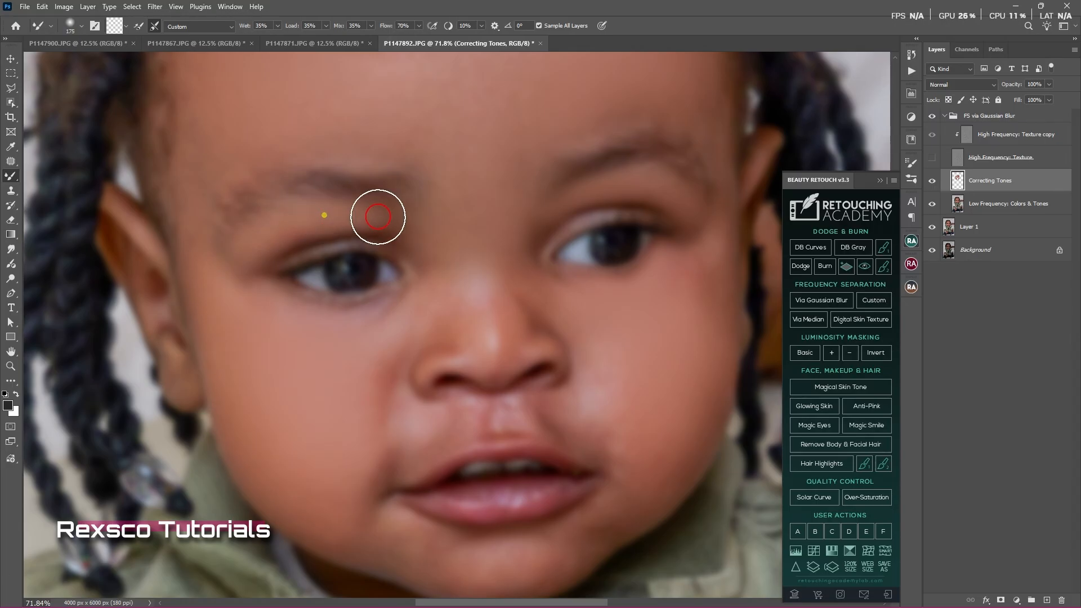
left_click_drag(215, 296, 246, 262)
mouse_move(307, 339)
left_mouse_down()
mouse_move(360, 307)
mouse_move(282, 284)
left_mouse_up()
left_click_drag(370, 333, 388, 394)
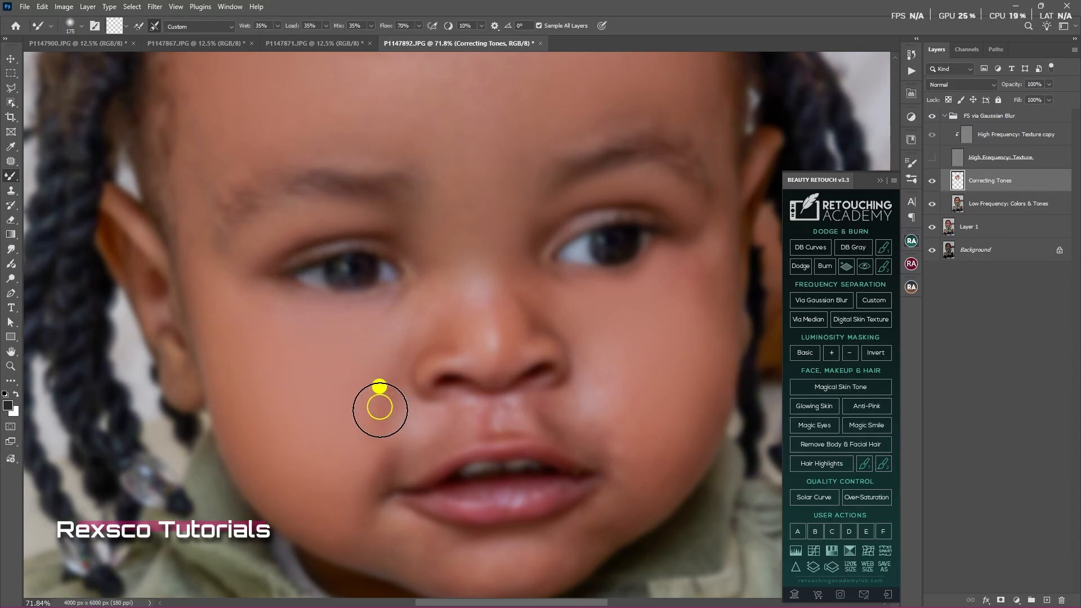
Blend the right side of the mouth, the upper lip area and the nose, reducing the Mixer Brush to size 100.
mouse_move(648, 389)
left_mouse_down()
mouse_move(630, 464)
mouse_move(560, 403)
mouse_move(538, 401)
mouse_move(541, 429)
left_mouse_up()
key("bracketleft")
key("bracketleft")
key("bracketleft")
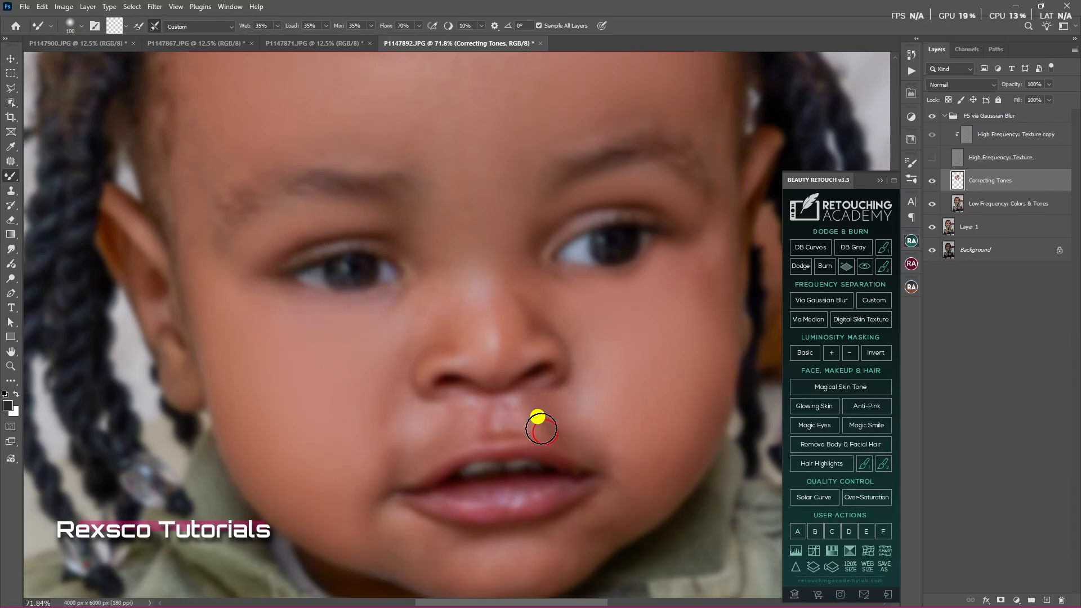
mouse_move(441, 330)
left_mouse_down()
mouse_move(548, 332)
mouse_move(533, 306)
mouse_move(478, 365)
mouse_move(493, 389)
left_mouse_up()
Blend the skin tones along the right jaw and across the chin with the Mixer Brush at size 175.
scroll(493, 389, "down", 2)
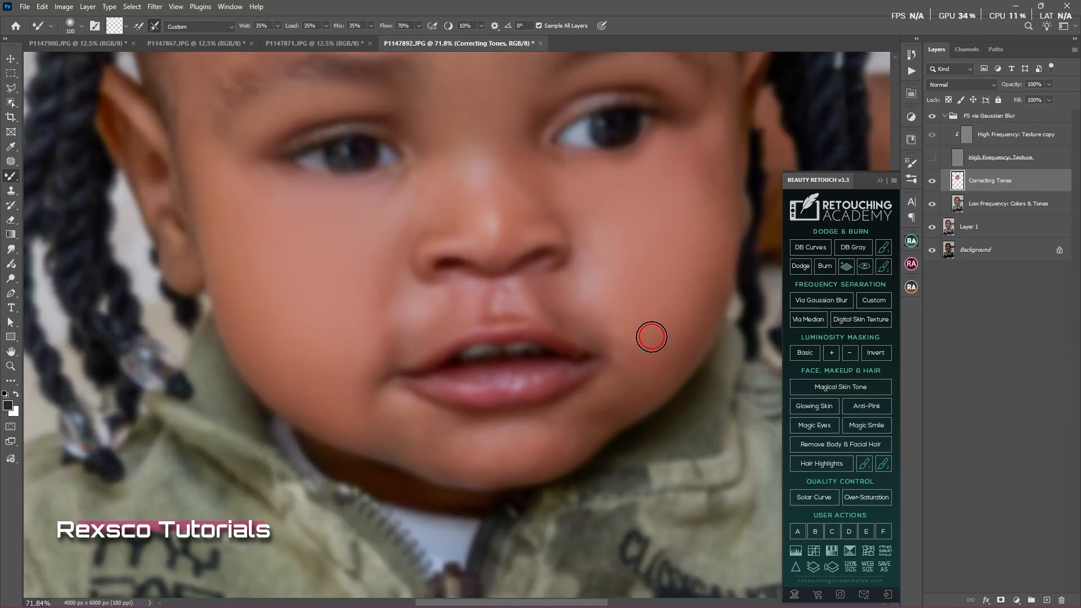
key("bracketright")
key("bracketright")
key("bracketright")
mouse_move(660, 348)
left_mouse_down()
mouse_move(531, 432)
mouse_move(535, 443)
mouse_move(484, 449)
left_mouse_up()
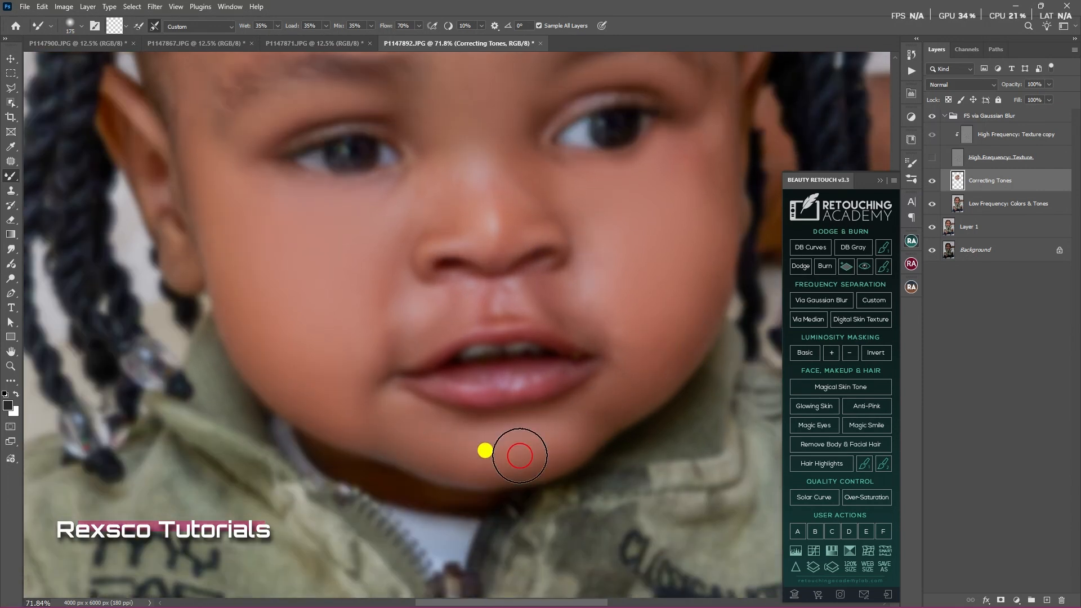
Compare the whole face with and without the frequency separation, and hide the High Frequency: Texture layer again.
scroll(608, 242, "up", 4)
scroll(659, 291, "down", 3)
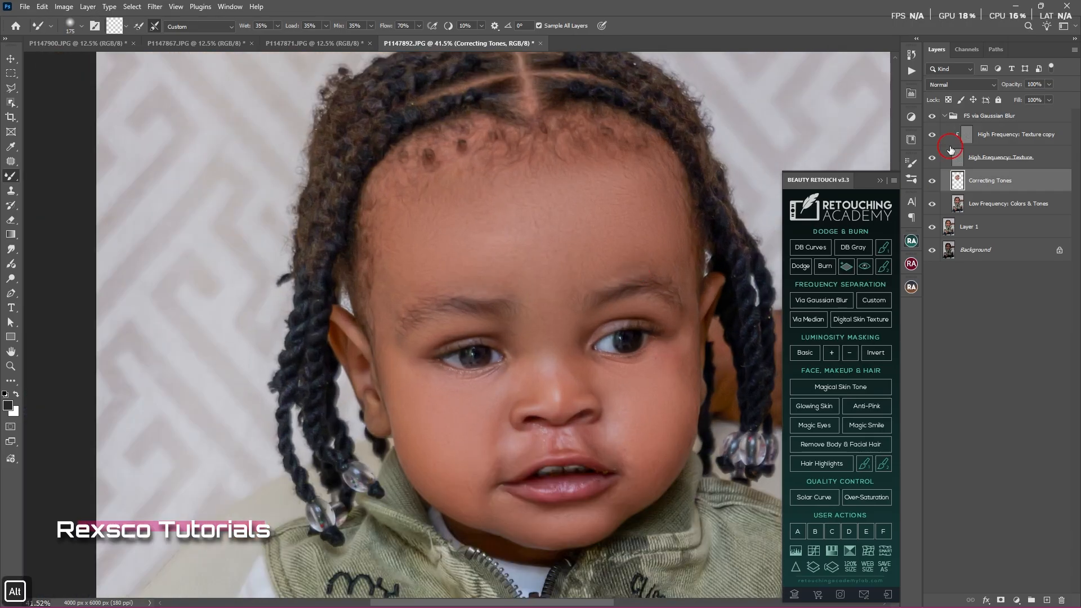
left_click(931, 117)
left_click(932, 159)
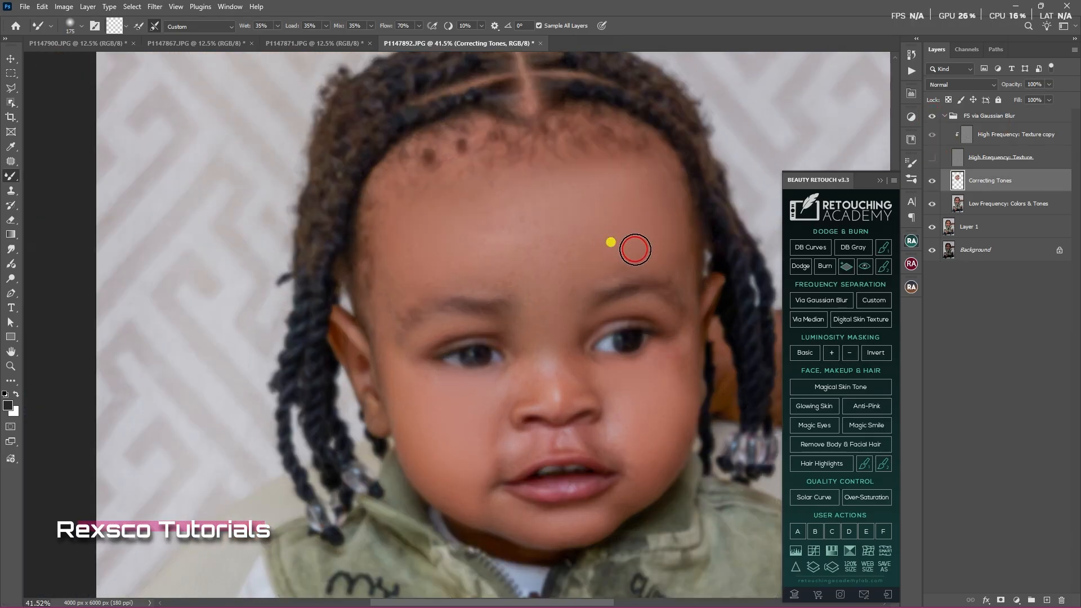
Even out the whole forehead and the left temple with the Mixer Brush enlarged up to size 600.
key("bracketright")
key("bracketright")
key("bracketright")
key("bracketright")
key("bracketleft")
key("bracketleft")
key("bracketleft")
key("bracketleft")
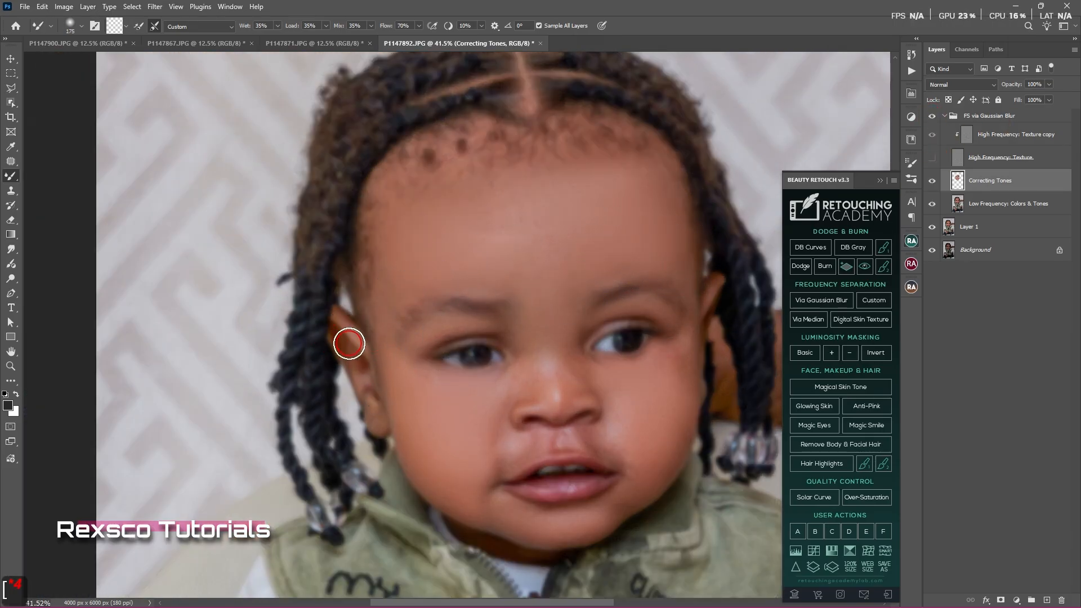
key("bracketright")
key("bracketright")
key("bracketright")
key("bracketright")
key("bracketright")
key("bracketright")
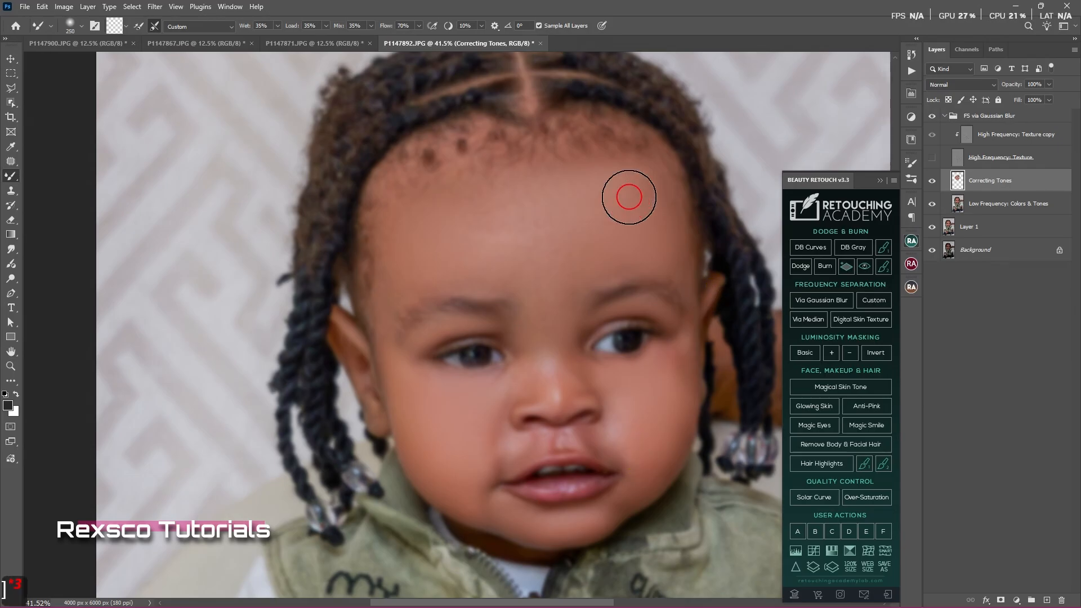
mouse_move(635, 192)
left_mouse_down()
mouse_move(603, 129)
mouse_move(582, 199)
mouse_move(440, 135)
mouse_move(486, 185)
mouse_move(447, 192)
mouse_move(414, 172)
left_mouse_up()
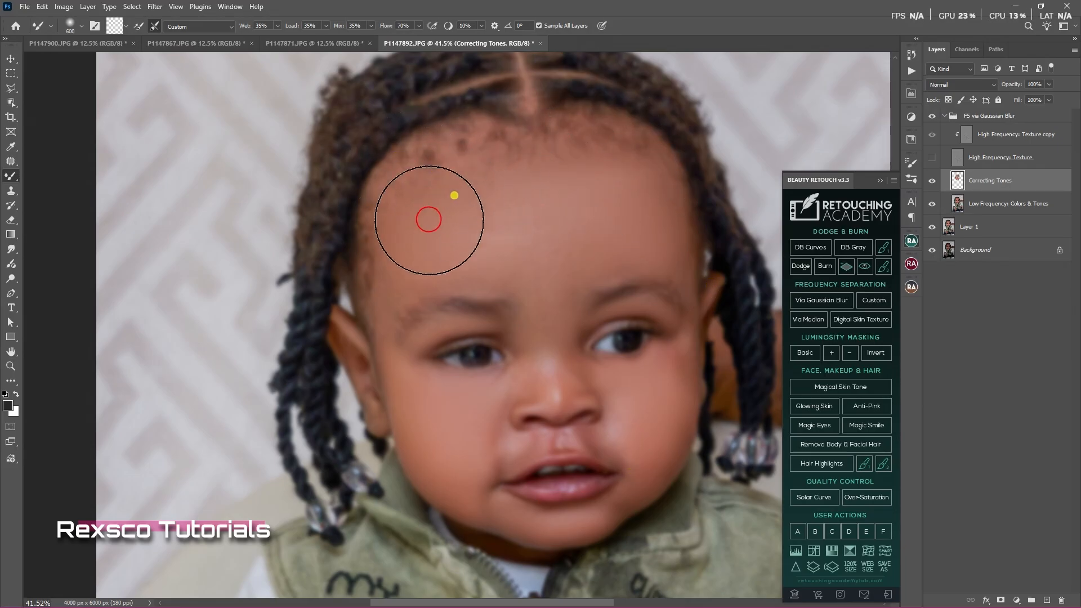
mouse_move(422, 225)
left_mouse_down()
mouse_move(354, 260)
mouse_move(399, 284)
left_mouse_up()
Show the High Frequency: Texture layer and compare the face with the FS via Gaussian Blur group off and on.
left_click(935, 160)
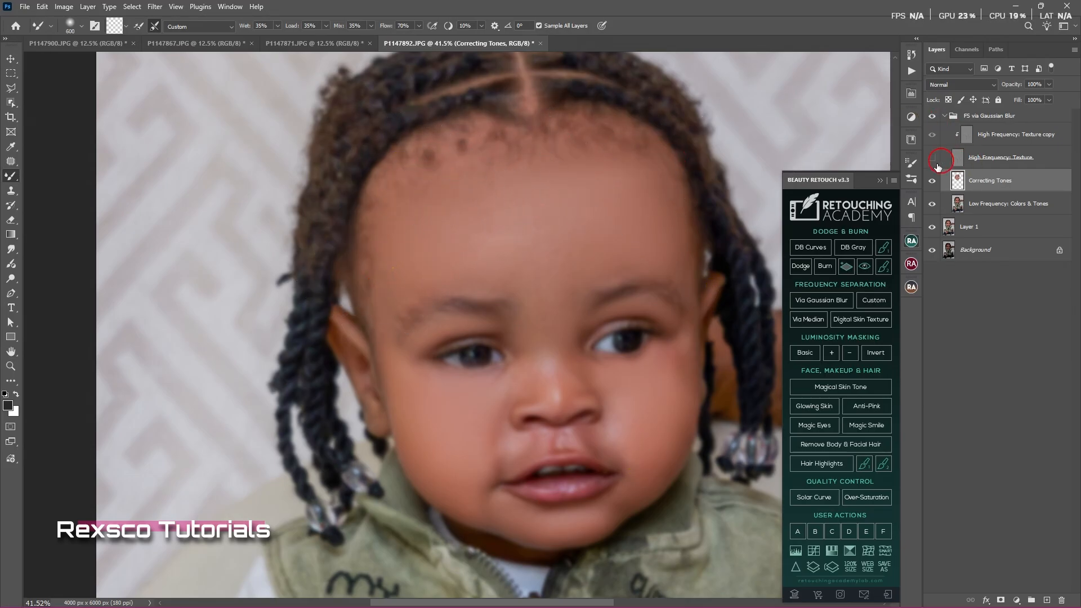
left_click(933, 159)
left_click(933, 116)
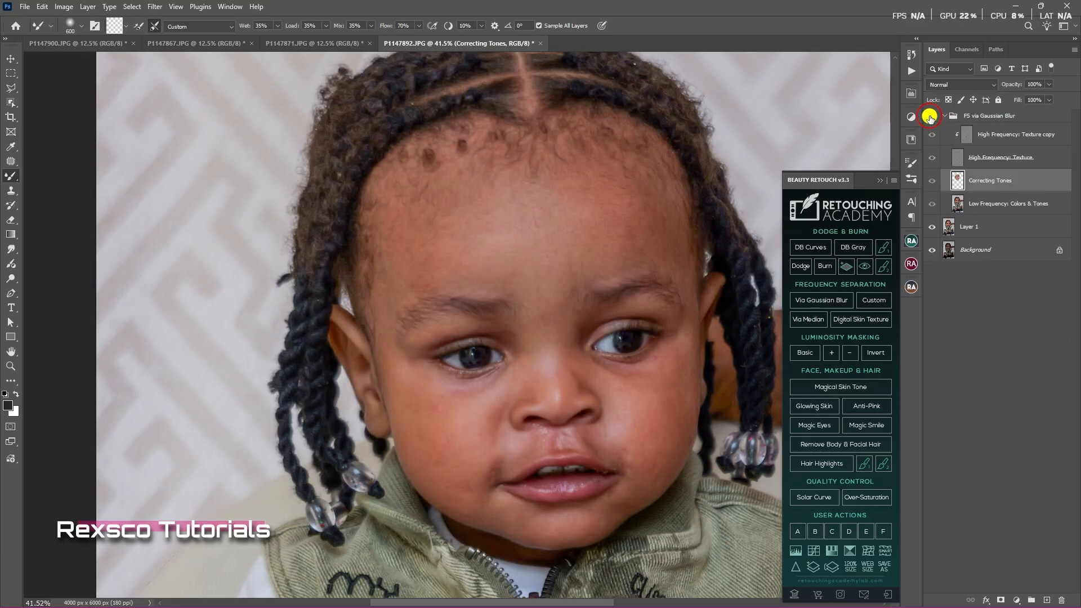
left_click(930, 117)
left_click(929, 117)
left_click(929, 118)
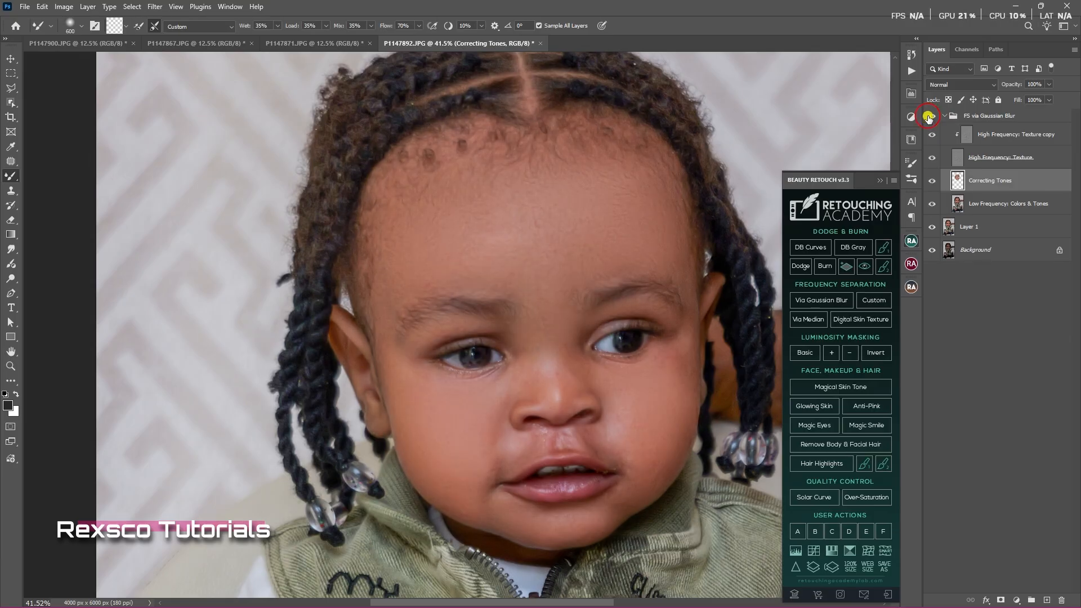
Hide the High Frequency: Texture layer and blend the tones on the fingers and knuckles holding the food with a smaller Mixer Brush.
scroll(637, 227, "down", 10)
left_click_drag(661, 330, 564, 216)
scroll(679, 359, "up", 10)
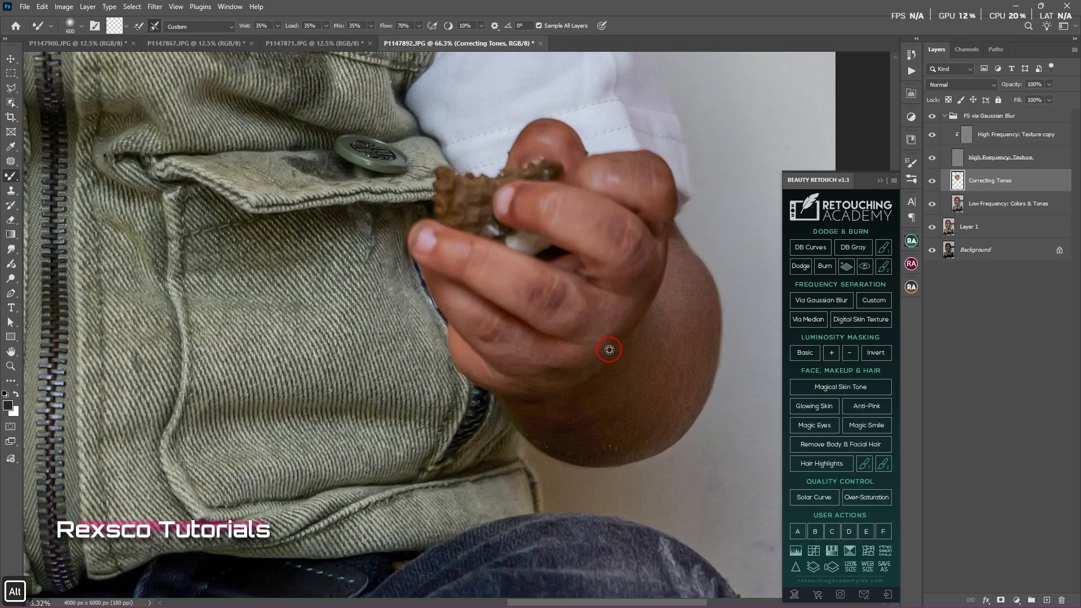
left_click(930, 157)
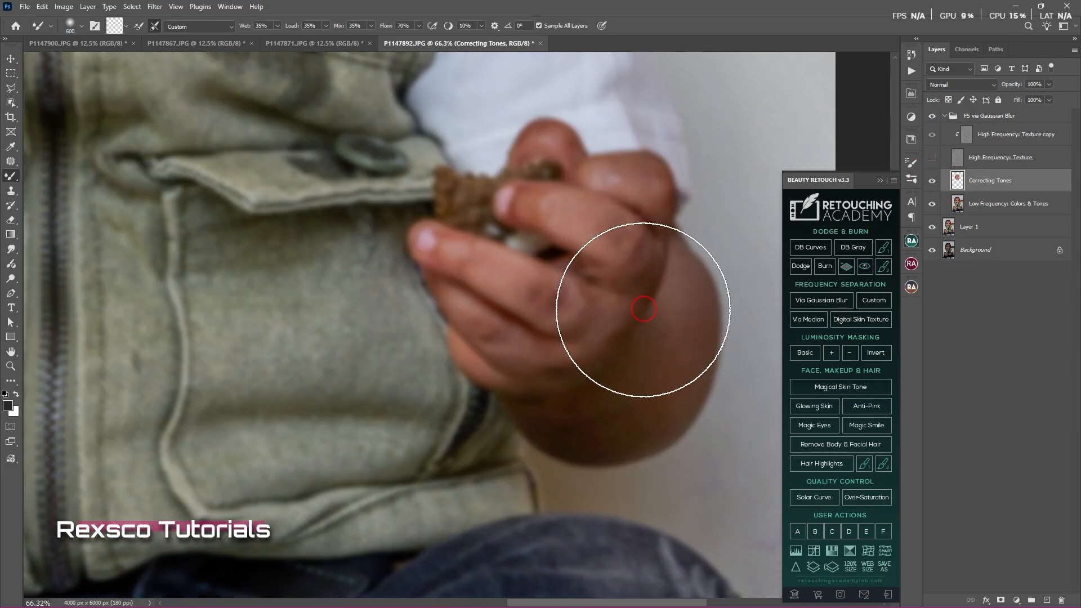
key("bracketleft")
key("bracketleft")
key("bracketleft")
key("bracketleft")
key("bracketleft")
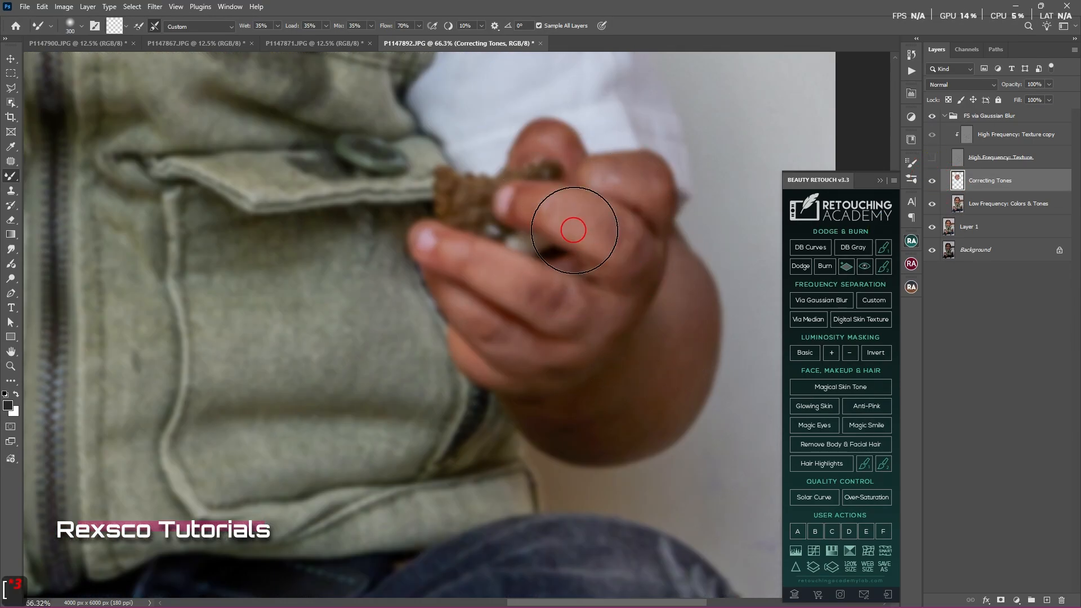
left_click_drag(579, 215, 644, 259)
mouse_move(610, 236)
left_mouse_down()
mouse_move(554, 202)
mouse_move(564, 231)
mouse_move(507, 196)
mouse_move(538, 208)
mouse_move(520, 195)
mouse_move(539, 213)
mouse_move(526, 218)
mouse_move(557, 206)
mouse_move(550, 193)
mouse_move(624, 170)
mouse_move(610, 172)
mouse_move(645, 179)
mouse_move(610, 167)
mouse_move(639, 198)
mouse_move(593, 194)
mouse_move(512, 274)
mouse_move(564, 296)
mouse_move(445, 252)
mouse_move(456, 298)
left_mouse_up()
Blend the lower fingers of the same hand with the Mixer Brush at size 100.
key("bracketleft")
key("bracketleft")
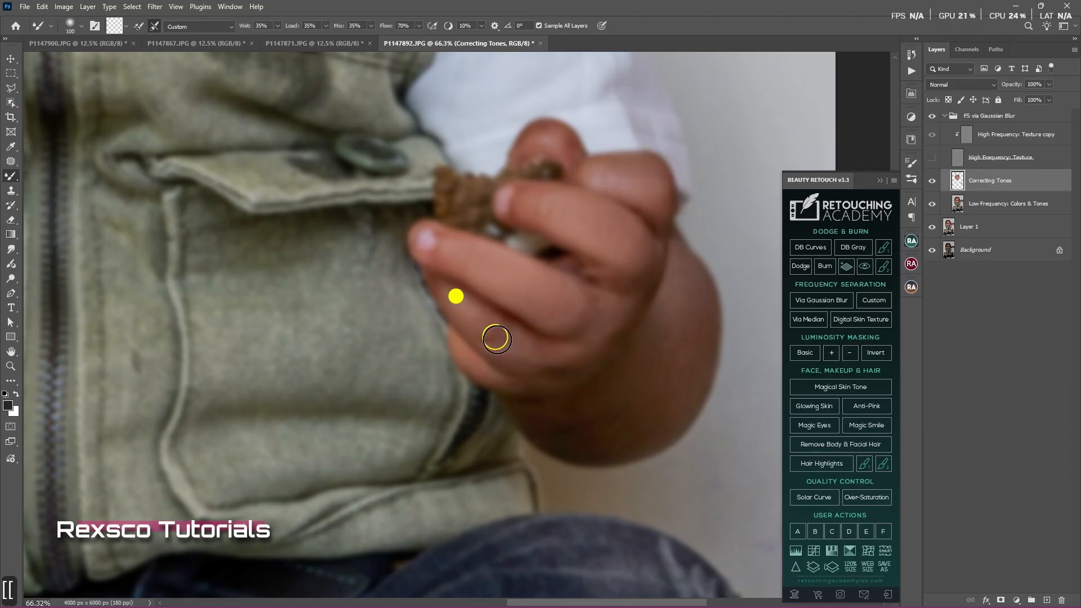
mouse_move(495, 338)
left_mouse_down()
mouse_move(484, 313)
mouse_move(472, 317)
left_mouse_up()
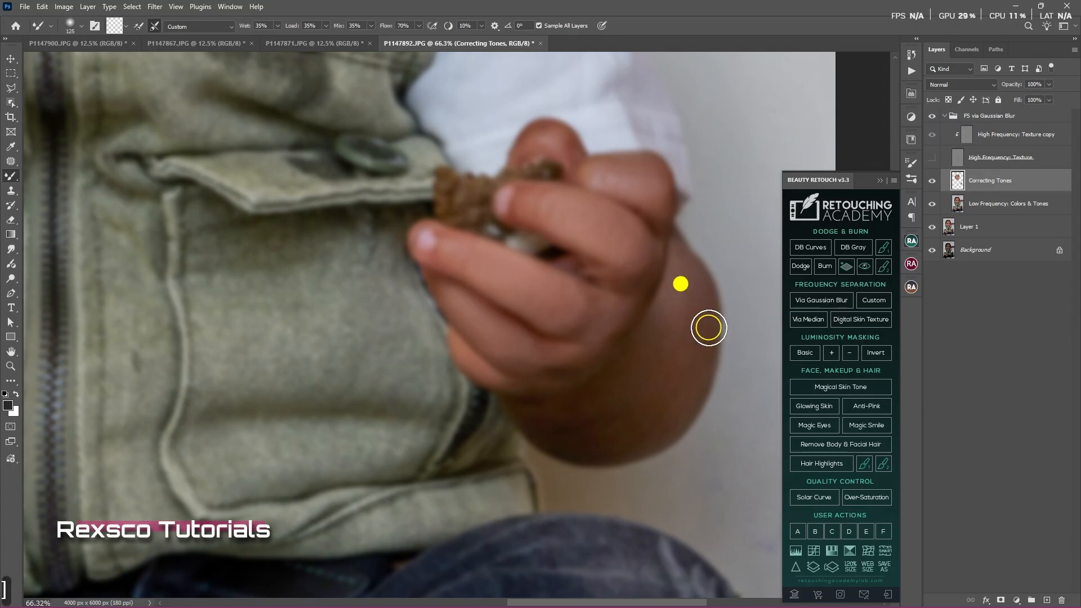
Blend the wrist and forearm behind the hand with a larger Mixer Brush, and finish the heel of the hand at size 125.
key("bracketright")
key("bracketright")
key("bracketright")
key("bracketright")
key("bracketright")
mouse_move(676, 394)
left_mouse_down()
mouse_move(594, 431)
mouse_move(579, 427)
mouse_move(676, 330)
left_mouse_up()
key("bracketleft")
key("bracketleft")
key("bracketleft")
key("bracketleft")
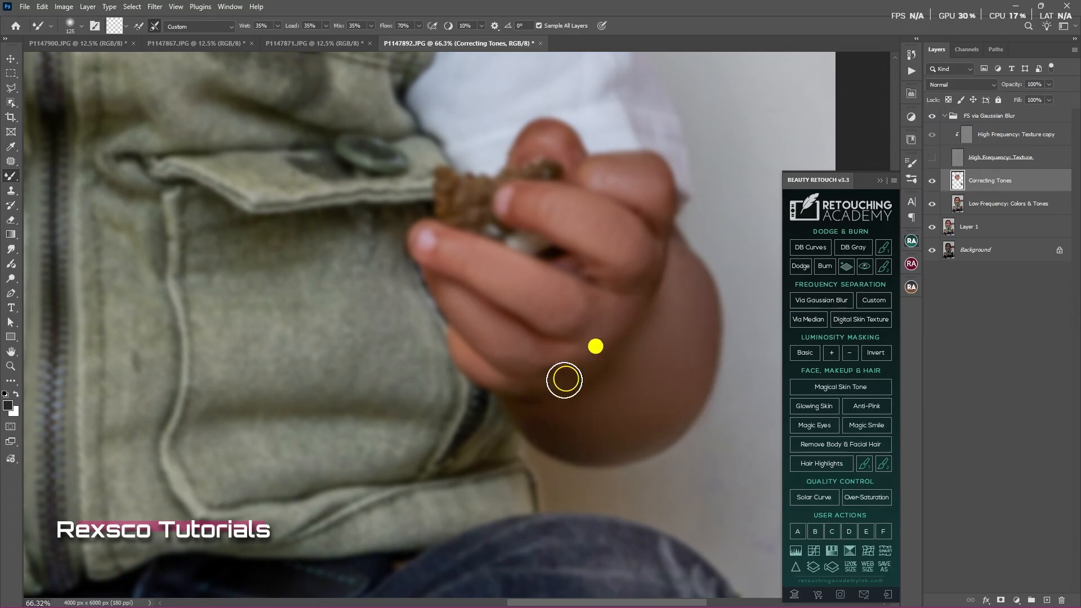
Check the texture, hide the High Frequency: Texture layer again, and blend the upper arm on the watch side.
left_click(932, 158)
mouse_move(34, 394)
left_mouse_down()
mouse_move(400, 265)
mouse_move(795, 408)
left_mouse_up()
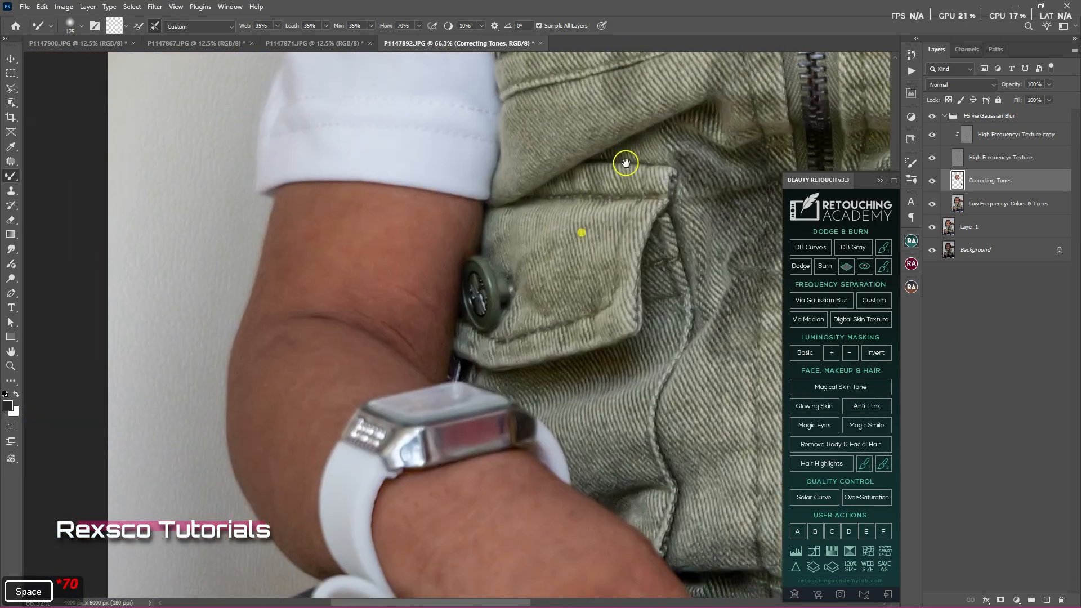
left_click(932, 158)
key("bracketright")
key("bracketright")
key("bracketright")
key("bracketright")
mouse_move(378, 261)
left_mouse_down()
mouse_move(362, 286)
mouse_move(402, 296)
mouse_move(422, 282)
mouse_move(409, 285)
mouse_move(422, 251)
mouse_move(392, 239)
left_mouse_up()
Blend the watch-side arm above the elbow crease and below the sleeve, reducing the Mixer Brush to size 175.
key("bracketleft")
key("bracketleft")
key("bracketright")
key("bracketright")
mouse_move(268, 289)
left_mouse_down()
mouse_move(375, 285)
mouse_move(418, 346)
left_mouse_up()
key("bracketleft")
key("bracketleft")
left_click_drag(411, 230, 275, 220)
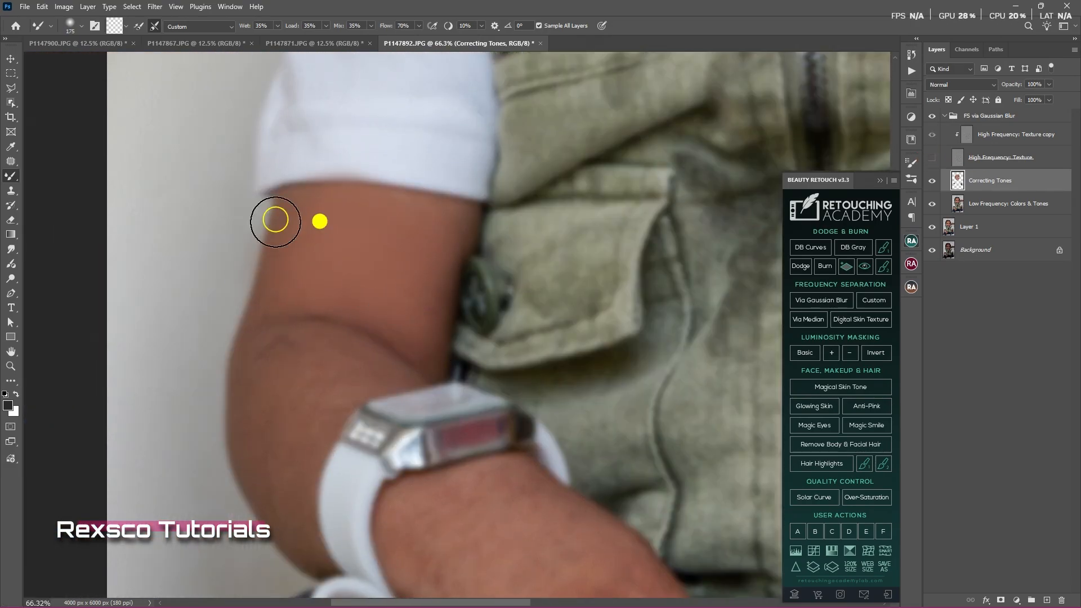
Blend the elbow and the forearm down to the watch strap with the Mixer Brush at size 200.
key("bracketright")
key("bracketright")
key("bracketright")
key("bracketleft")
key("bracketleft")
mouse_move(315, 352)
left_mouse_down()
mouse_move(288, 345)
mouse_move(300, 550)
left_mouse_up()
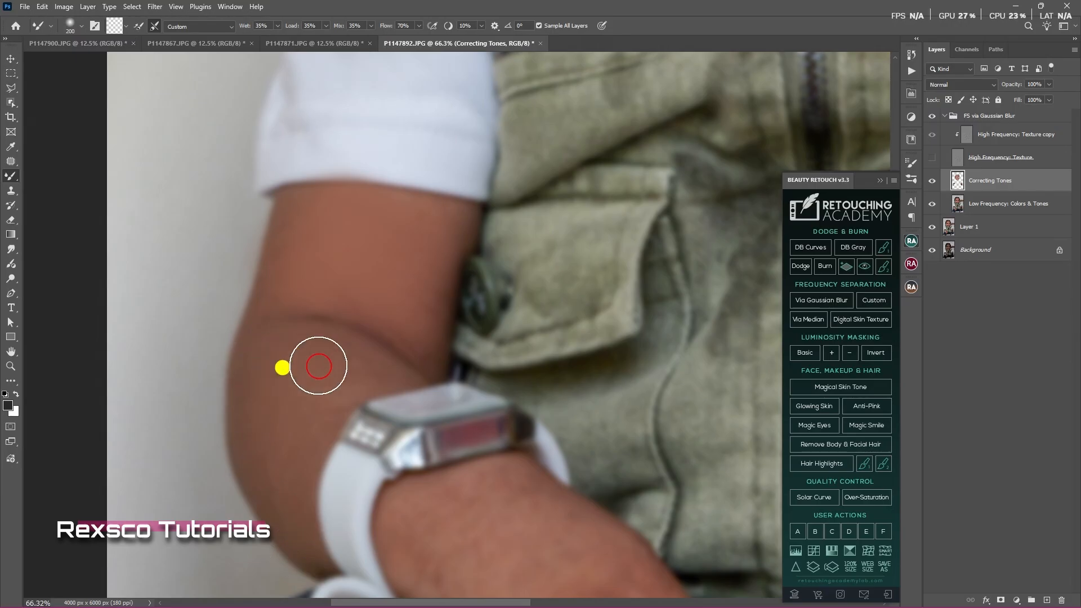
Blend along the elbow crease with the Mixer Brush at size 125.
key("bracketleft")
key("bracketleft")
key("bracketleft")
left_click(300, 306)
mouse_move(300, 305)
left_mouse_down()
mouse_move(353, 309)
mouse_move(285, 287)
mouse_move(420, 345)
left_mouse_up()
Check the smoothed arm with the High Frequency: Texture layer shown, and hide that layer again.
scroll(451, 408, "down", 3)
scroll(450, 407, "down", 1)
left_click(931, 157)
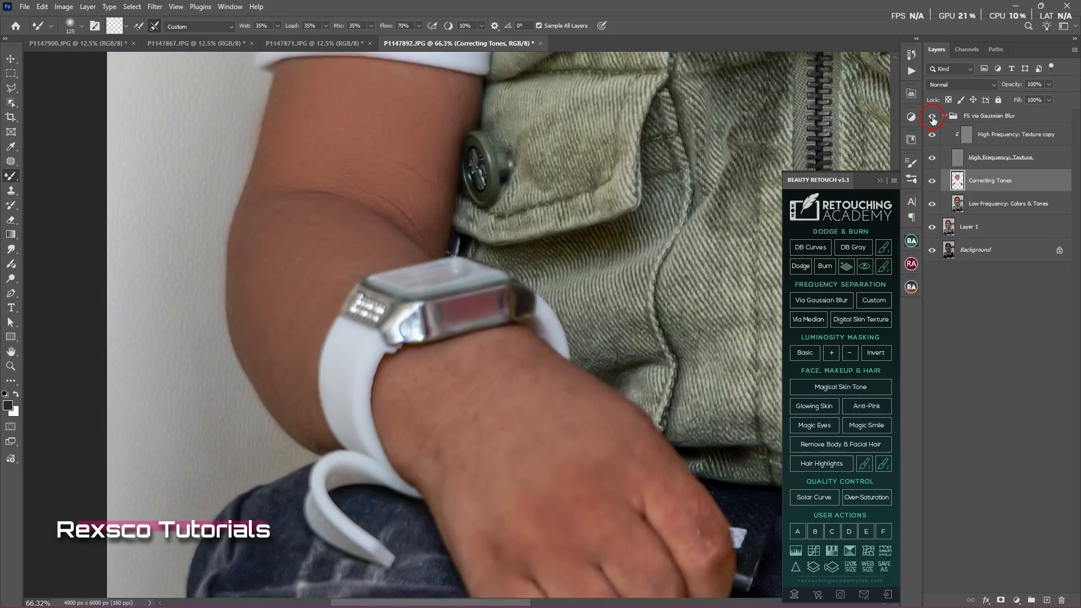
left_click(932, 156)
Blend the back of the hand below the watch with the Mixer Brush, reducing it to size 125.
key("bracketright")
key("bracketright")
mouse_move(496, 381)
left_mouse_down()
mouse_move(493, 427)
mouse_move(478, 448)
mouse_move(409, 422)
mouse_move(453, 442)
mouse_move(500, 386)
mouse_move(612, 416)
left_mouse_up()
key("bracketleft")
left_click_drag(535, 378, 523, 366)
key("bracketleft")
mouse_move(510, 366)
left_mouse_down()
mouse_move(407, 427)
mouse_move(490, 480)
mouse_move(577, 390)
mouse_move(565, 381)
left_mouse_up()
scroll(564, 381, "down", 6)
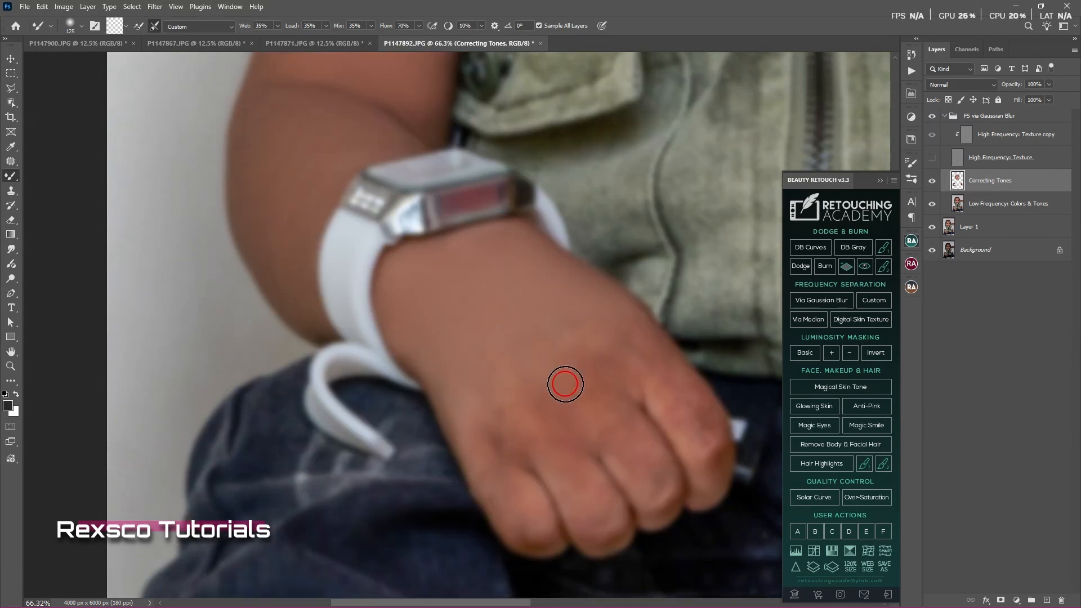
Blend the back of the hand, knuckles and fingers with the Mixer Brush, varying its size down to 100 and finishing at 125.
key("bracketright")
key("bracketright")
mouse_move(612, 286)
left_mouse_down()
mouse_move(576, 332)
mouse_move(590, 291)
mouse_move(559, 346)
mouse_move(494, 355)
left_mouse_up()
key("bracketleft")
key("bracketleft")
key("bracketleft")
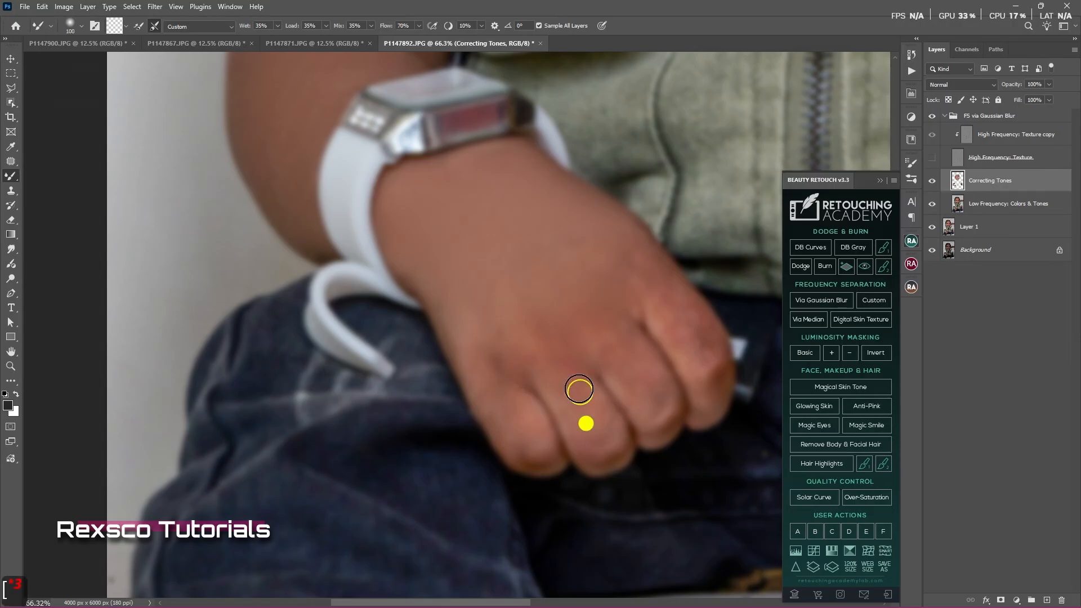
key("bracketright")
mouse_move(563, 354)
left_mouse_down()
mouse_move(613, 426)
mouse_move(598, 469)
mouse_move(632, 371)
mouse_move(648, 399)
mouse_move(636, 399)
mouse_move(616, 345)
mouse_move(659, 382)
mouse_move(651, 416)
mouse_move(694, 368)
mouse_move(680, 310)
mouse_move(665, 301)
mouse_move(715, 340)
mouse_move(695, 347)
mouse_move(711, 404)
mouse_move(720, 374)
mouse_move(533, 456)
mouse_move(487, 386)
mouse_move(505, 430)
mouse_move(564, 464)
left_mouse_up()
Show the High Frequency: Texture layer and compare the hand with the FS via Gaussian Blur group hidden and shown.
left_click(932, 157)
left_click(932, 116)
left_click(932, 115)
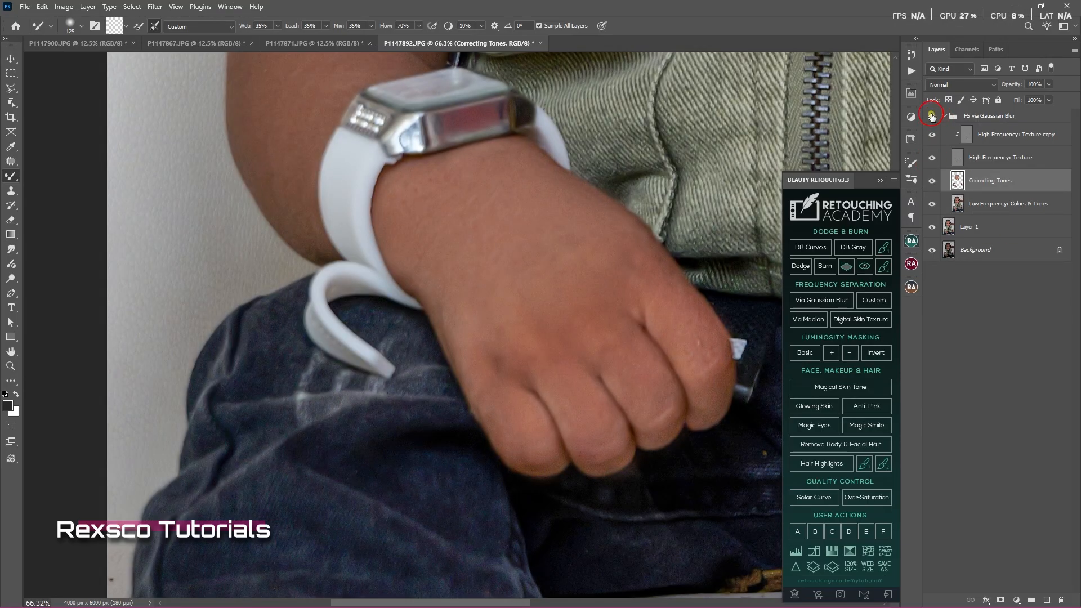
Patch skin marks on the hand's rightmost finger and leftmost knuckle with the Patch tool on the High Frequency: Texture copy layer.
left_click(957, 158)
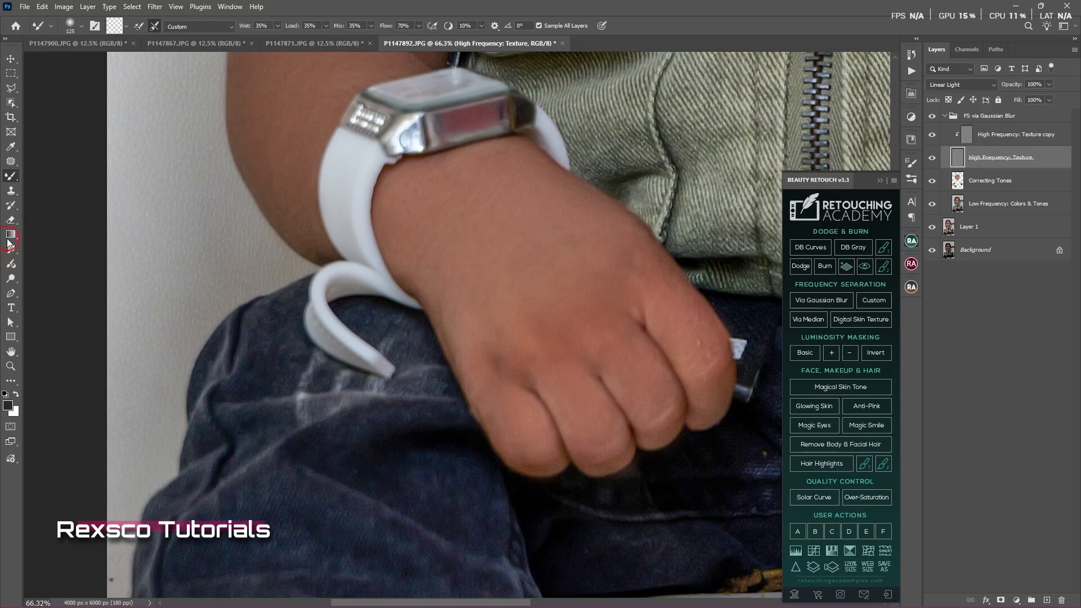
left_click_drag(9, 164, 67, 194)
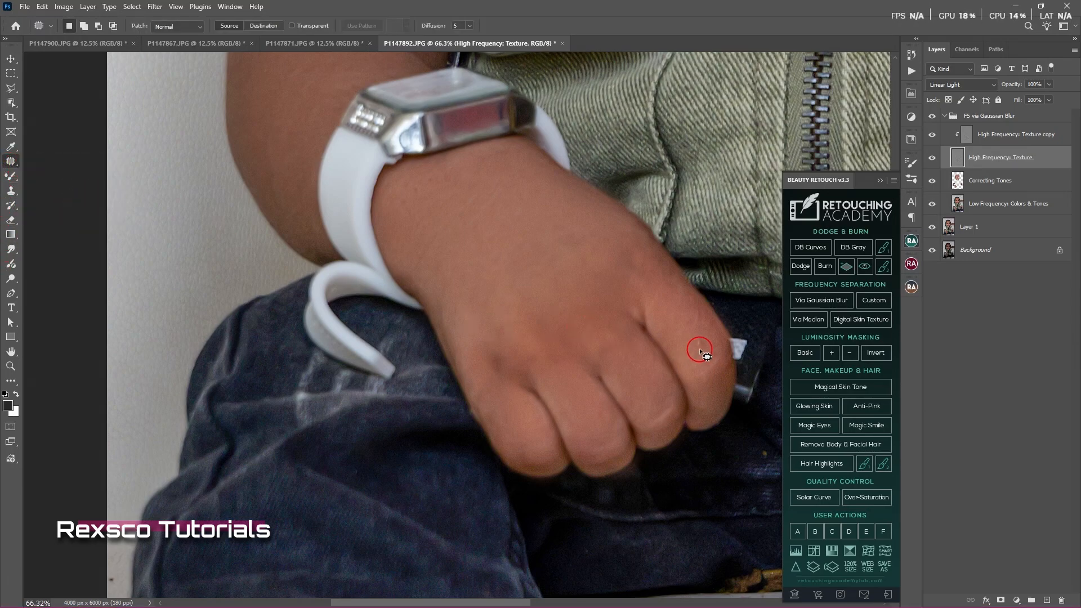
left_click(971, 138)
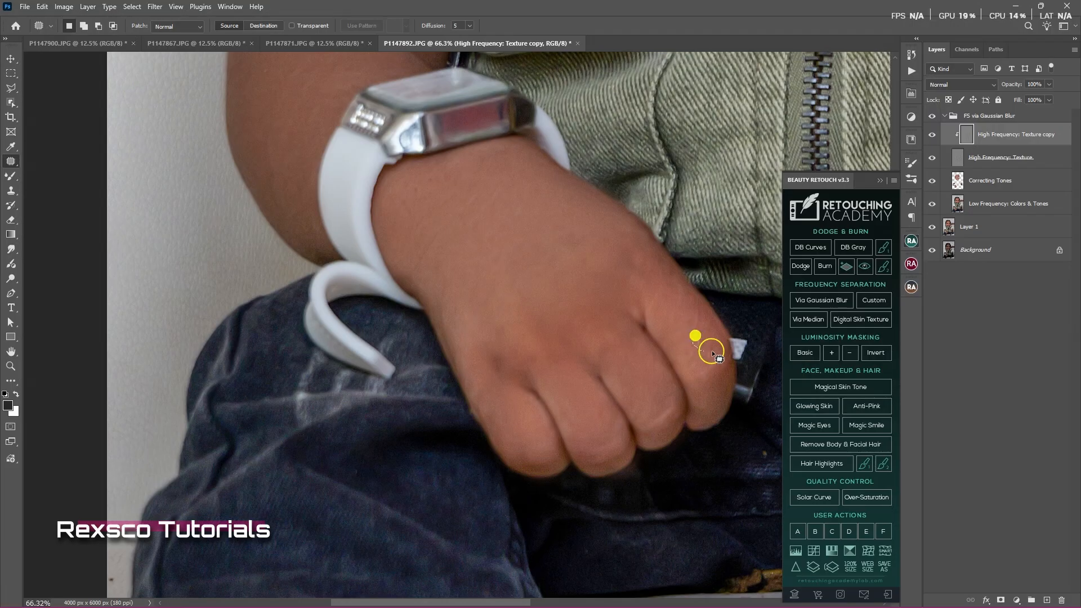
left_click_drag(700, 342, 691, 337)
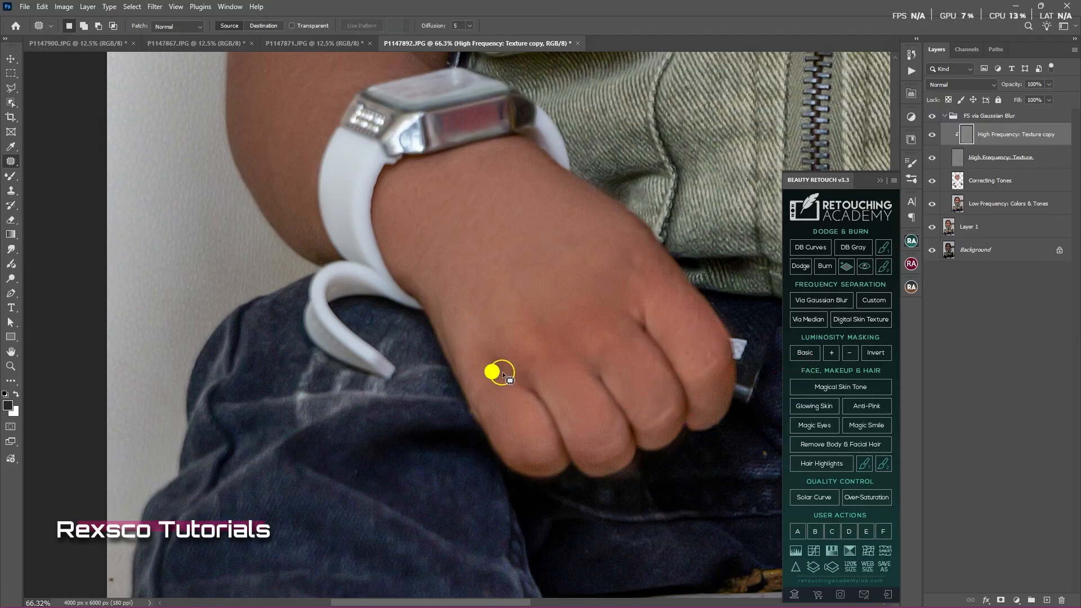
left_click_drag(489, 378, 501, 367)
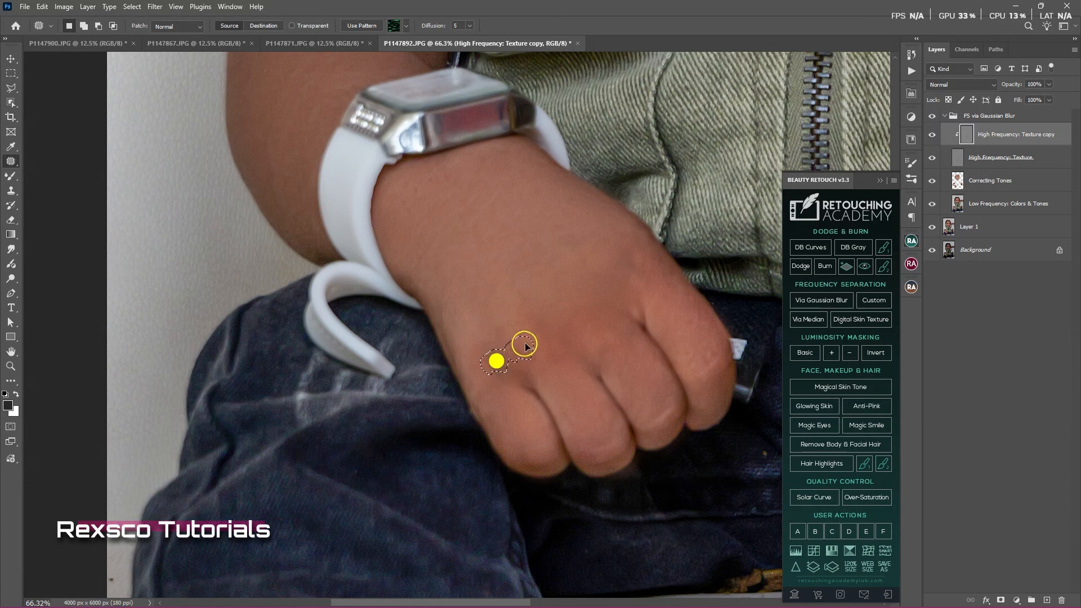
Patch the dark tone at the leftmost knuckle with back-of-hand skin on the Low Frequency: Colors & Tones layer, and clear the selection.
left_click(983, 207)
mouse_move(483, 371)
left_mouse_down()
mouse_move(507, 361)
mouse_move(494, 370)
left_mouse_up()
left_click_drag(541, 299, 540, 297)
left_click(537, 295)
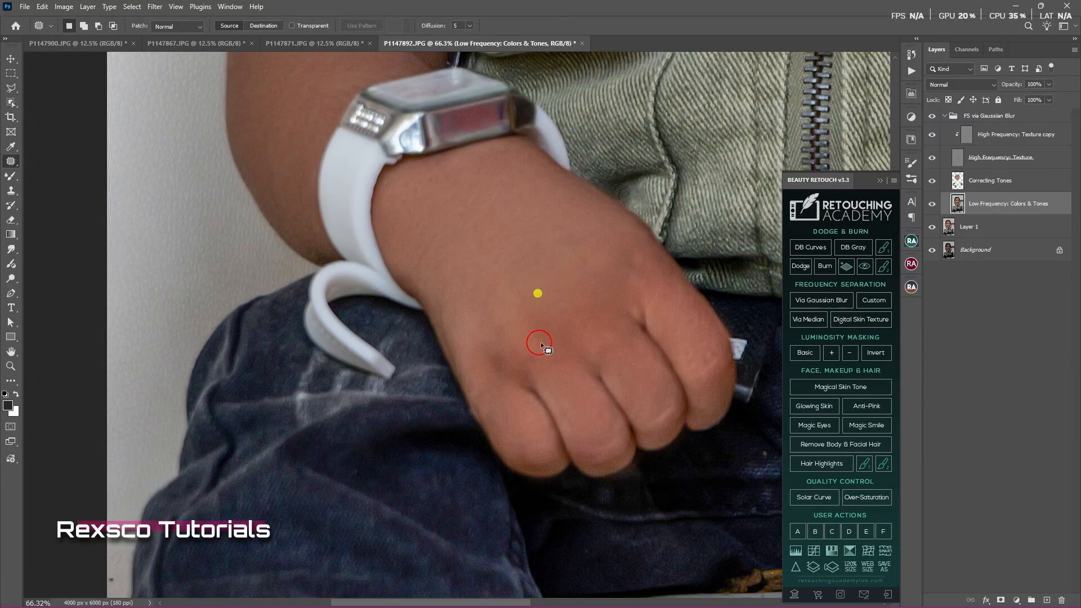
Compare the whole portrait with the collapsed FS via Gaussian Blur group hidden and shown.
scroll(642, 397, "down", 5)
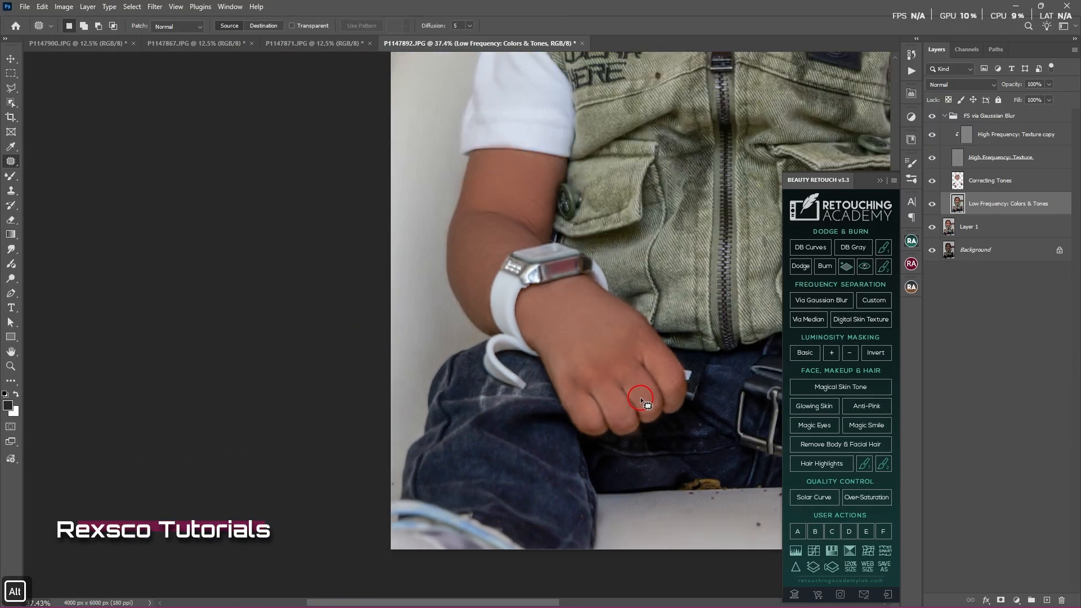
left_click_drag(638, 400, 529, 450)
scroll(575, 357, "down", 2)
left_click_drag(514, 256, 530, 332)
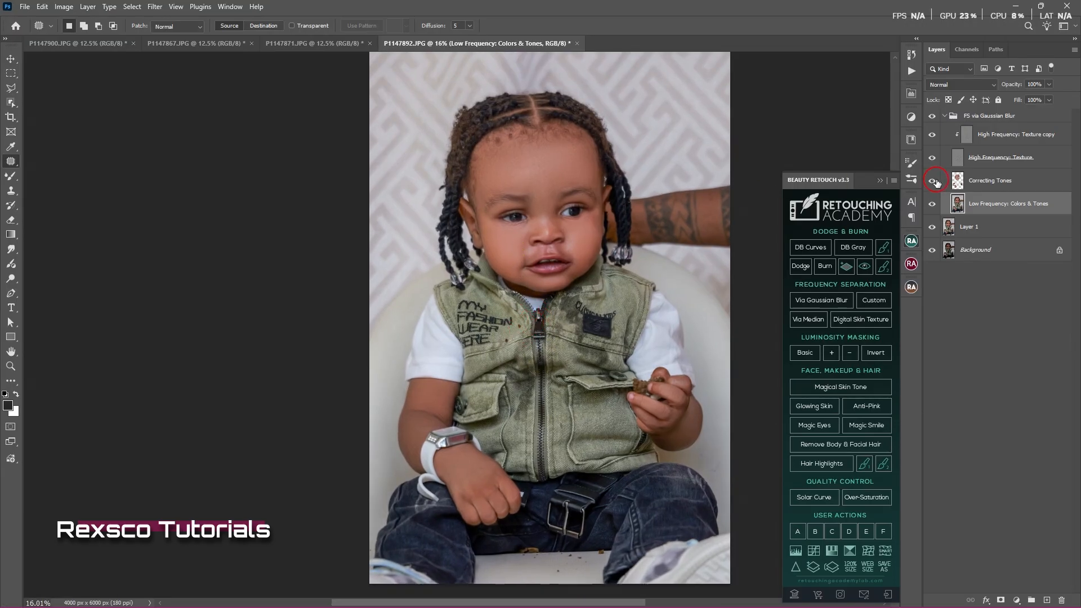
left_click(945, 116)
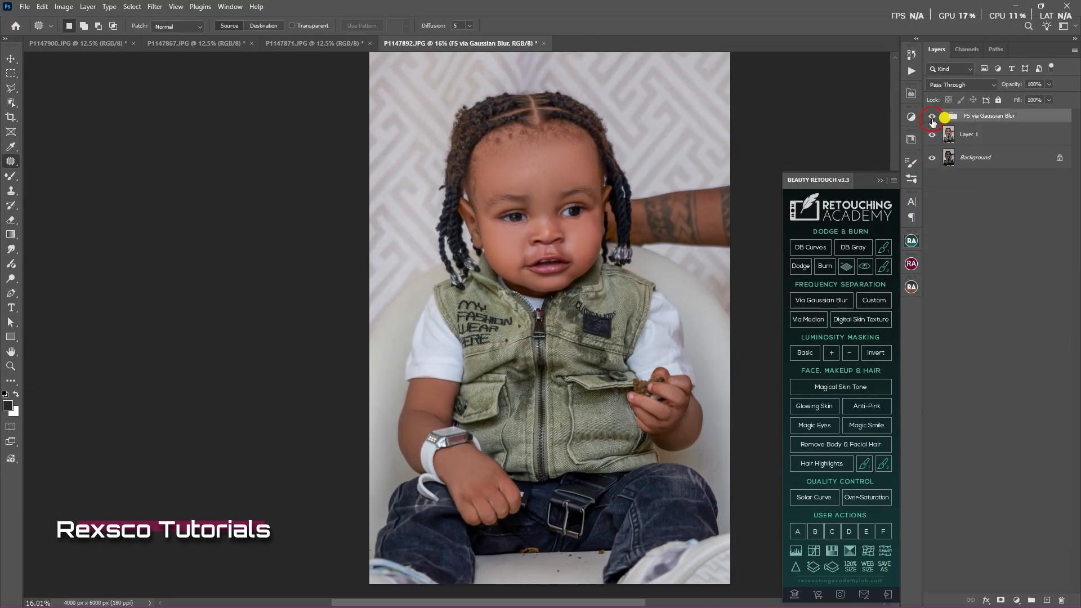
left_click(931, 116)
left_click(929, 117)
left_click(929, 118)
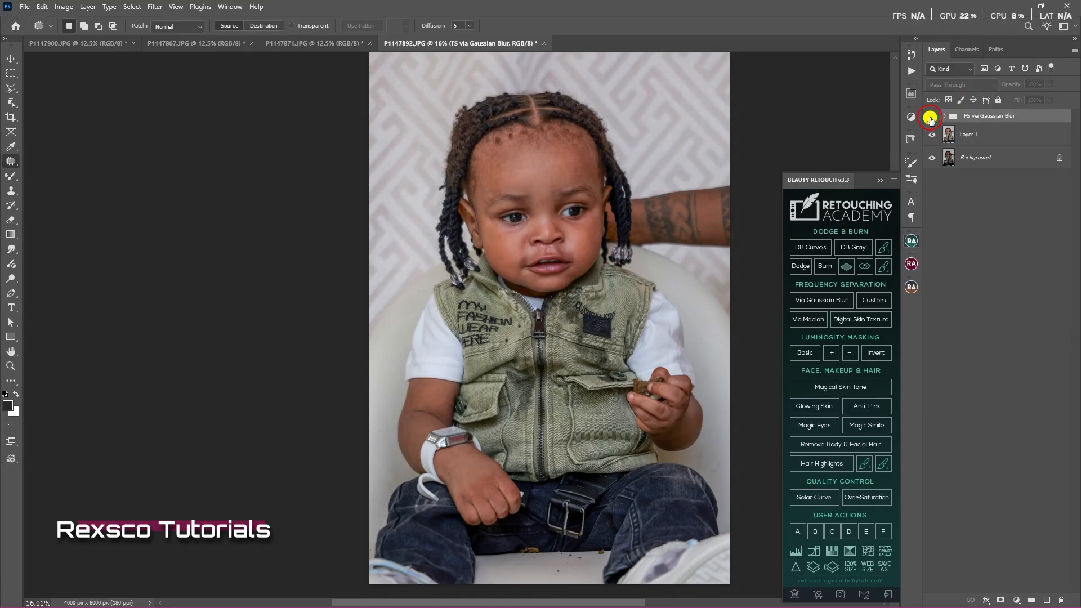
left_click(930, 117)
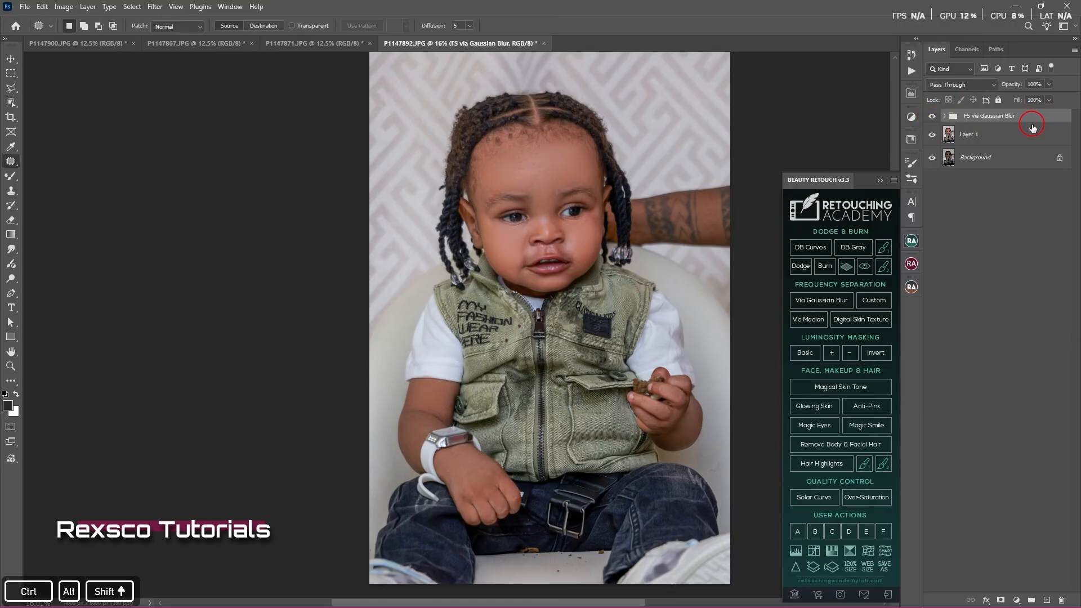
Stamp the visible layers into a new top layer, and group and hide everything below it, including the unlocked background.
key("ctrl+alt+shift+e")
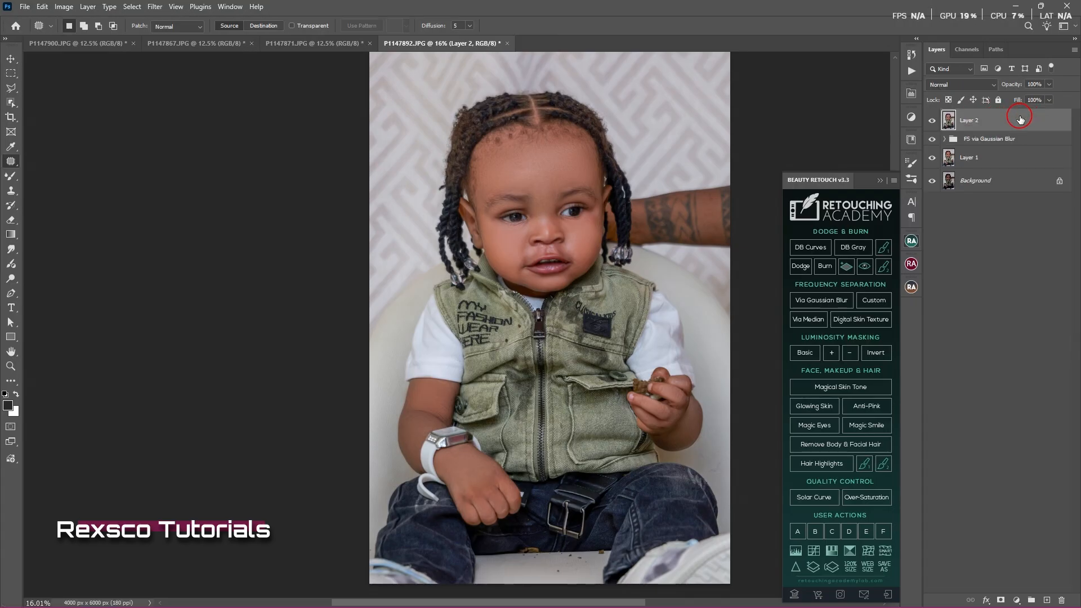
left_click(1058, 182)
left_click(978, 142)
left_click(981, 179)
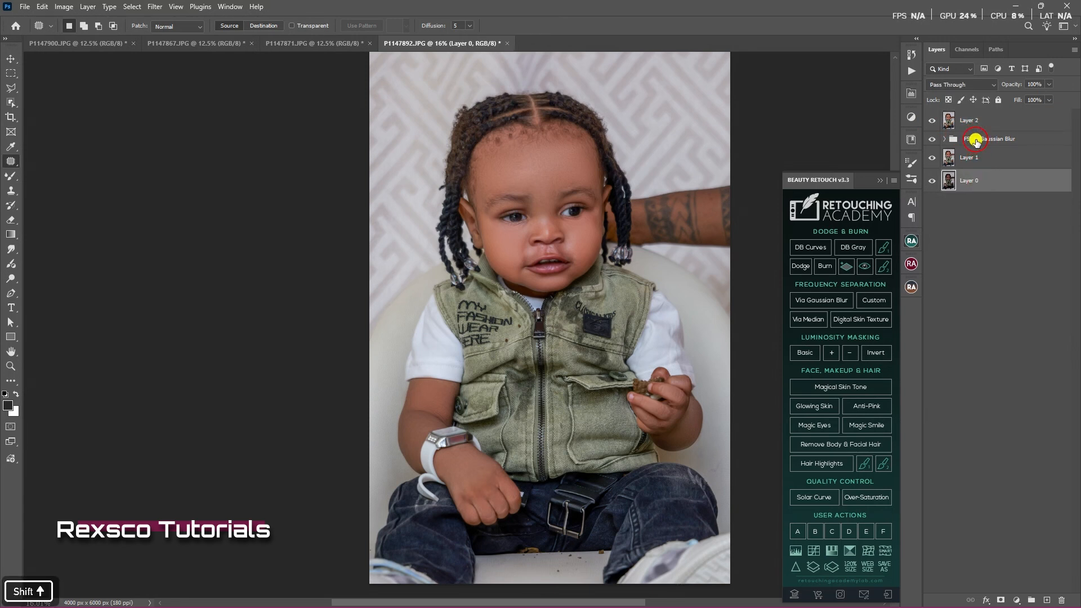
left_click(976, 141, "shift")
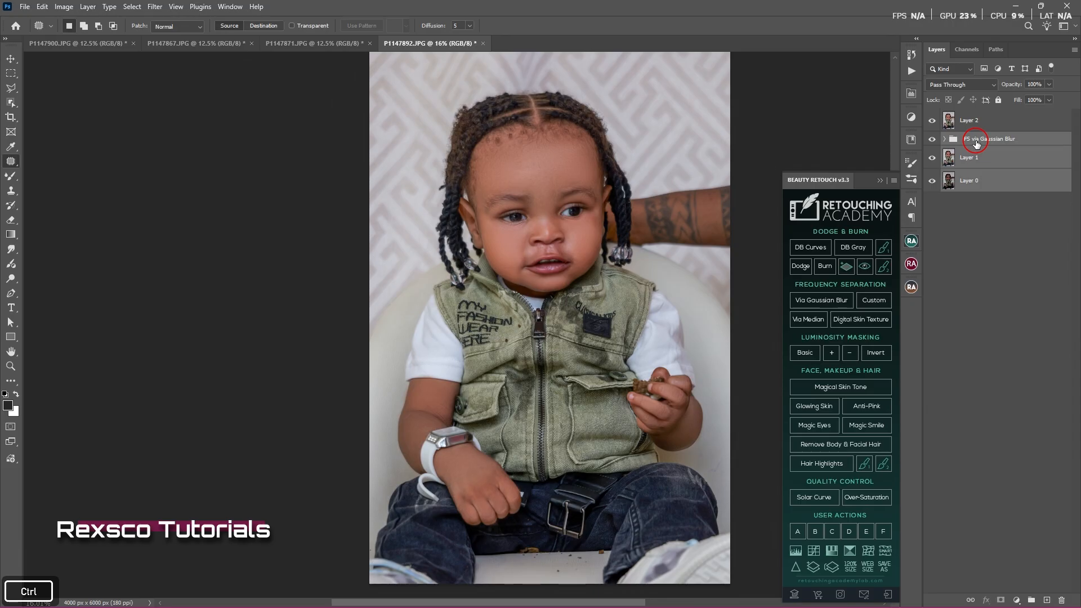
key("ctrl+g")
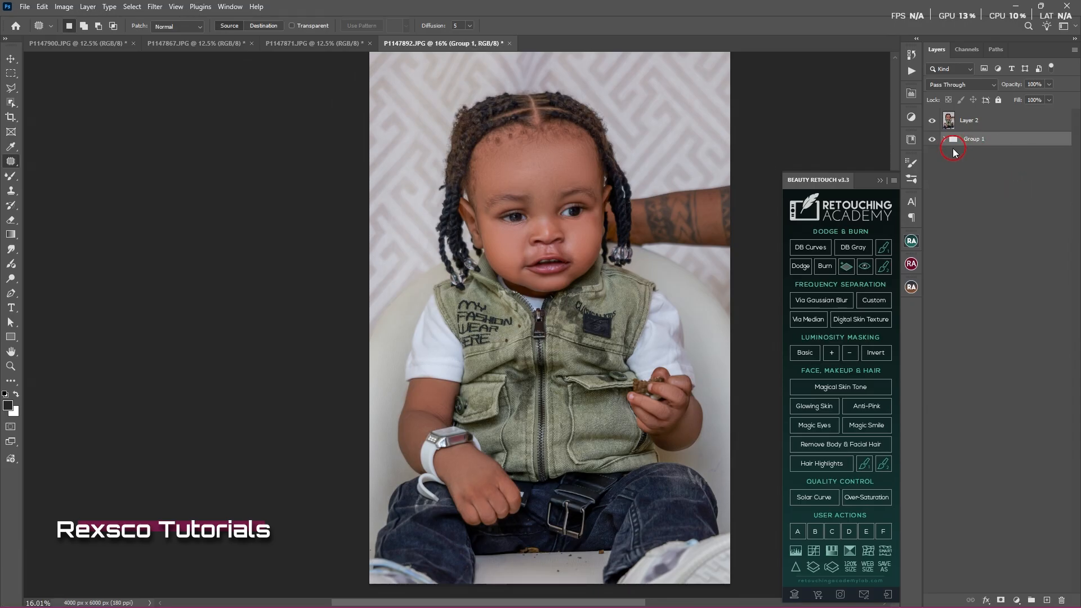
left_click(932, 139)
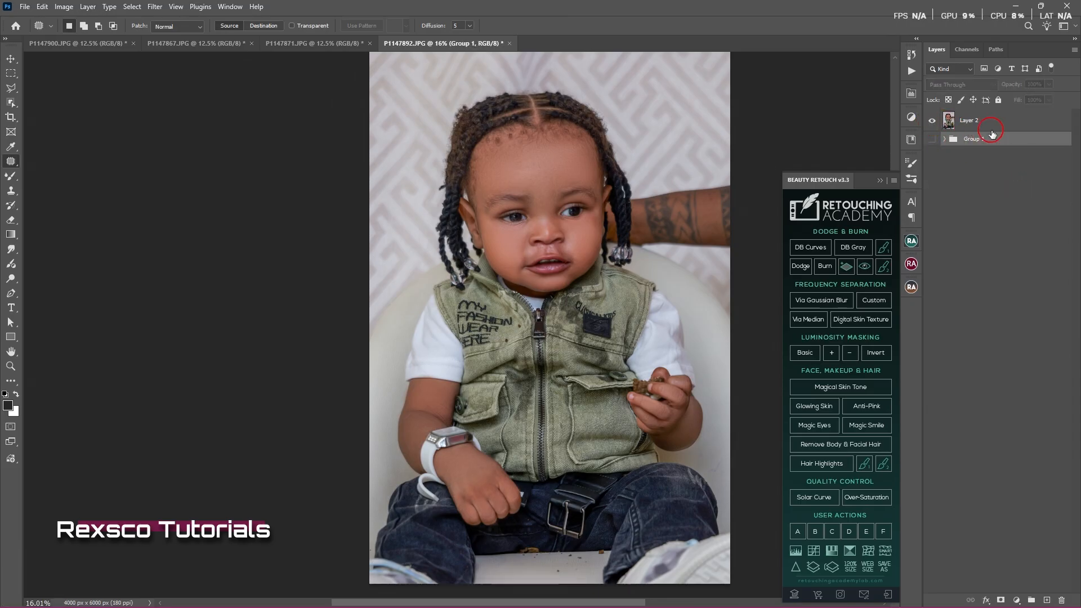
left_click(1007, 120)
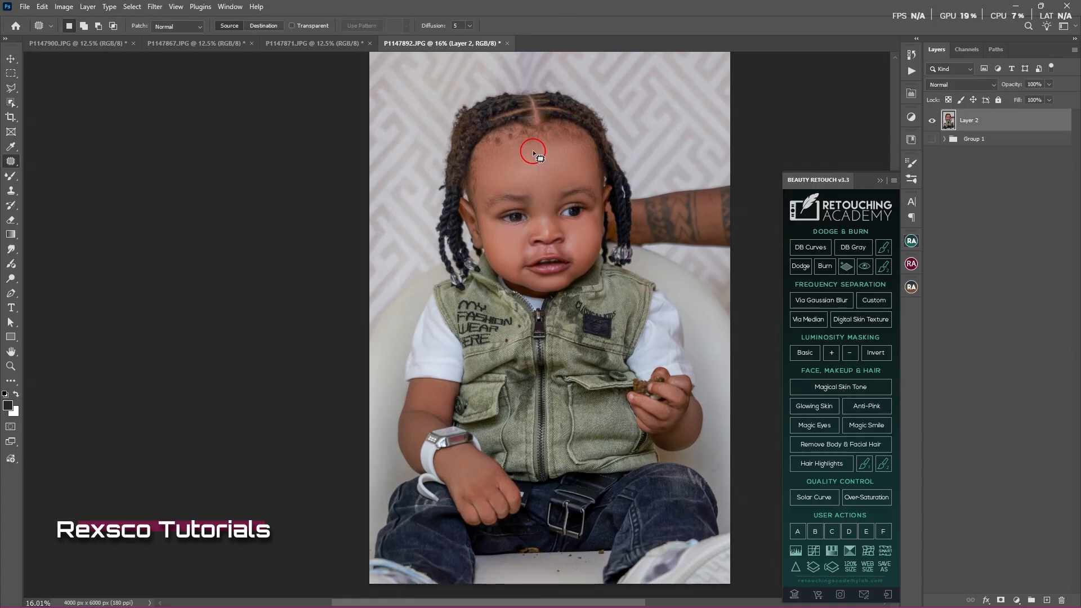
Select the seated child on Layer 2 with the Object Selection tool in Lasso mode.
left_click(10, 103)
scroll(53, 107, "down", 2)
left_click(10, 103)
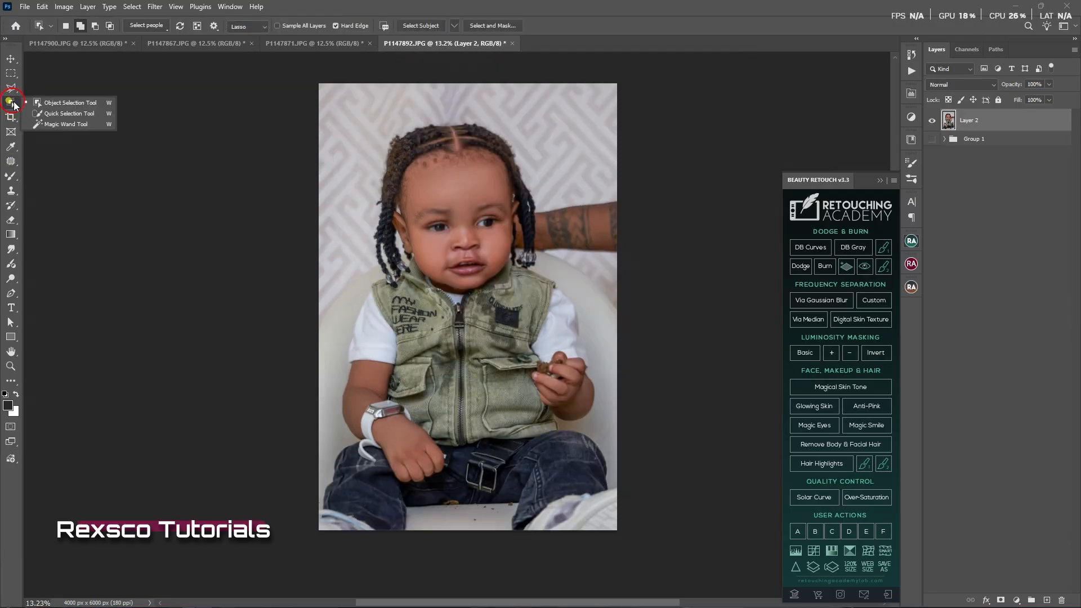
left_click(52, 105)
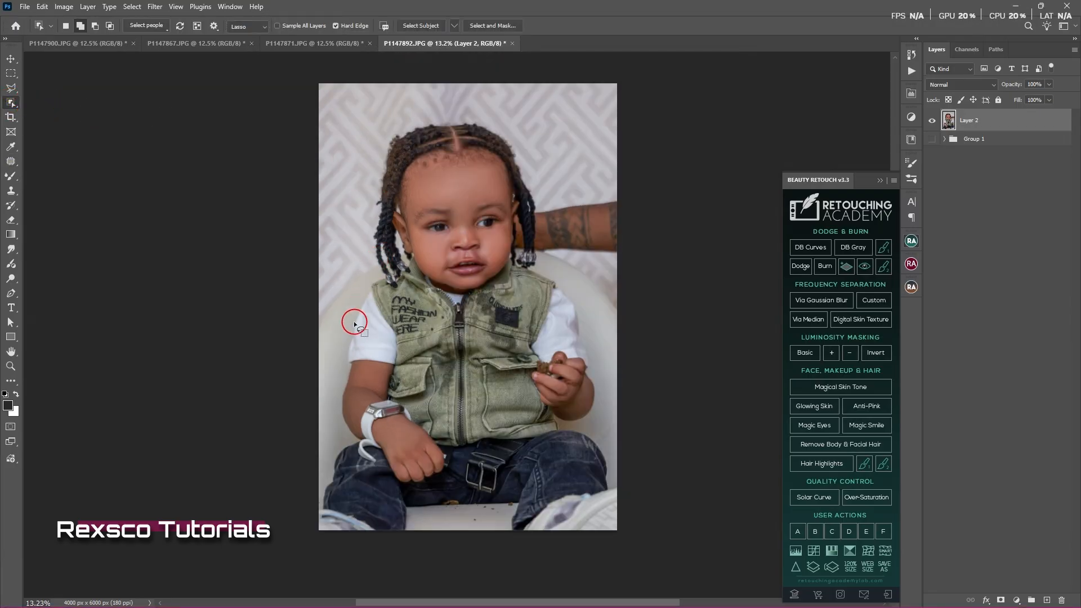
mouse_move(352, 324)
left_mouse_down()
mouse_move(377, 276)
mouse_move(372, 195)
left_mouse_up()
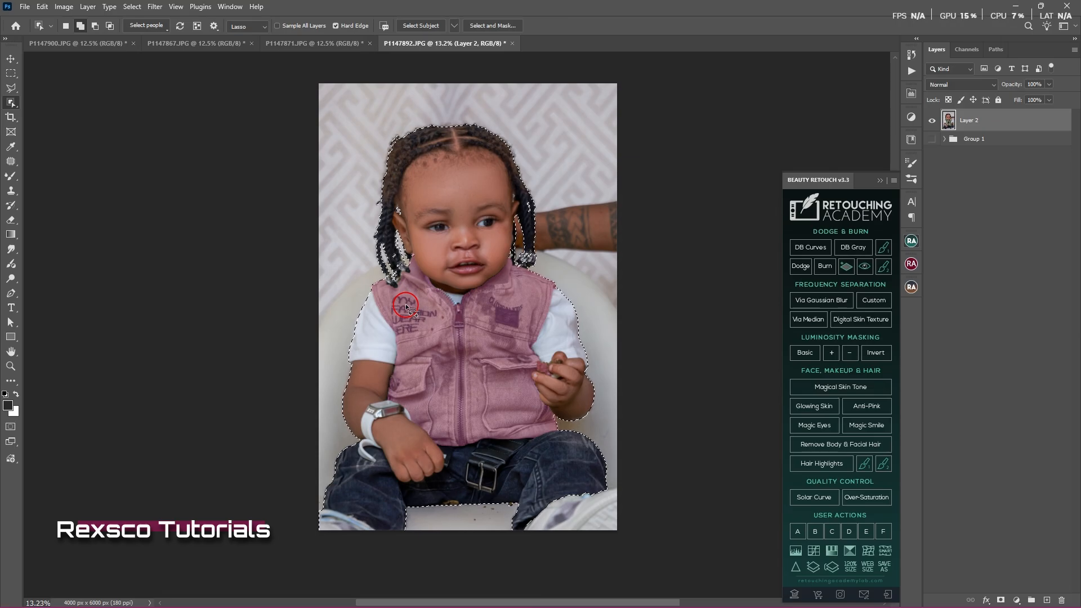
Add the white shoe in the image's lower right corner to the selection with the Polygonal Lasso.
key("l")
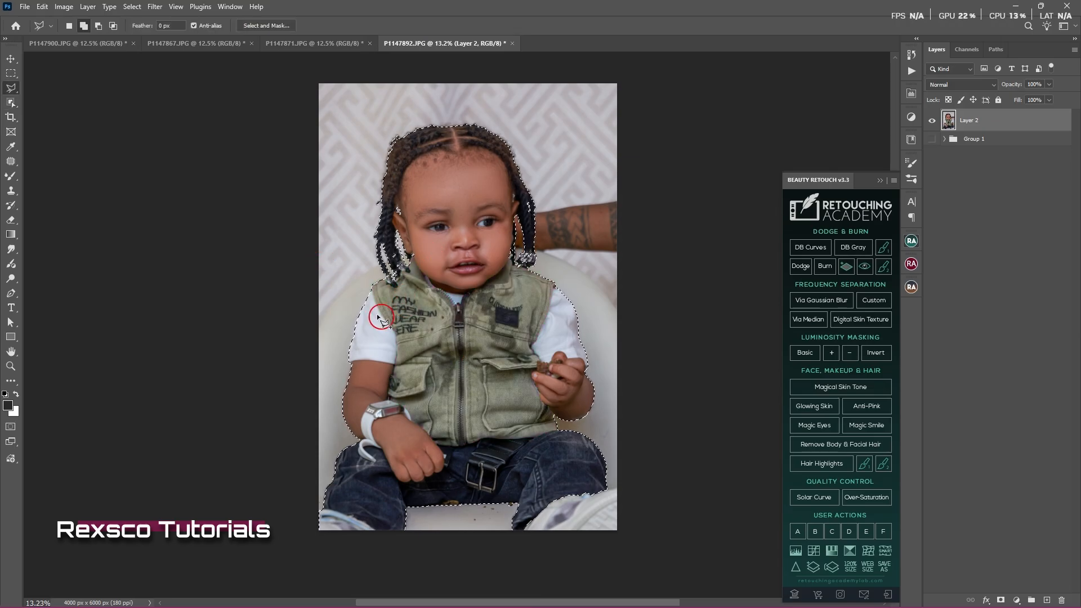
left_click_drag(11, 84, 53, 112)
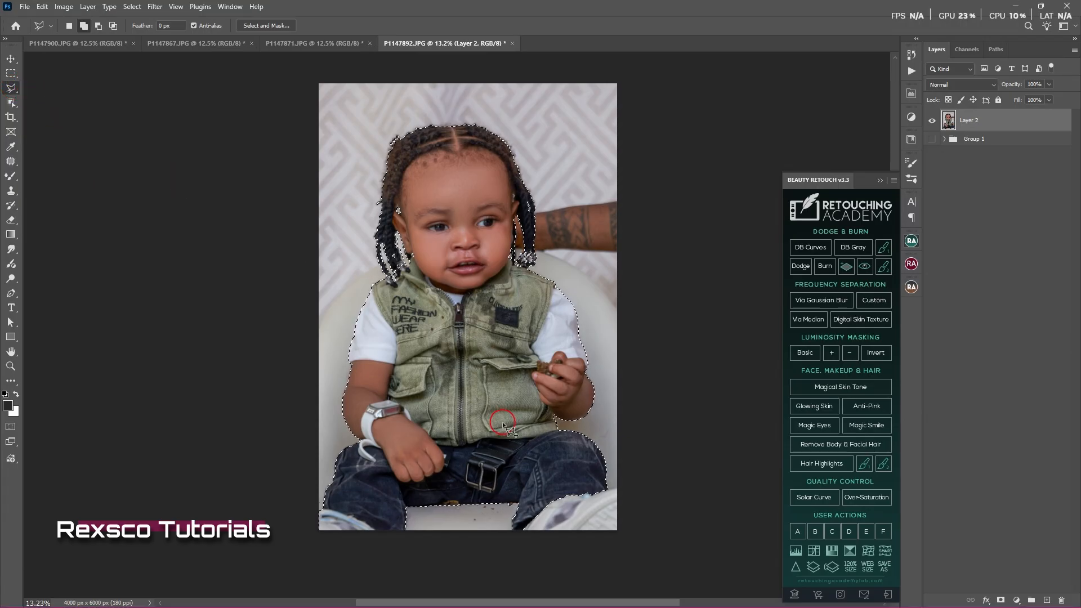
scroll(518, 472, "up", 3)
scroll(518, 472, "up", 3)
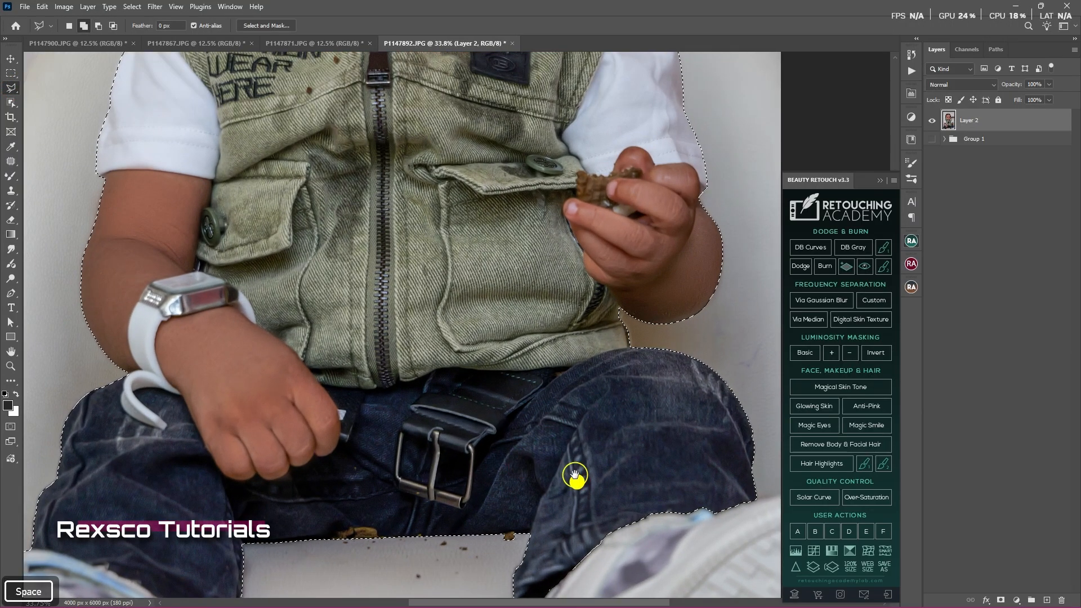
left_click_drag(576, 482, 475, 298)
scroll(475, 301, "up", 3)
scroll(556, 316, "up", 1)
left_click_drag(556, 316, 463, 287)
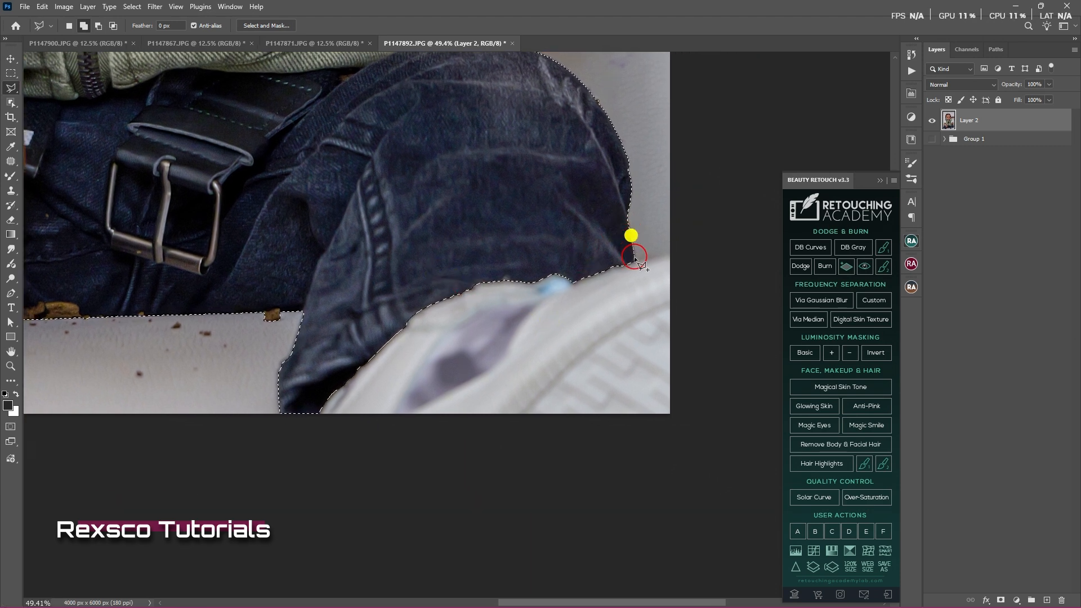
left_click(670, 254)
left_click(689, 254)
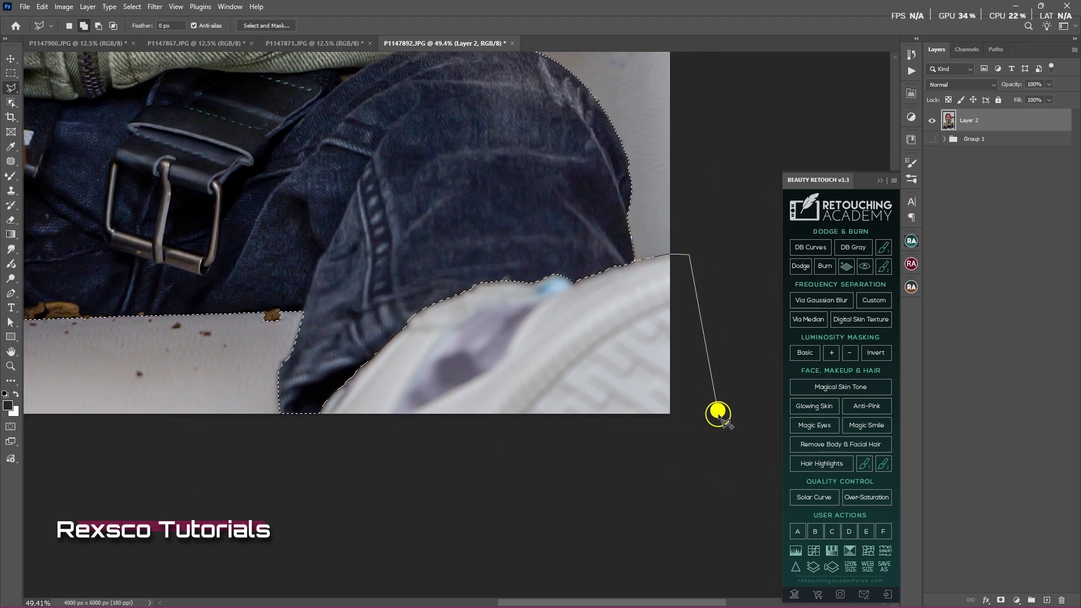
left_click(717, 414)
left_click(660, 456)
left_click(310, 445)
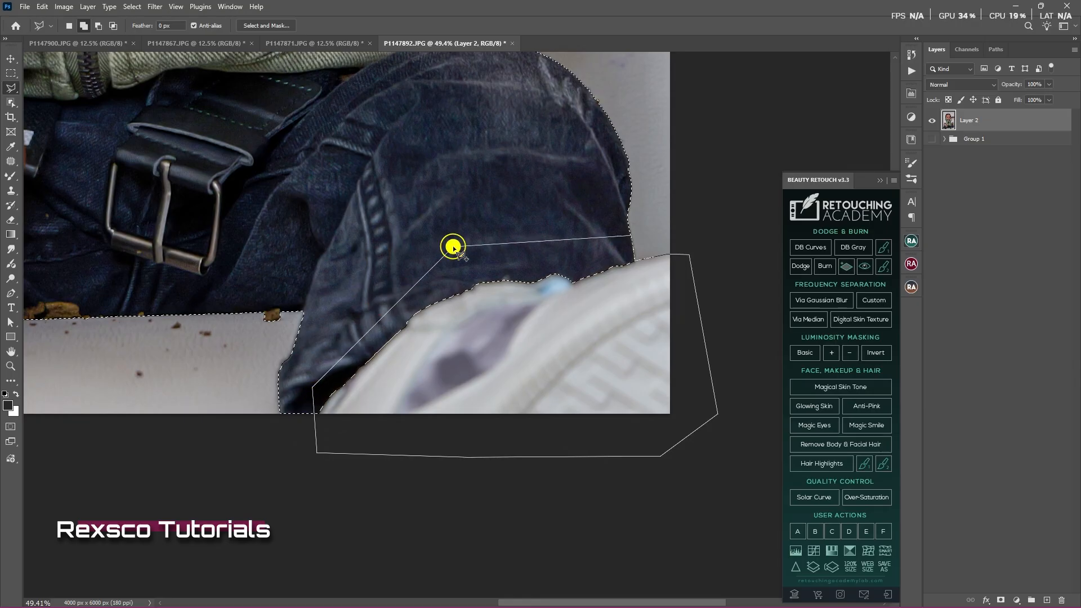
double_click(454, 247)
Subtract the crumbs along the jeans' lower edge between the legs from the selection with the Polygonal Lasso.
key("space")
mouse_move(350, 291)
left_mouse_down()
mouse_move(546, 316)
mouse_move(638, 313)
left_mouse_up()
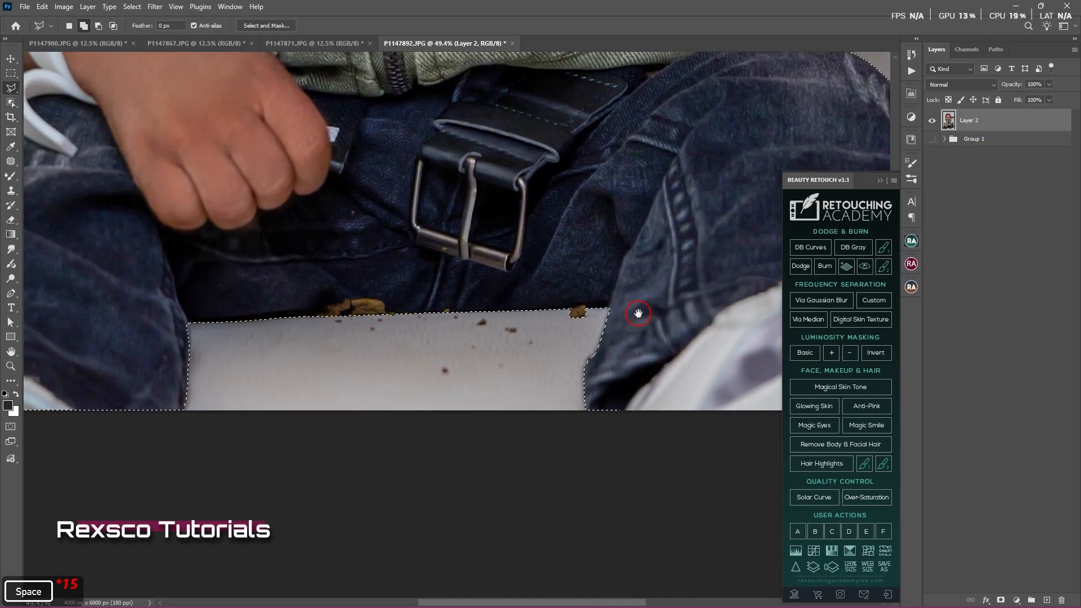
left_click(609, 307, "alt")
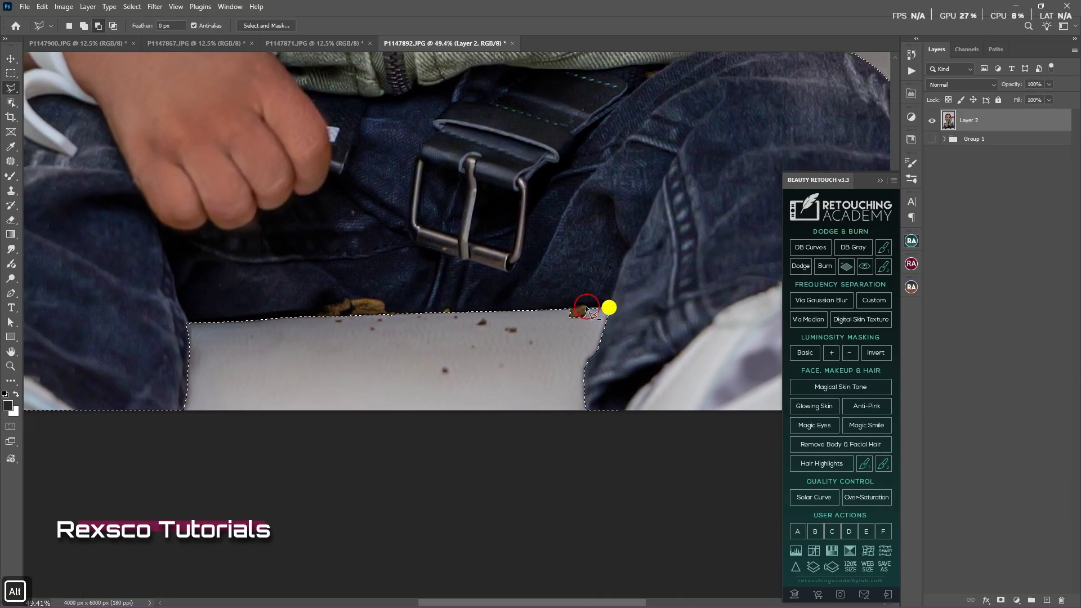
left_click(555, 309)
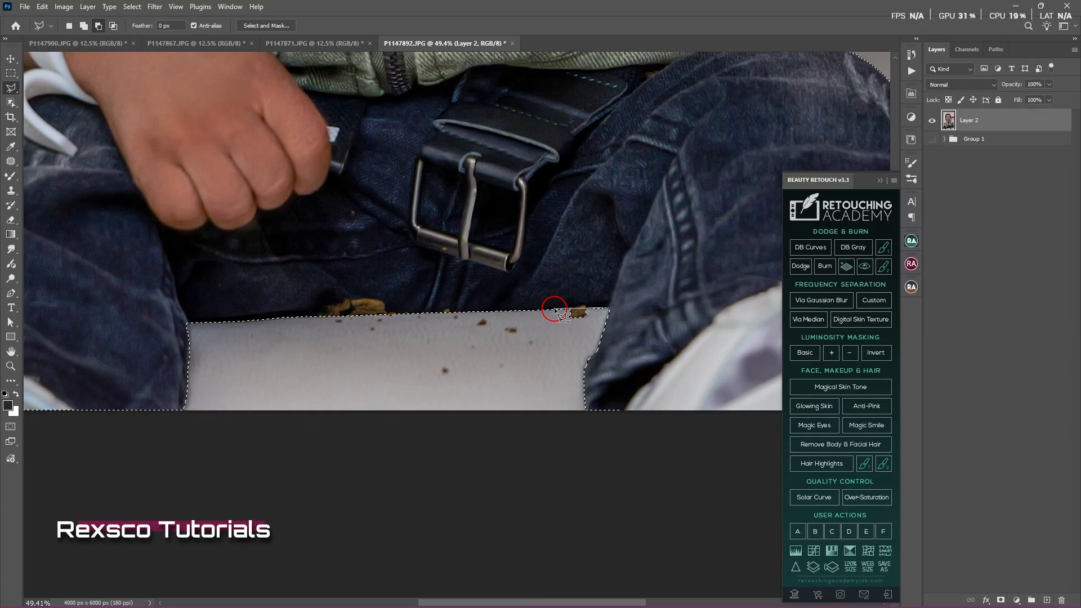
left_click(326, 313)
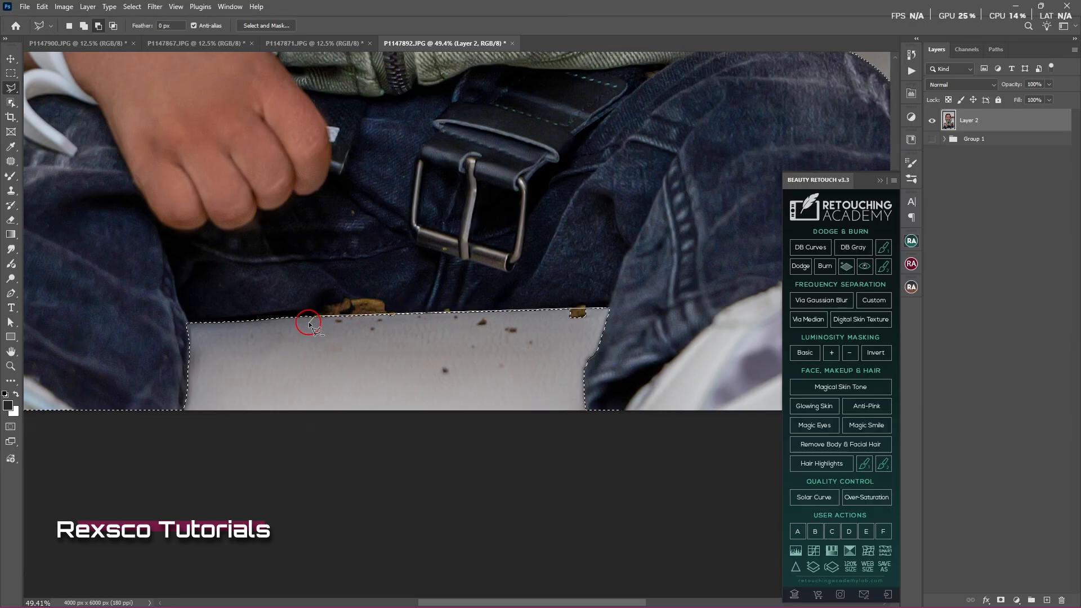
Add the missing parts of the transparent beads at the braid ends near the vest collar to the selection.
left_click_drag(398, 302, 387, 378)
scroll(387, 378, "up", 5)
left_click(386, 379, "alt")
left_click(340, 388)
left_click(366, 304)
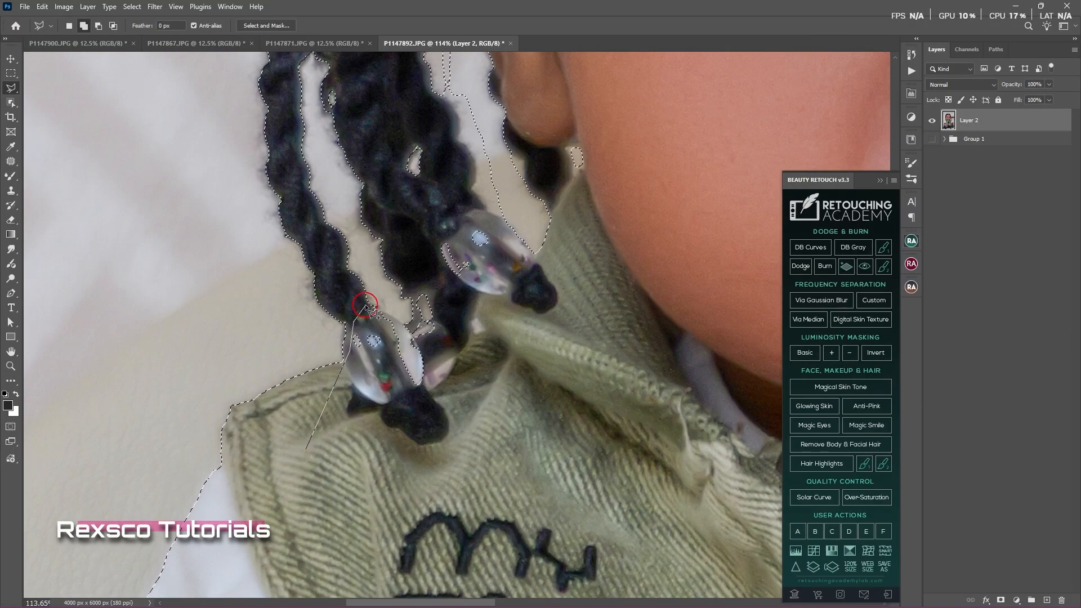
left_click(406, 324)
left_click(429, 212)
left_click(483, 211)
left_click(386, 378)
Try to subtract the background gap between the braids and the ear from the selection with the Polygonal Lasso.
left_click_drag(473, 289, 511, 436)
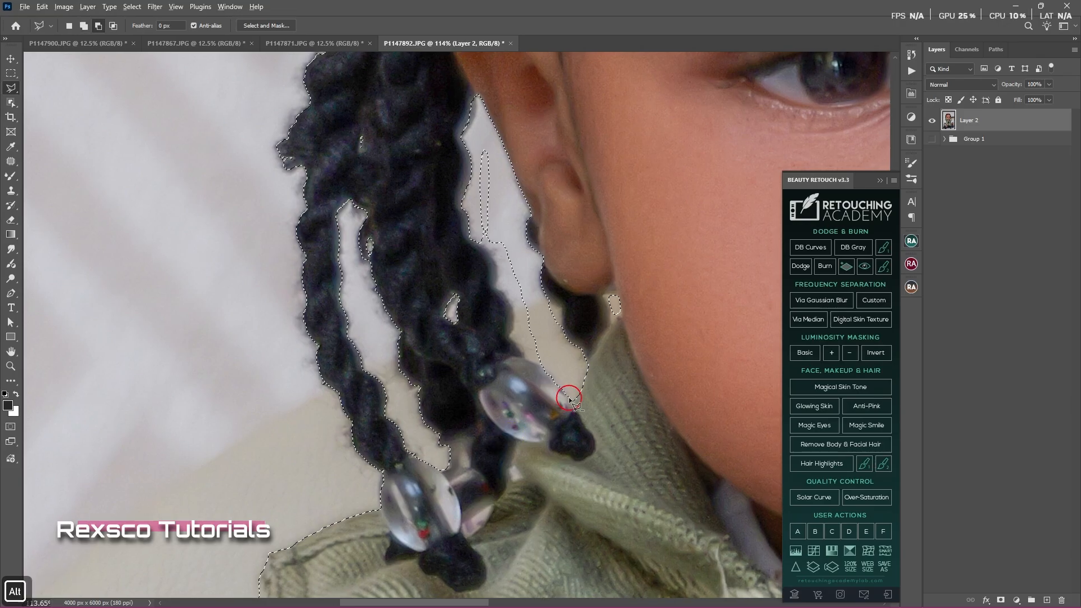
left_click(551, 361)
left_click(511, 186)
left_click(487, 139)
left_click(474, 182)
left_click(473, 246)
left_click(551, 361)
key("ctrl+z")
scroll(551, 363, "down", 2)
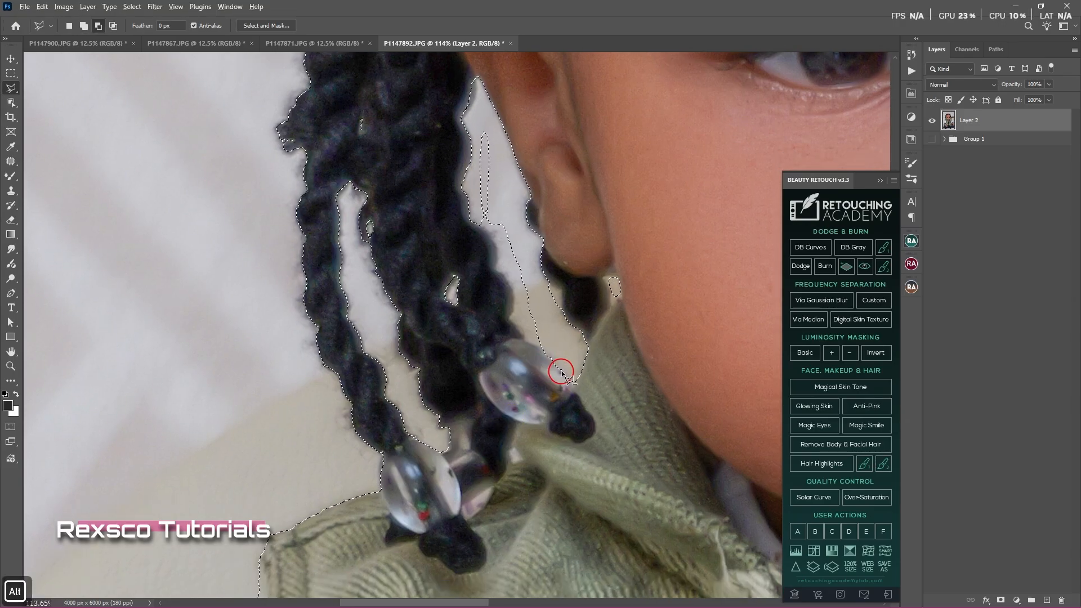
Subtract the background gap between the braids and the ear, including the small area beneath the earlobe, from the selection with the Polygonal Lasso.
left_click(559, 366)
left_click(521, 338)
left_click(513, 301)
left_click(481, 219)
left_click(475, 141)
left_click(564, 357)
left_click_drag(398, 235, 449, 282)
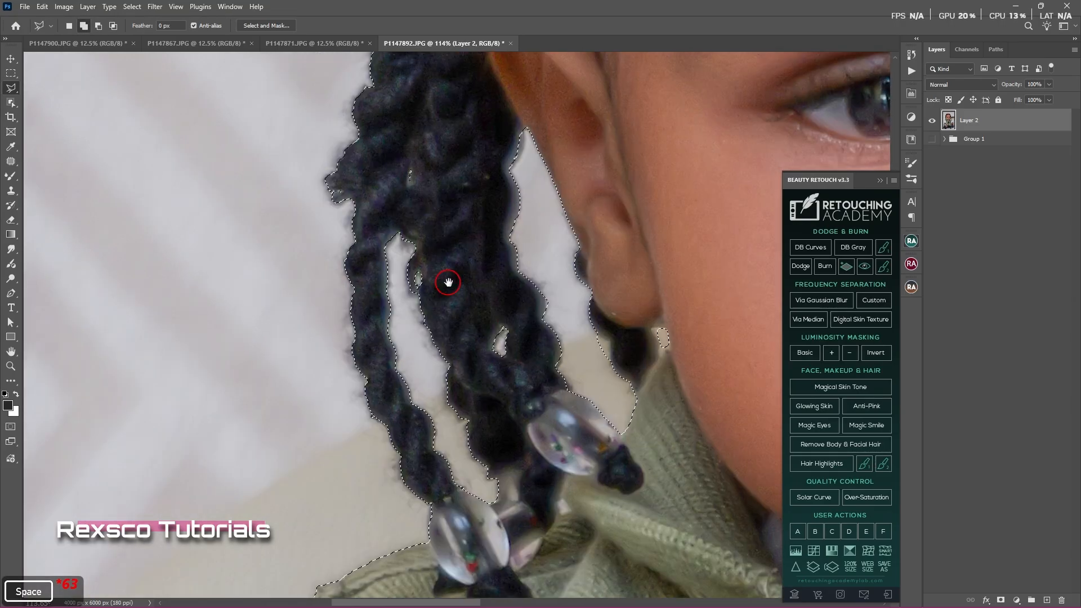
left_click(668, 343)
left_click(655, 323)
left_click(664, 351)
left_click(667, 344)
Subtract the stray hair tuft sticking out beside the braids above the ear from the selection with the Polygonal Lasso.
left_click_drag(417, 177, 414, 326)
left_click(407, 331)
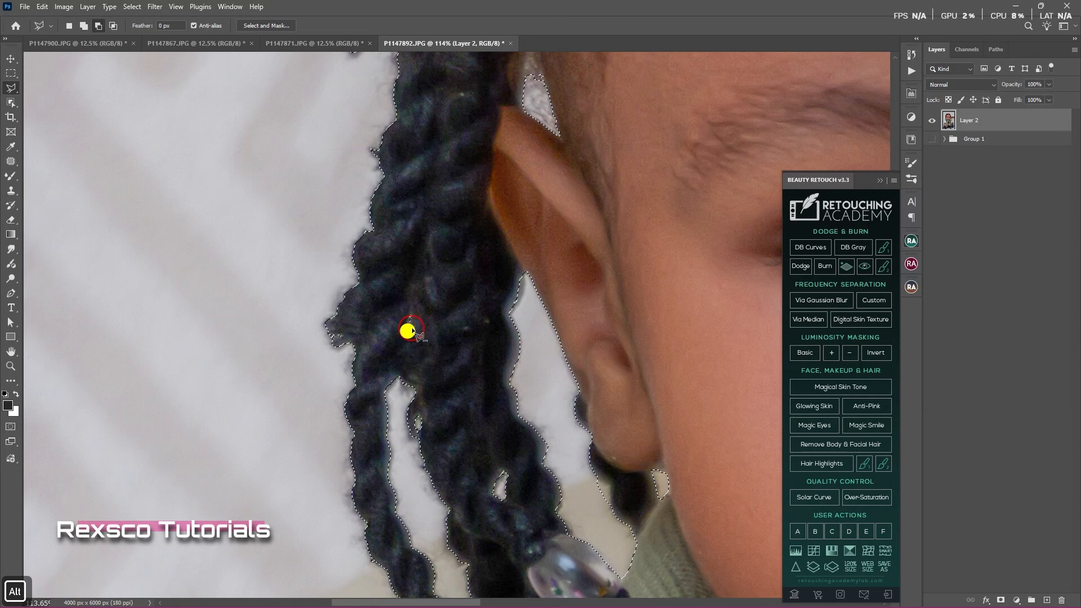
mouse_move(470, 168)
left_mouse_down()
mouse_move(468, 258)
mouse_move(474, 315)
mouse_move(482, 309)
left_mouse_up()
left_click(353, 471)
left_click(482, 310)
left_click(406, 330)
left_click(482, 310)
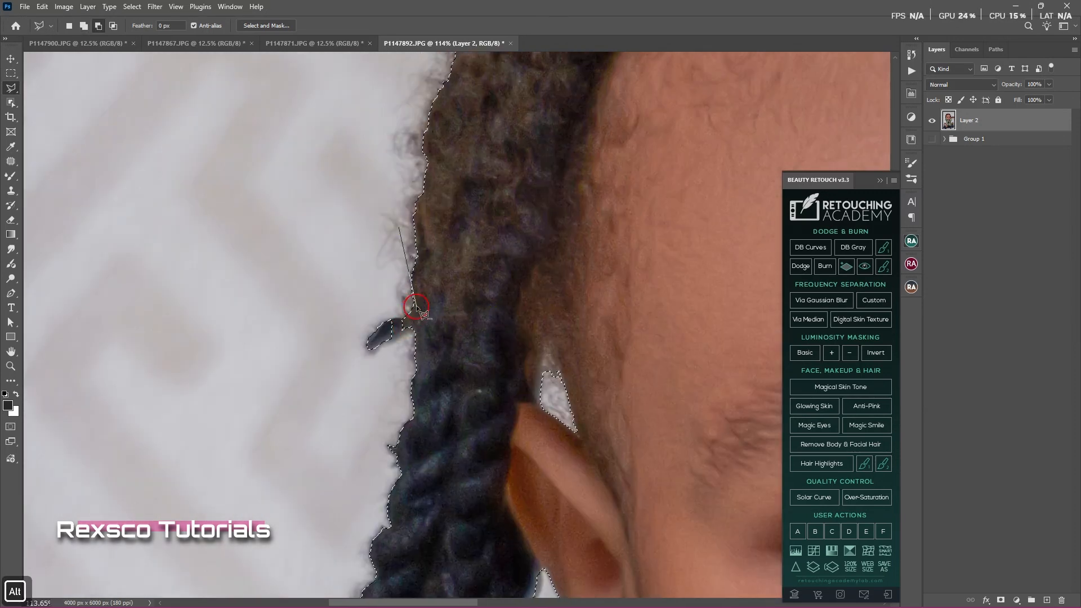
scroll(410, 309, "down", 4)
mouse_move(577, 185)
left_mouse_down()
mouse_move(644, 161)
mouse_move(419, 427)
left_mouse_up()
Subtract the small background gap between the hair and the top of the ear on the image's right side from the selection.
scroll(333, 343, "up", 4)
scroll(332, 342, "down", 6)
left_click_drag(595, 264, 486, 185)
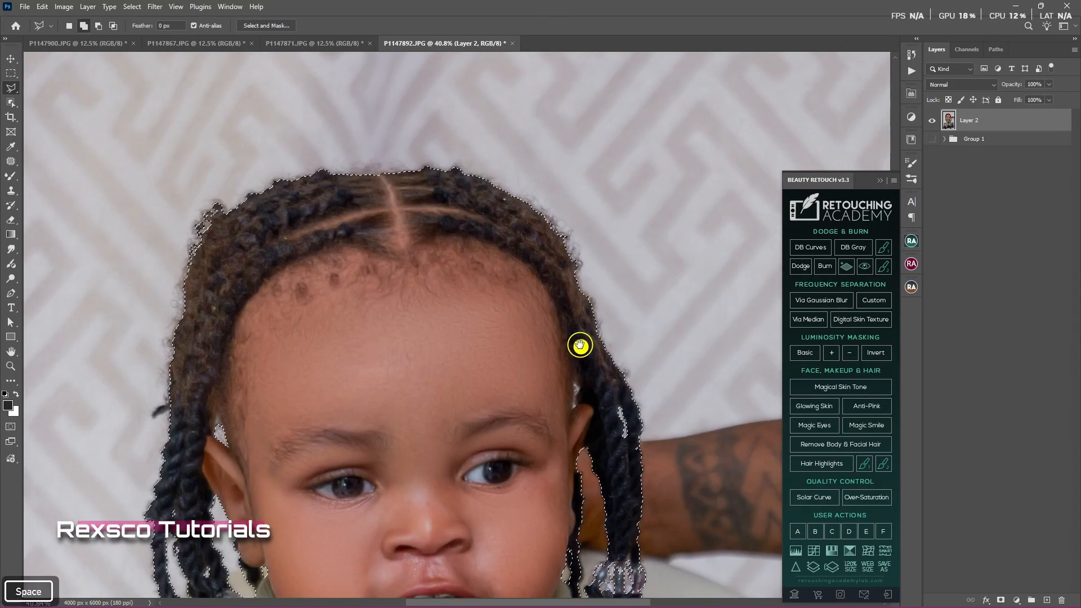
left_click_drag(580, 345, 527, 199)
scroll(526, 261, "up", 15)
left_click(524, 260, "alt")
left_click(534, 181)
left_click(512, 161)
left_click(508, 265)
left_click(524, 260)
scroll(528, 263, "down", 9)
scroll(528, 263, "down", 4)
scroll(588, 310, "up", 4)
Add the cluster of transparent beads at the braid ends on the image's right side to the selection with the Polygonal Lasso.
left_click(587, 331)
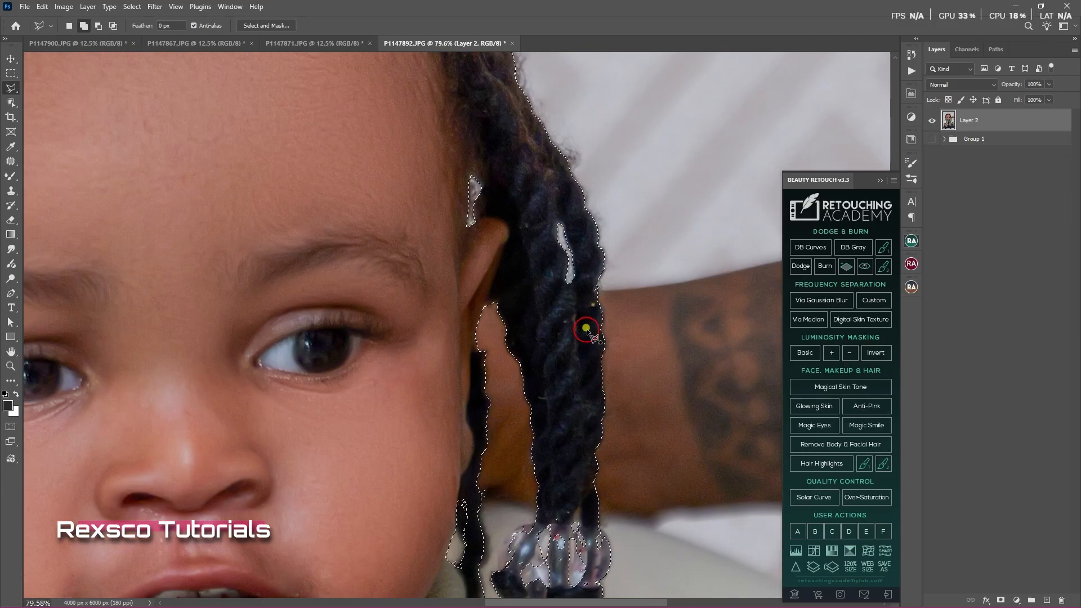
left_click(588, 291)
scroll(584, 348, "down", 4)
scroll(555, 540, "up", 9)
left_click(555, 302)
left_click(643, 290)
left_click(669, 332)
left_click(669, 391)
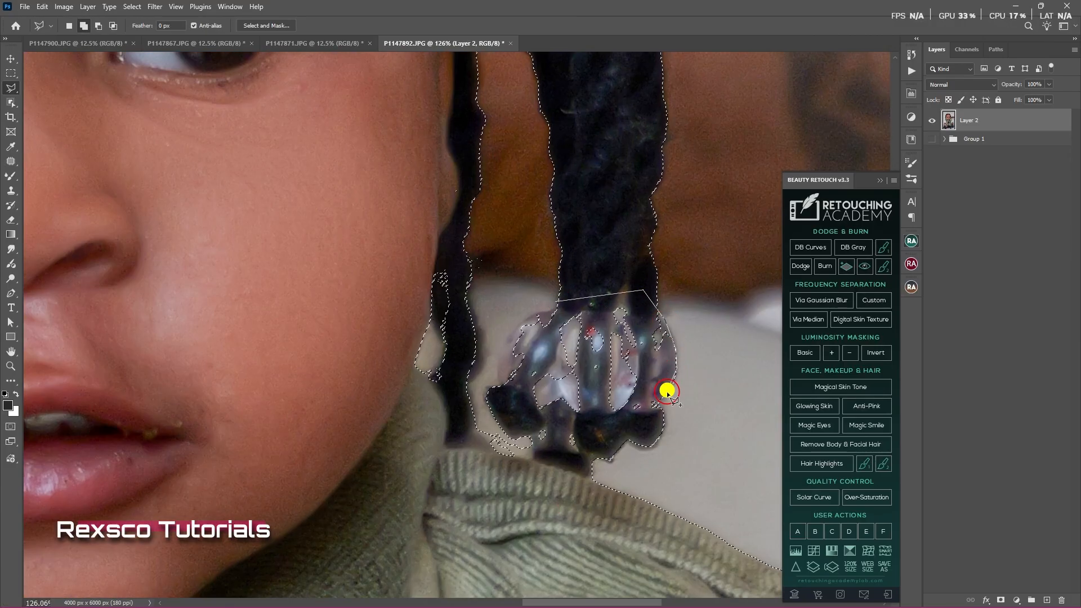
left_click(646, 424)
left_click(535, 452)
left_click(504, 386)
left_click(504, 337)
left_click(526, 316)
left_click(556, 302)
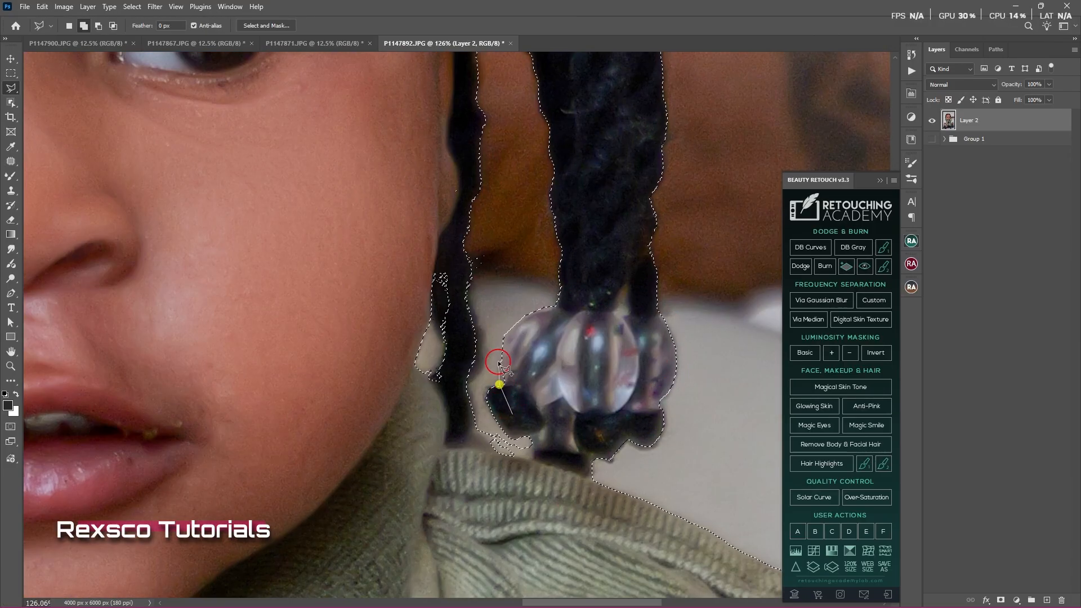
Refine the selection edge along the outer bead above the dark knot, beside the thin braid, with the Polygonal Lasso.
left_click(490, 323, "alt")
left_click(515, 232)
left_click(486, 224)
left_click(467, 244)
left_click(465, 299)
left_click(490, 324)
Subtract the background between the dark knot and the vest's shoulder from the selection with the Polygonal Lasso.
scroll(521, 460, "up", 4)
left_click(487, 453, "alt")
left_click(546, 464)
left_click(511, 427)
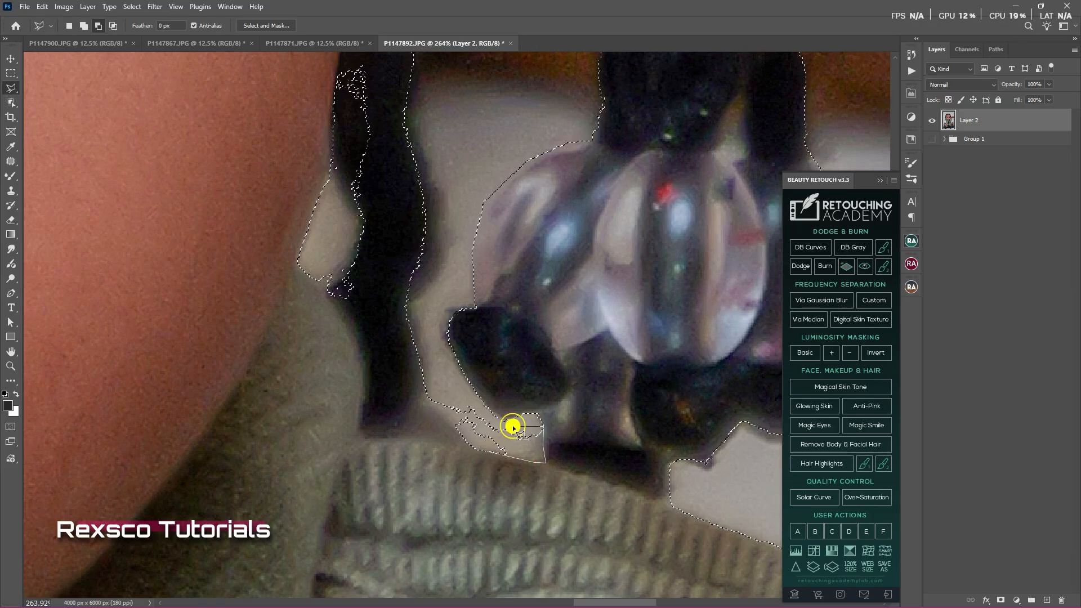
left_click(419, 400)
left_click(487, 453)
left_click(296, 305, "alt")
left_click(351, 256)
left_click(357, 233)
key("ctrl+z")
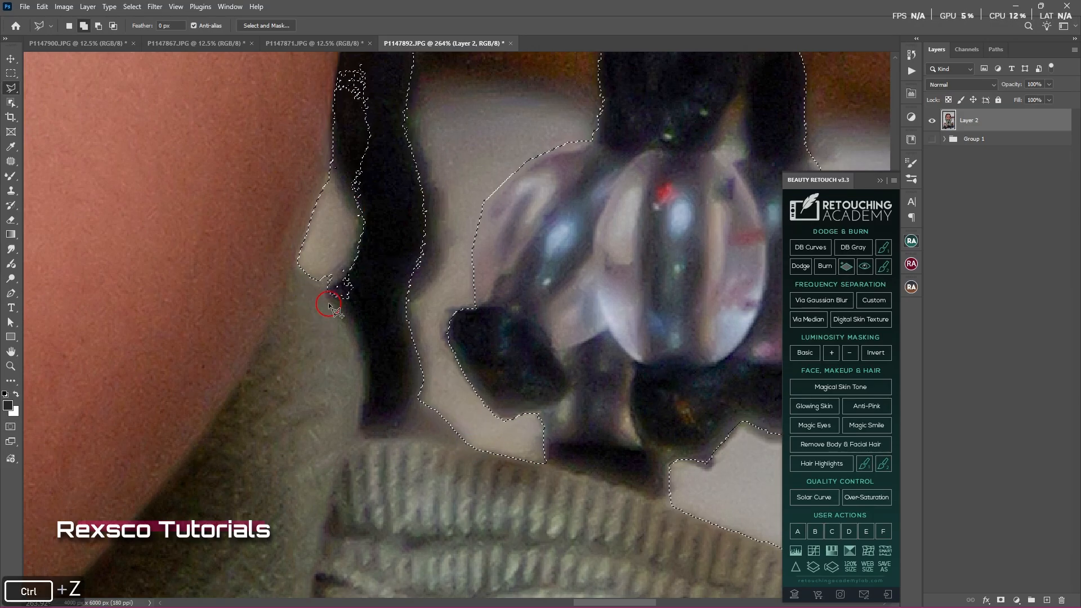
Add the missing edge of the thin braid beside the cheek to the selection and clean up the border of the adjoining background gap.
left_click(326, 297, "alt")
left_click(342, 282)
left_click(357, 219)
left_click(304, 99)
left_click(378, 55)
left_click(389, 338)
left_click(326, 308)
scroll(385, 223, "up", 2)
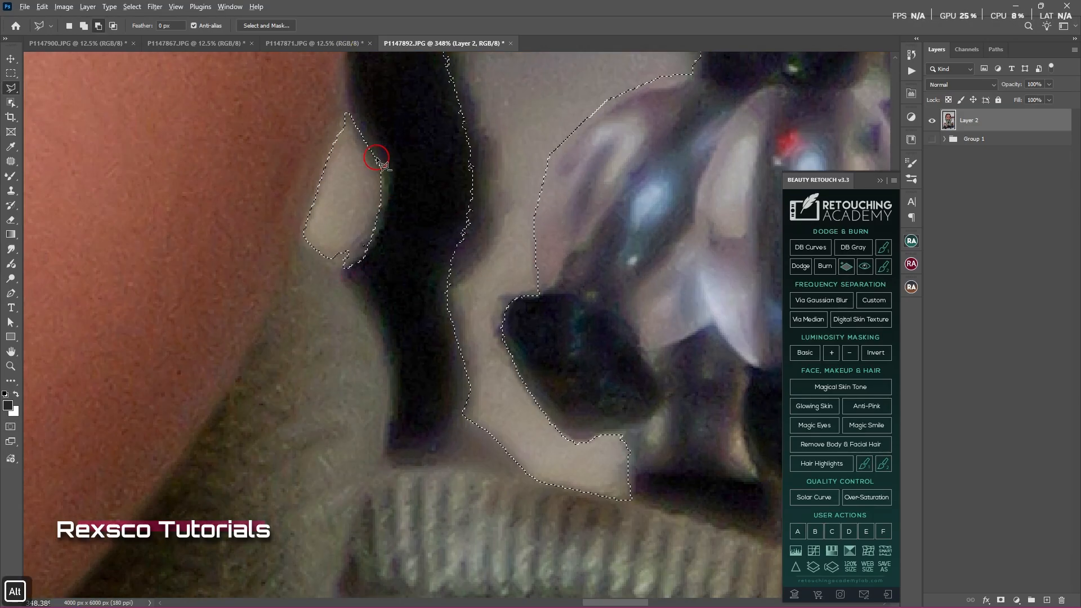
left_click(333, 263, "alt")
scroll(375, 172, "down", 7)
left_click_drag(385, 125, 438, 399)
scroll(437, 399, "down", 10)
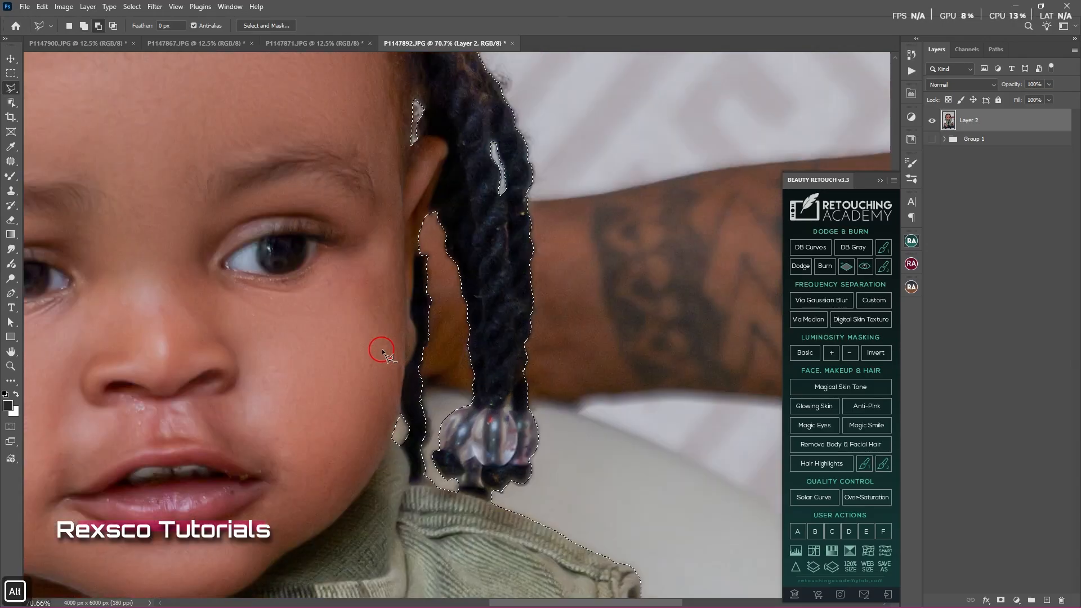
Open Select and Mask for the child's selection and set Smooth to 7 and Feather to 3 px.
left_click(271, 26)
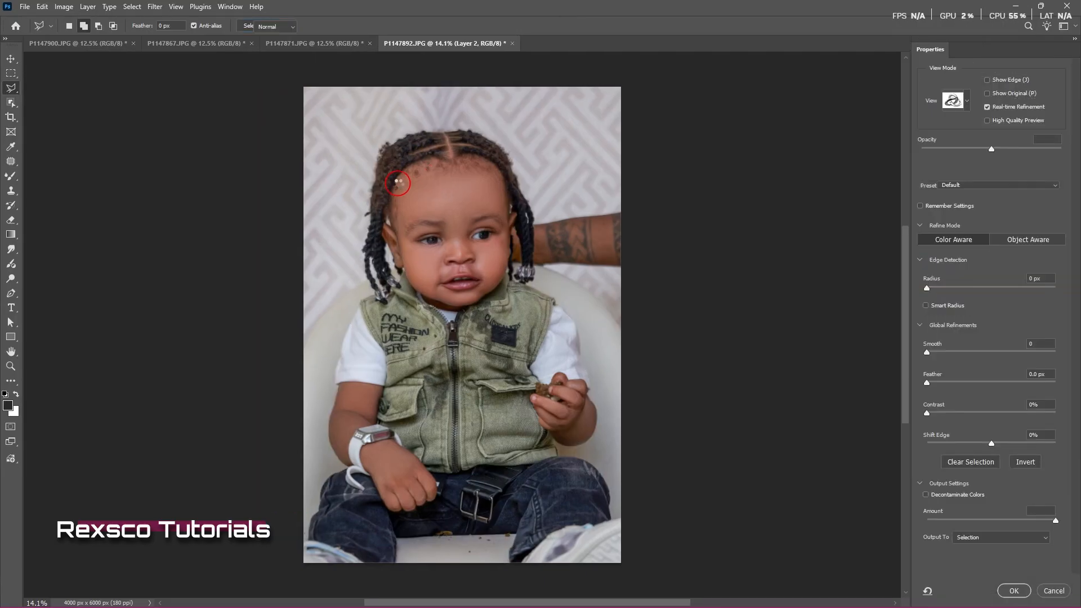
scroll(401, 155, "up", 8)
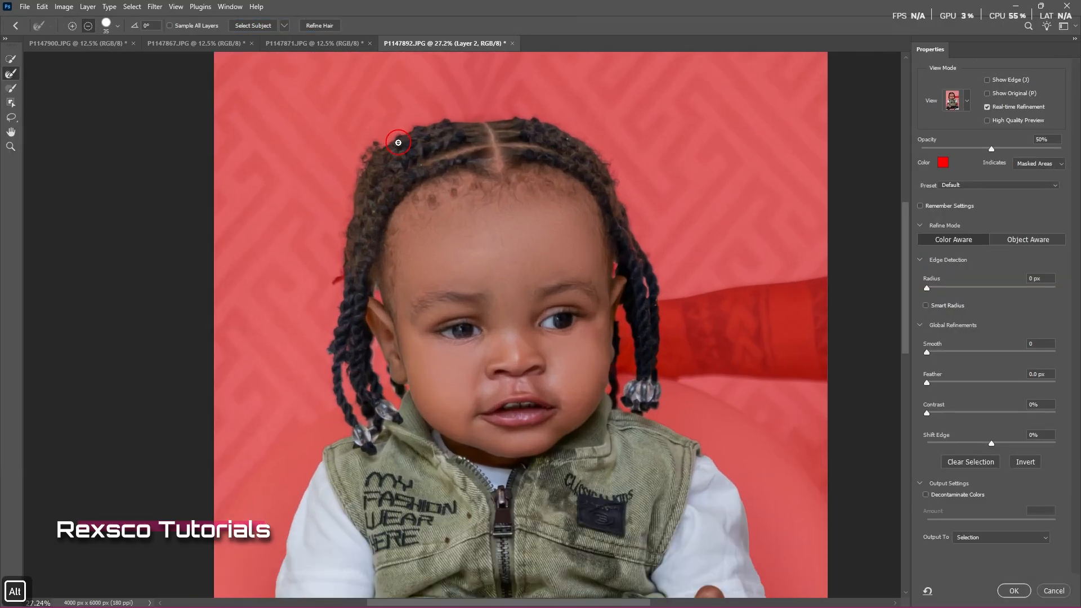
scroll(397, 146, "up", 2)
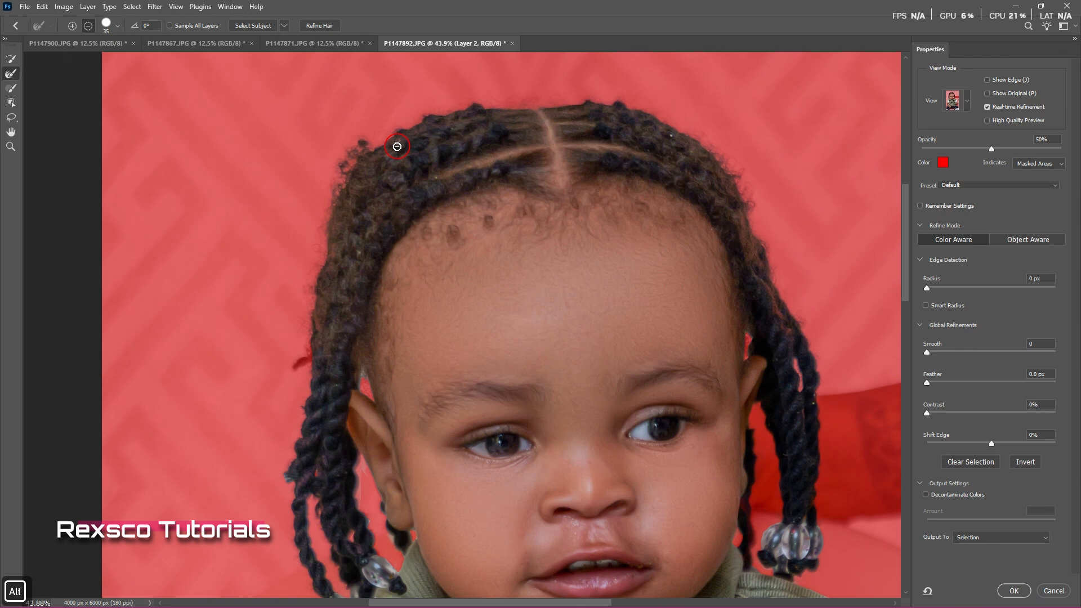
scroll(397, 146, "down", 3)
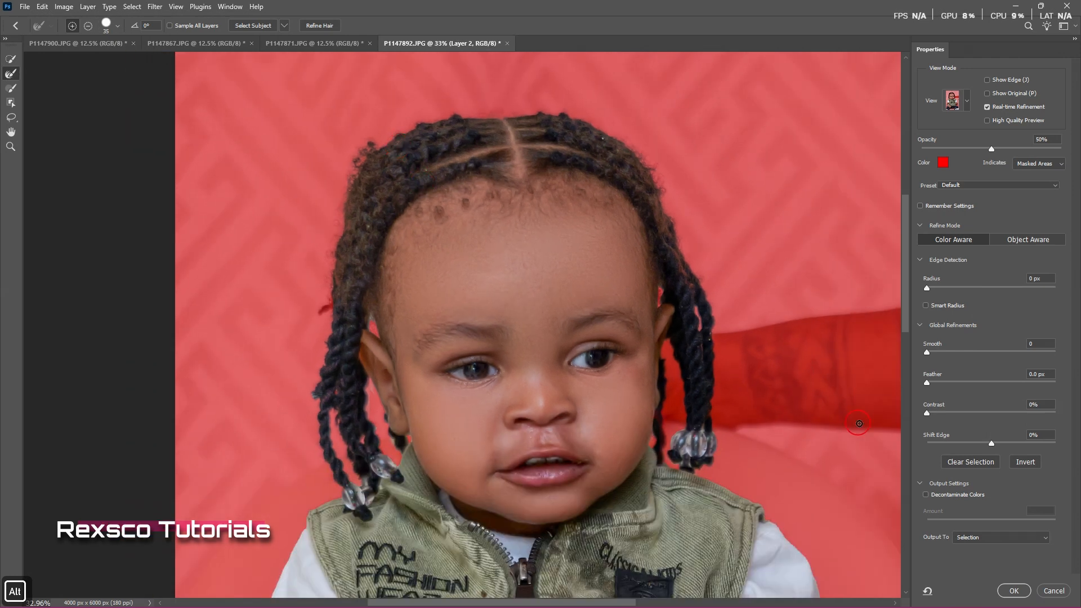
left_click_drag(928, 353, 939, 355)
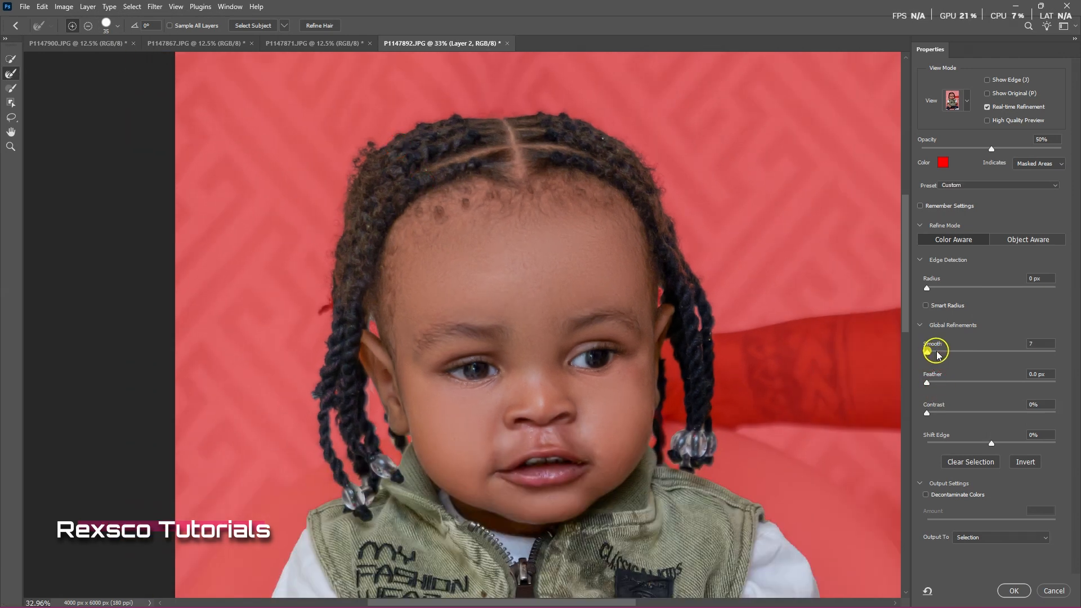
left_click(938, 356)
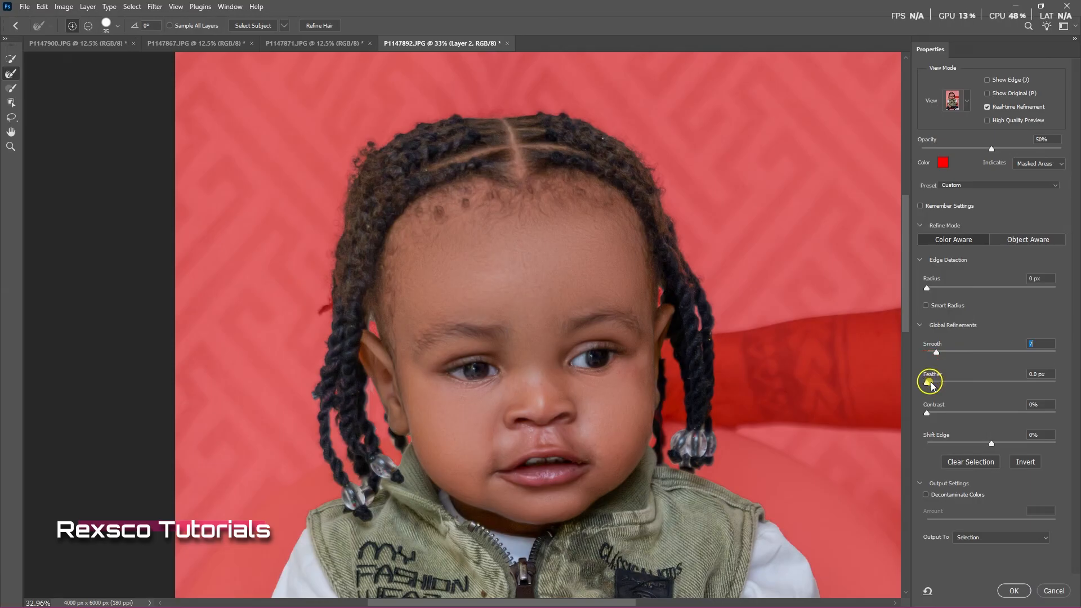
left_click(1039, 381)
left_click(1046, 381)
left_click(1042, 374)
type("3")
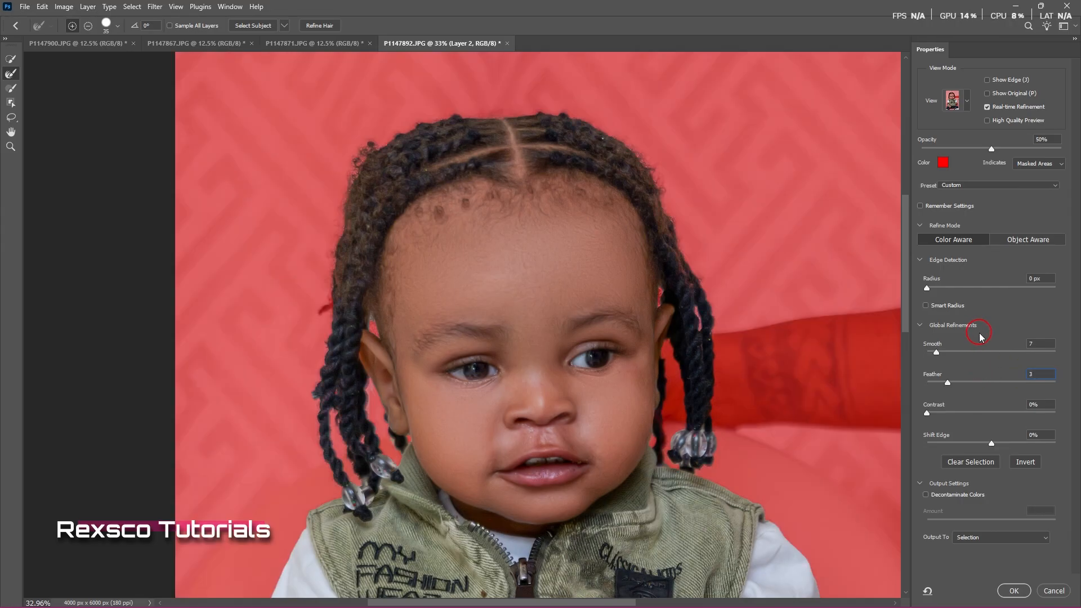
Enable Decontaminate Colors with a Radius of 0 px and output the child as a new layer with a layer mask.
left_click(926, 289)
left_click_drag(931, 289, 931, 291)
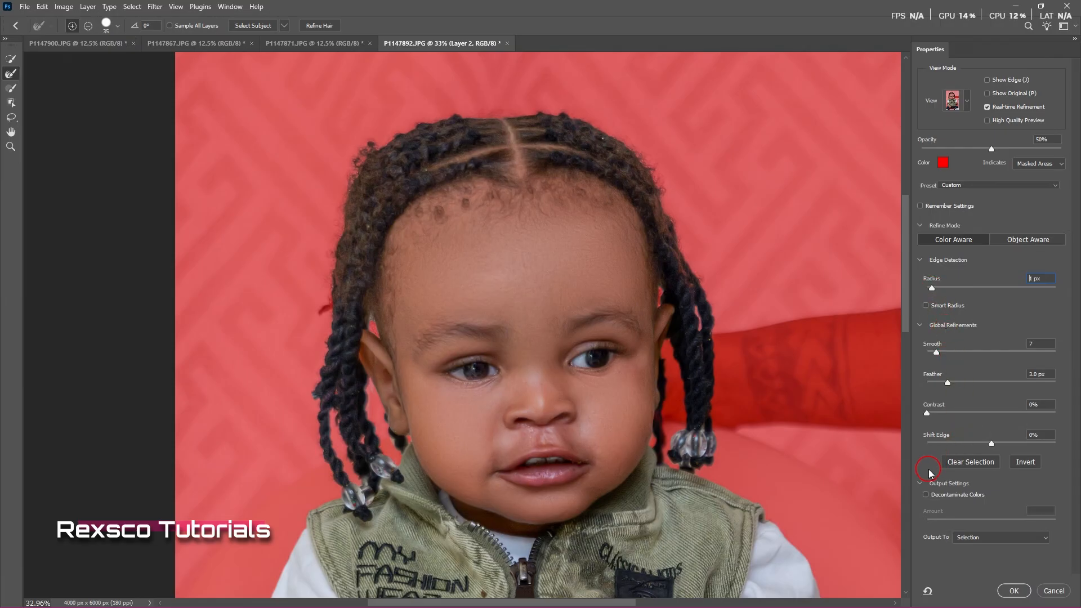
left_click(924, 494)
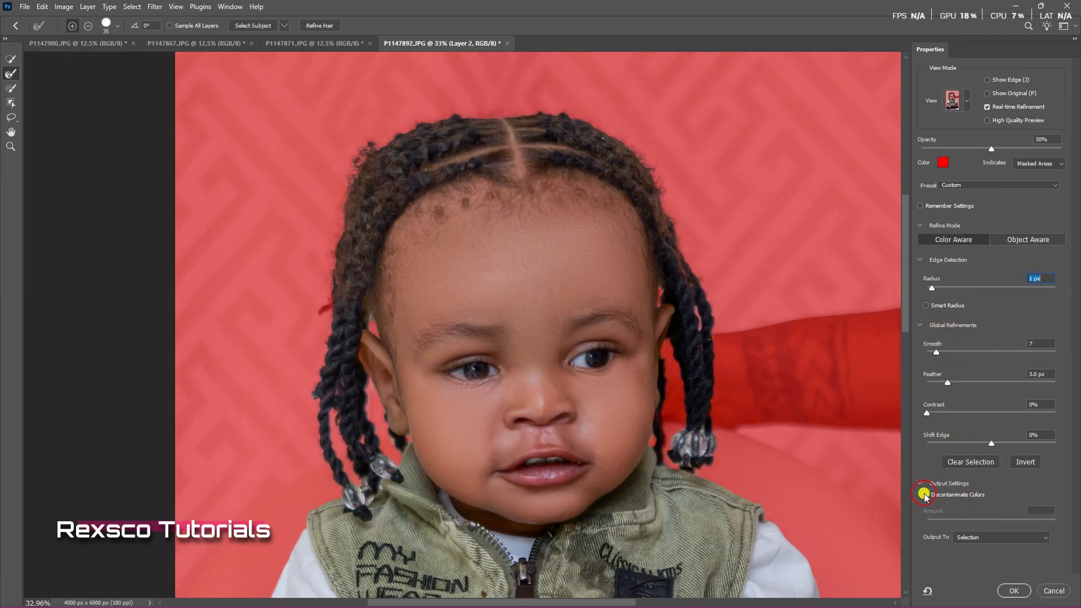
scroll(931, 498, "down", 1)
left_click(927, 496)
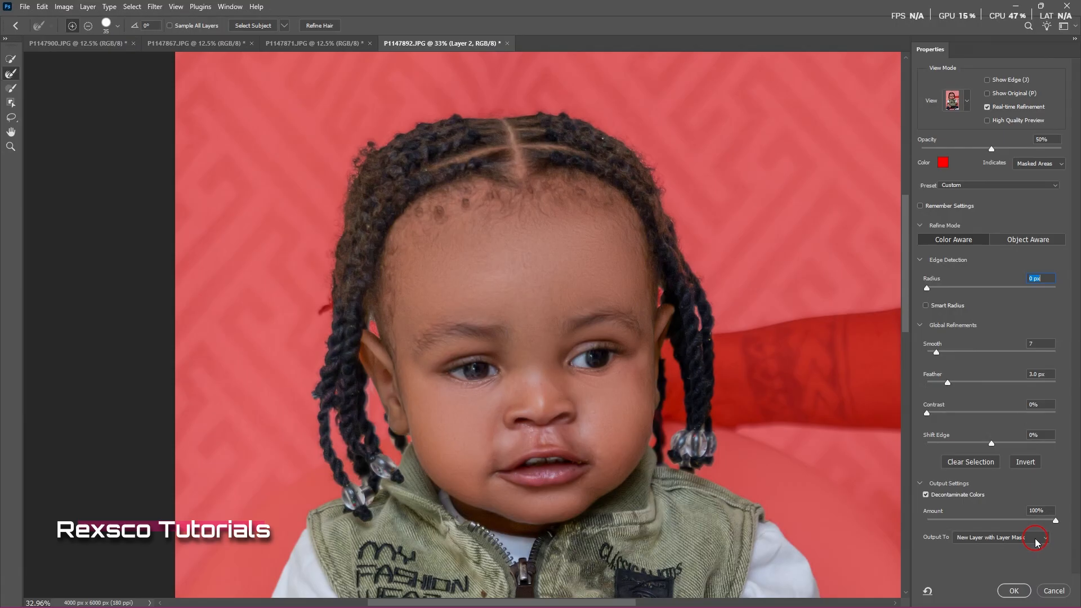
left_click(1016, 590)
scroll(612, 263, "down", 2)
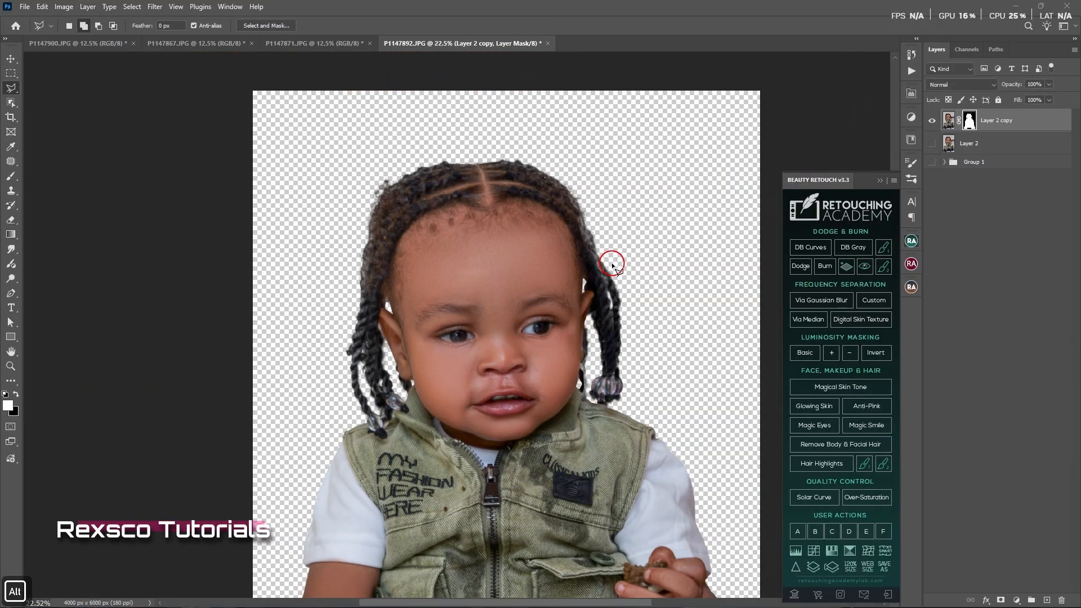
scroll(612, 263, "down", 1)
scroll(612, 263, "up", 4)
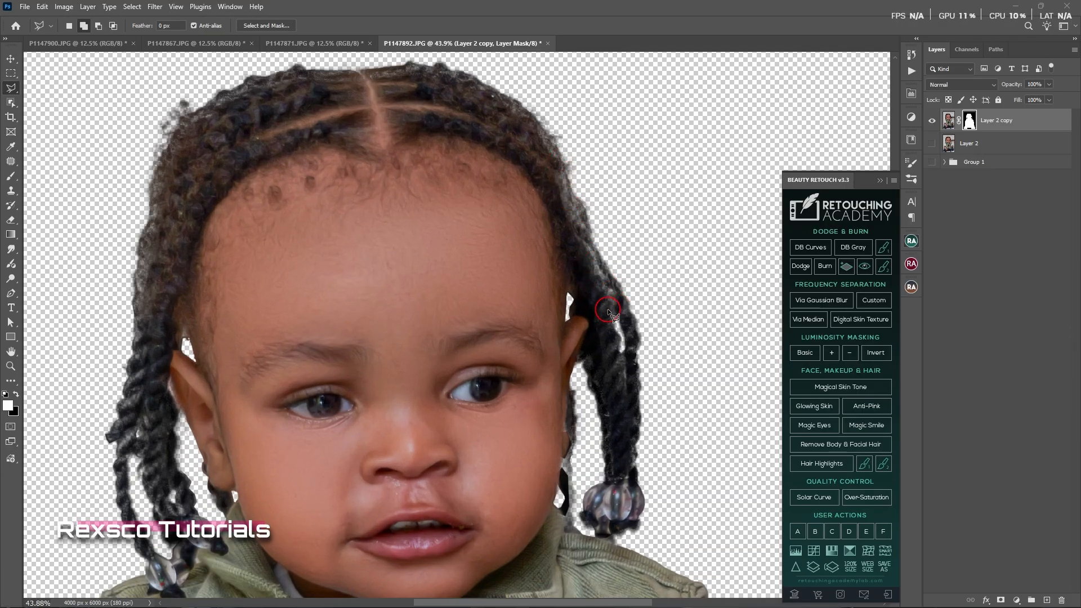
Duplicate the masked cutout layer Layer 2 copy to strengthen the faded hair edges.
left_click(1034, 127)
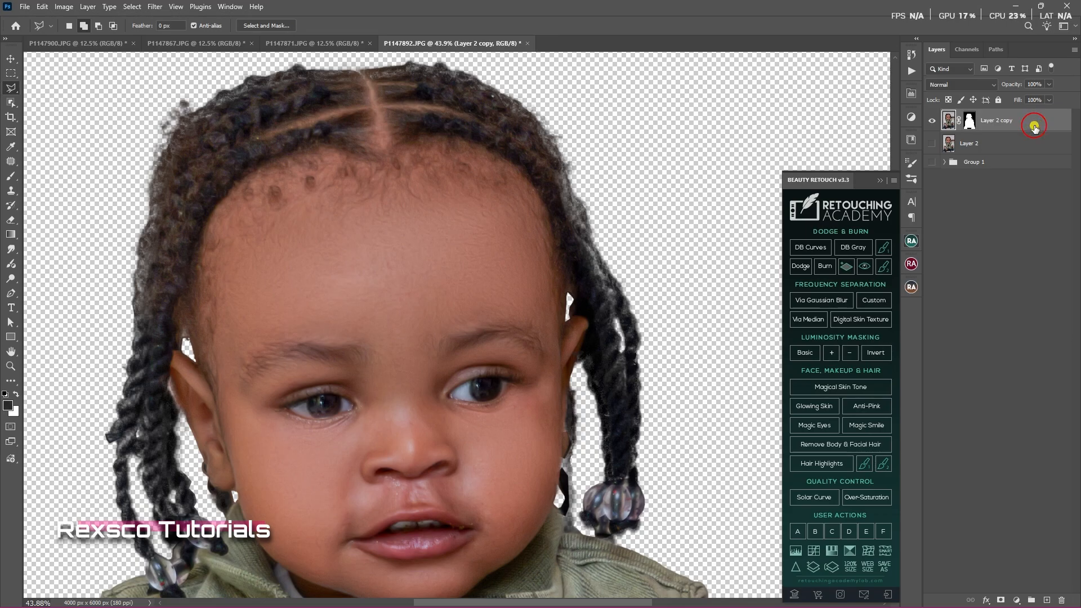
key("ctrl")
left_click_drag(1032, 126, 1046, 600)
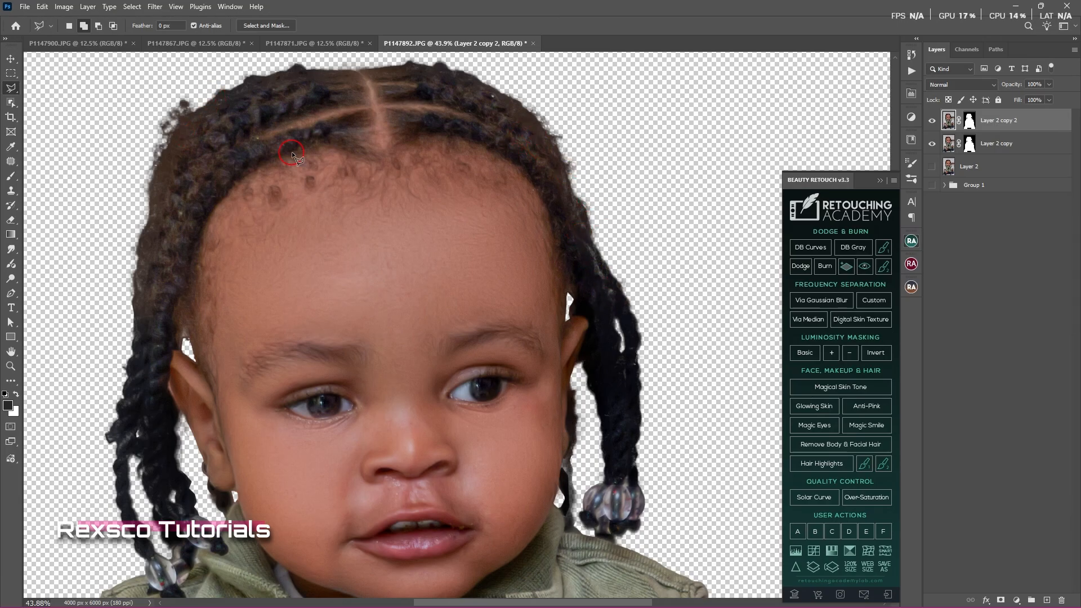
scroll(293, 152, "down", 3)
scroll(295, 151, "up", 2)
key("space")
left_click_drag(252, 139, 284, 144)
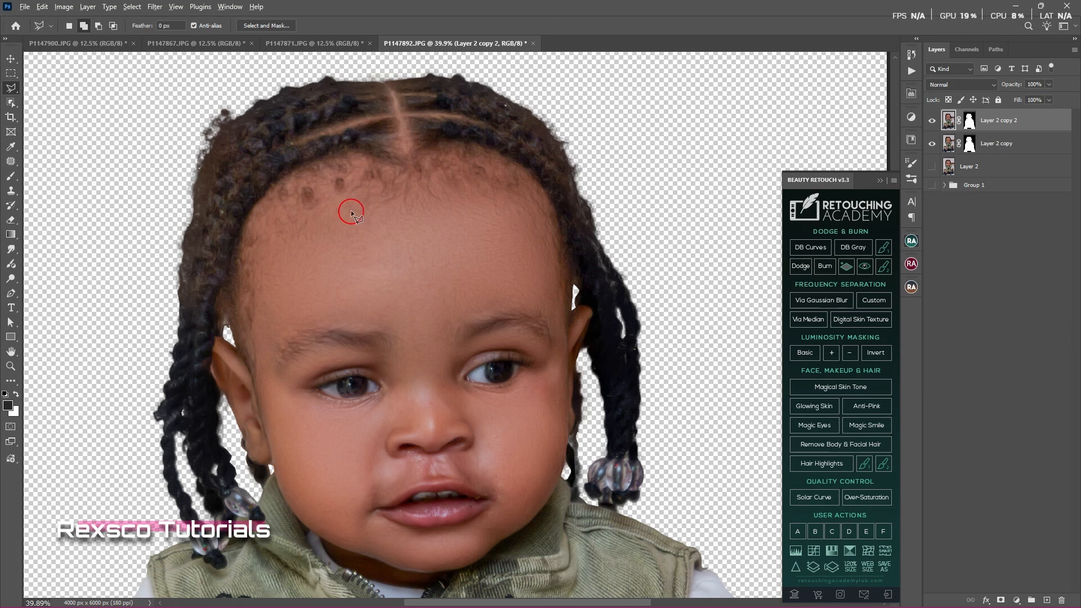
scroll(351, 214, "down", 1)
Merge Layer 2 copy and its duplicate Layer 2 copy 2 into one layer.
left_click(1019, 145)
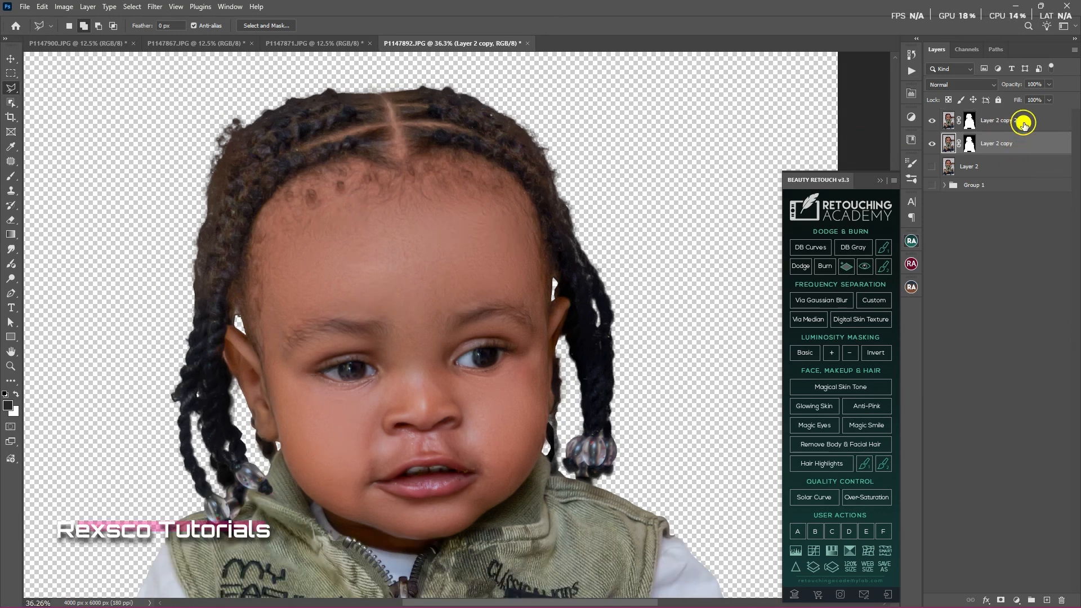
left_click(1024, 124, "ctrl")
right_click(1023, 125)
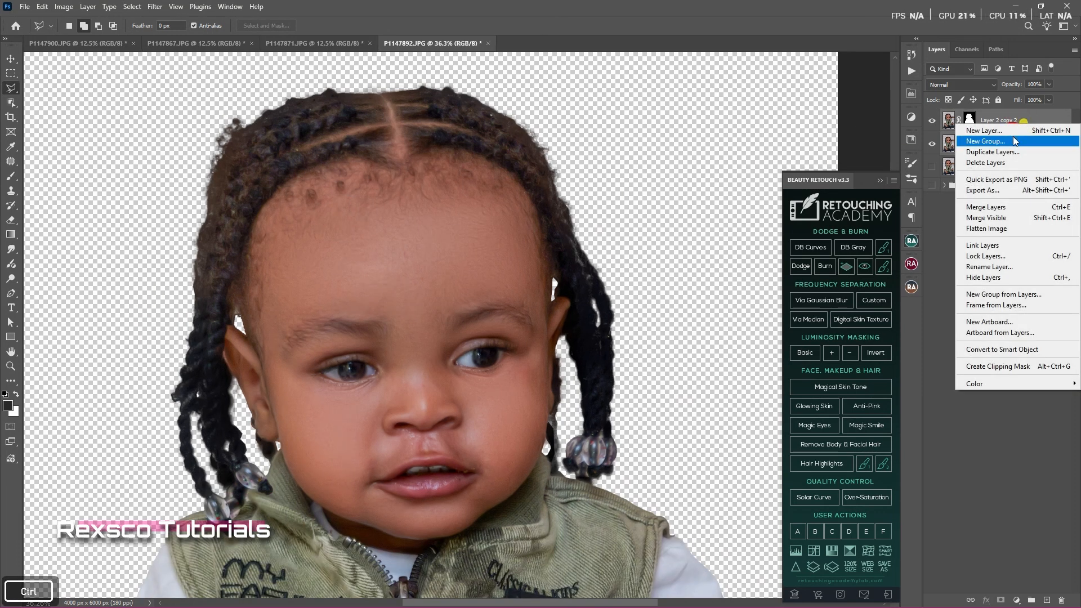
left_click(1007, 209)
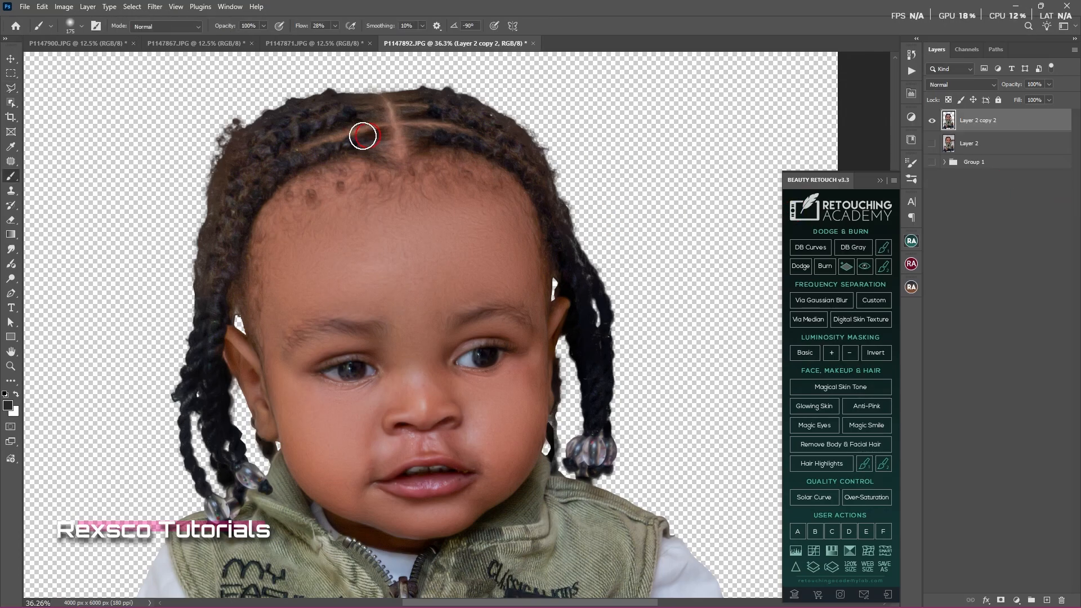
Outline the area around the top of the hair, from one side of the head to the other, with the Polygonal Lasso.
left_click_drag(11, 88, 53, 111)
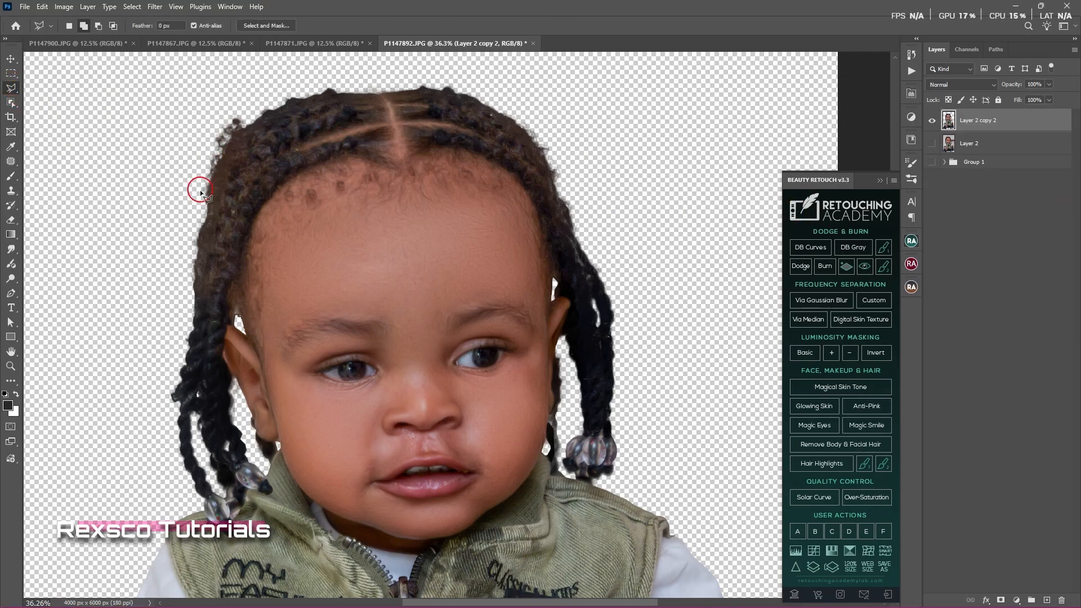
left_click(190, 210)
left_click(224, 143)
left_click(242, 126)
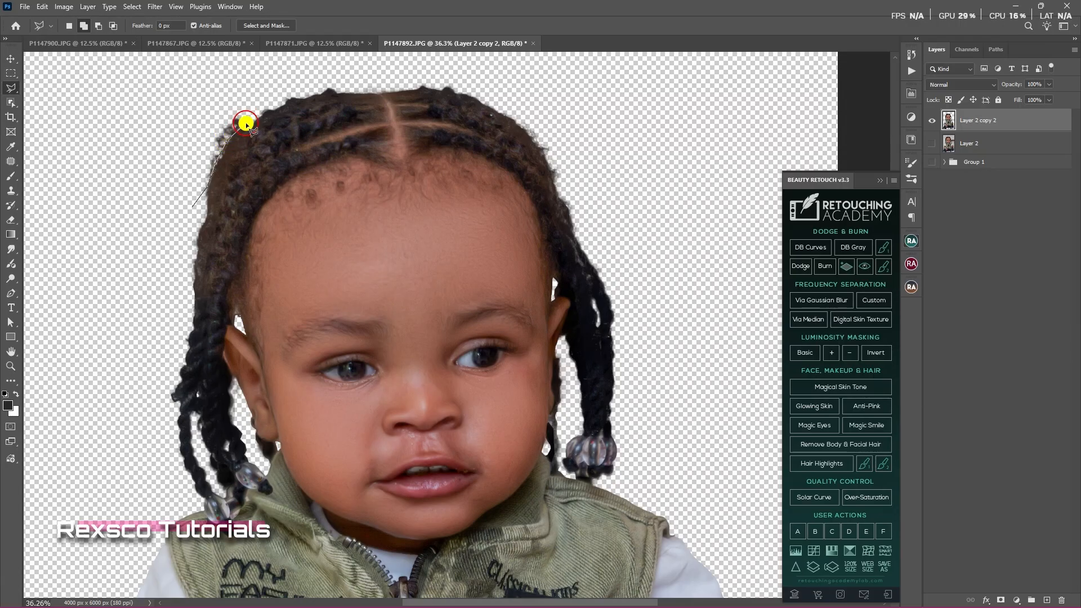
left_click(302, 80)
left_click(439, 68)
left_click(507, 97)
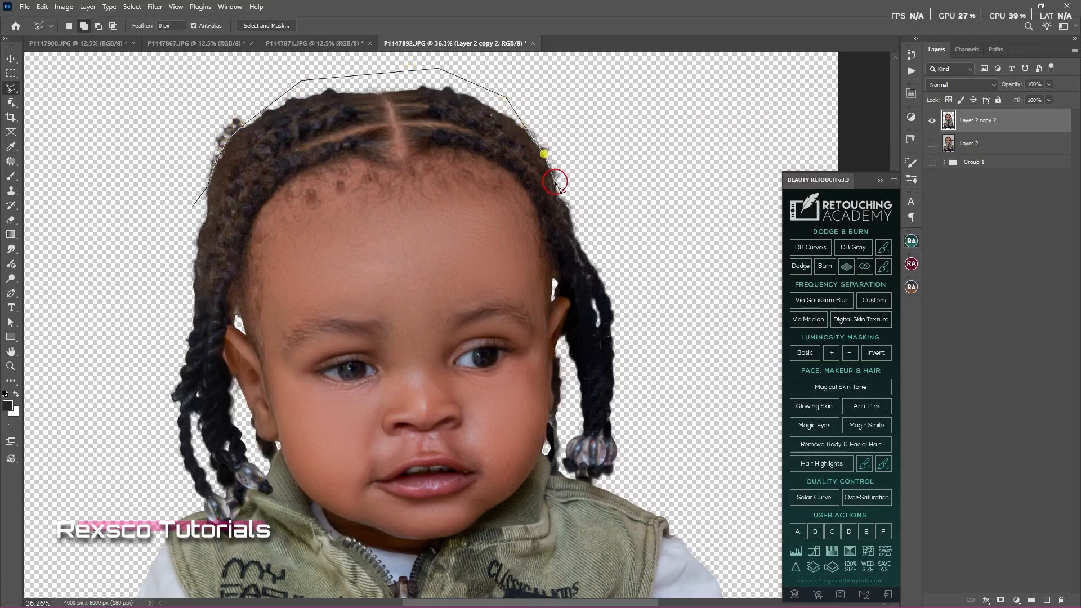
left_click(591, 217)
left_click(687, 277)
left_click(649, 147)
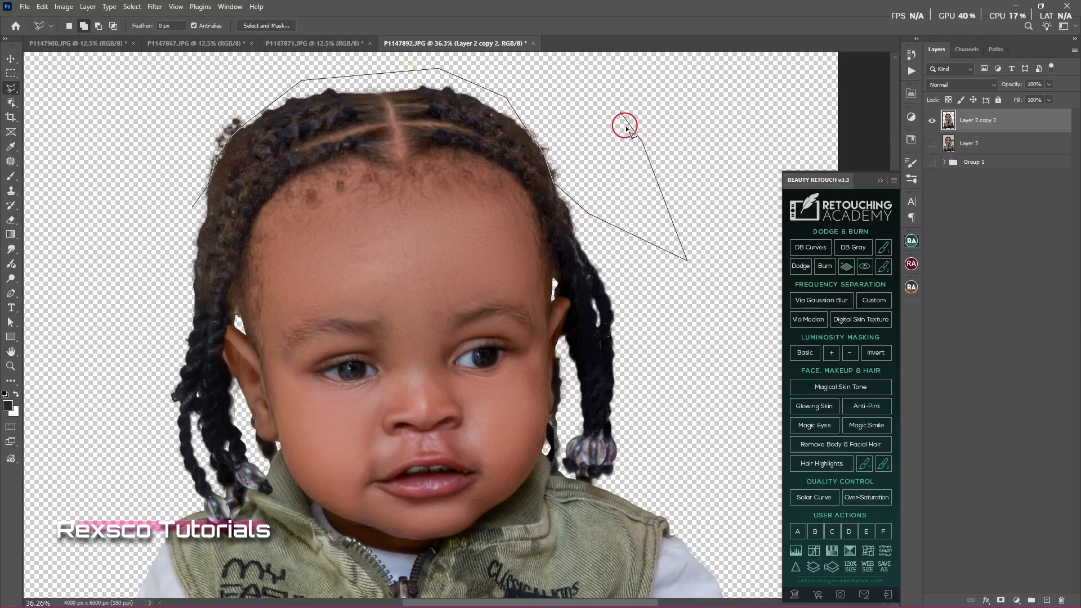
scroll(625, 121, "down", 2)
left_click(601, 102)
left_click(350, 82)
left_click(205, 127)
double_click(194, 221)
Feather the selection around the top of the hair and delete the stray edge pixels inside it.
right_click(479, 189)
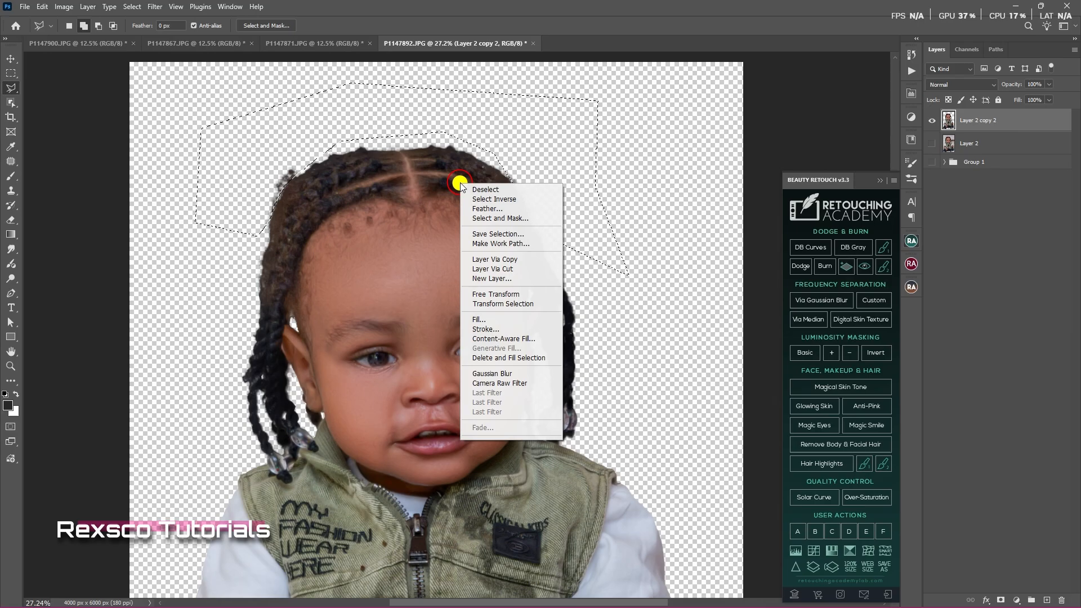
left_click(486, 211)
left_click(591, 287)
key("Delete")
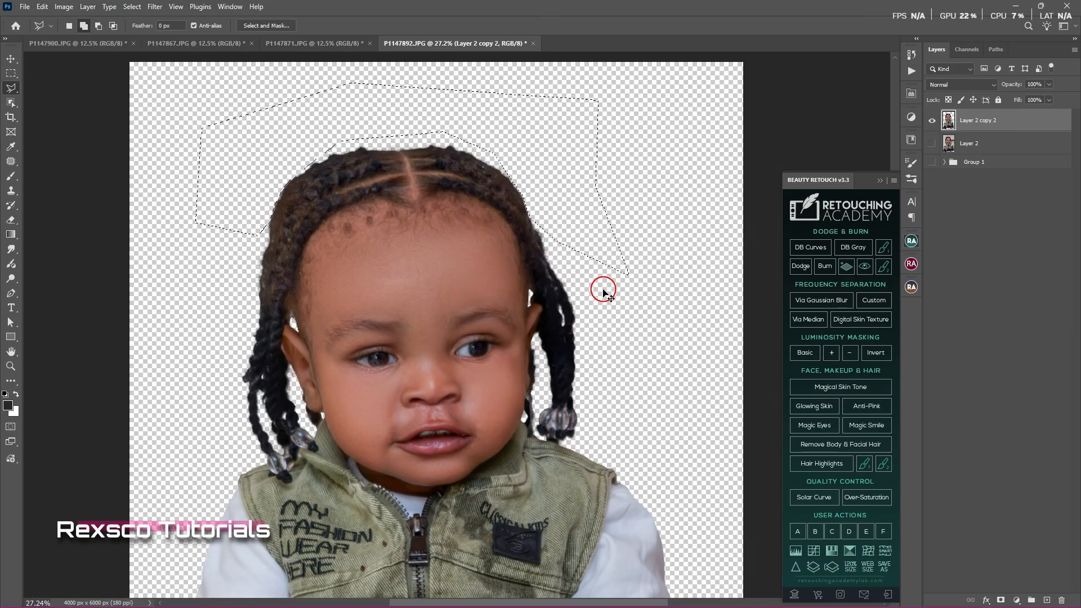
Deselect the hair-top area and outline the stray edge beside the braid on the child's left side with the Polygonal Lasso.
key("ctrl+d")
scroll(270, 208, "up", 2)
scroll(714, 221, "down", 1)
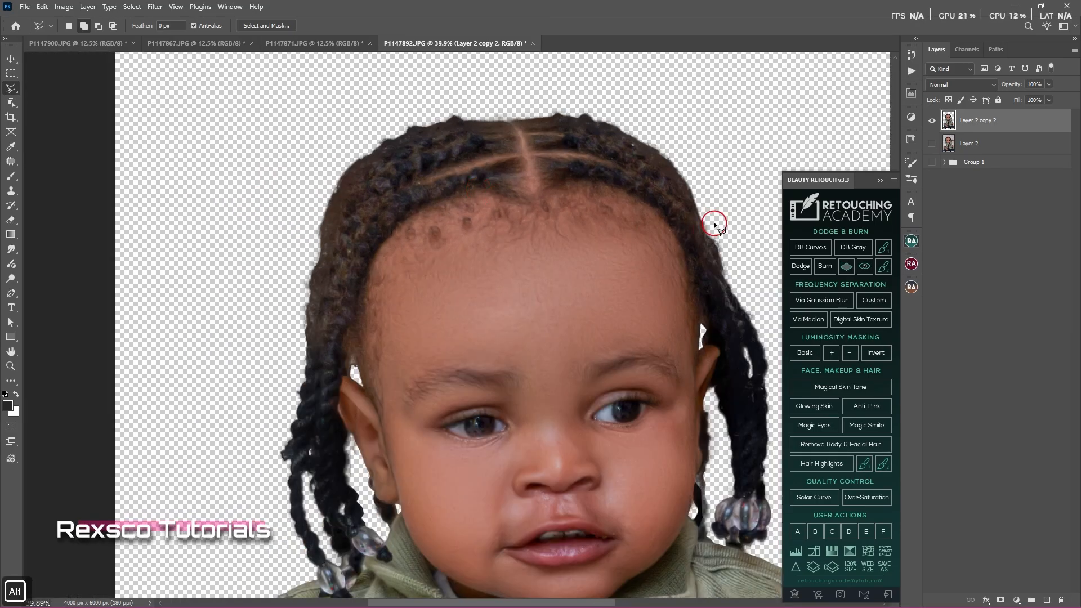
scroll(712, 244, "up", 1)
scroll(743, 279, "down", 1)
left_click_drag(742, 281, 655, 234)
scroll(654, 234, "up", 2)
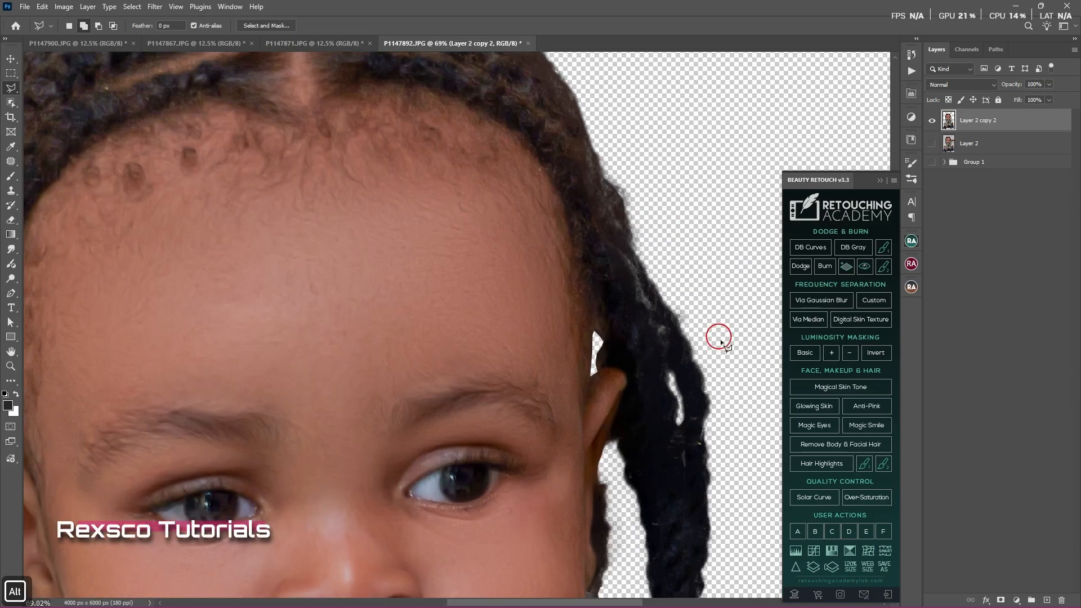
left_click(738, 411)
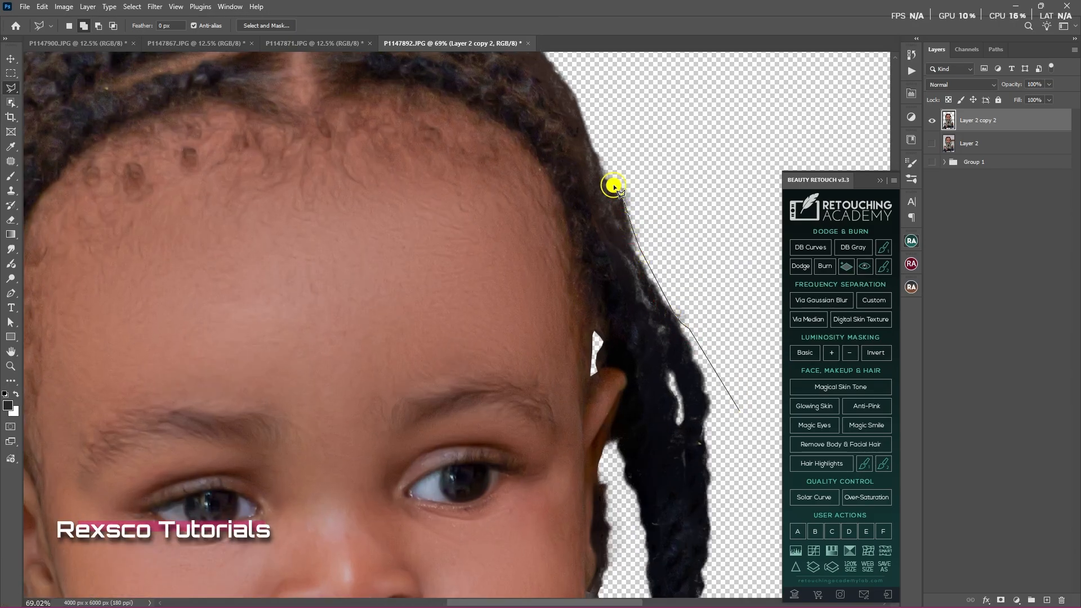
left_click(630, 139)
left_click(680, 133)
left_click(704, 180)
double_click(728, 236)
Feather the selection beside the braid, delete the stray edge pixels inside it and deselect.
right_click(676, 181)
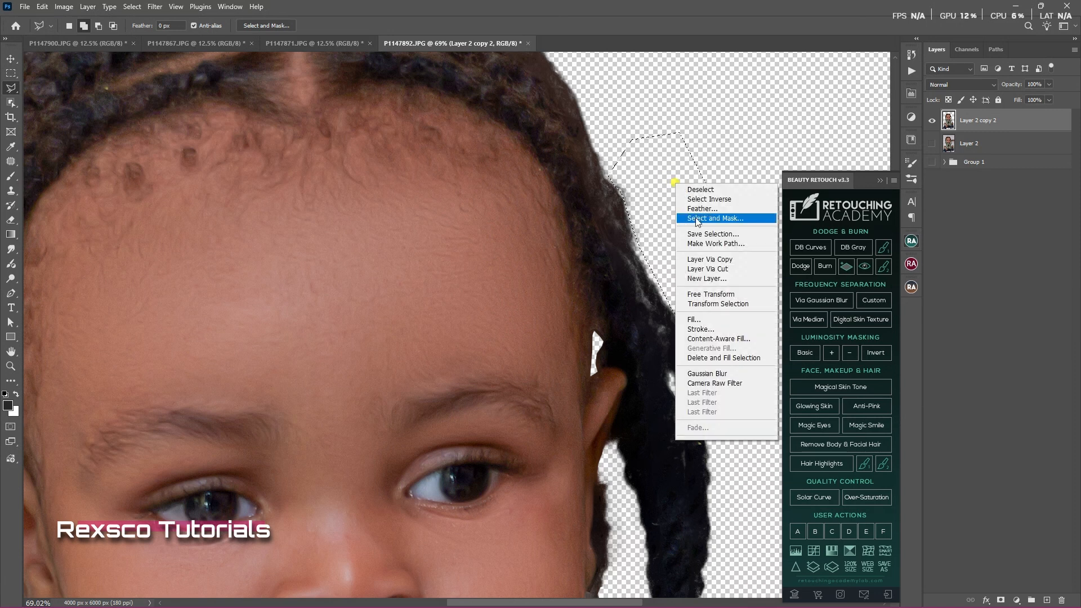
left_click(702, 208)
left_click(588, 285)
key("Delete")
key("ctrl+d")
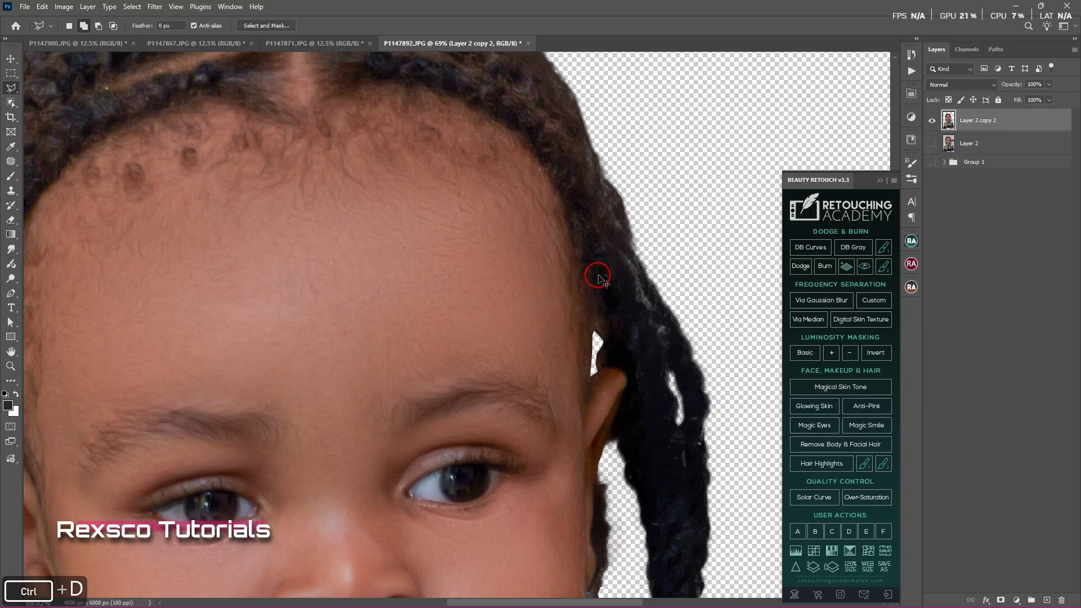
Cover the brown patch at the trousers' lower edge below the fist with dark denim, using the Clone Stamp at size 70.
scroll(692, 234, "down", 5)
left_click_drag(688, 234, 574, 188)
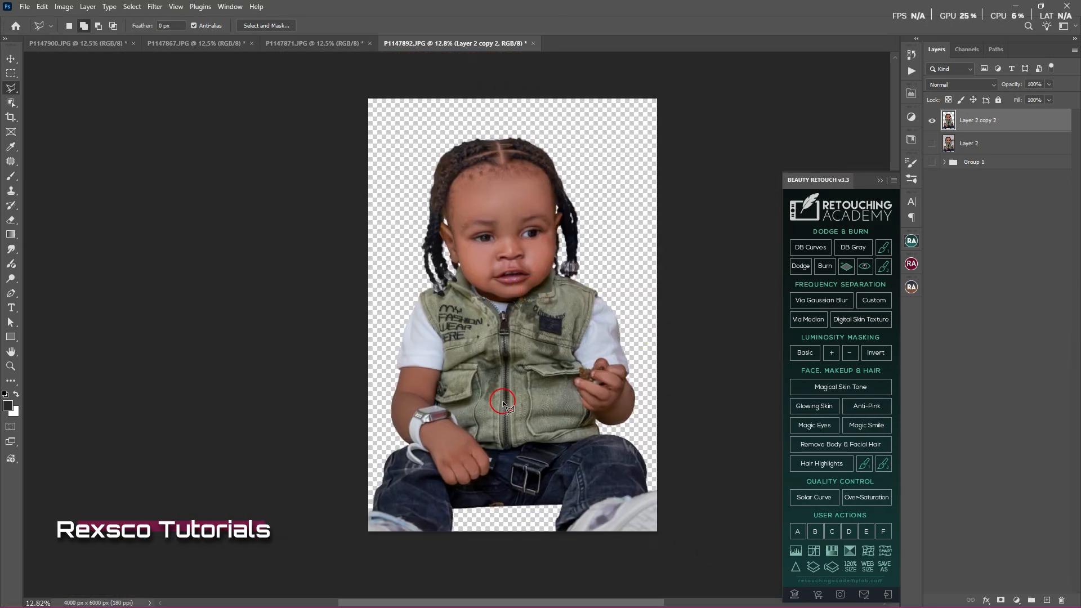
key("v")
scroll(503, 403, "up", 5)
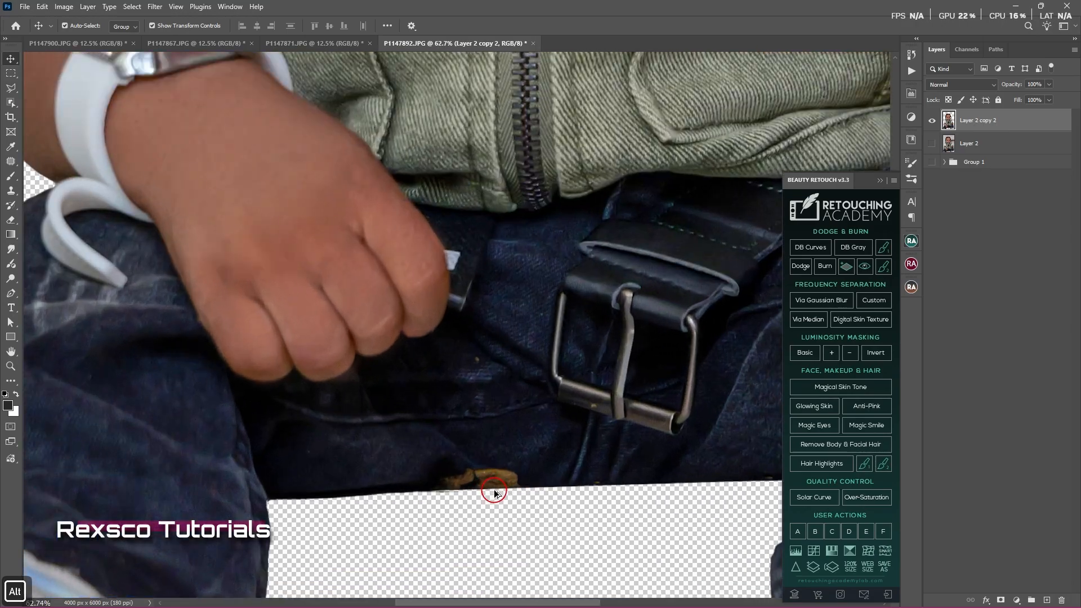
scroll(495, 494, "up", 2)
left_click_drag(627, 425, 540, 437)
key("alt")
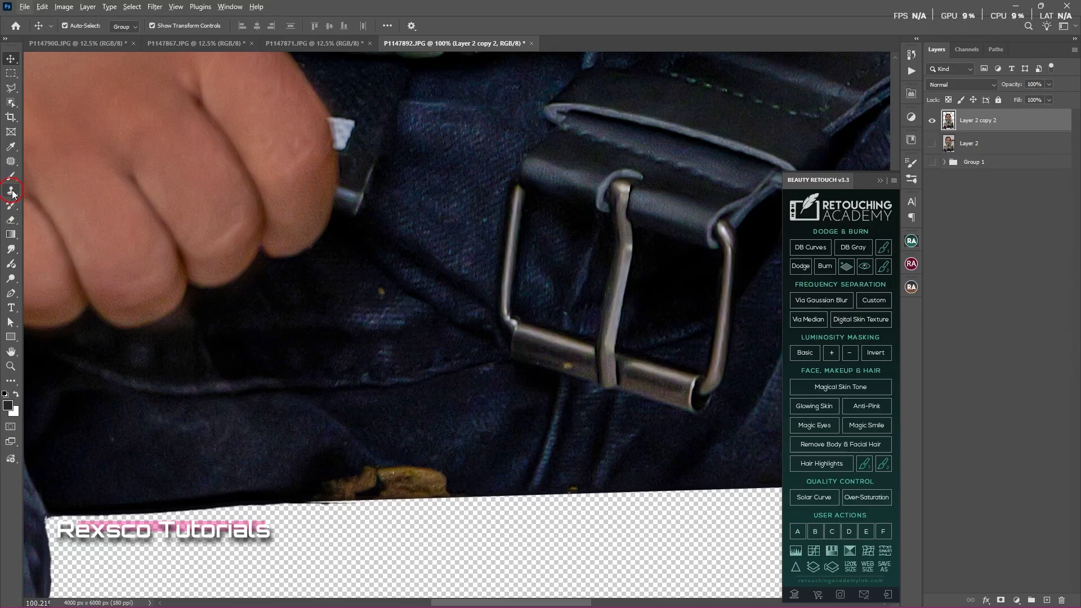
left_click_drag(10, 195, 66, 194)
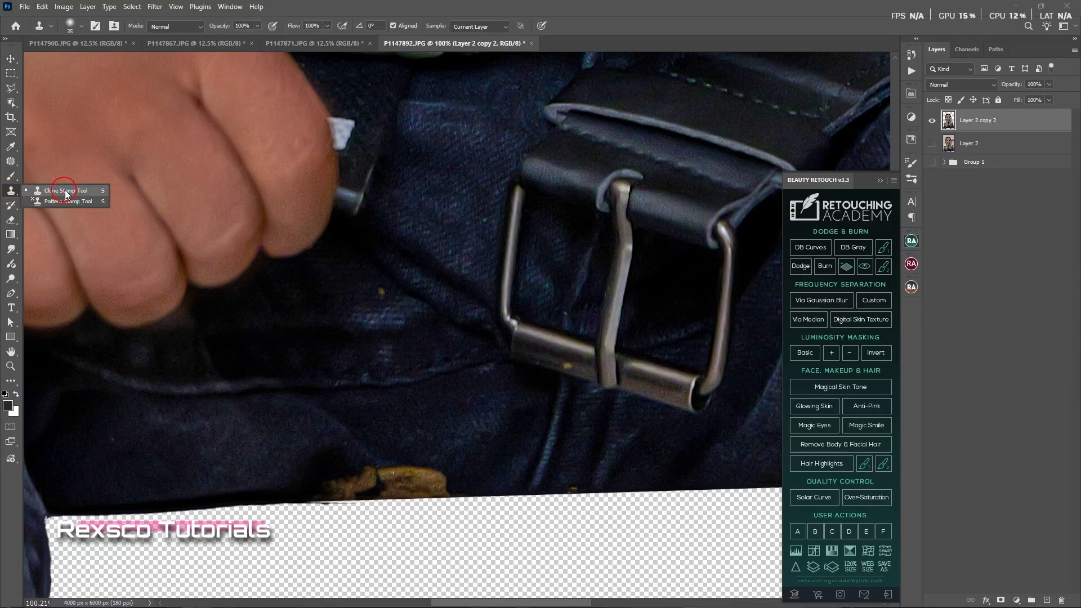
left_click(68, 192)
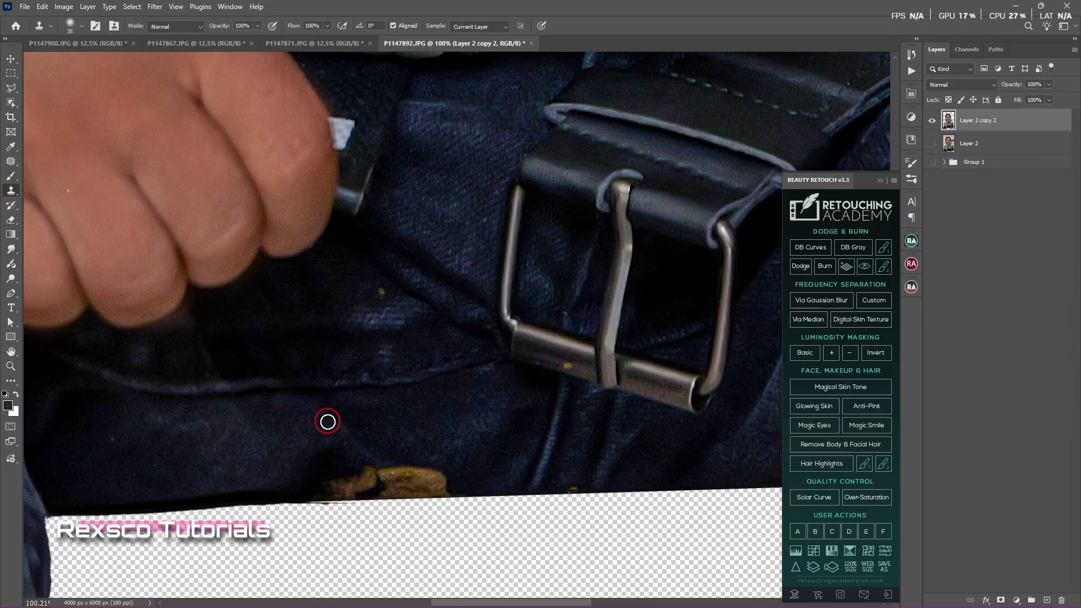
scroll(375, 484, "up", 1)
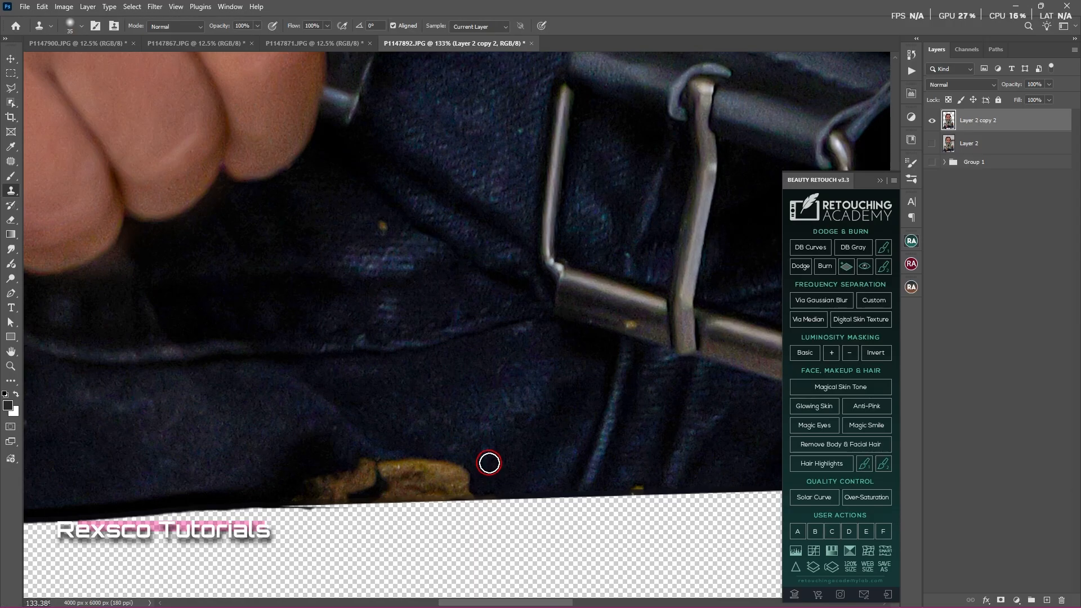
key("bracketright")
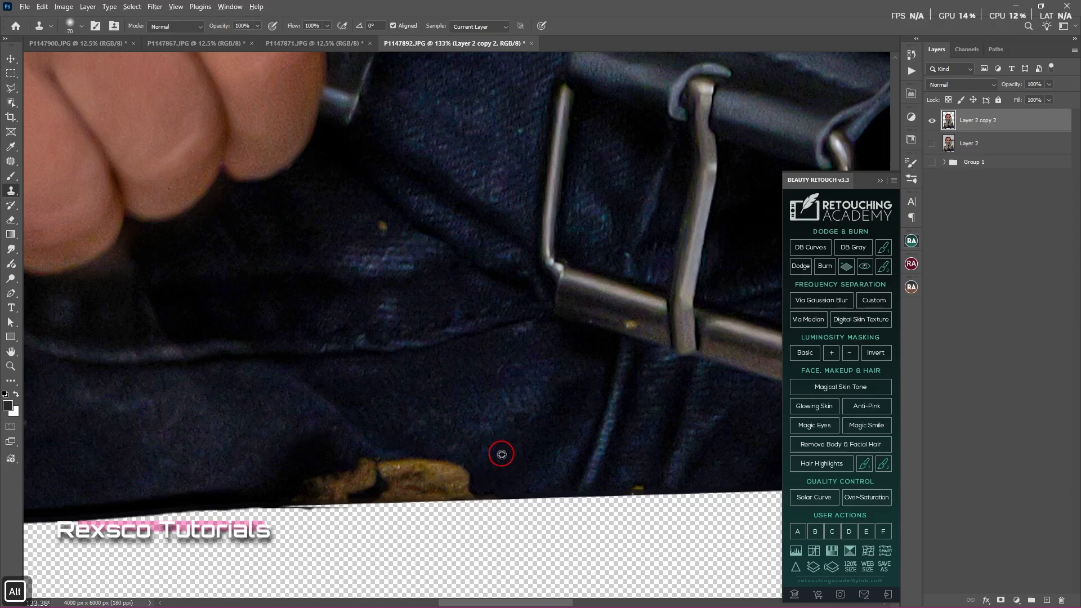
mouse_move(468, 484)
left_mouse_down()
mouse_move(410, 477)
mouse_move(480, 480)
mouse_move(375, 484)
left_mouse_up()
left_click(480, 481, "alt")
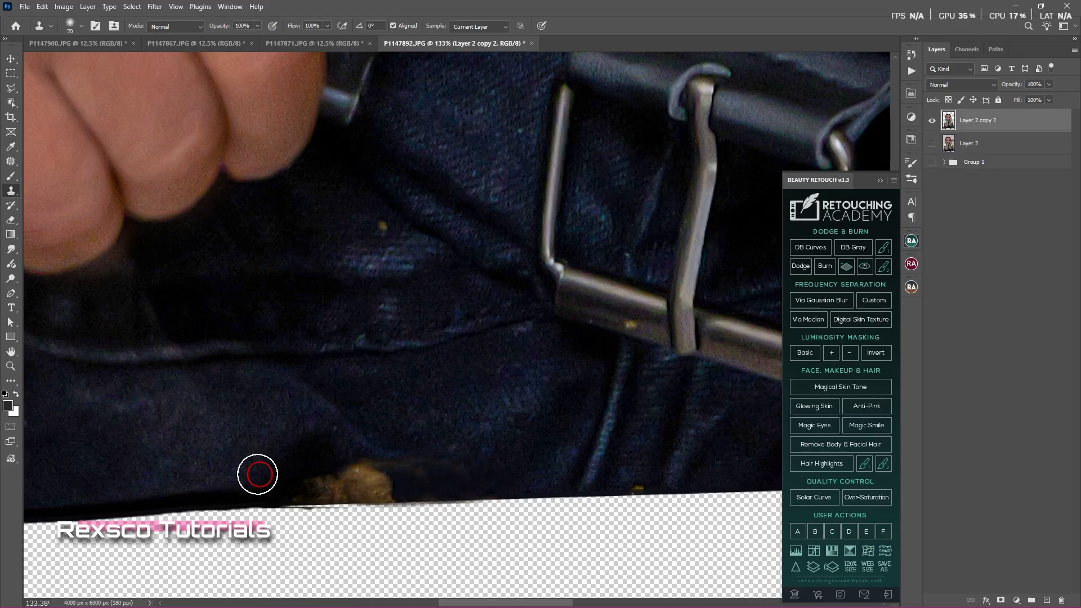
left_click(279, 485, "alt")
mouse_move(304, 485)
left_mouse_down()
mouse_move(384, 481)
mouse_move(367, 473)
mouse_move(451, 480)
left_mouse_up()
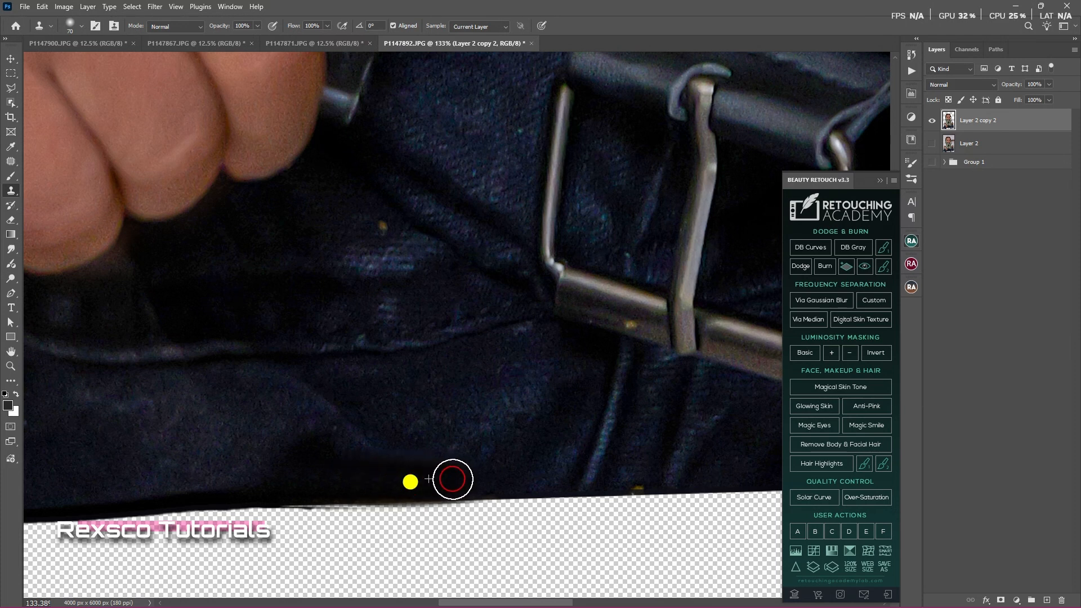
Try to clone over the small yellow spot at the trousers' lower edge below the belt buckle without a selection.
left_click(642, 482, "alt")
mouse_move(643, 482)
left_mouse_down()
mouse_move(671, 475)
mouse_move(653, 473)
left_mouse_up()
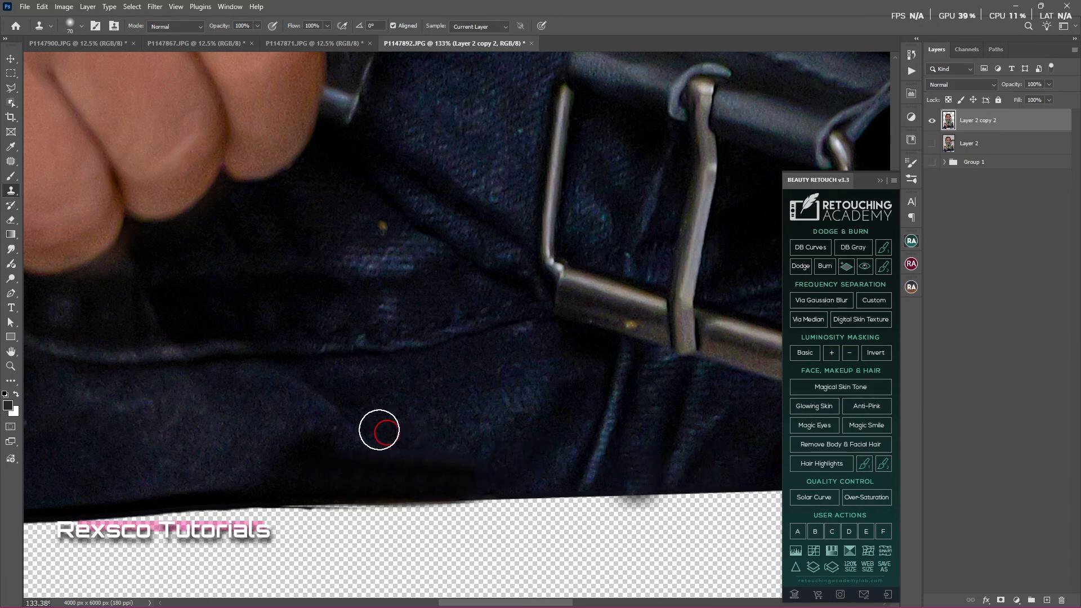
left_click(6, 59)
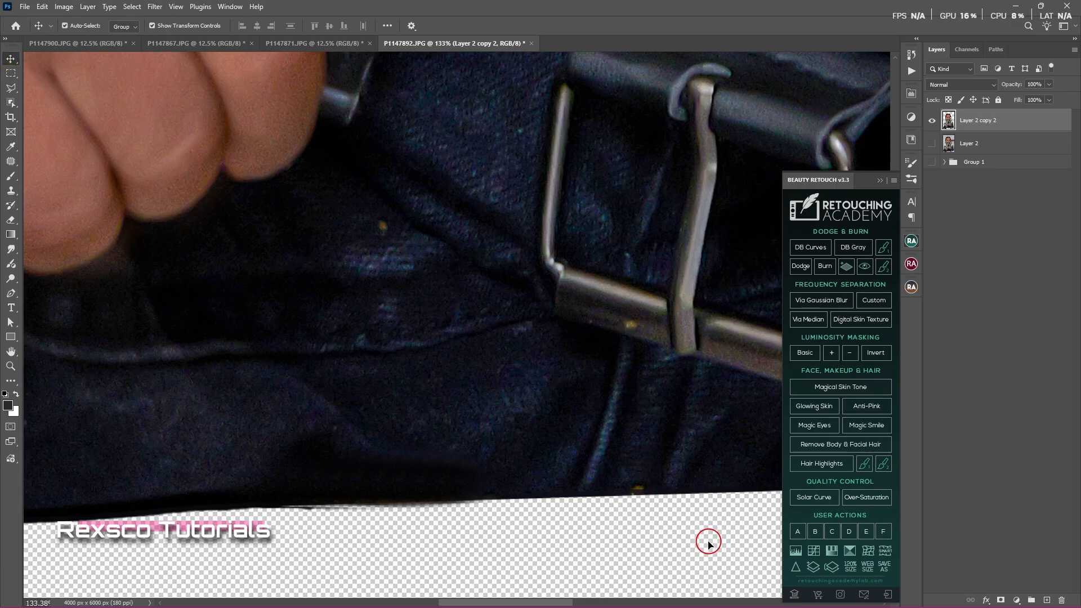
Outline the denim around the yellow spot at the trousers' lower edge with the Polygonal Lasso, following the cutout edge.
left_click(10, 88)
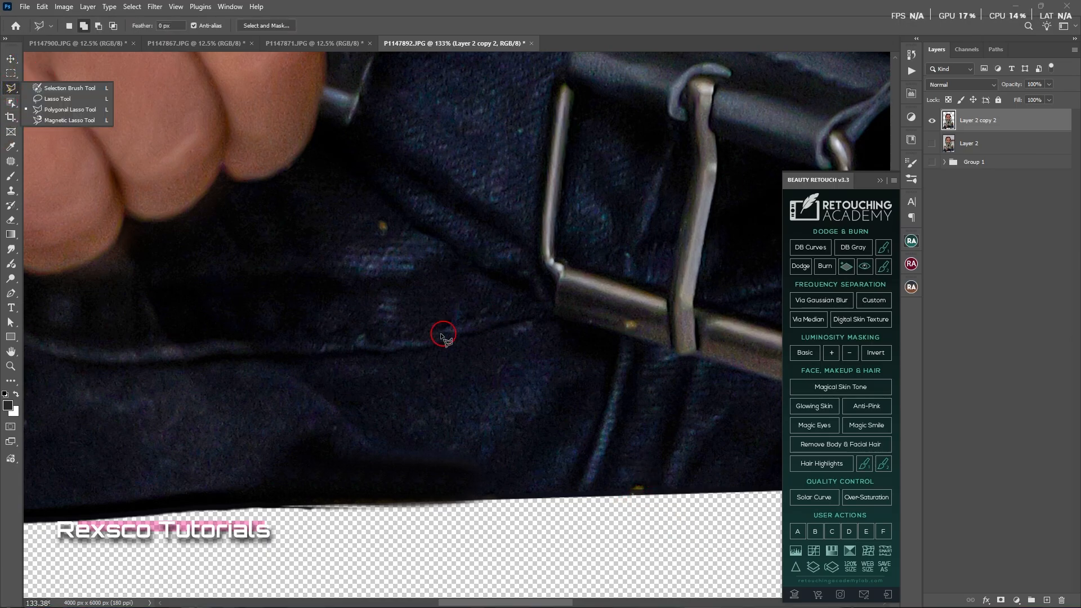
left_click(61, 109)
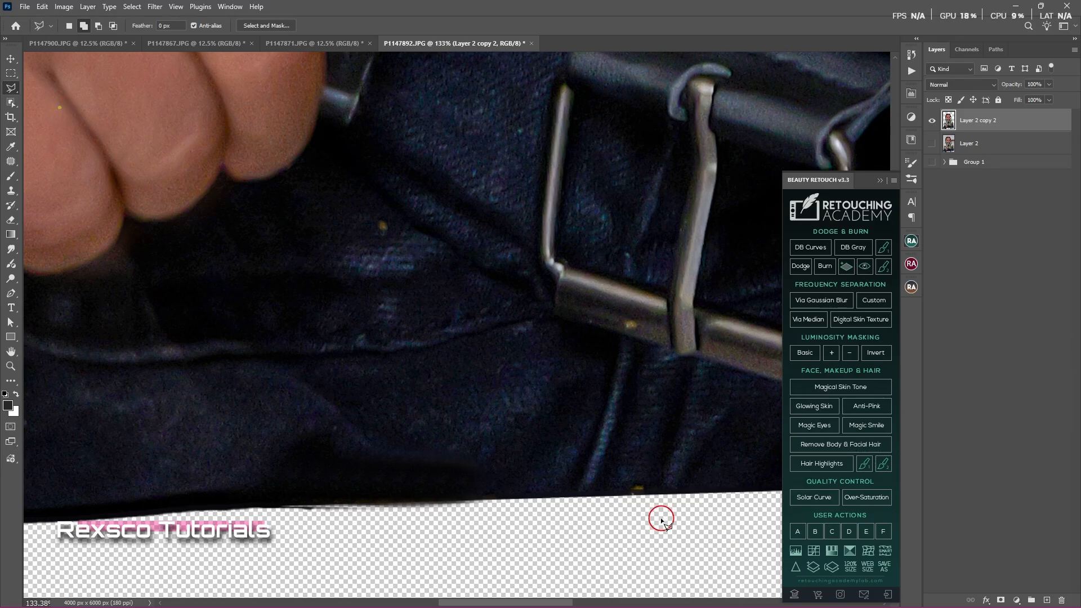
scroll(661, 515, "up", 3)
key("alt")
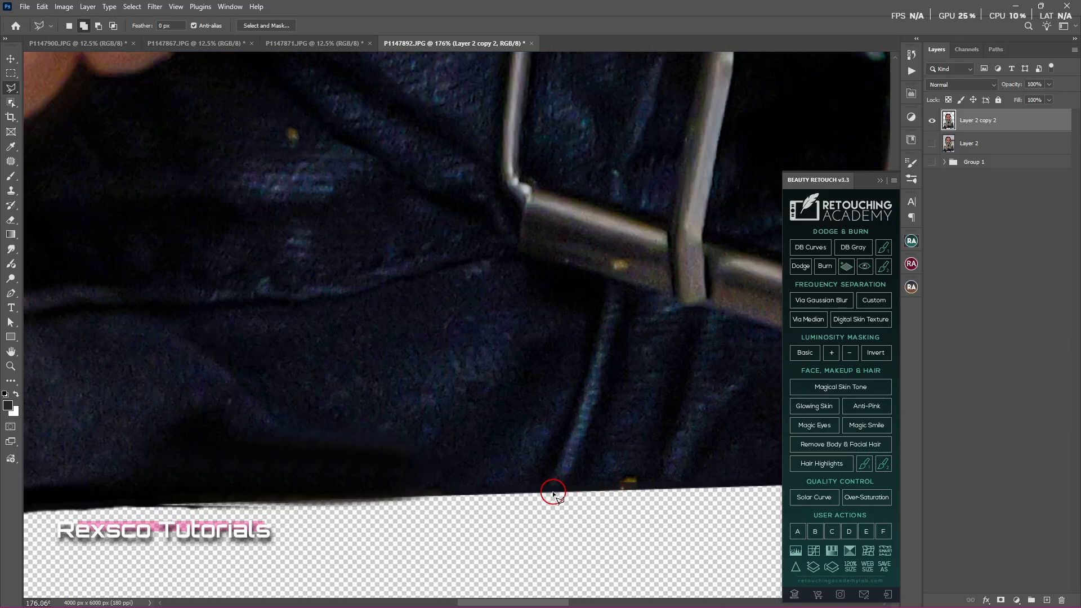
left_click(554, 492)
left_click(718, 462)
left_click(647, 430)
left_click(570, 441)
double_click(533, 455)
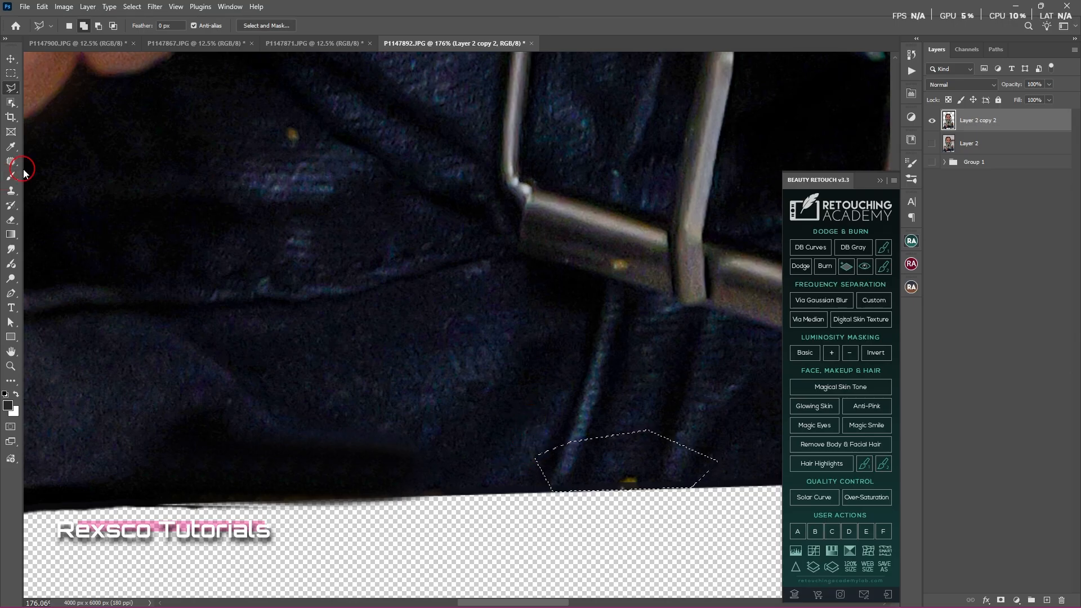
Clone clean denim over the yellow spot inside the selection with the Clone Stamp at size 70, then deselect.
left_click(11, 193)
left_click(63, 190)
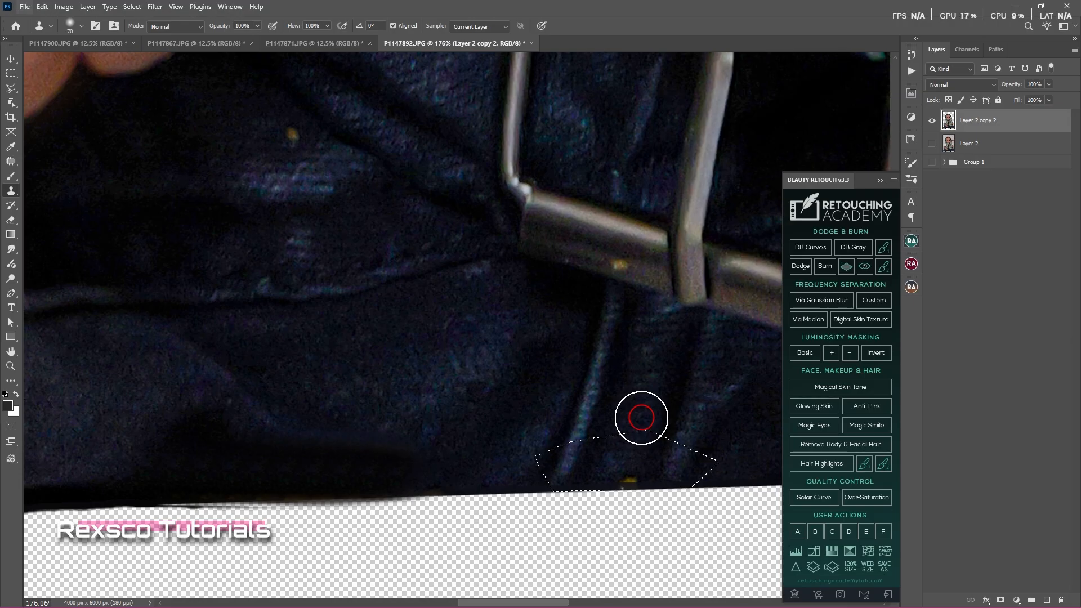
key("bracketright")
key("bracketright")
key("bracketleft")
key("bracketleft")
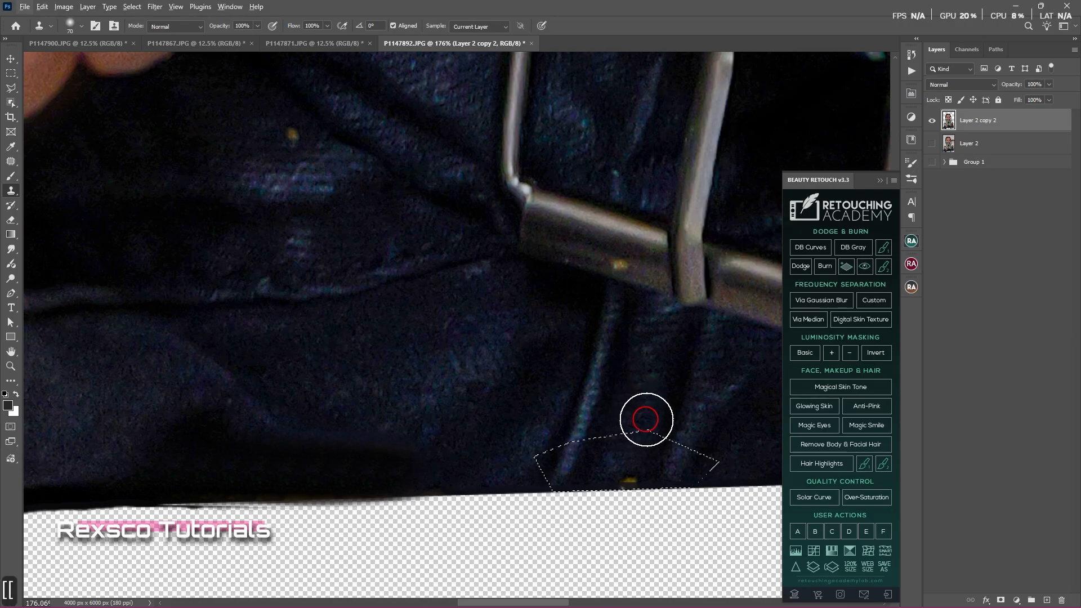
left_click(635, 420, "alt")
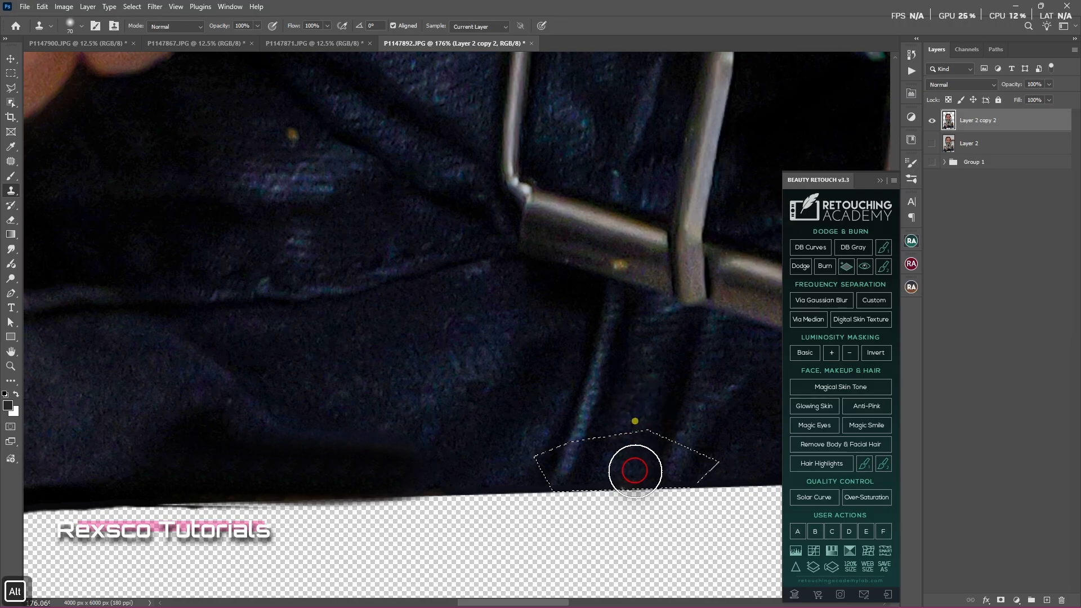
mouse_move(645, 473)
left_mouse_down()
mouse_move(591, 465)
mouse_move(633, 465)
mouse_move(619, 468)
left_mouse_up()
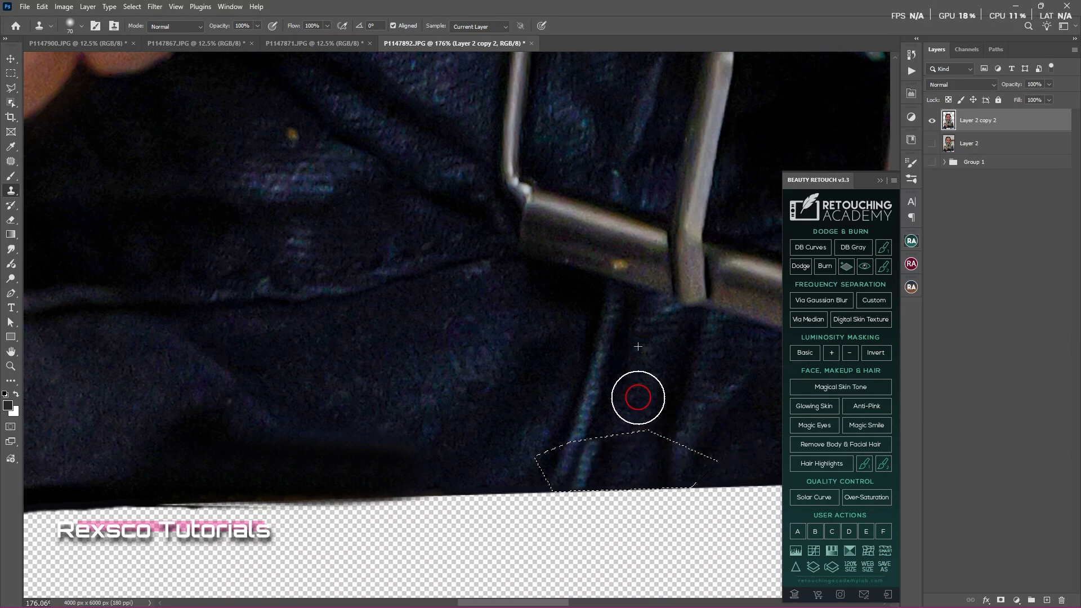
key("ctrl+d")
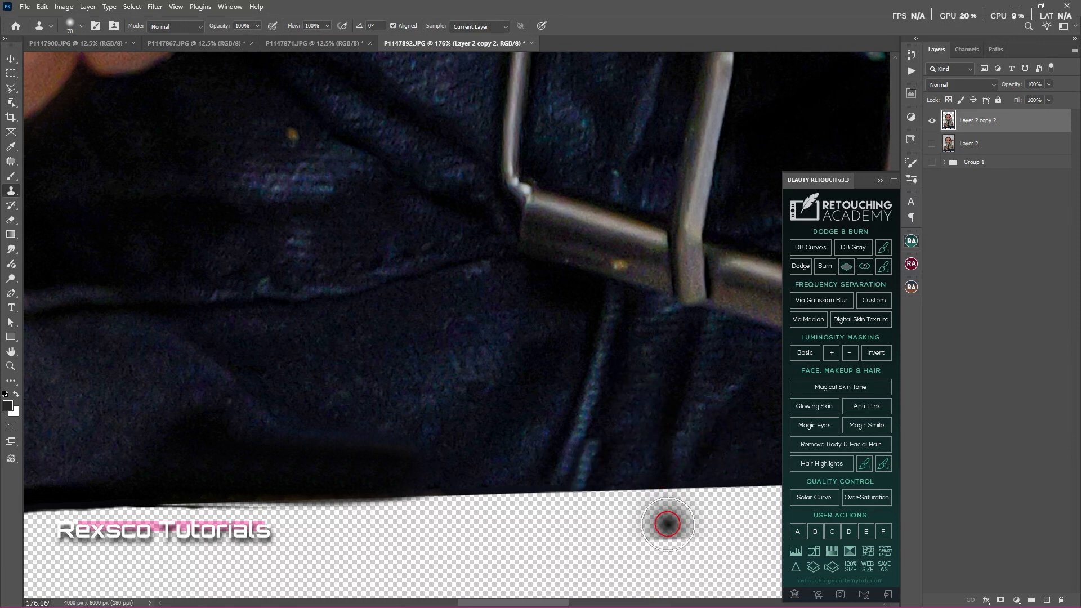
Outline the smudged edge under the trousers below the cloned patch with the Polygonal Lasso.
key("v")
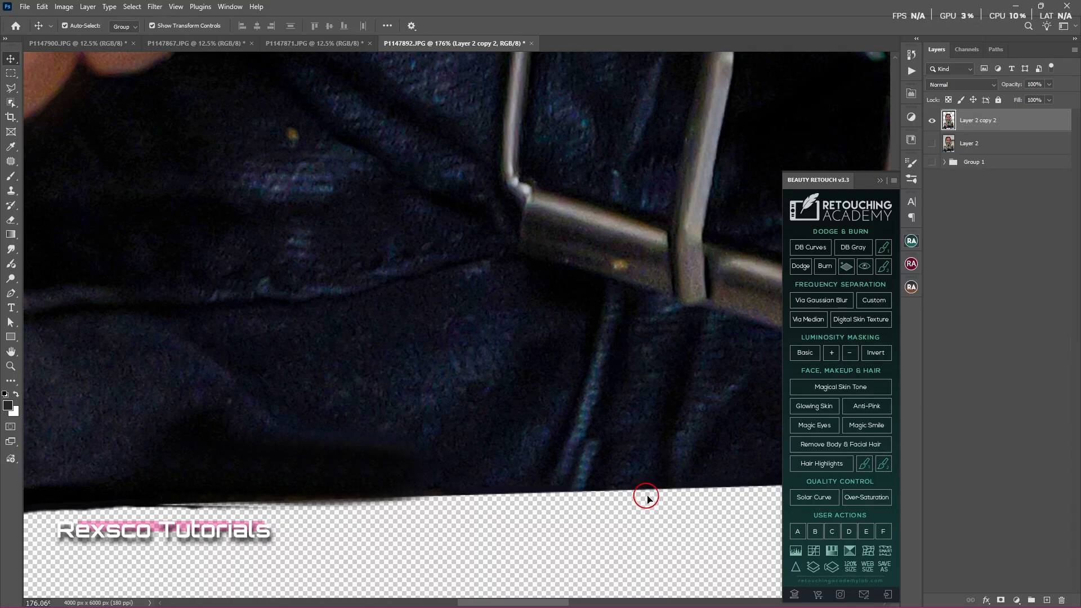
key("space")
left_click_drag(343, 446, 572, 409)
key("l")
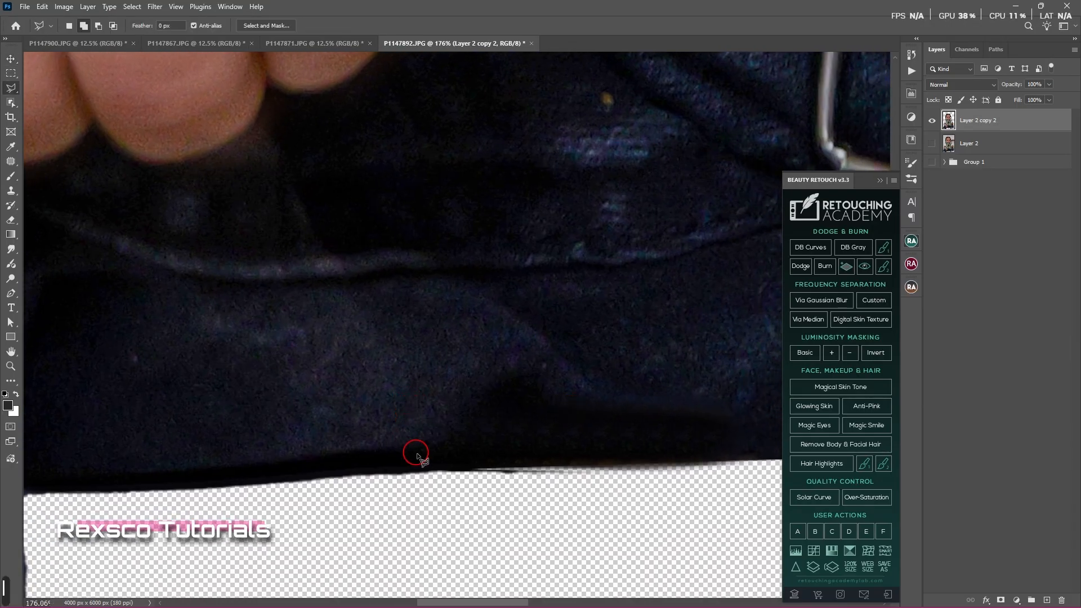
left_click(726, 505)
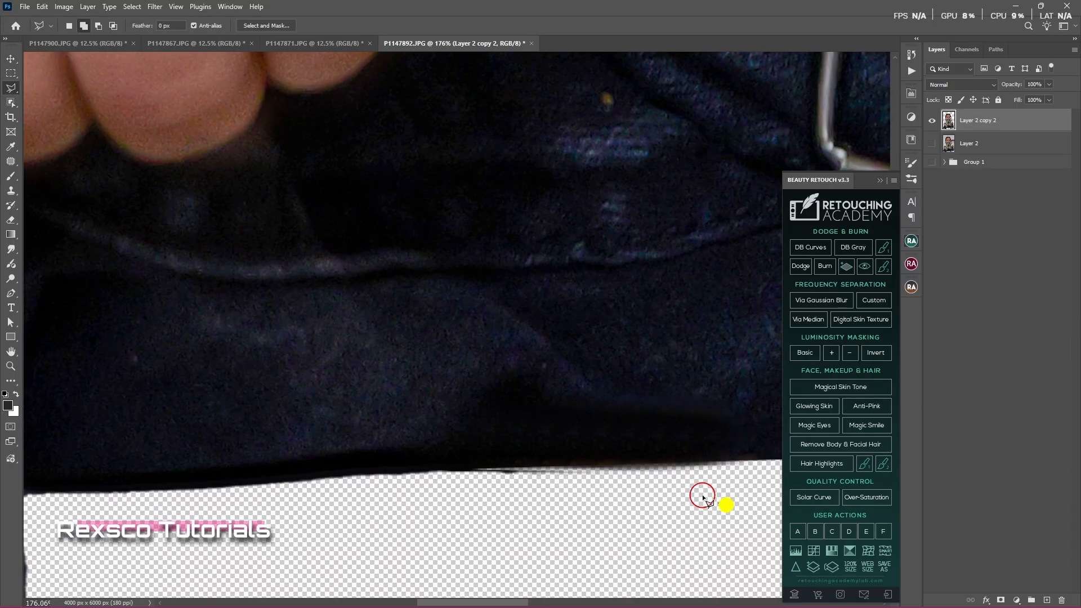
left_click(523, 467)
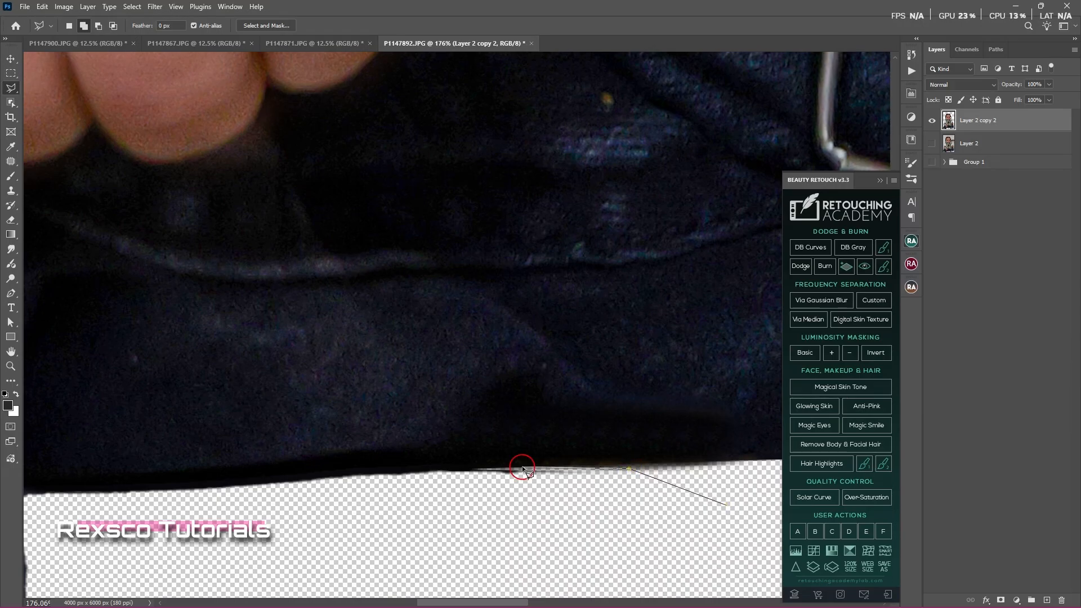
left_click(381, 474)
left_click(336, 512)
double_click(616, 542)
Feather the selection under the trousers by 3 pixels, delete the smudged edge pixels inside it and deselect.
right_click(570, 498)
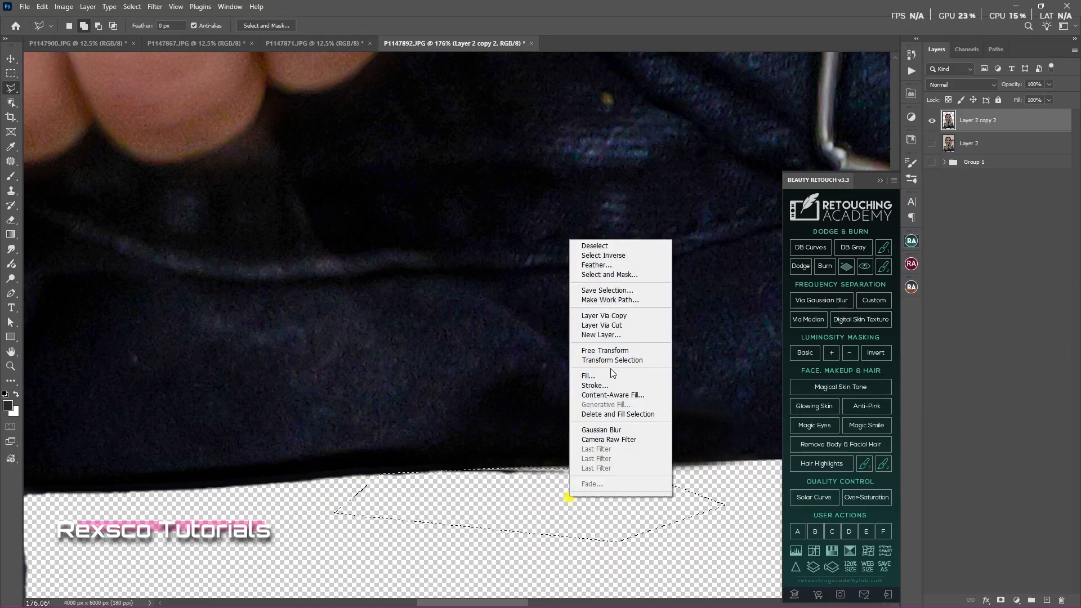
left_click(584, 267)
left_click(592, 286)
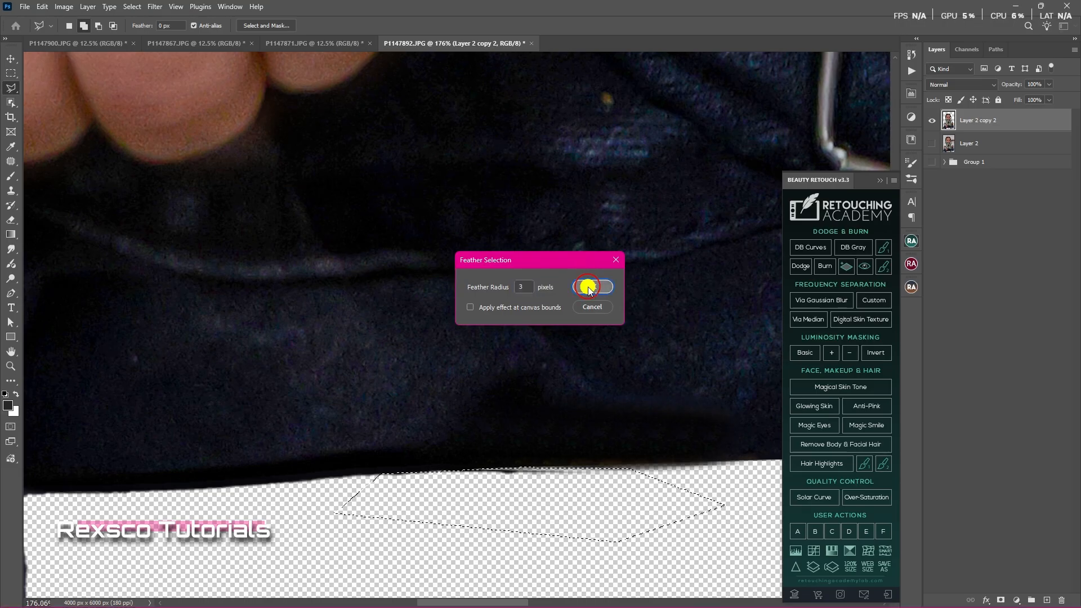
key("Delete")
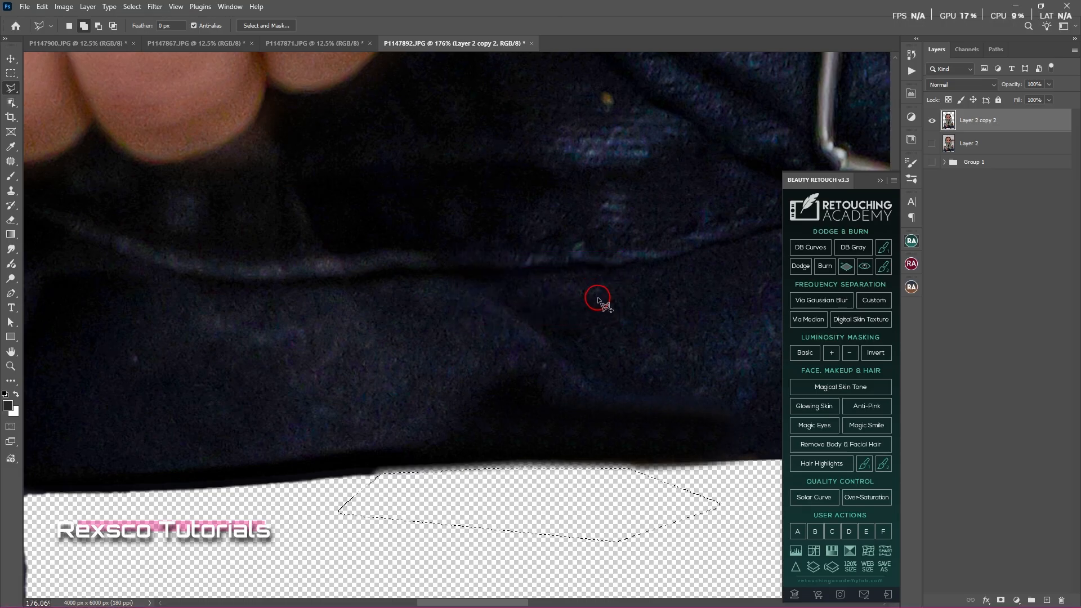
key("ctrl+d")
Clone clean denim over the yellow fleck on the trousers between the hand and the belt buckle with the Clone Stamp.
scroll(637, 472, "down", 4)
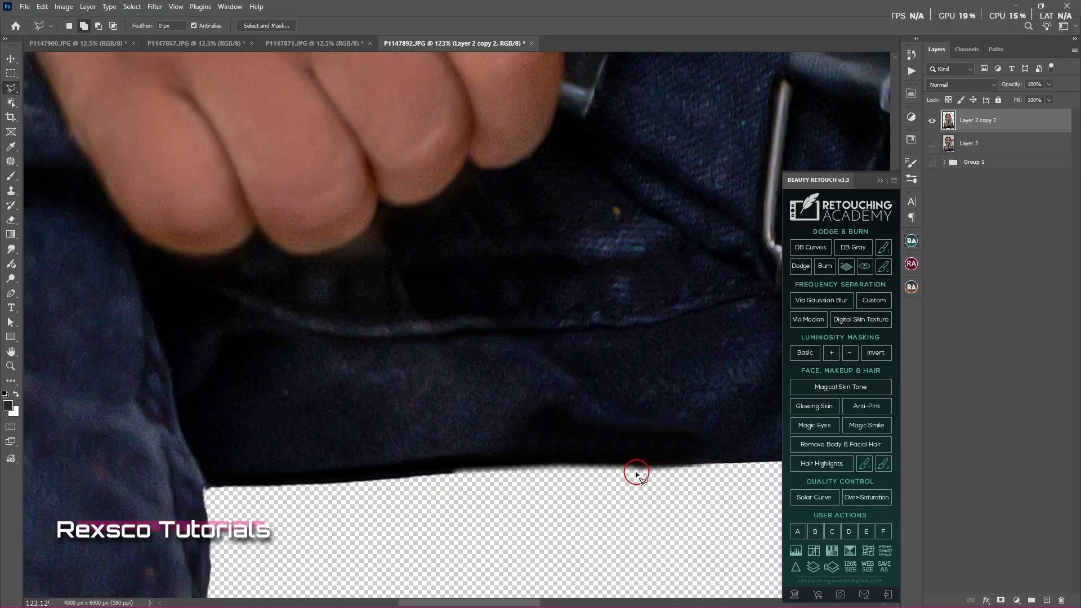
left_click_drag(684, 411, 536, 487)
scroll(502, 357, "up", 3)
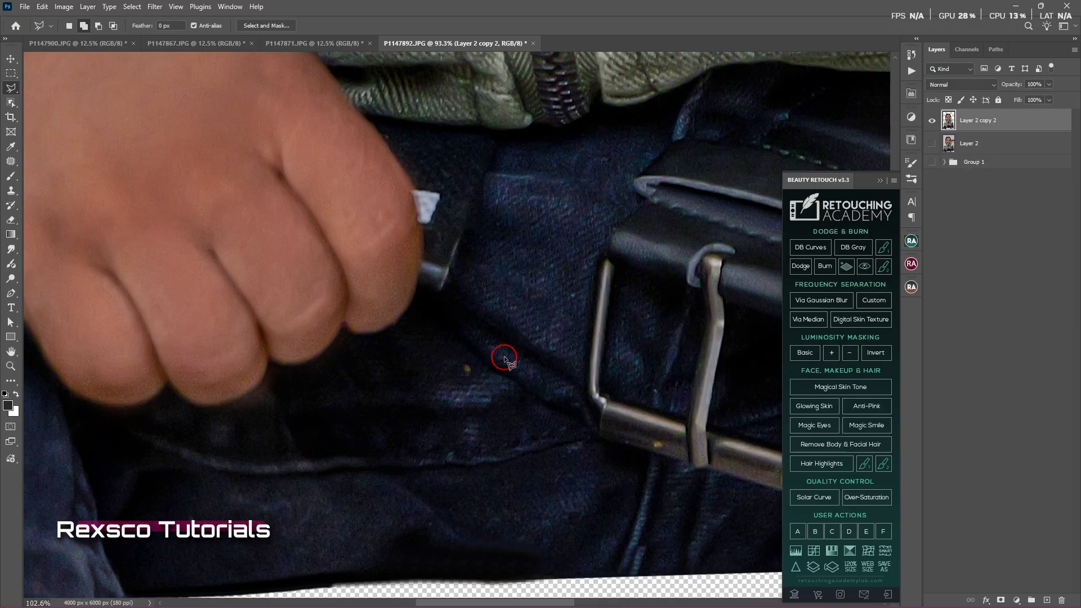
key("s")
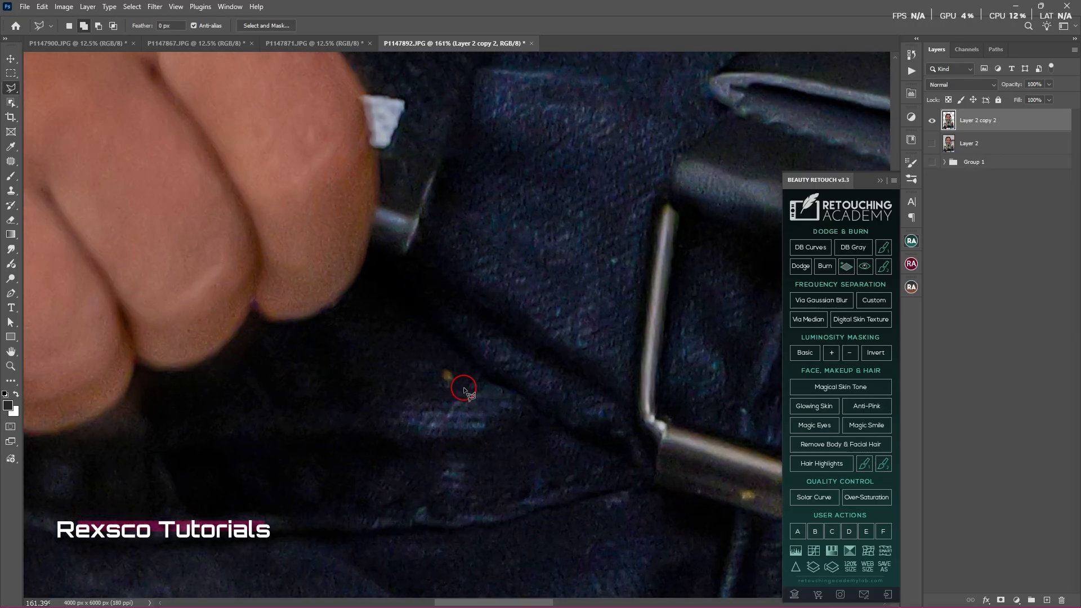
left_click(410, 374, "alt")
left_click_drag(479, 404, 447, 374)
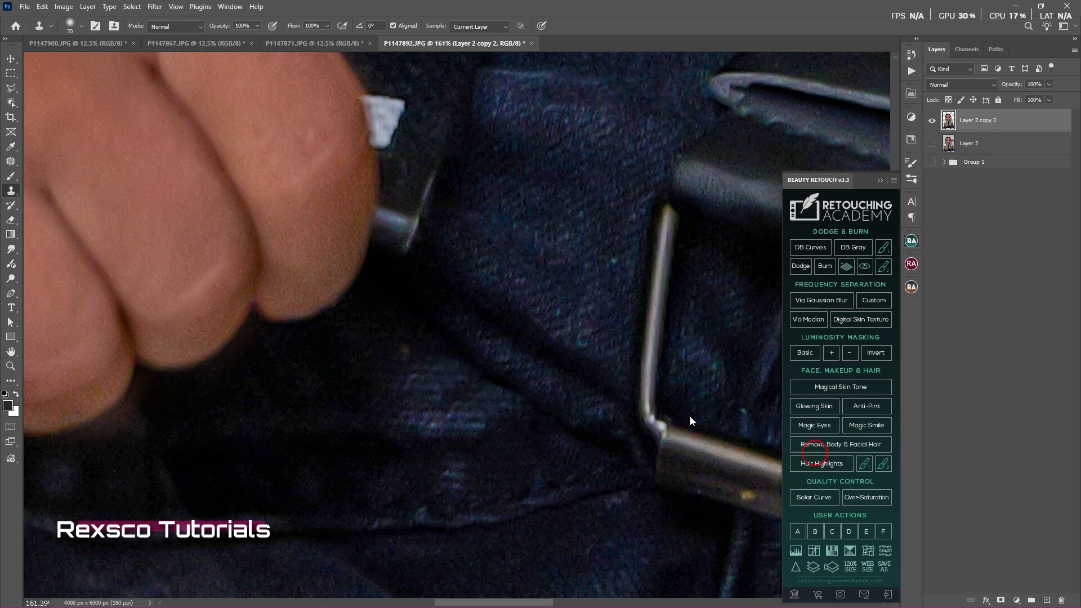
Reduce the Clone Stamp to size 45 and clone clean metal over the yellow spot on the buckle's lower bar.
left_click_drag(646, 413, 532, 393)
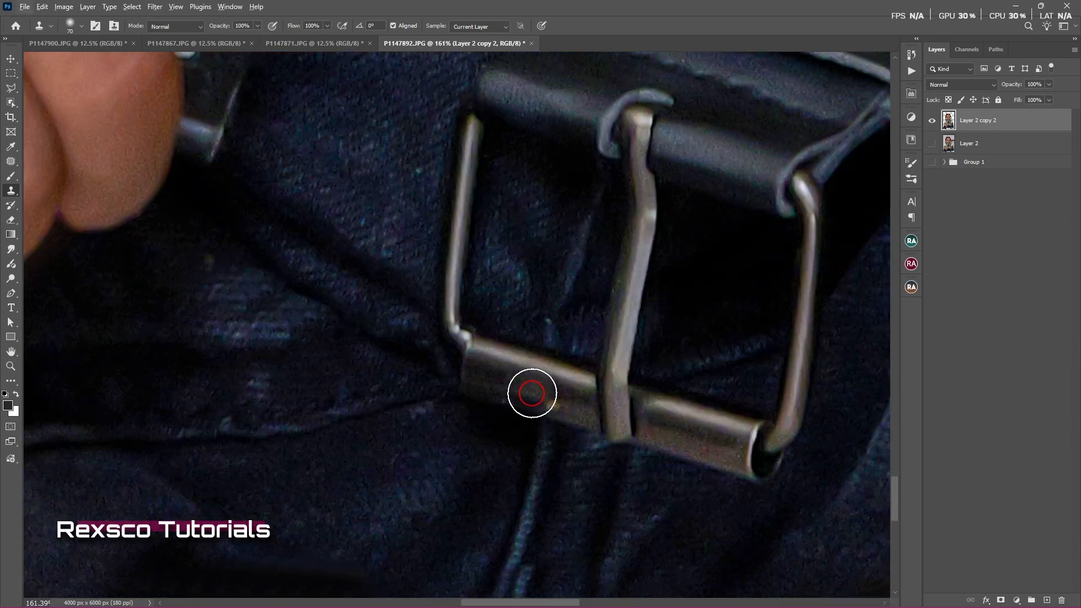
key("bracketleft")
key("bracketleft")
key("bracketleft")
left_click(524, 386, "alt")
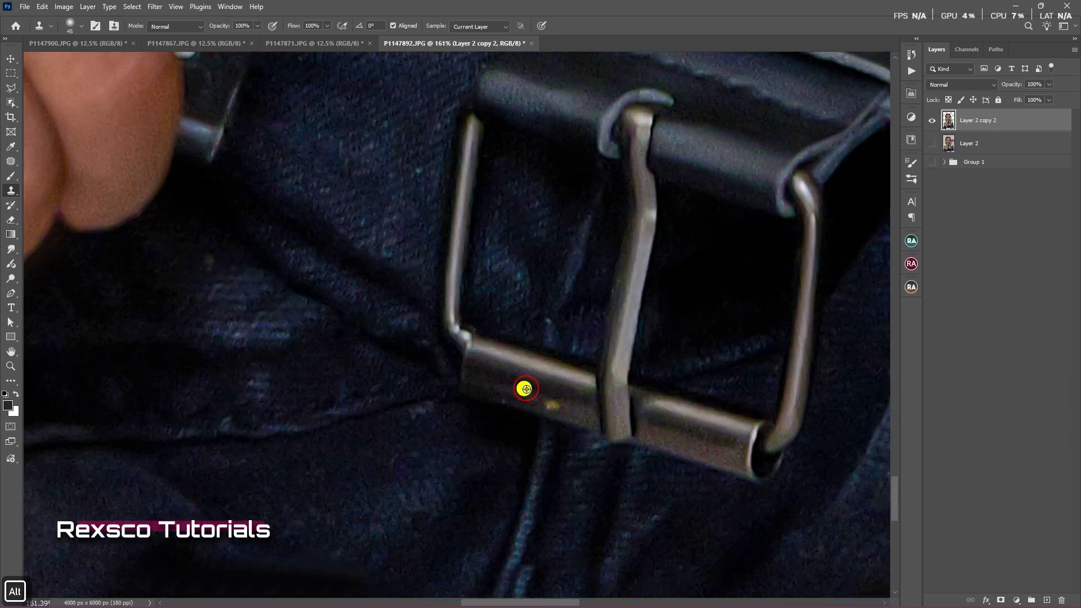
left_click(553, 402)
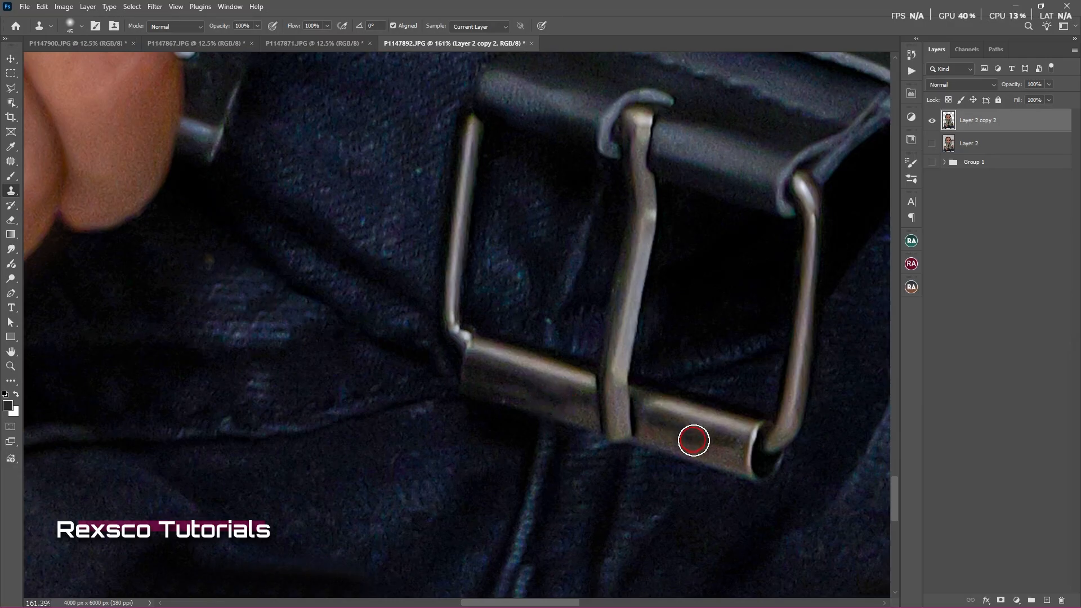
Place the chair image download (5) directly above Layer 2, beneath the cutout child.
scroll(669, 415, "down", 5)
scroll(673, 415, "down", 4)
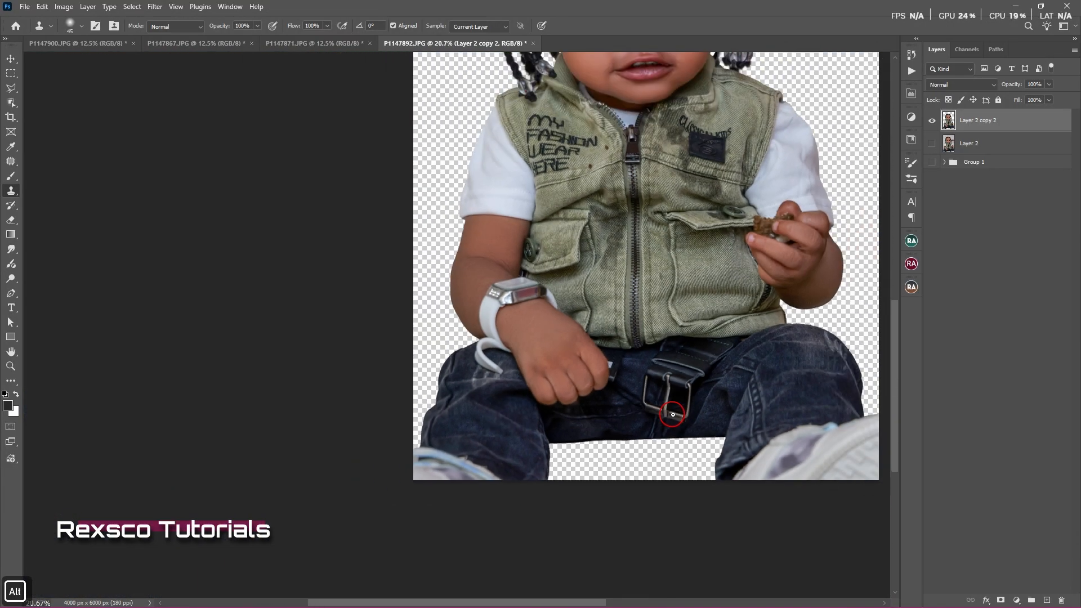
key("space")
left_click_drag(733, 330, 653, 417)
scroll(654, 414, "down", 1)
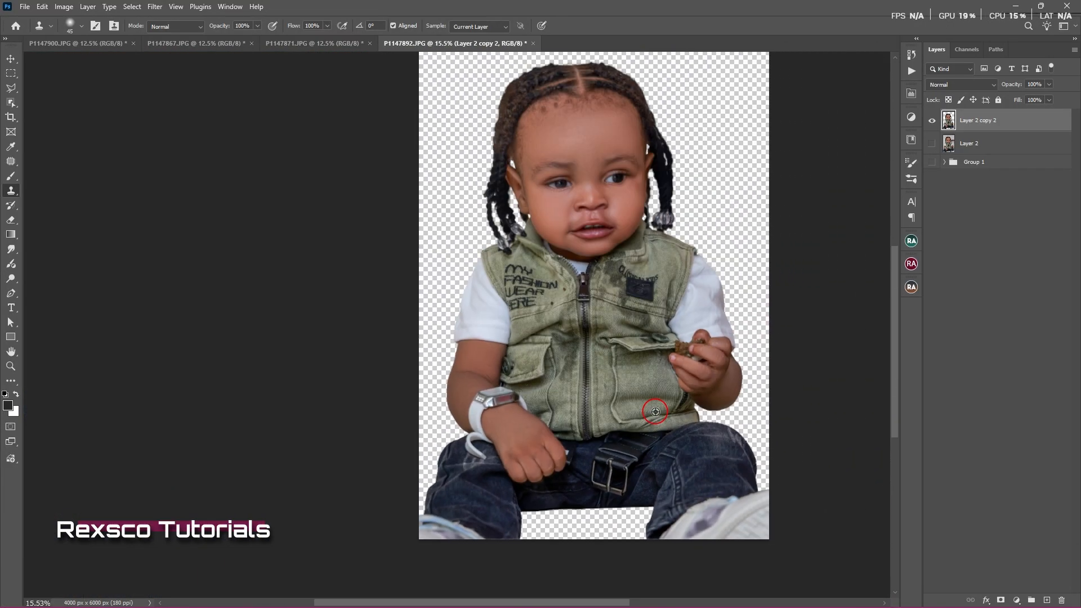
key("space")
left_click_drag(660, 381, 604, 392)
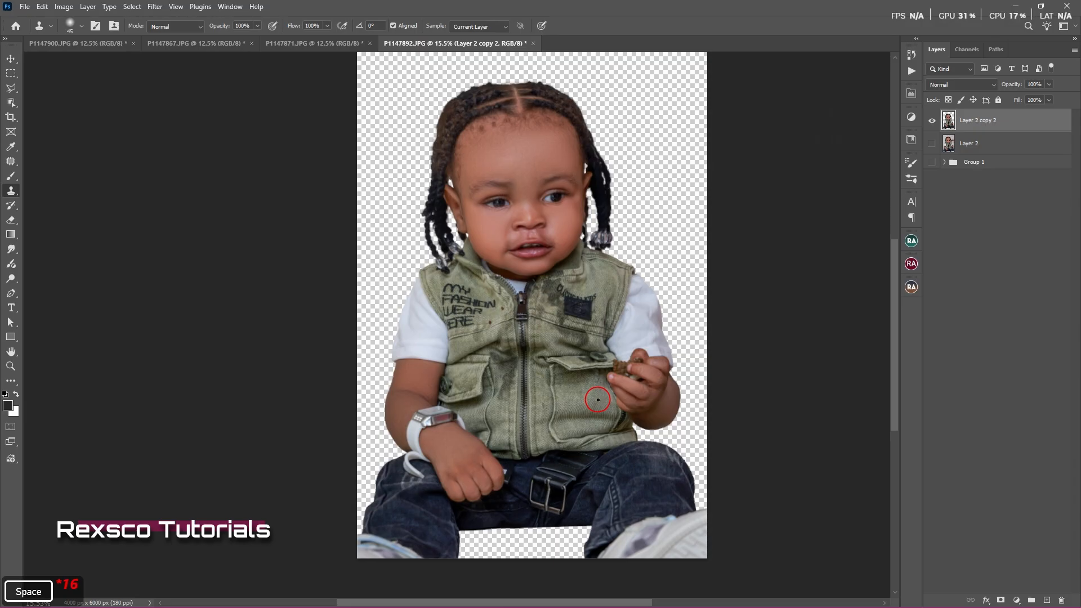
key("v")
left_click(1000, 145)
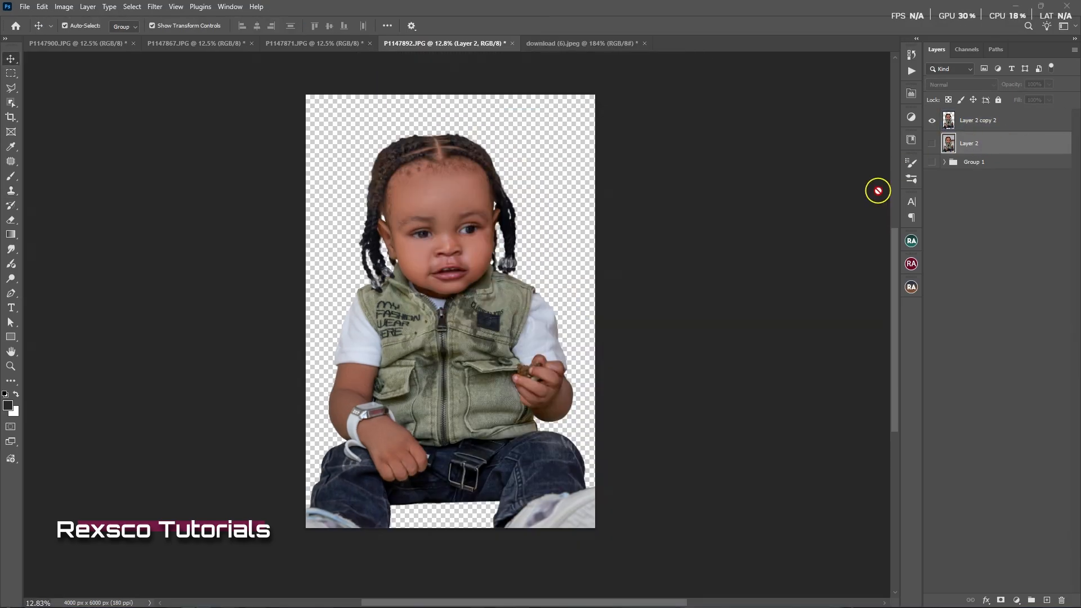
left_click_drag(372, 265, 401, 259)
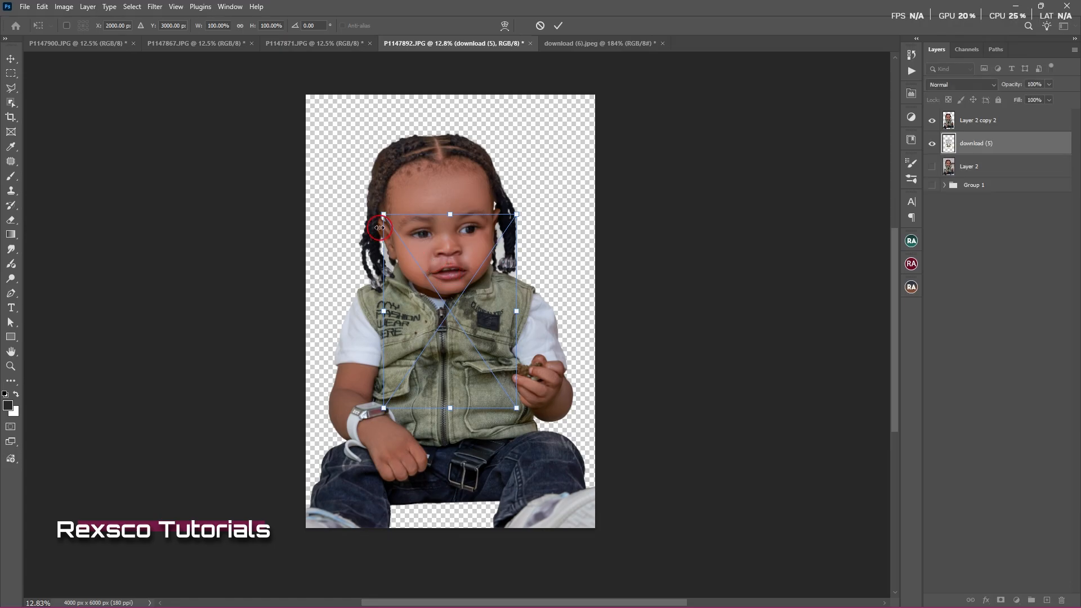
Enlarge the placed chair image to about 254% so that it covers the canvas, and commit the placement.
left_click_drag(385, 214, 317, 95)
left_click_drag(516, 407, 632, 570)
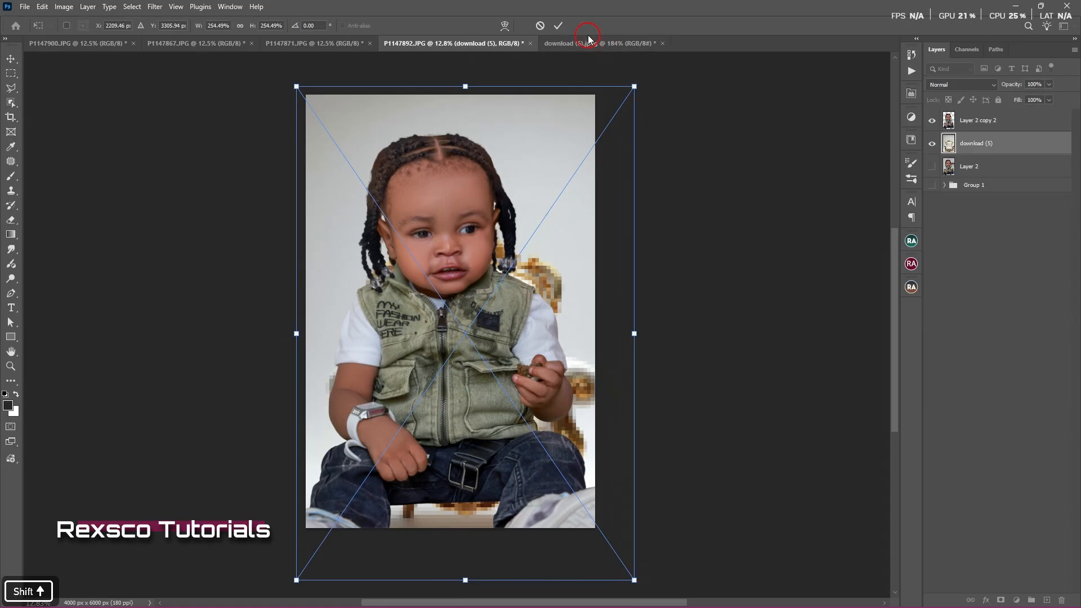
left_click(556, 24)
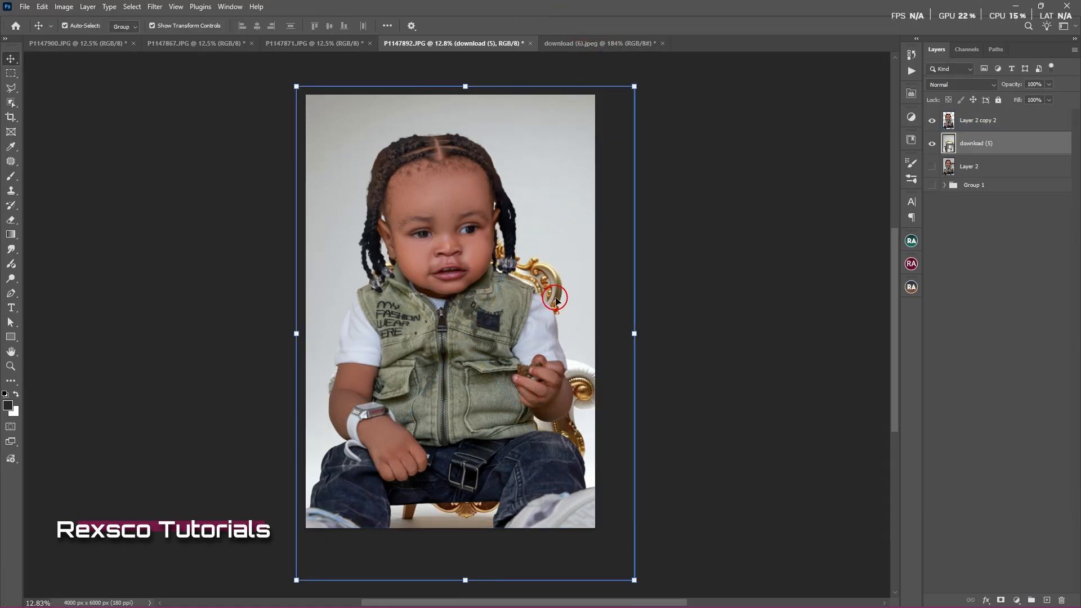
Reposition the chair behind the child, scaling it to about 330% and rotating it about -2.9 degrees.
left_click_drag(537, 292, 549, 378)
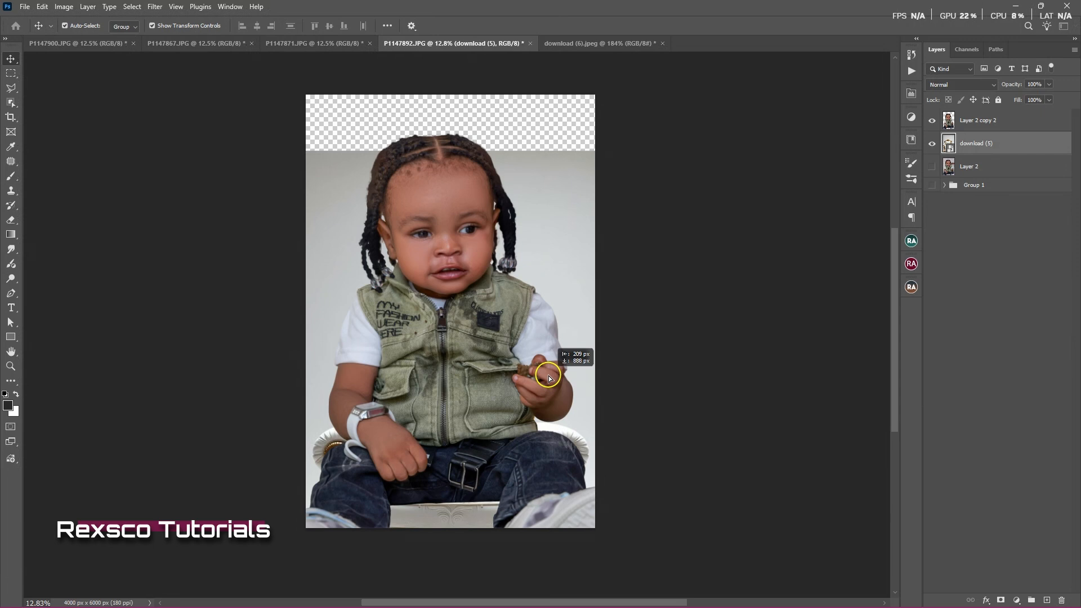
key("ctrl+t")
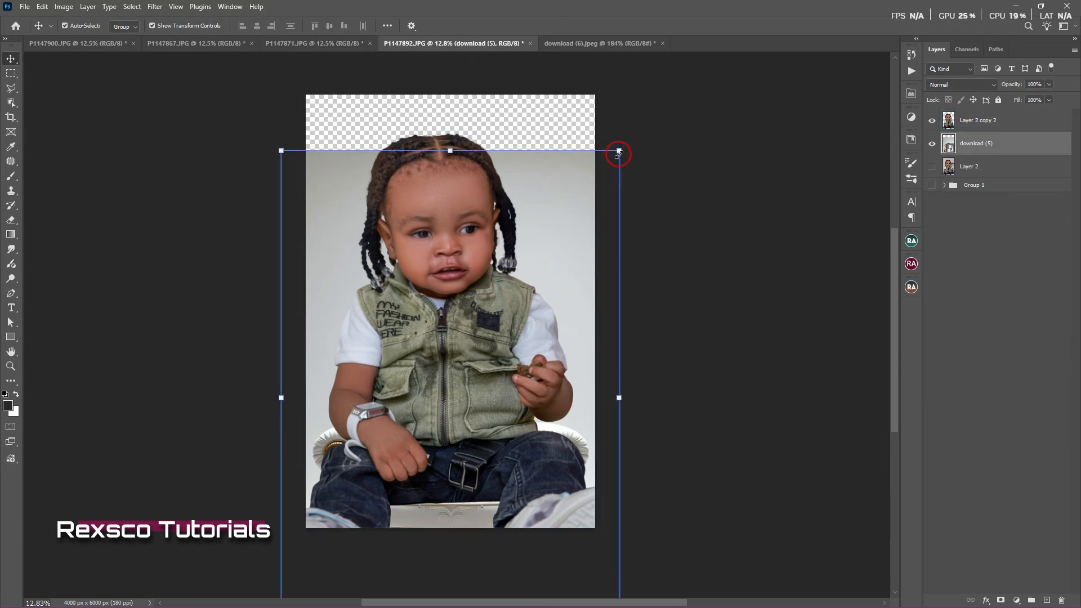
left_click_drag(620, 149, 690, 94)
left_click_drag(544, 373, 557, 346)
left_click_drag(691, 377, 688, 367)
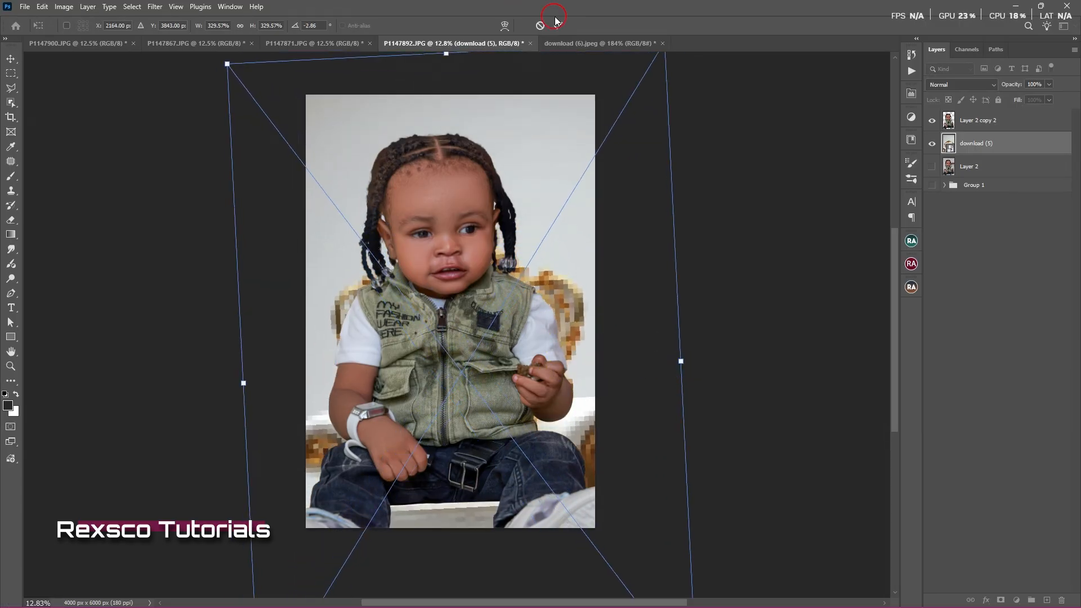
left_click(558, 25)
Hide the cutout child layer and select the grey wall around the chair with the Magic Wand at tolerance 32.
left_click(932, 120)
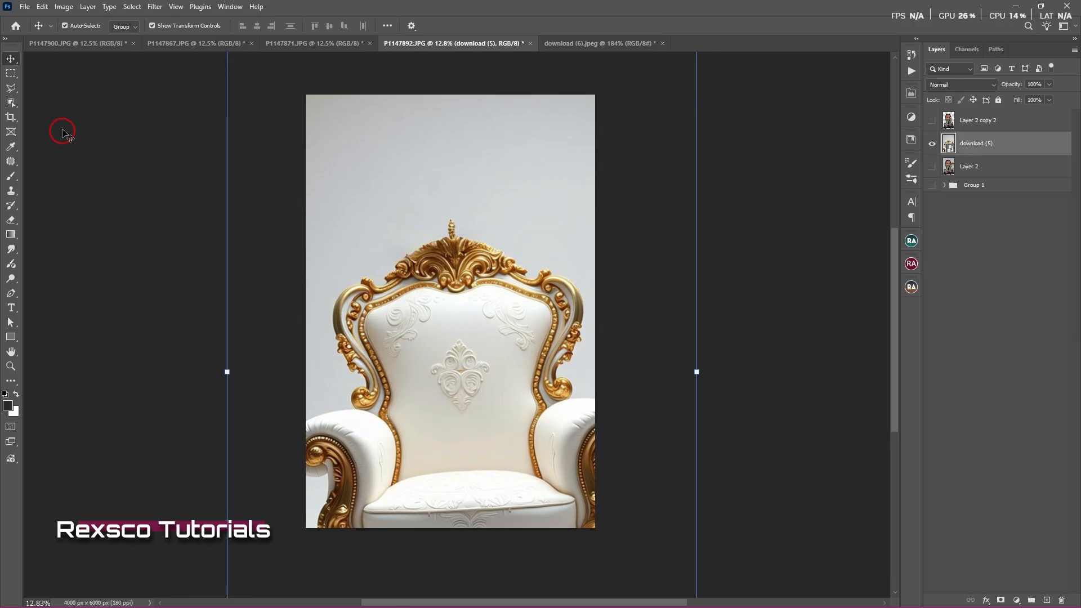
left_click(11, 103)
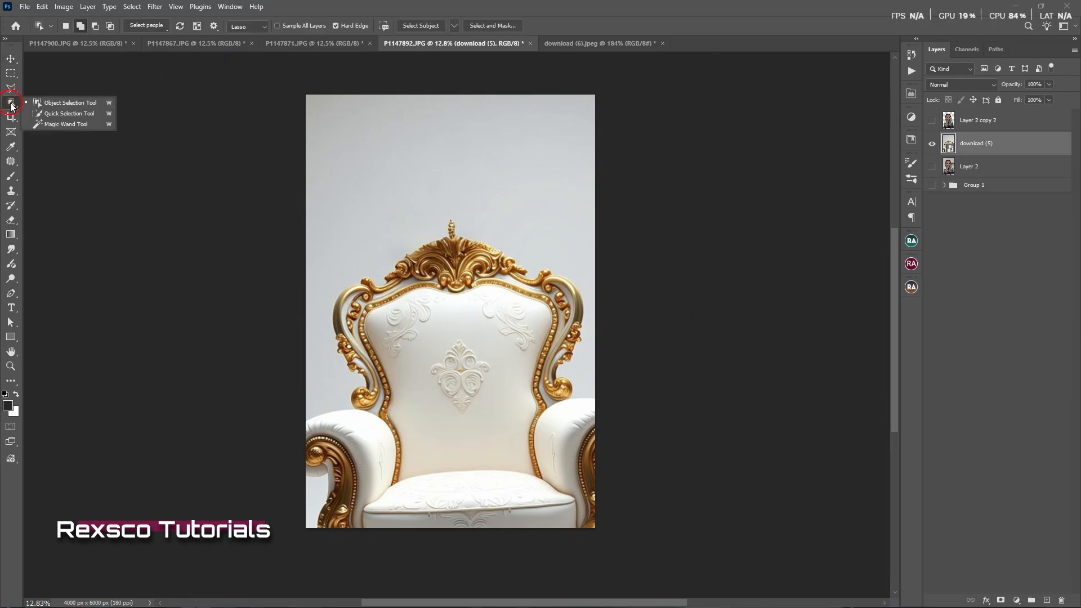
left_click(67, 124)
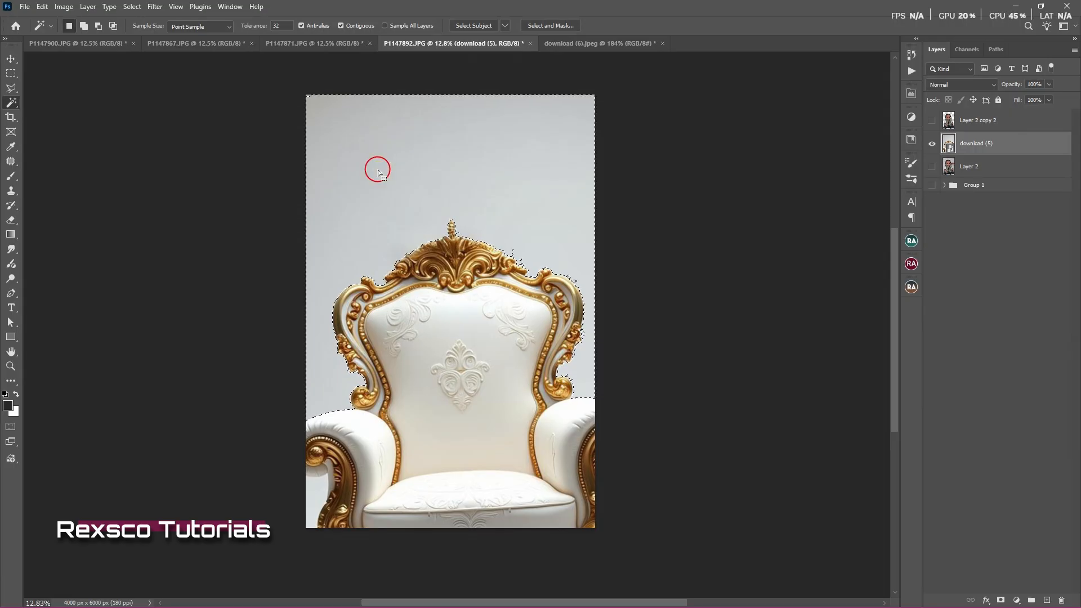
Feather the wall selection, hide the wall with an inverted layer mask on the chair layer, and show the child again.
right_click(377, 170)
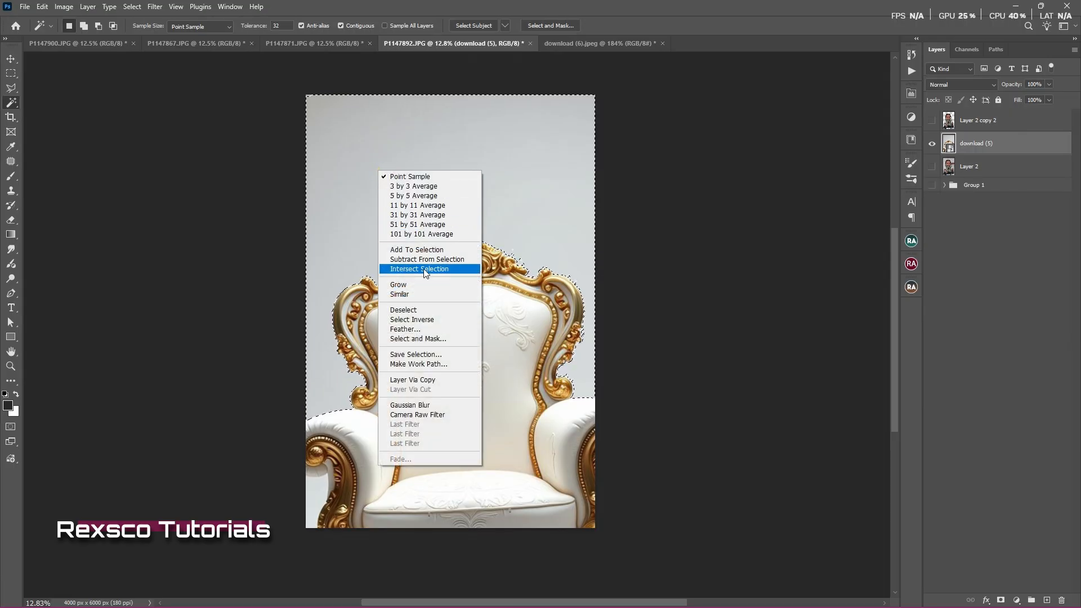
left_click(419, 331)
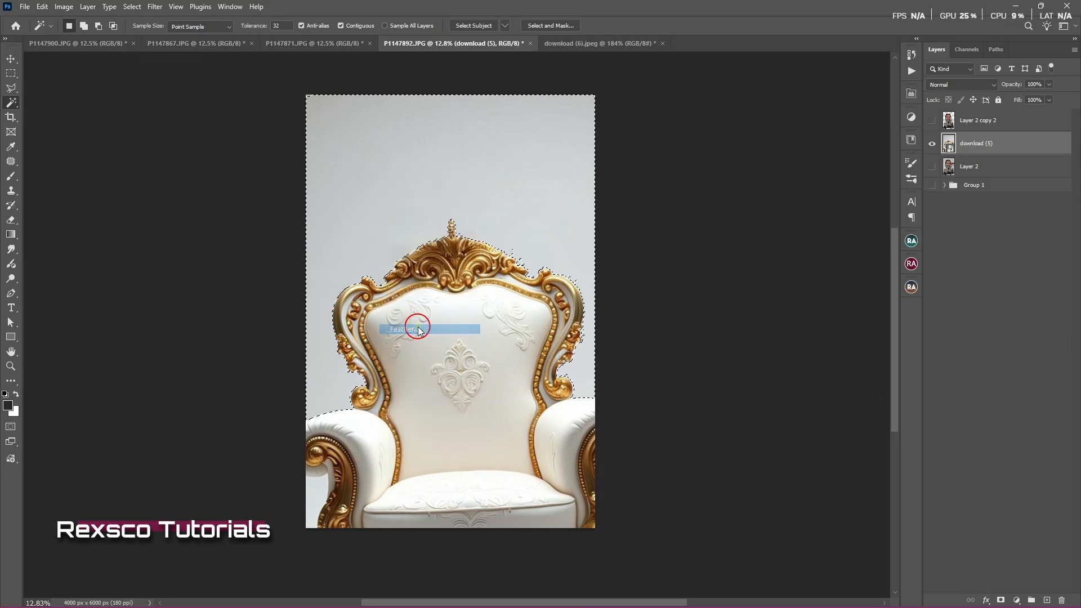
left_click(587, 286)
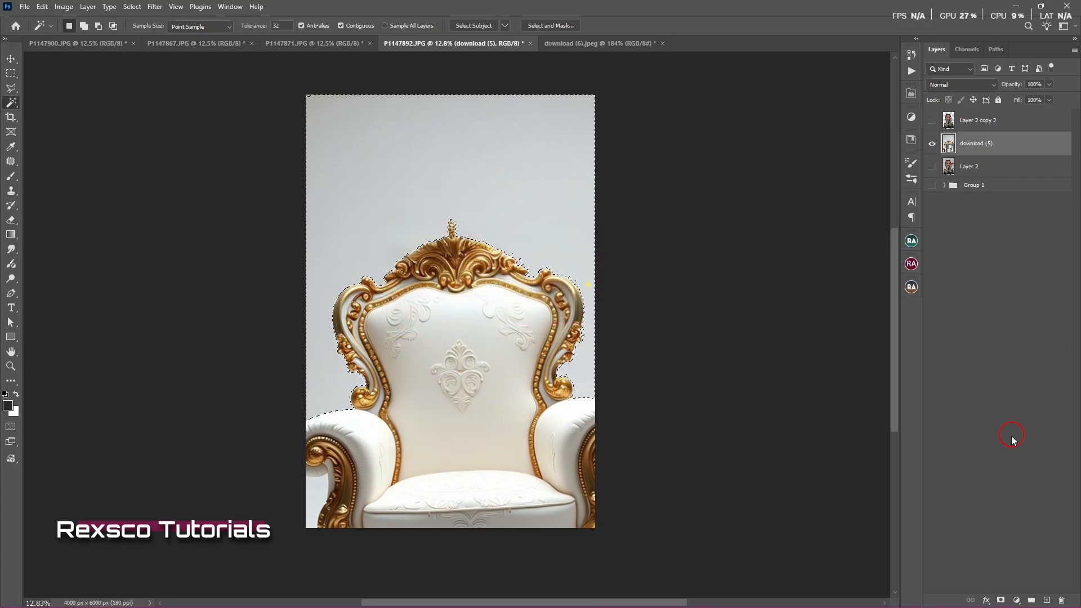
left_click(1000, 600, "alt")
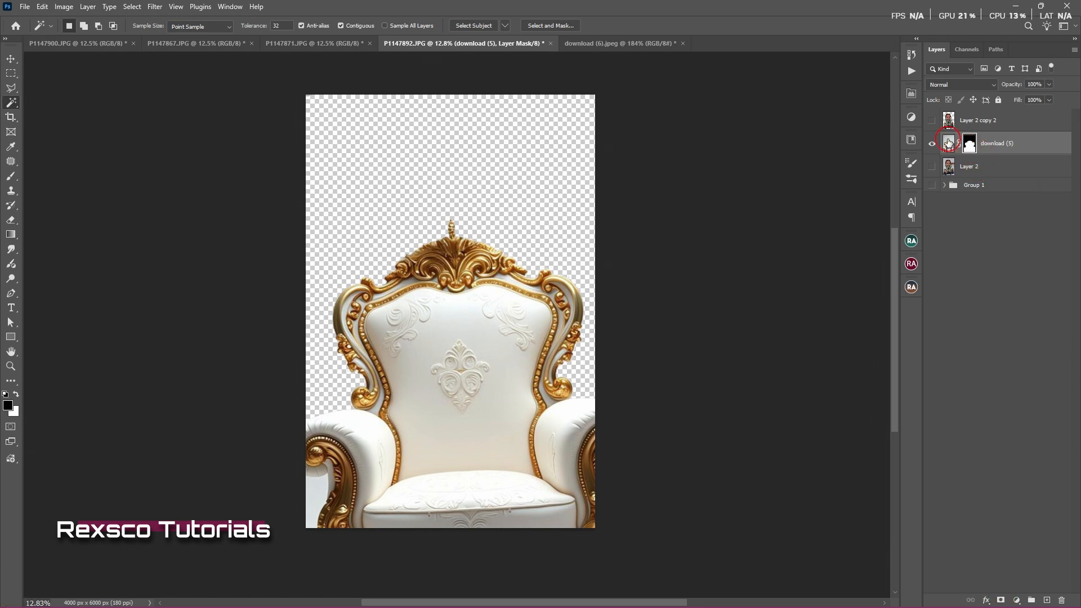
left_click(934, 119)
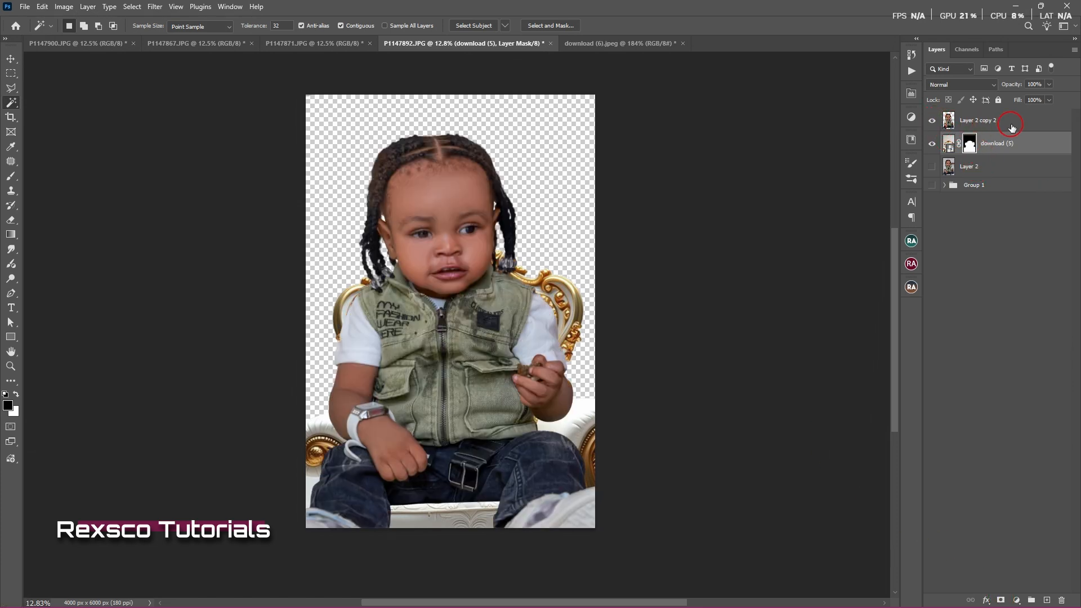
Place the Fairy First Birthday backdrop above Layer 2, enlarge it to fill the canvas and position it behind the chair.
left_click(988, 167)
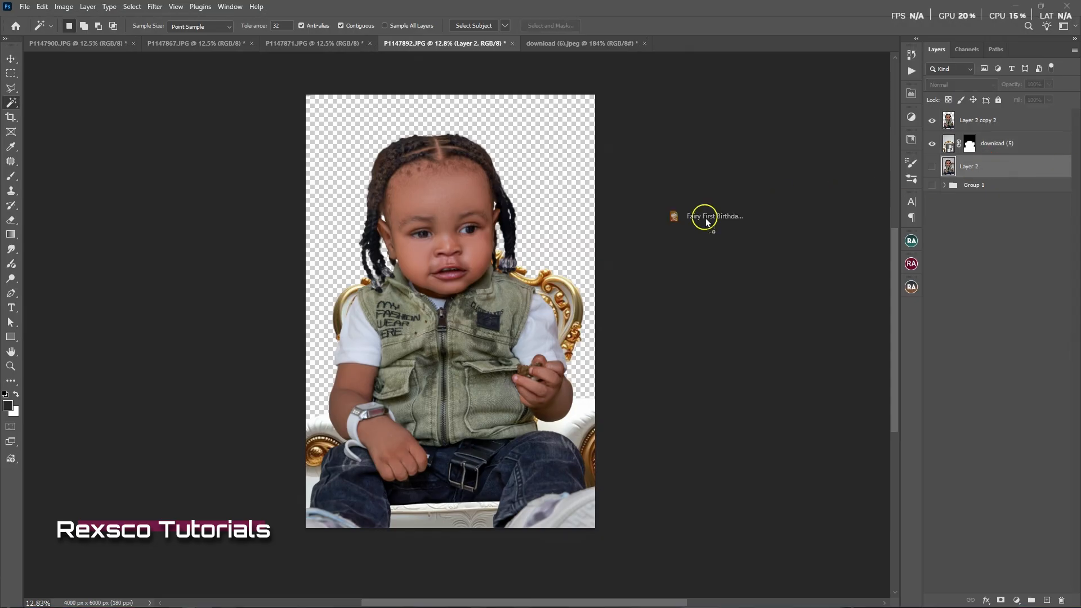
left_click_drag(707, 218, 532, 242)
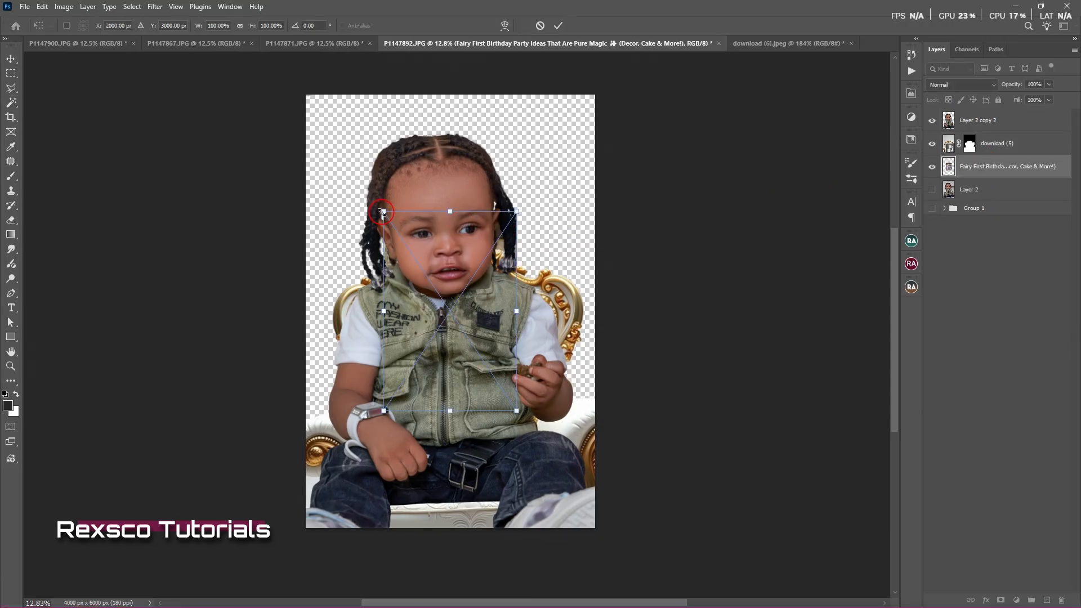
left_click_drag(382, 212, 371, 242)
scroll(611, 358, "down", 10)
left_click_drag(642, 420, 580, 300)
left_click_drag(470, 432, 607, 574)
left_click_drag(530, 473, 535, 439)
left_click(558, 26)
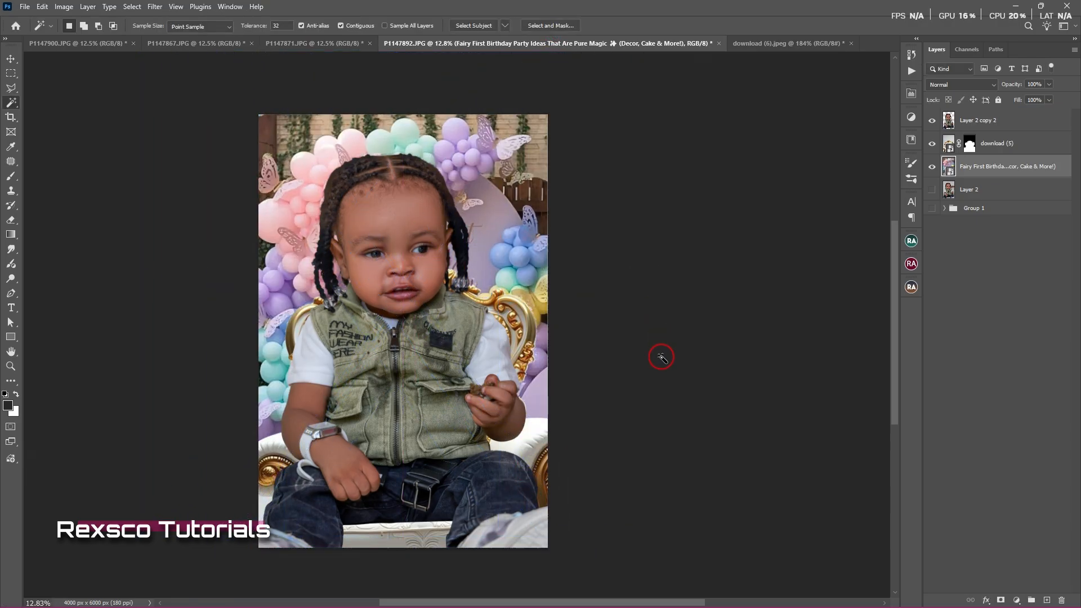
key("v")
mouse_move(504, 273)
left_mouse_down()
mouse_move(525, 255)
mouse_move(530, 269)
mouse_move(489, 261)
mouse_move(509, 265)
left_mouse_up()
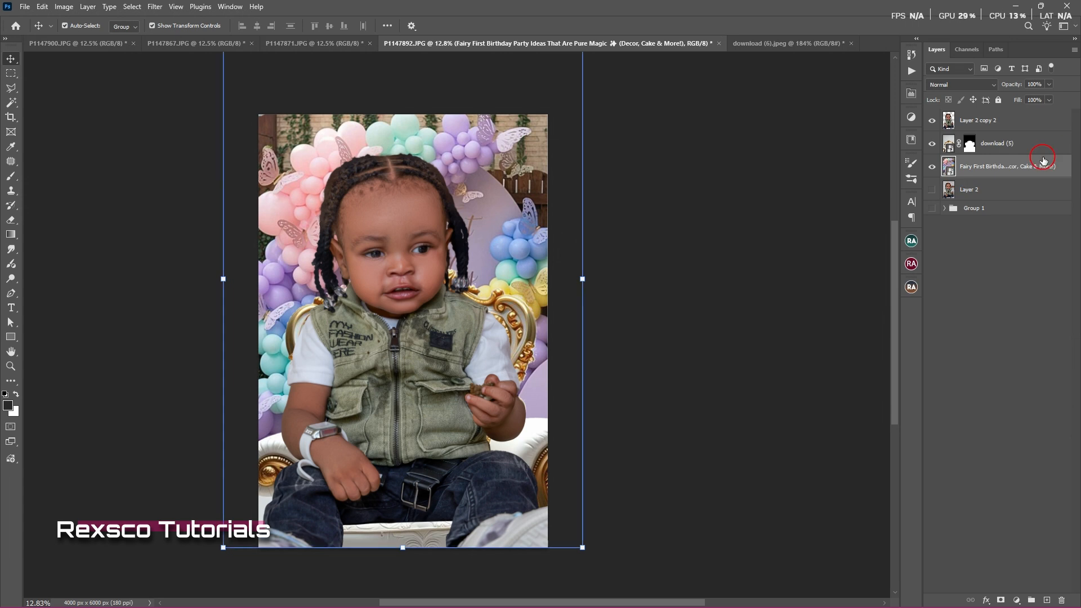
Rasterize the birthday backdrop layer.
right_click(1030, 165)
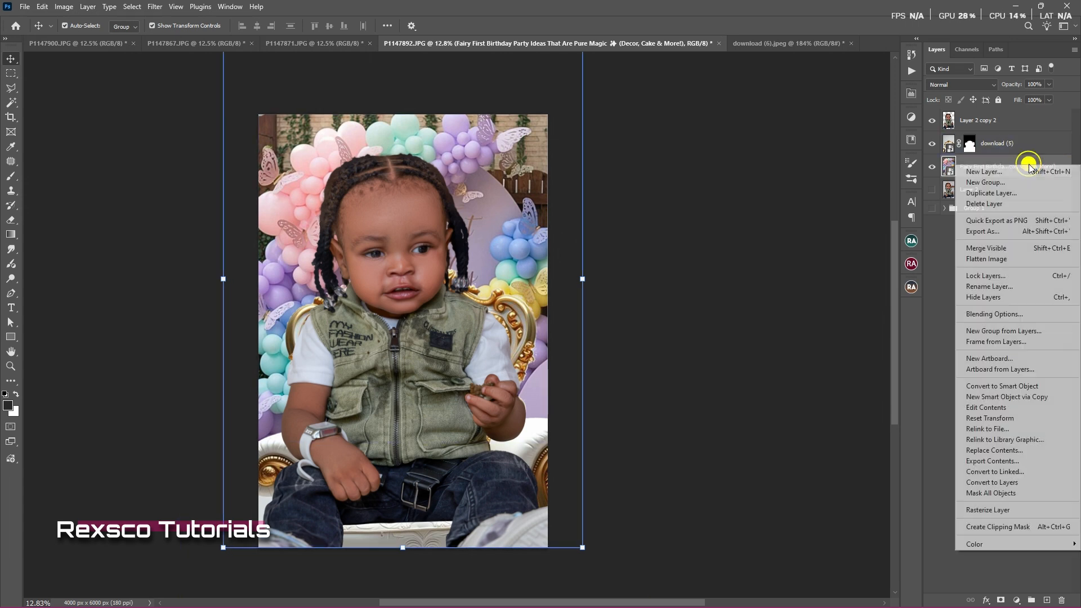
left_click(985, 509)
left_click(207, 108)
Apply a Gaussian Blur with a radius of 26.3 pixels to the birthday backdrop.
left_click(155, 6)
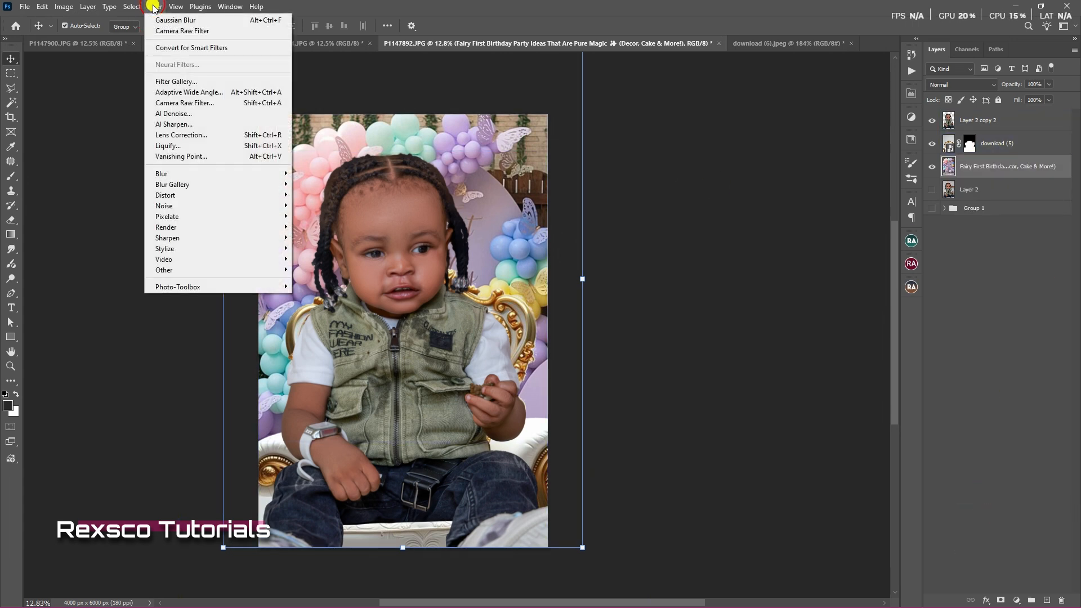
mouse_move(212, 176)
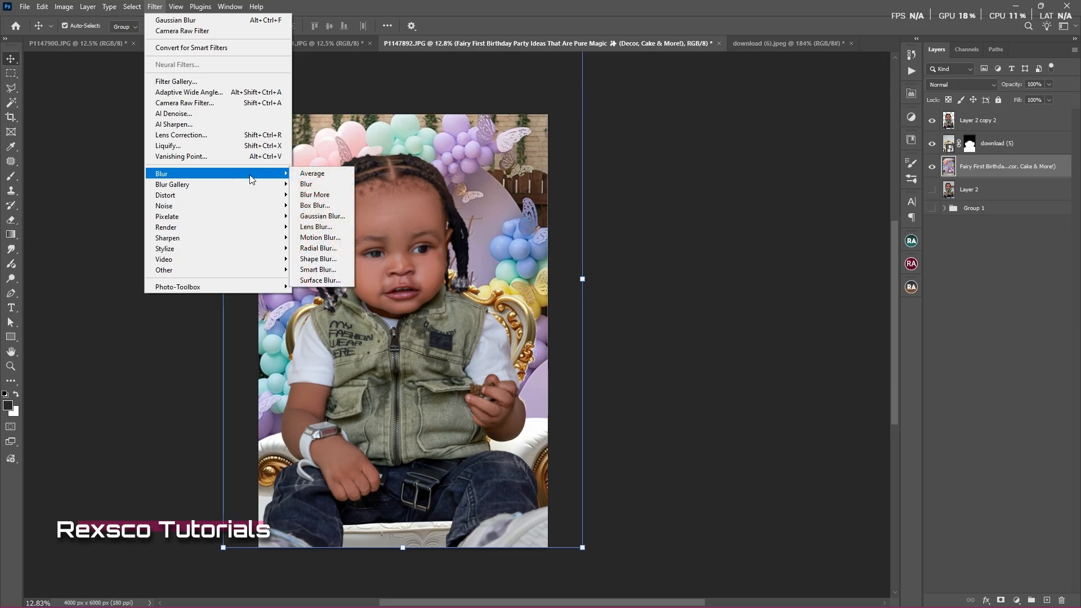
left_click(322, 217)
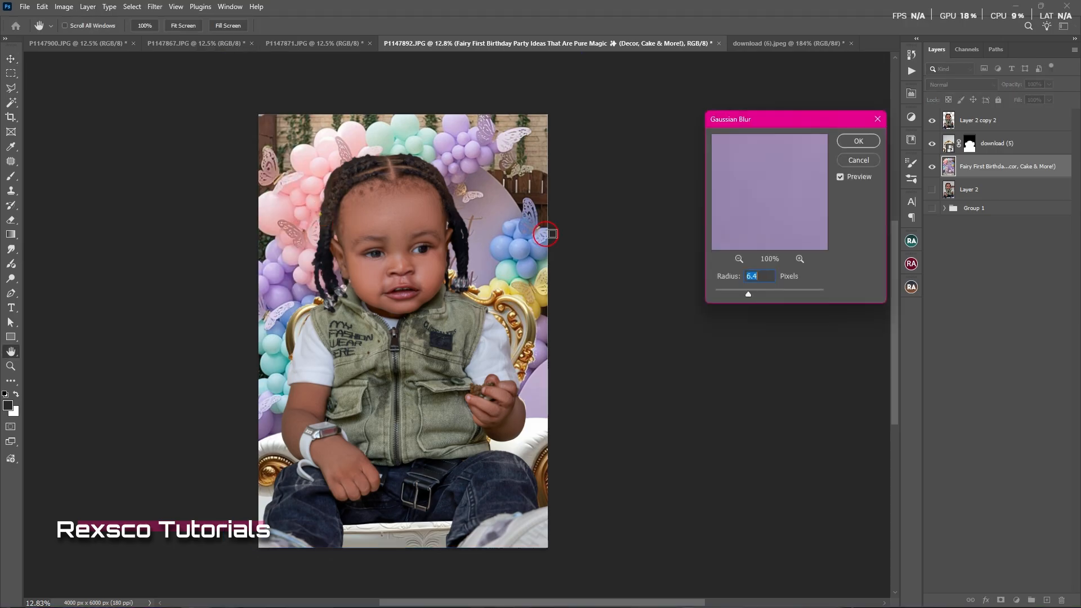
left_click(771, 294)
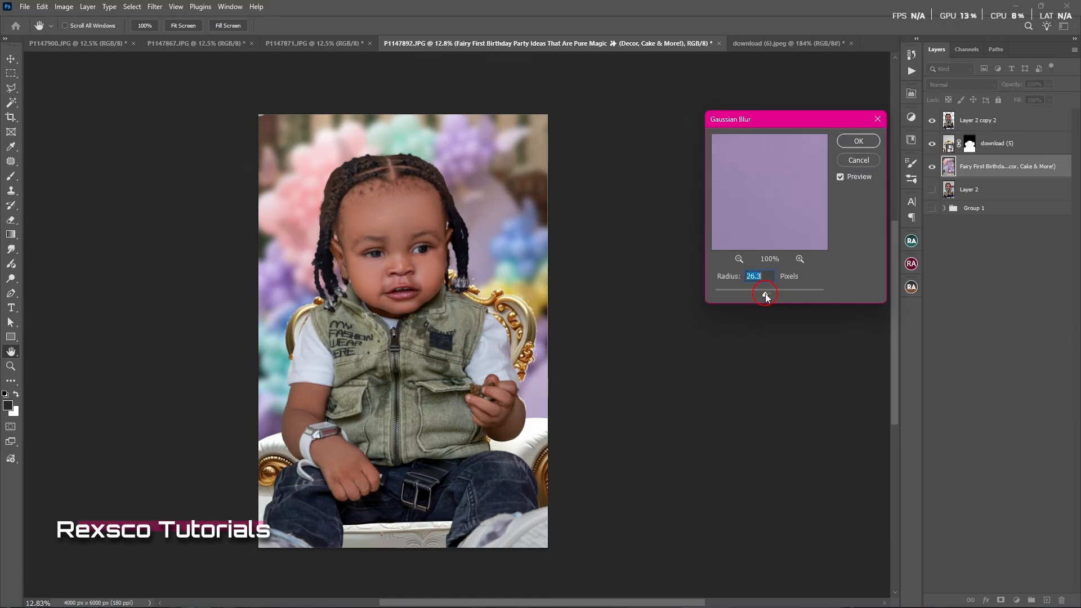
left_click(862, 141)
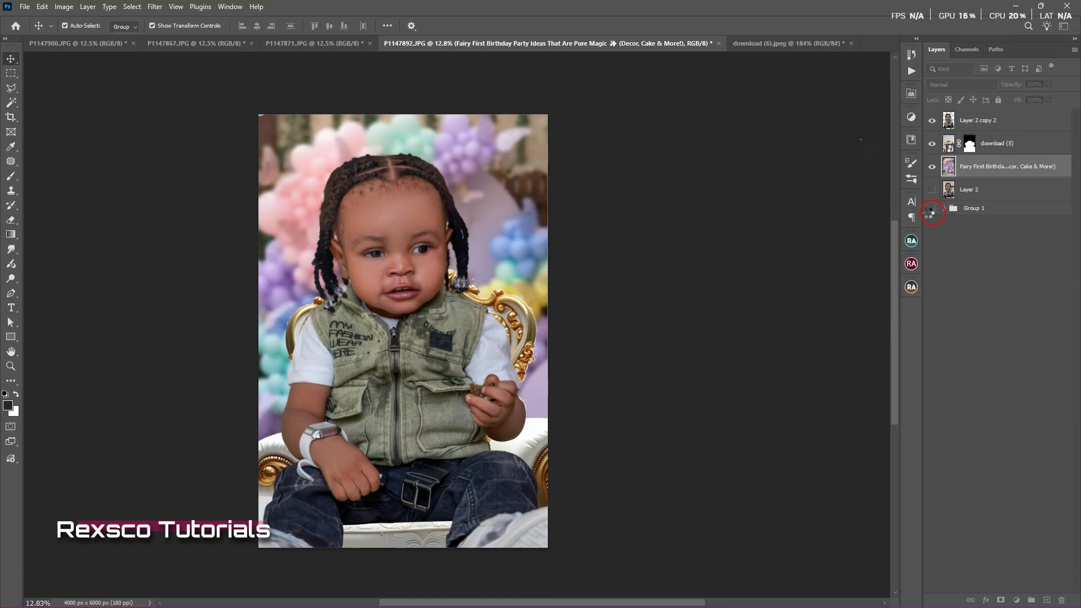
Add a Hue/Saturation adjustment above the birthday backdrop with Colorize on, hue 195, saturation 46 and lightness -17.
key("v")
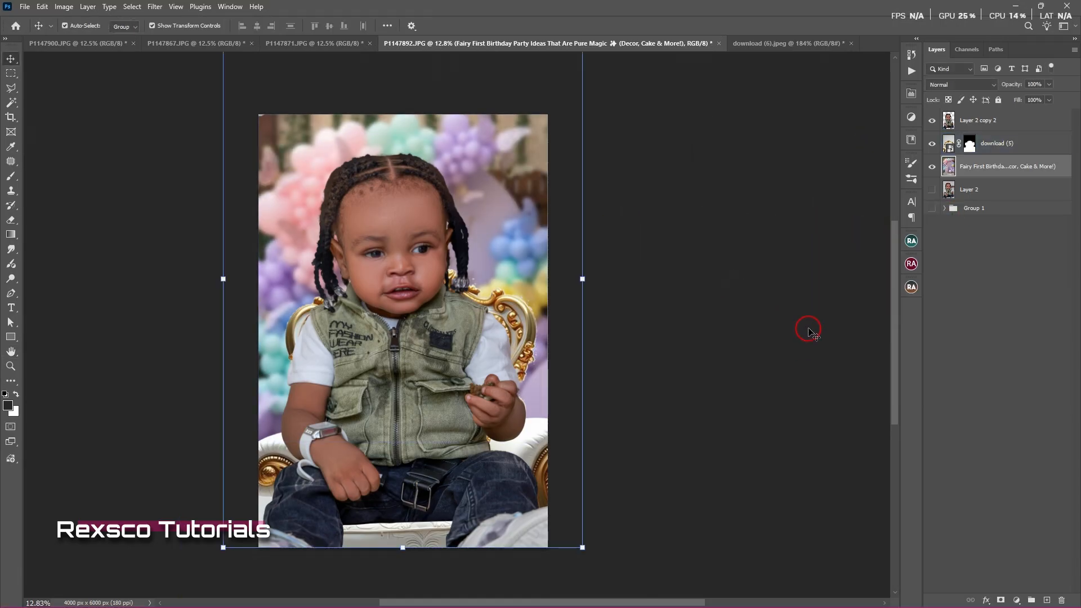
left_click(1016, 601)
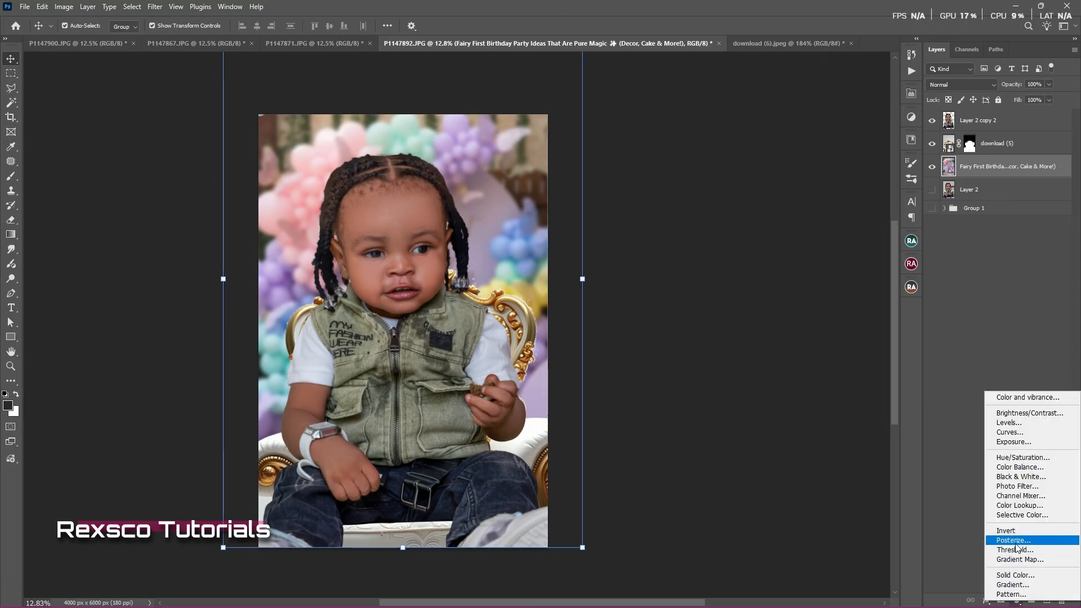
left_click(1015, 457)
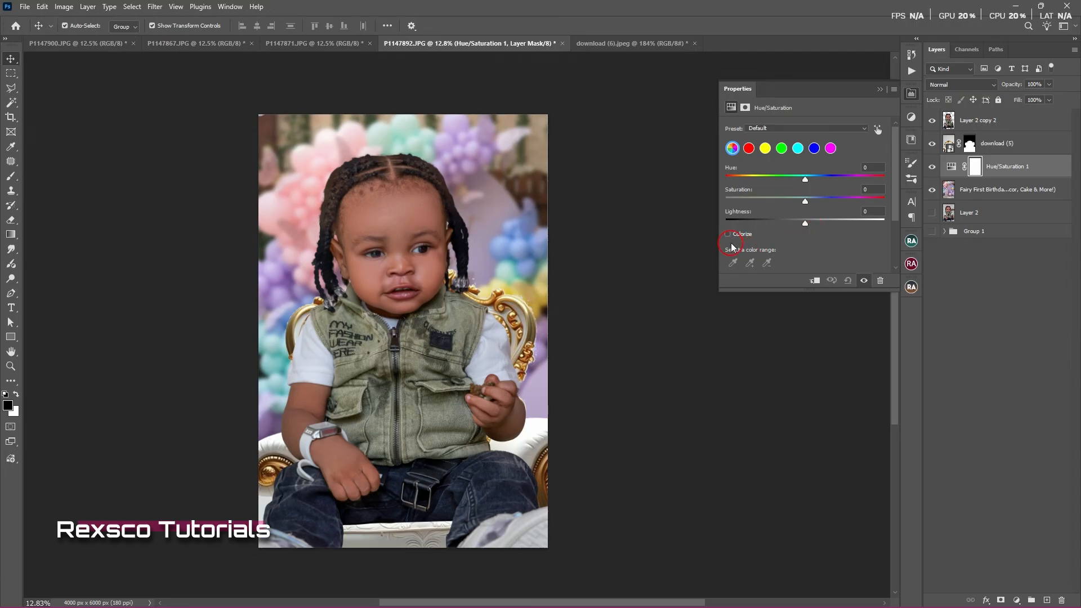
left_click(728, 235)
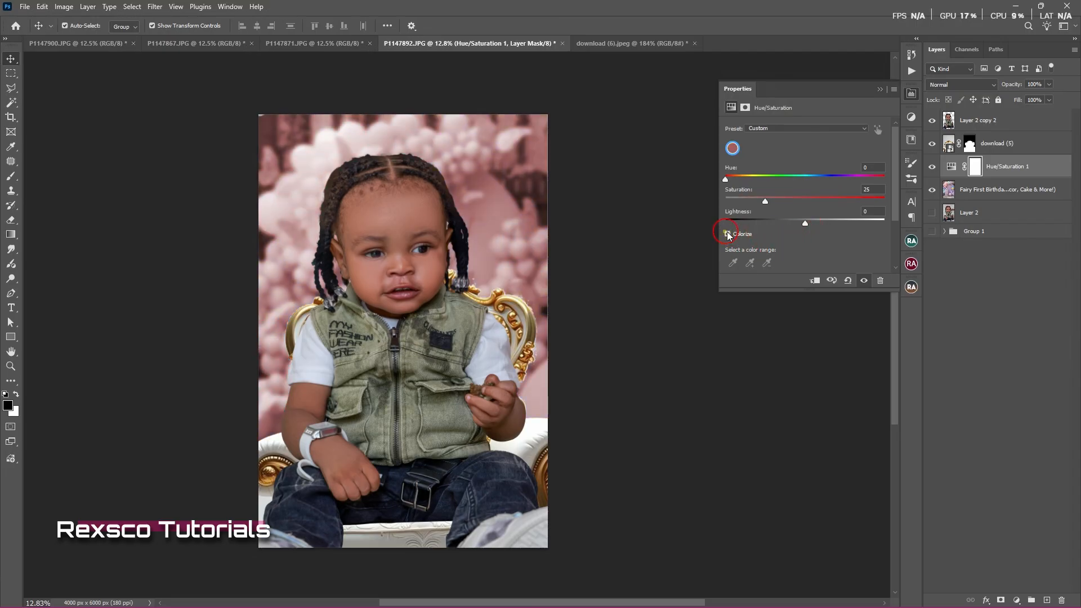
left_click_drag(727, 180, 813, 185)
mouse_move(805, 223)
left_mouse_down()
mouse_move(774, 221)
mouse_move(791, 224)
left_mouse_up()
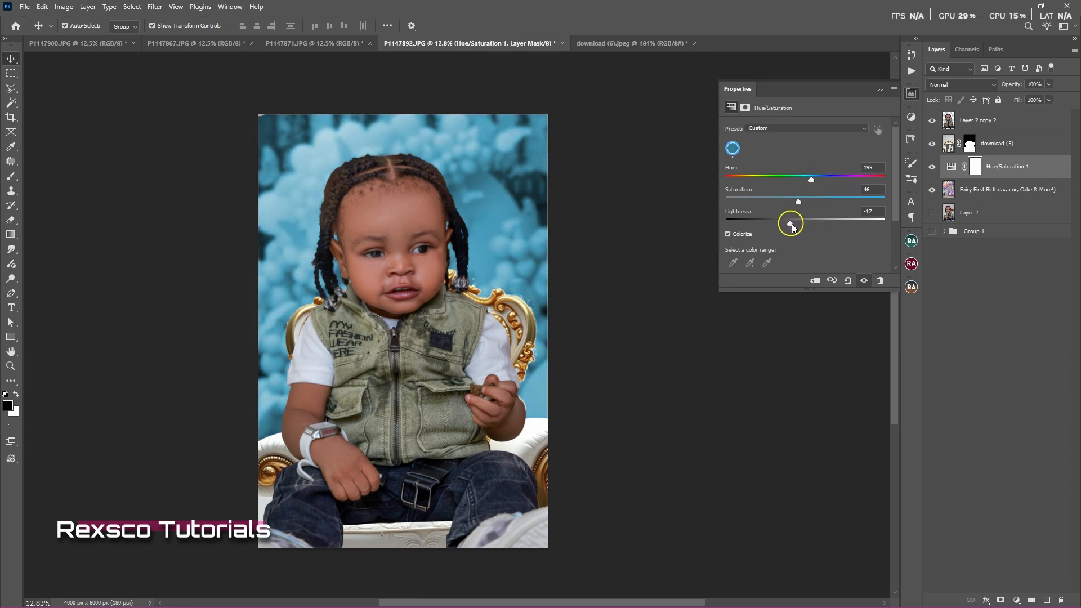
left_click(879, 94)
Set the Hue/Saturation adjustment layer's blend mode to Lighten.
left_click(984, 85)
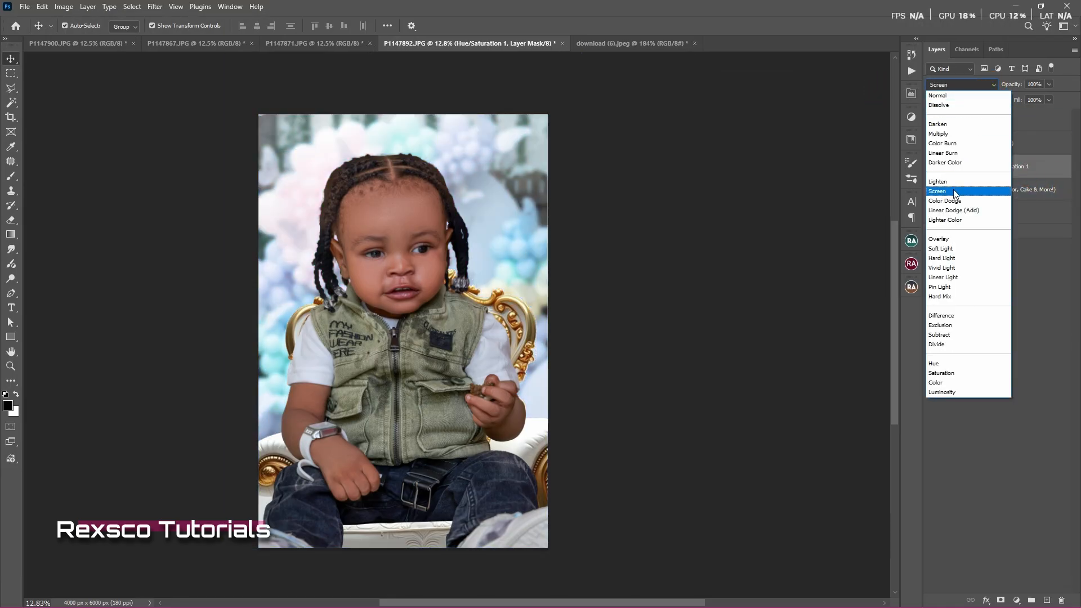
left_click(938, 182)
left_click(1006, 168)
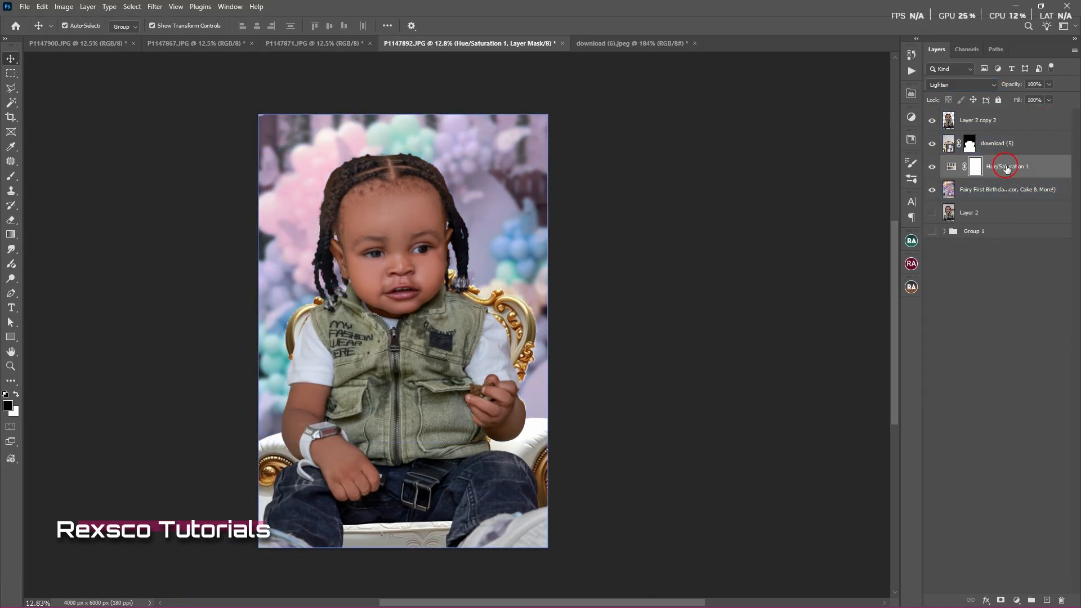
Readjust the backdrop's Hue/Saturation layer to hue 248, saturation 75 and lightness -34.
double_click(951, 169)
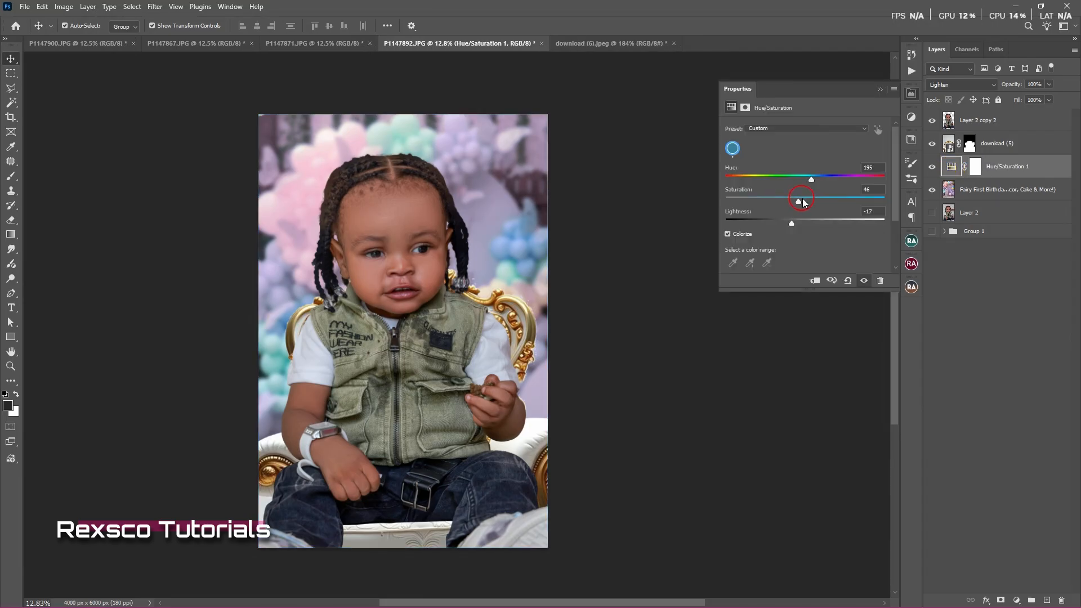
left_click_drag(827, 203, 853, 207)
mouse_move(791, 223)
left_mouse_down()
mouse_move(769, 223)
mouse_move(778, 227)
left_mouse_up()
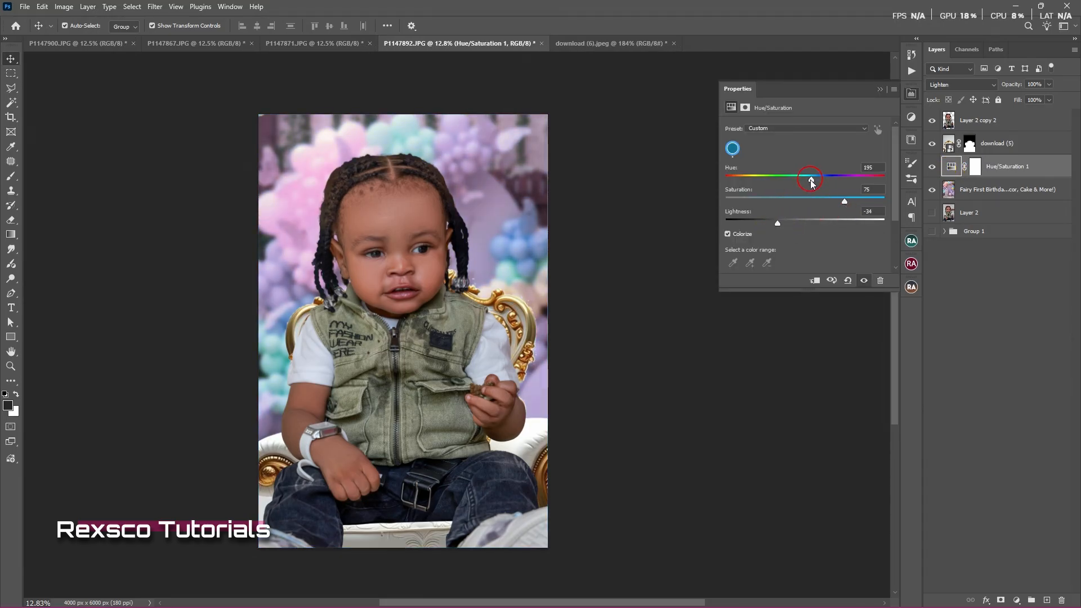
left_click_drag(812, 183, 839, 188)
left_click(879, 91)
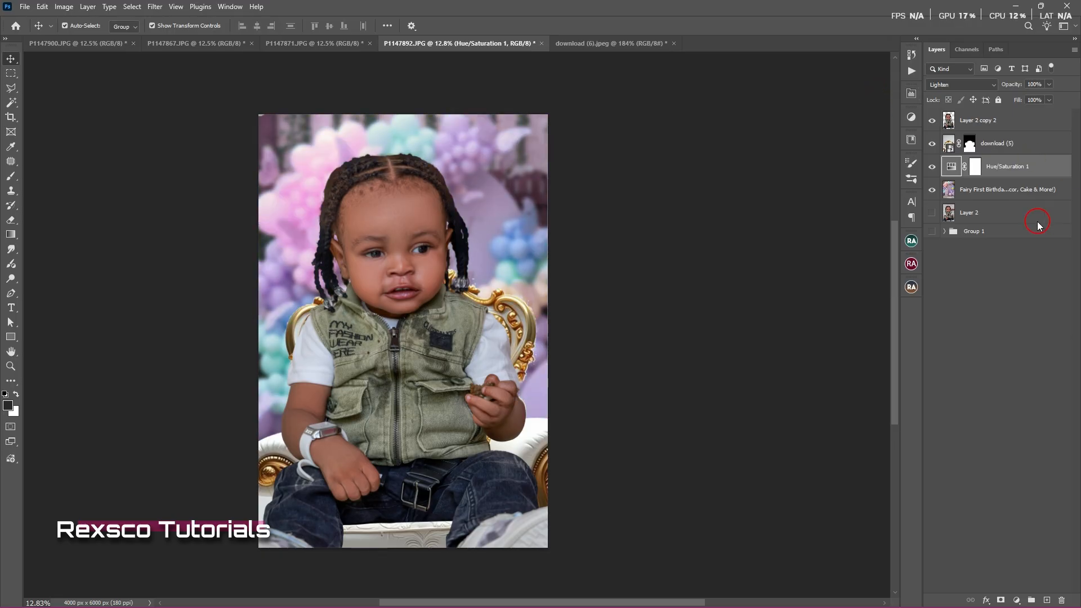
Add a Levels adjustment above the Hue/Saturation layer, raise its shadow input to the maximum and reduce the layer's opacity to 32%.
left_click(1016, 601)
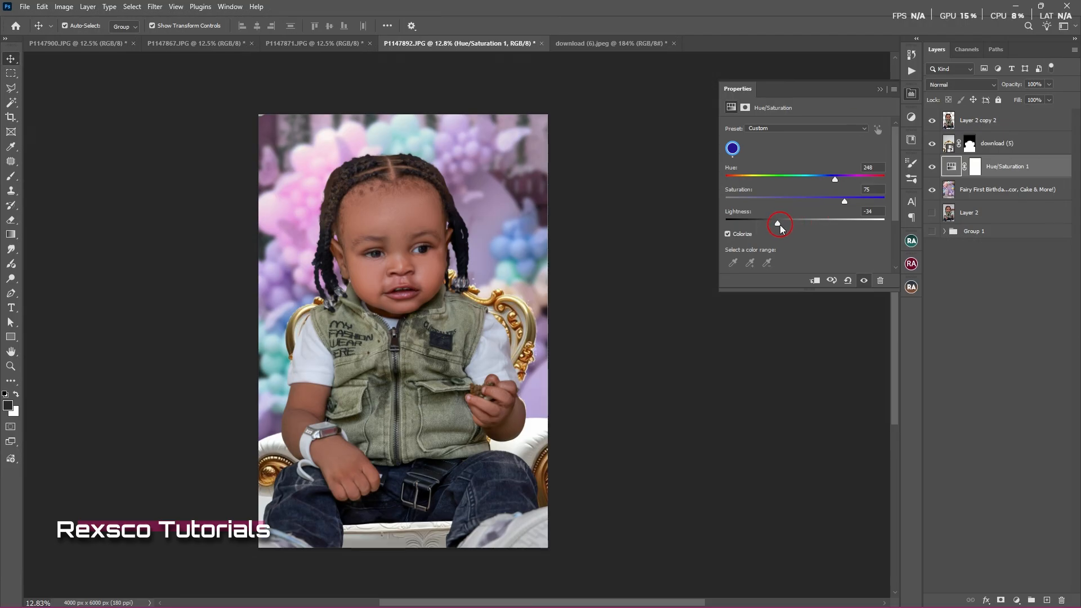
left_click(877, 89)
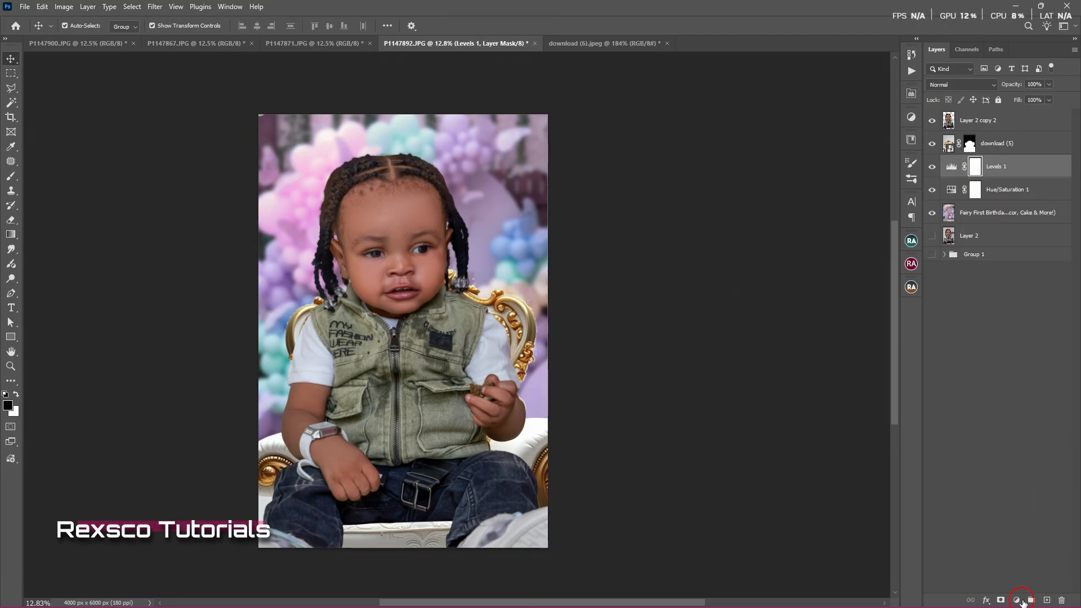
double_click(951, 166)
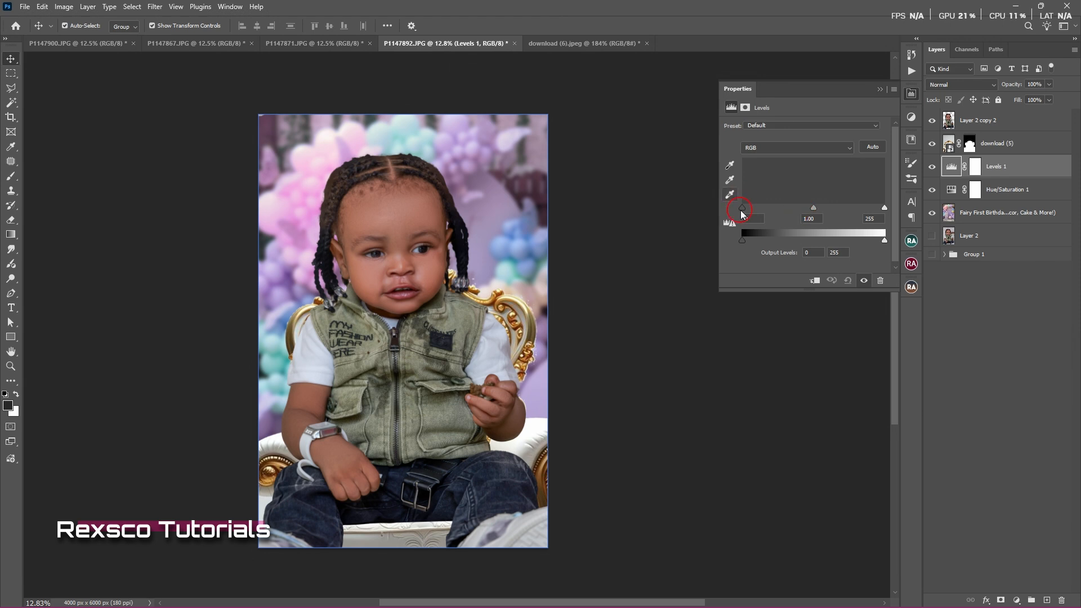
left_click_drag(743, 208, 940, 207)
left_click(877, 92)
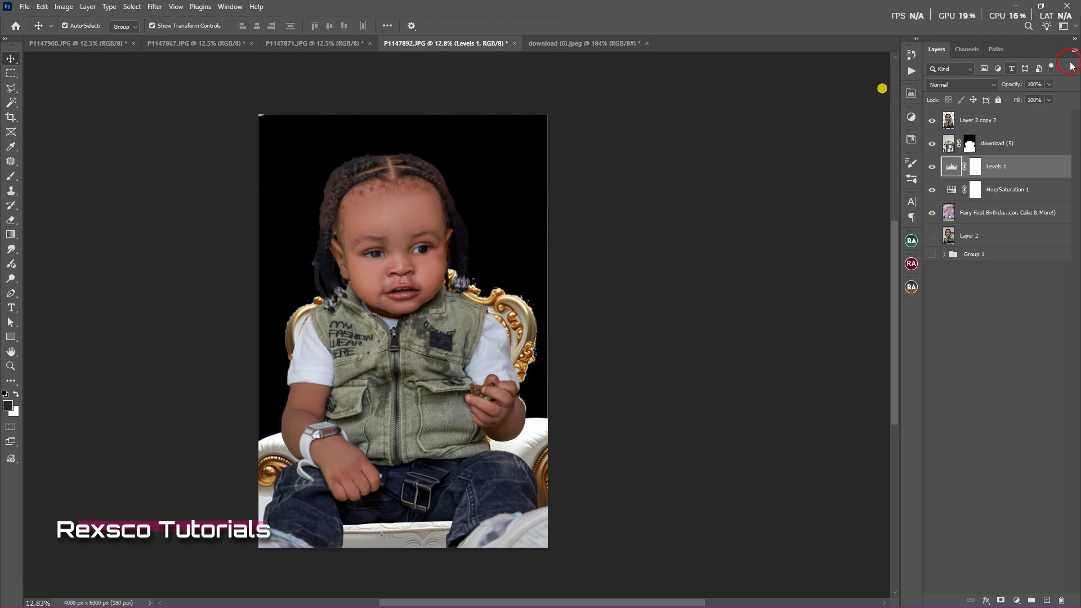
left_click_drag(1051, 84, 1014, 99)
left_click(688, 282)
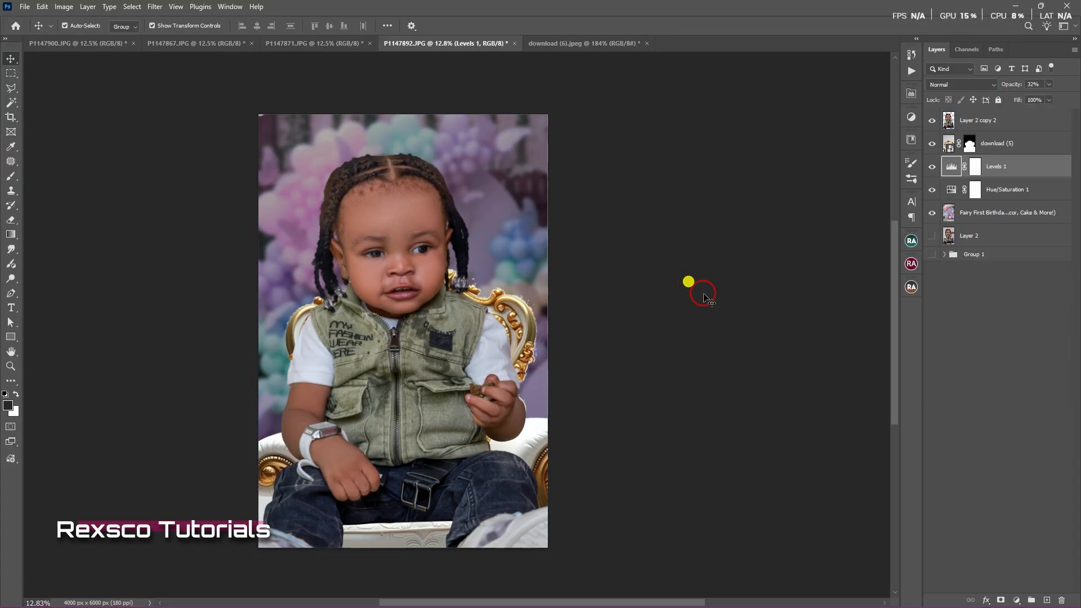
Hide the child layer Layer 2 copy 2 and load the chair's layer mask as a selection.
left_click(396, 218)
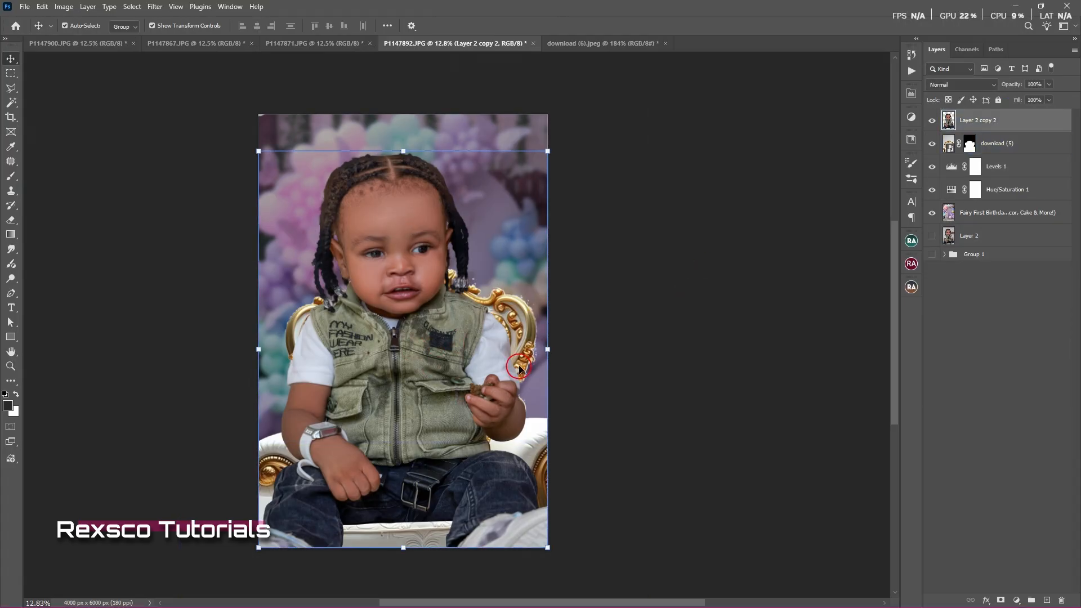
left_click(520, 368)
left_click(931, 121)
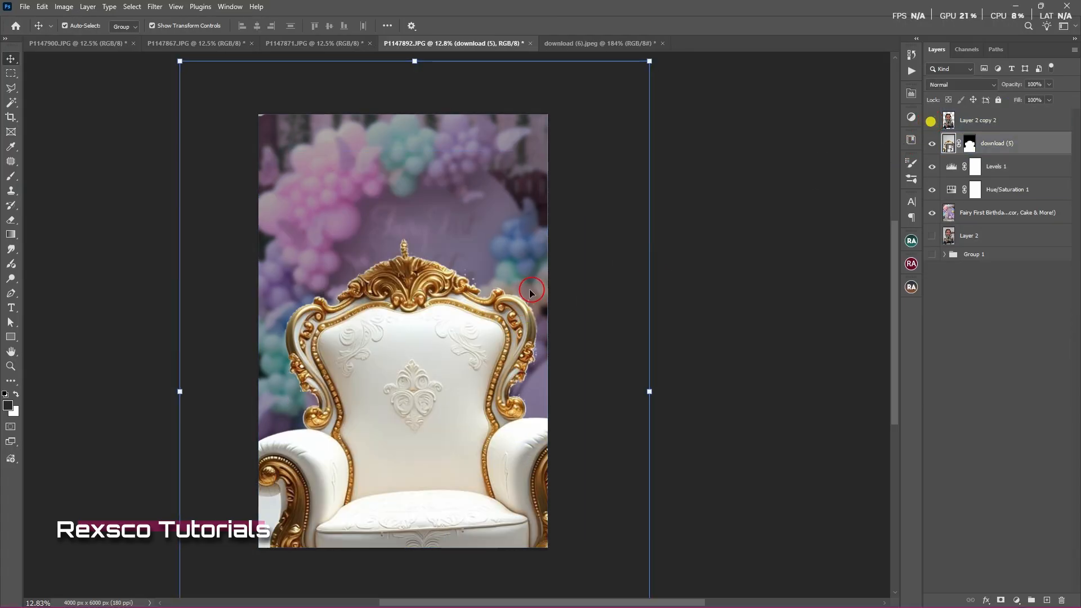
scroll(448, 278, "up", 1)
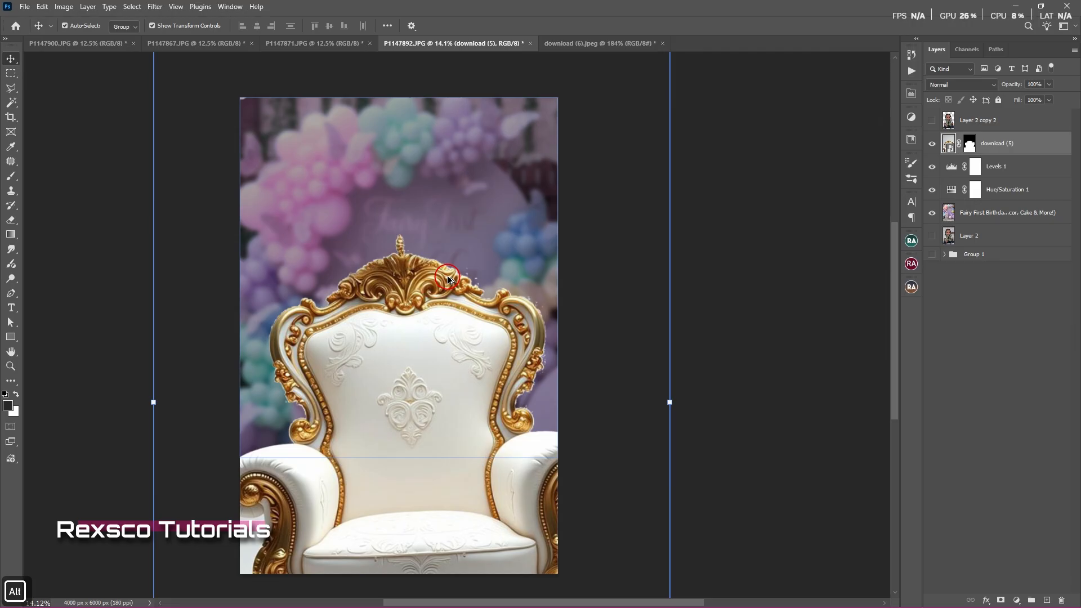
scroll(448, 279, "up", 7)
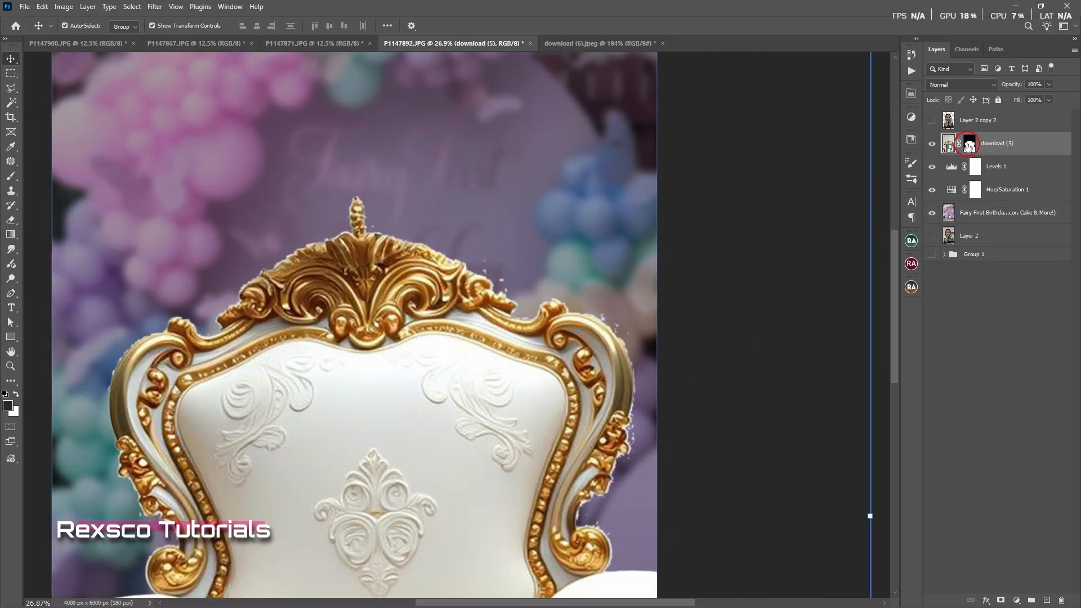
left_click(969, 145, "ctrl")
left_click(592, 281)
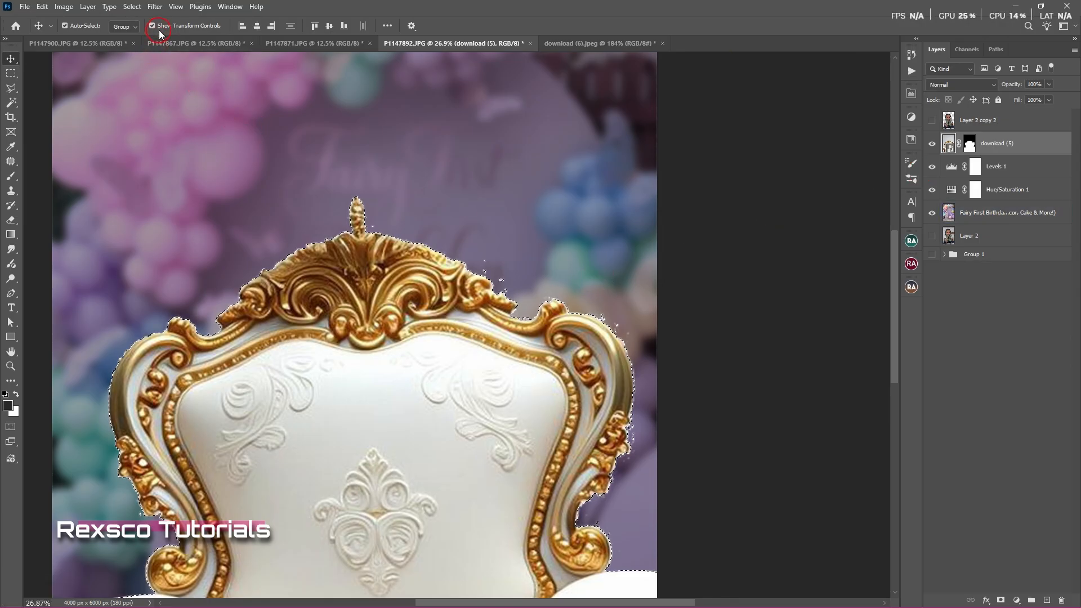
Contract the chair selection to sit inside the white fringe and invert it.
left_click(136, 6)
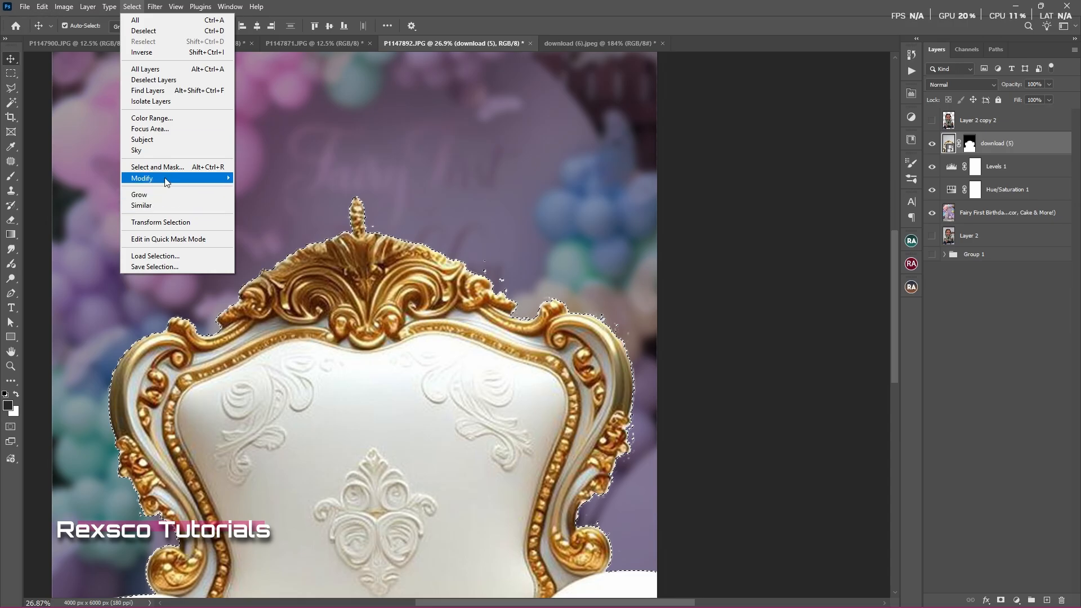
mouse_move(167, 181)
left_click(248, 213)
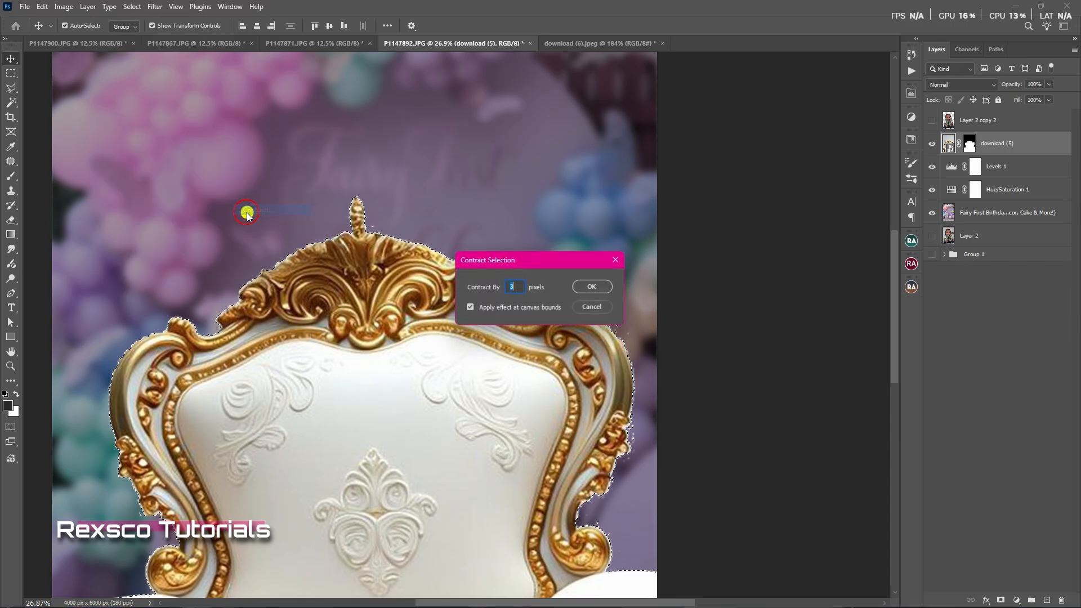
left_click(577, 290)
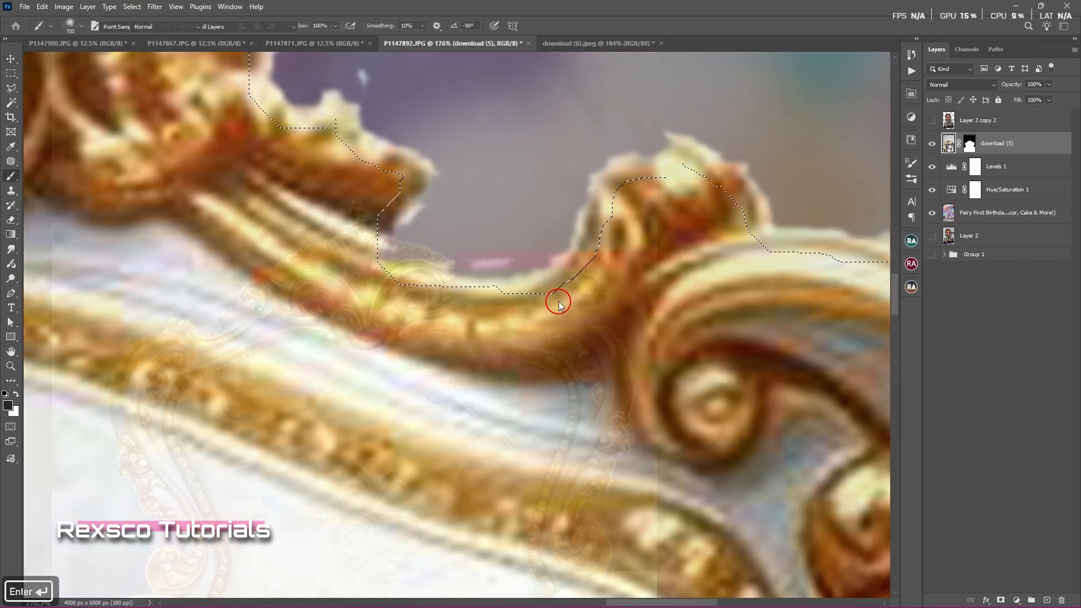
scroll(550, 249, "down", 10)
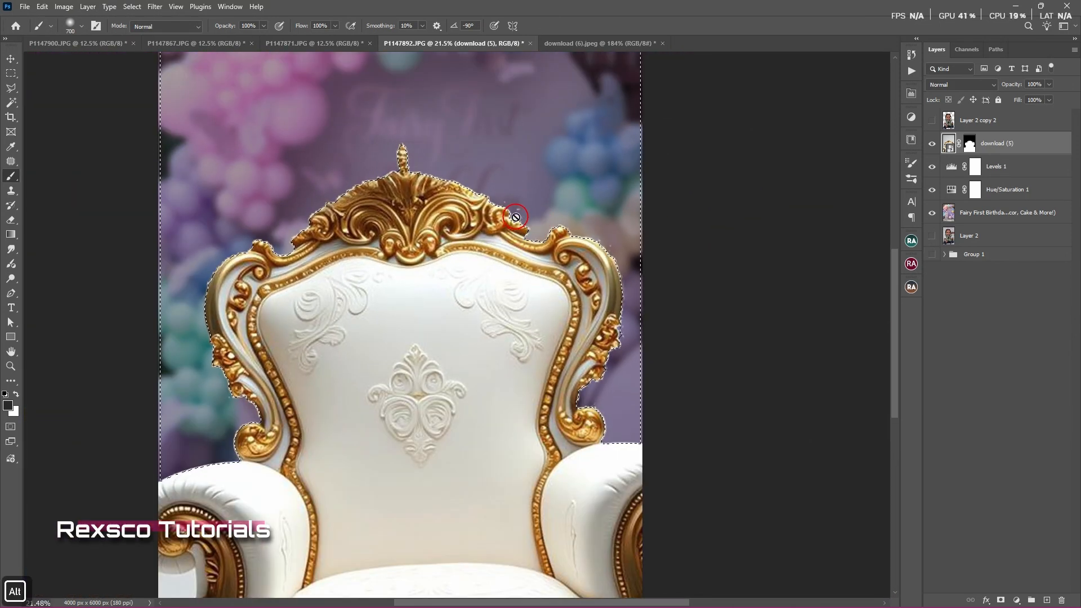
Paint black on the chair's layer mask within the inverted selection to remove the edge fringe, and deselect.
left_click(963, 146)
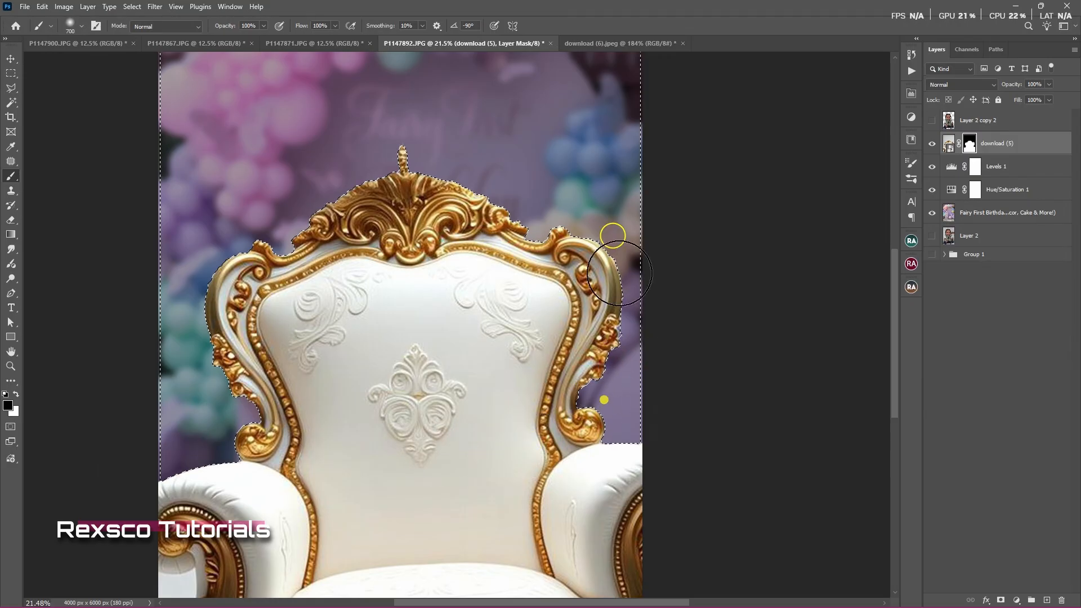
key("ctrl+d")
scroll(428, 192, "up", 5)
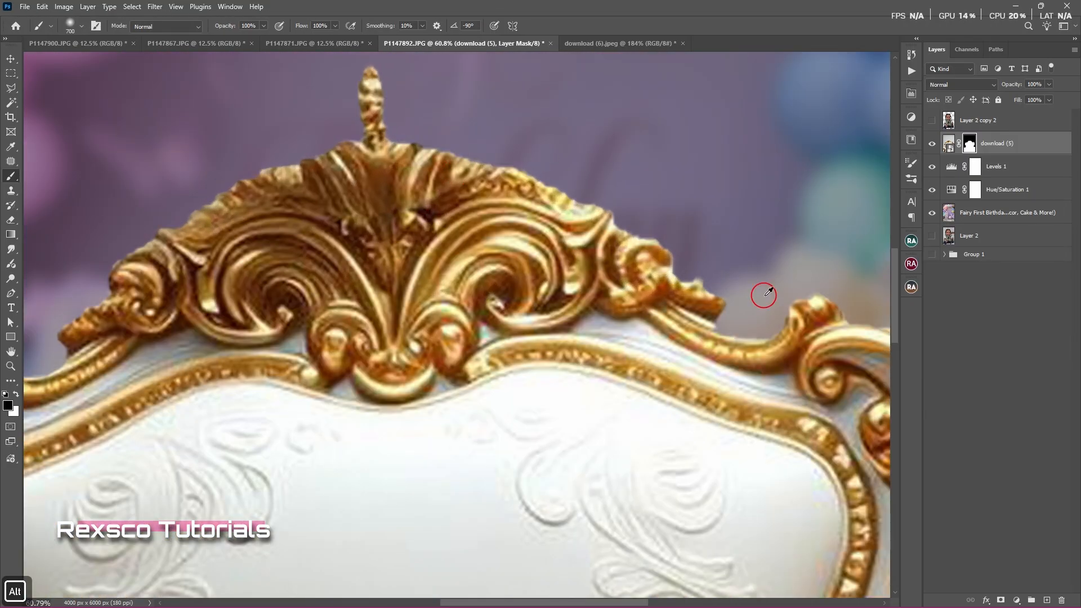
scroll(765, 294, "down", 6)
scroll(555, 419, "up", 5)
scroll(498, 422, "down", 6)
left_click_drag(633, 400, 551, 376)
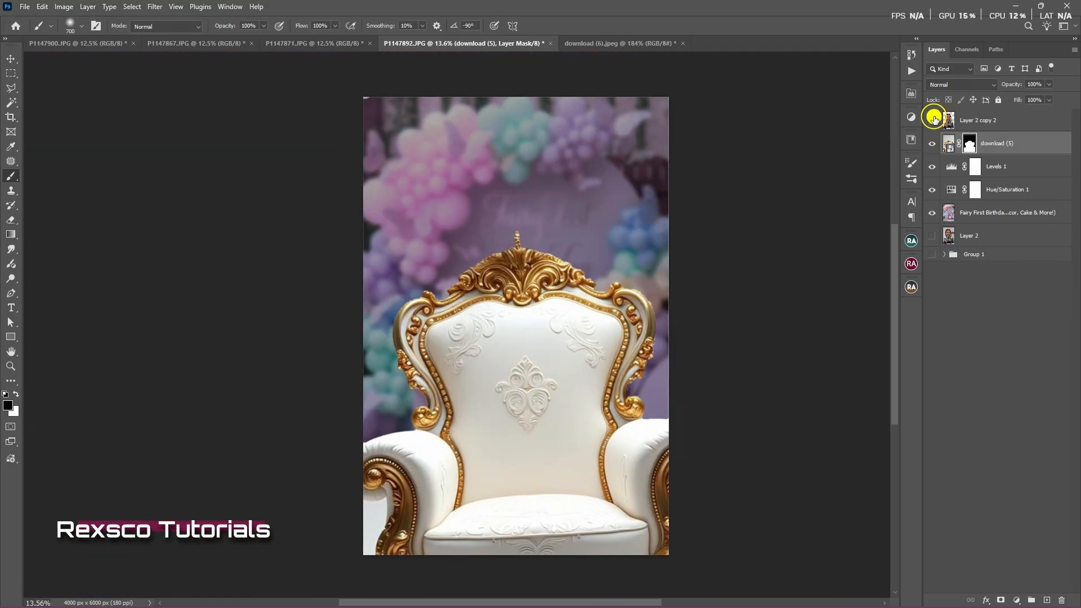
Show the child layer again and examine how the child sits against the chair and backdrop.
left_click(933, 120)
key("v")
scroll(556, 290, "down", 1)
scroll(555, 291, "up", 2)
scroll(556, 290, "down", 1)
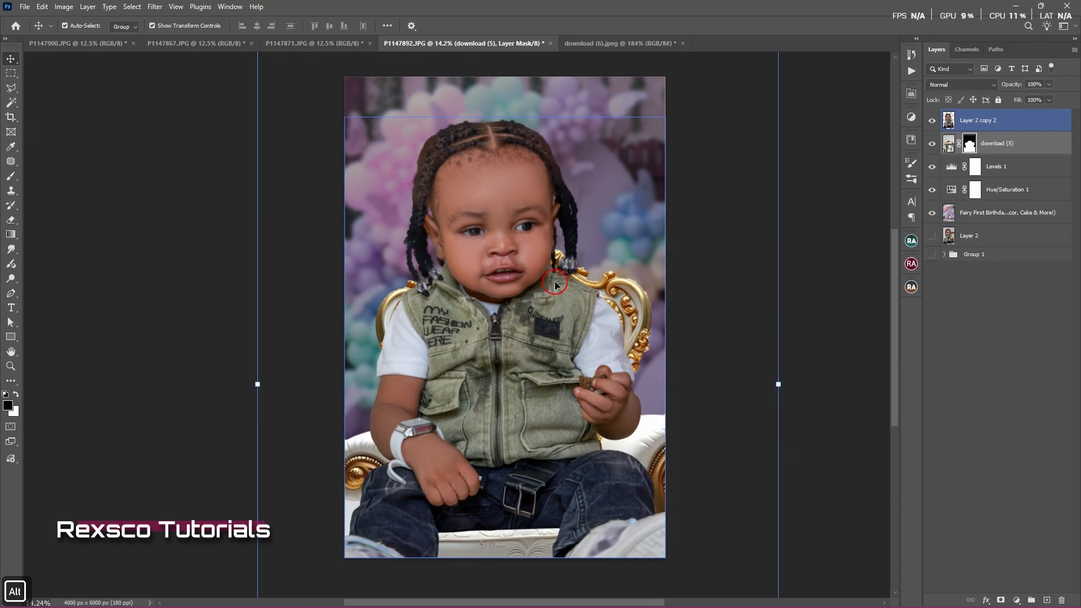
scroll(464, 201, "up", 4)
scroll(514, 193, "down", 1)
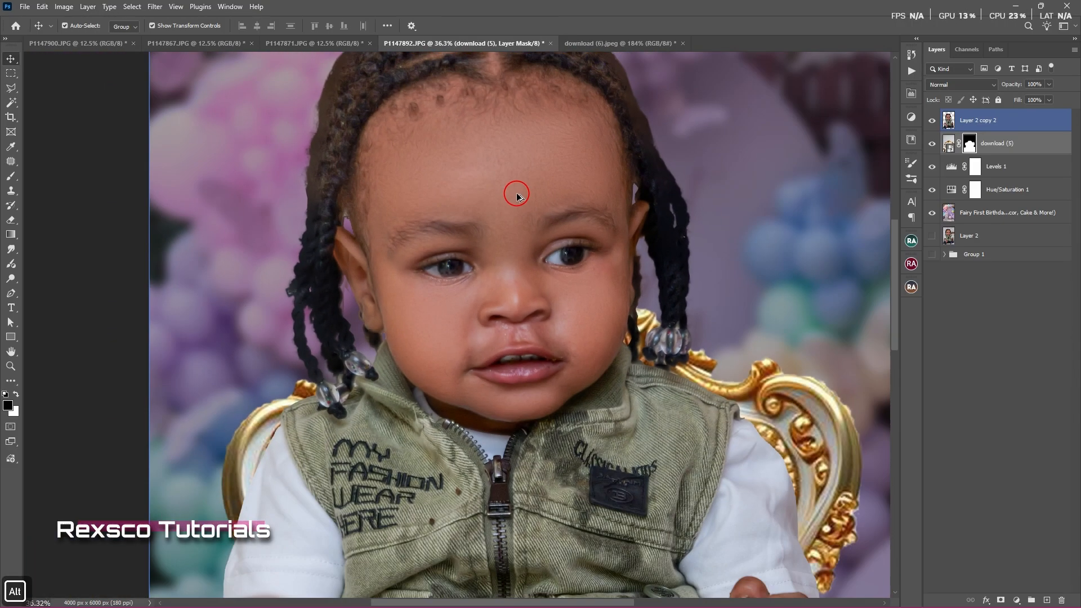
Duplicate the child layer Layer 2 copy 2 and open the duplicate in the SkinFiner filter.
left_click(986, 121)
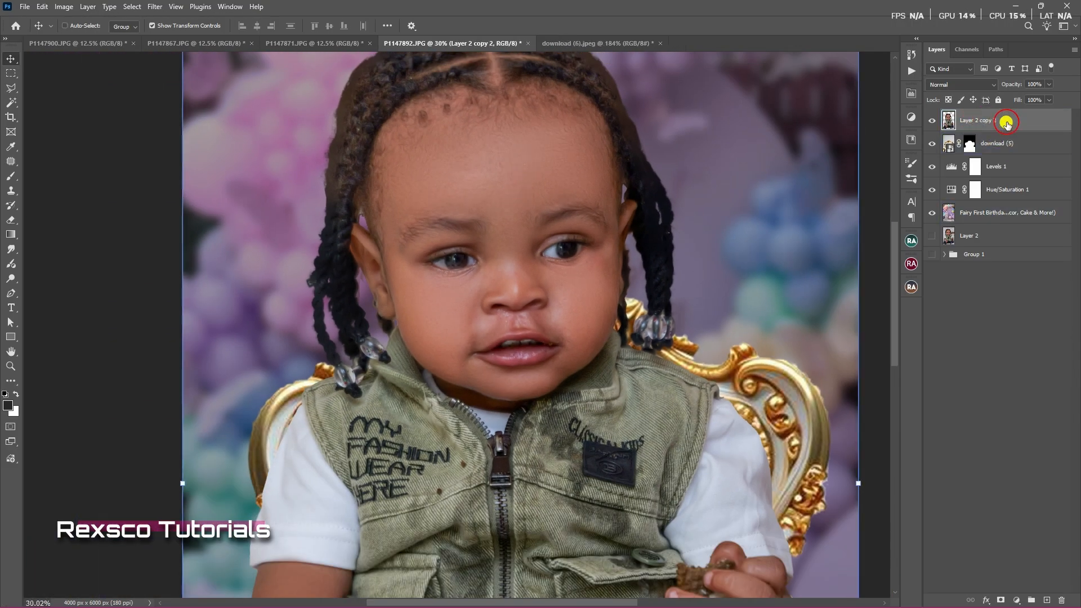
key("ctrl+j")
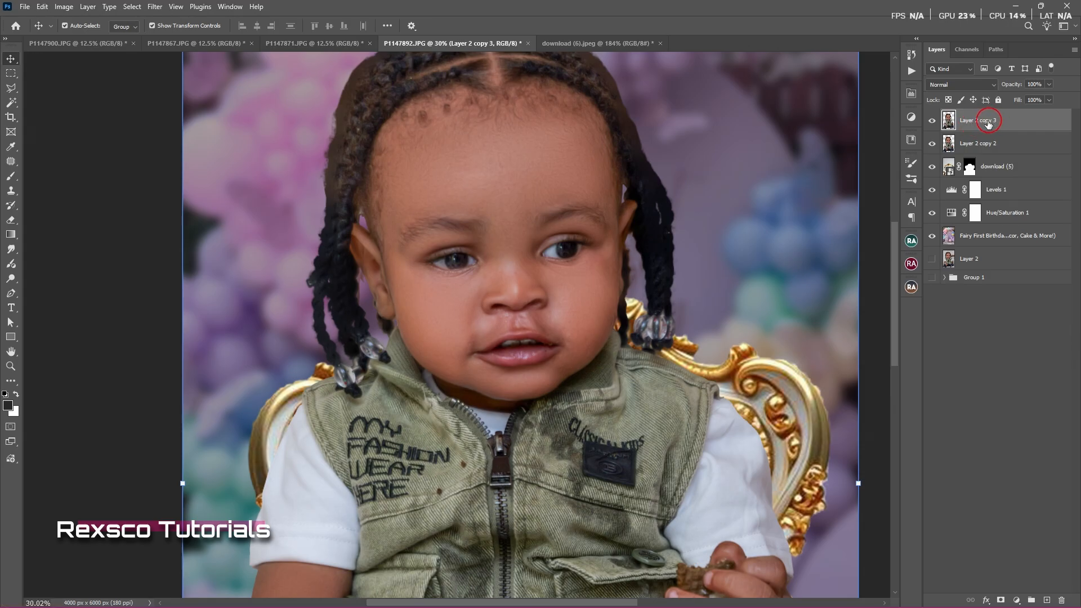
left_click(155, 7)
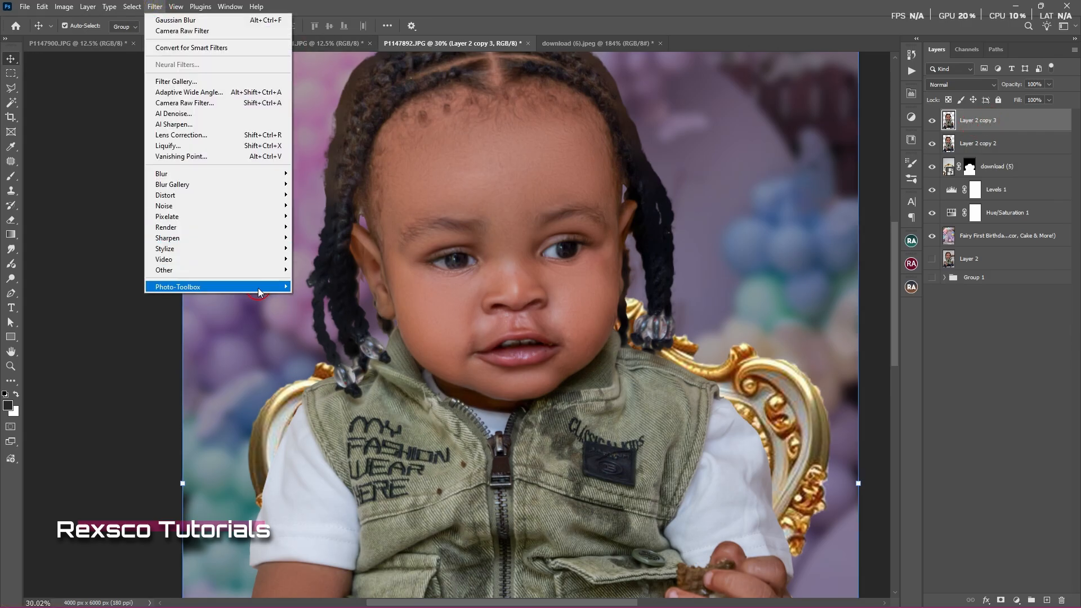
mouse_move(259, 292)
left_click(316, 287)
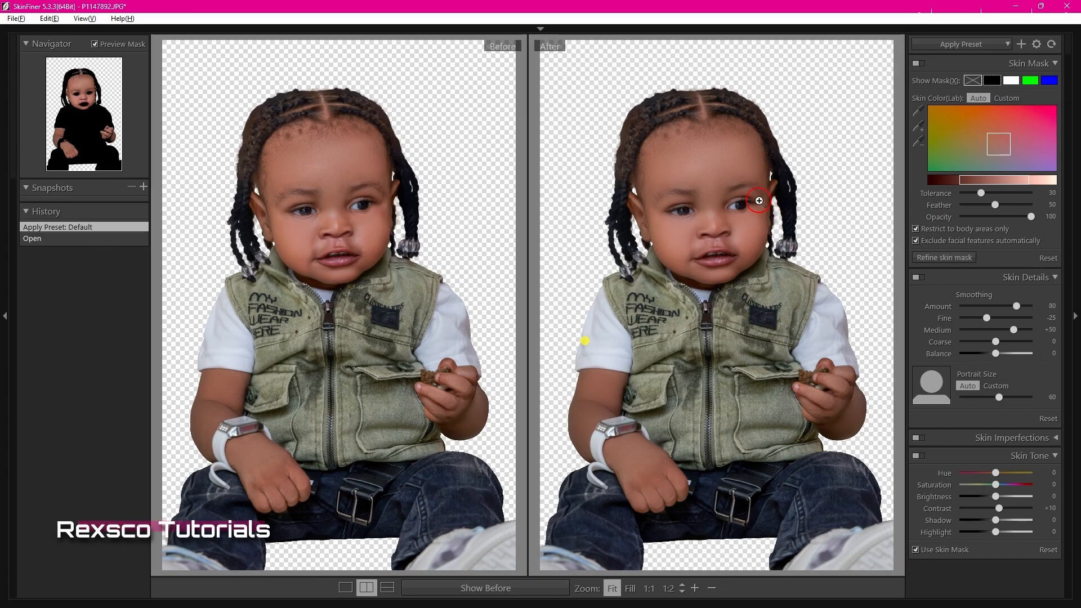
Zoom in on the child's face in SkinFiner, choose the Smoothing-Light and Skin Tone-Lightening presets, and apply the filter.
key("alt")
left_click(706, 170)
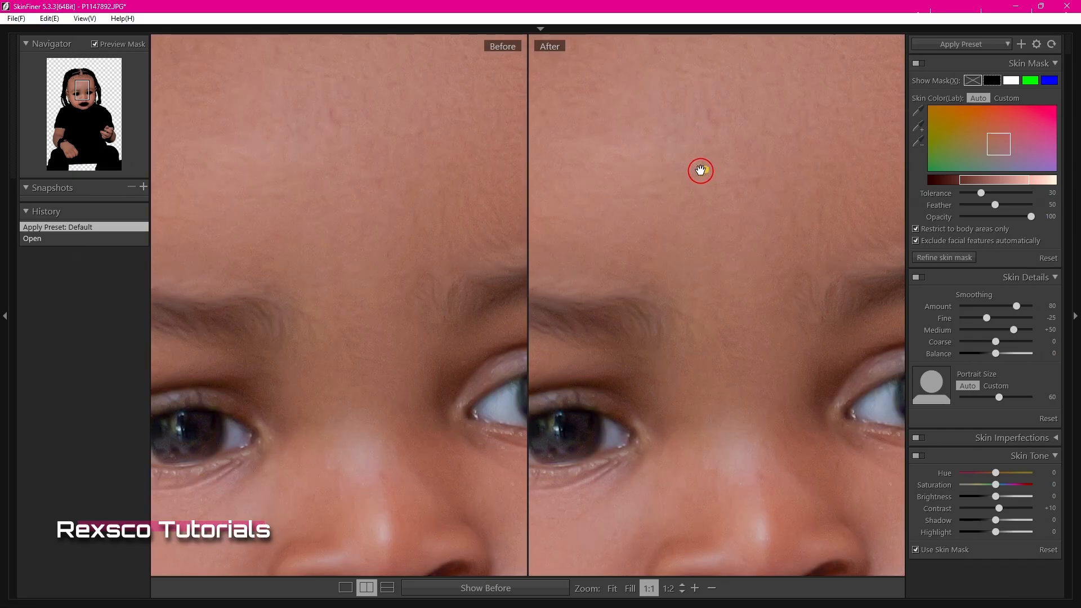
scroll(711, 232, "down", 1)
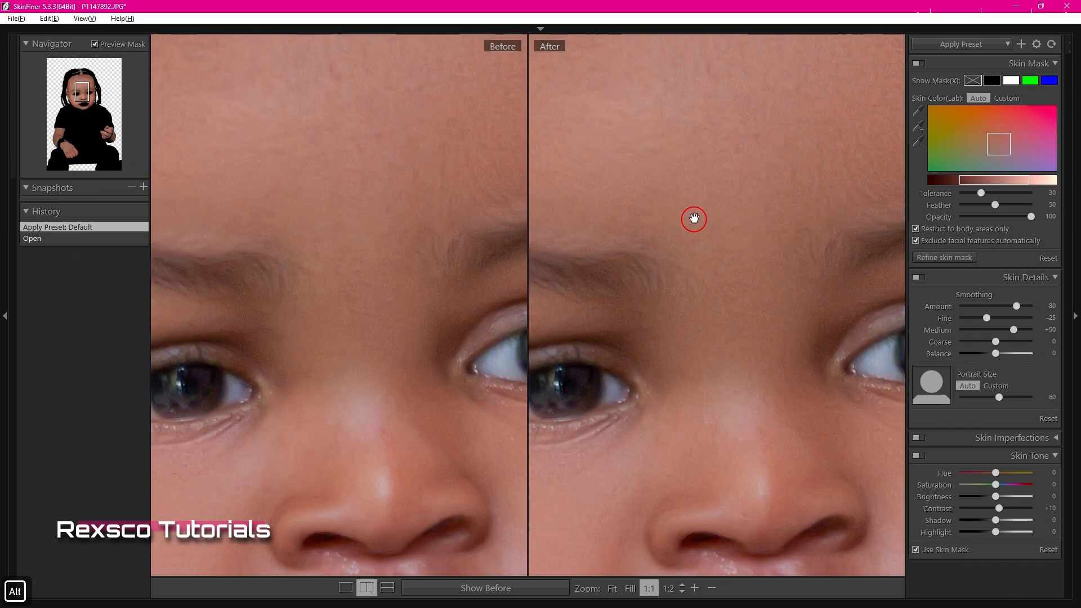
left_click(694, 219, "ctrl")
left_click(693, 219, "ctrl")
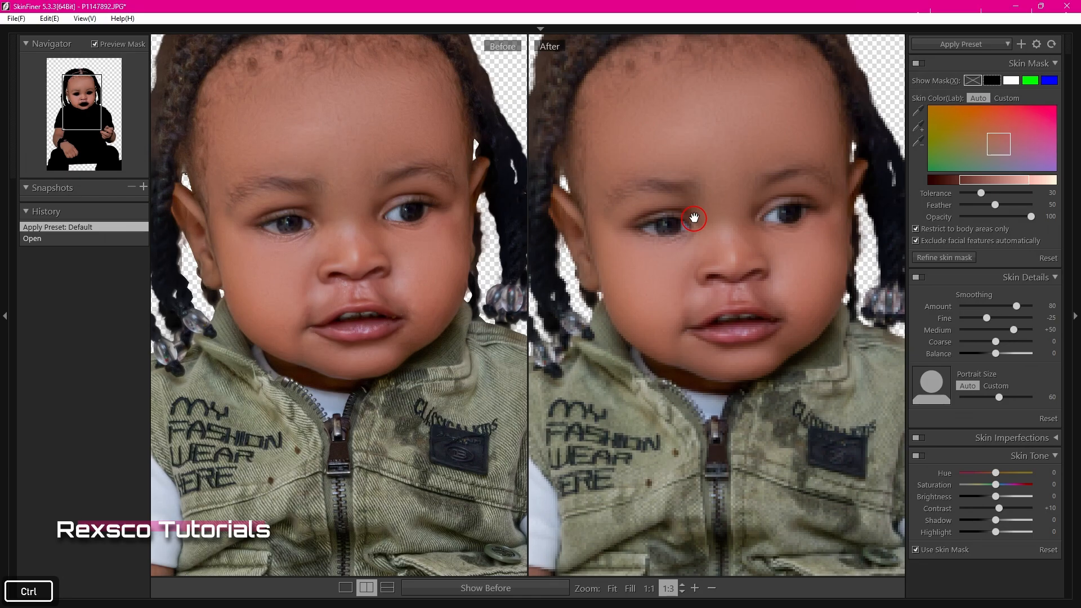
left_click(694, 218, "ctrl")
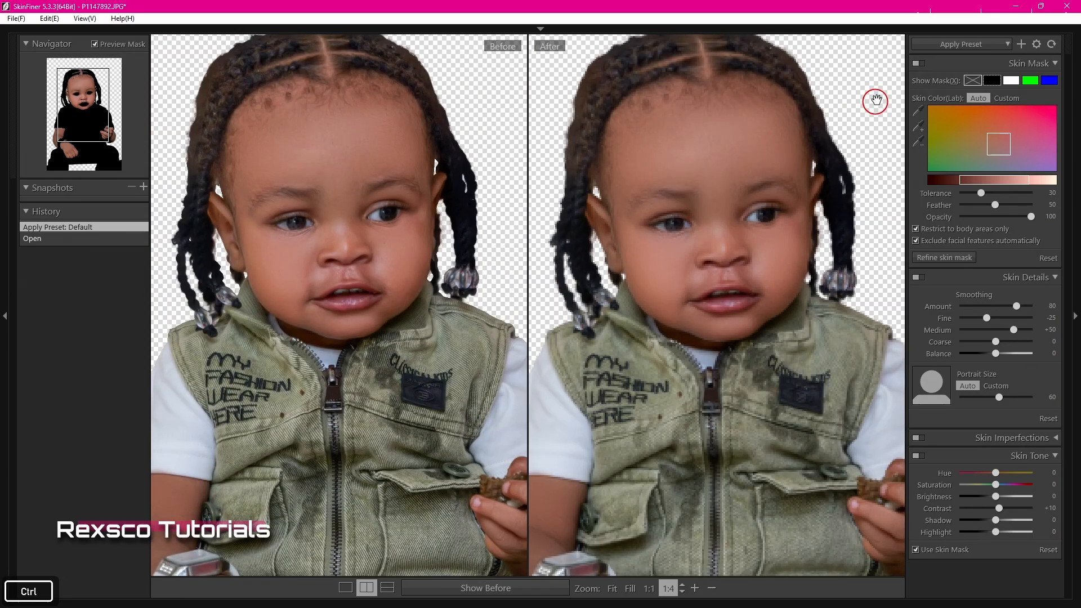
left_click(966, 49)
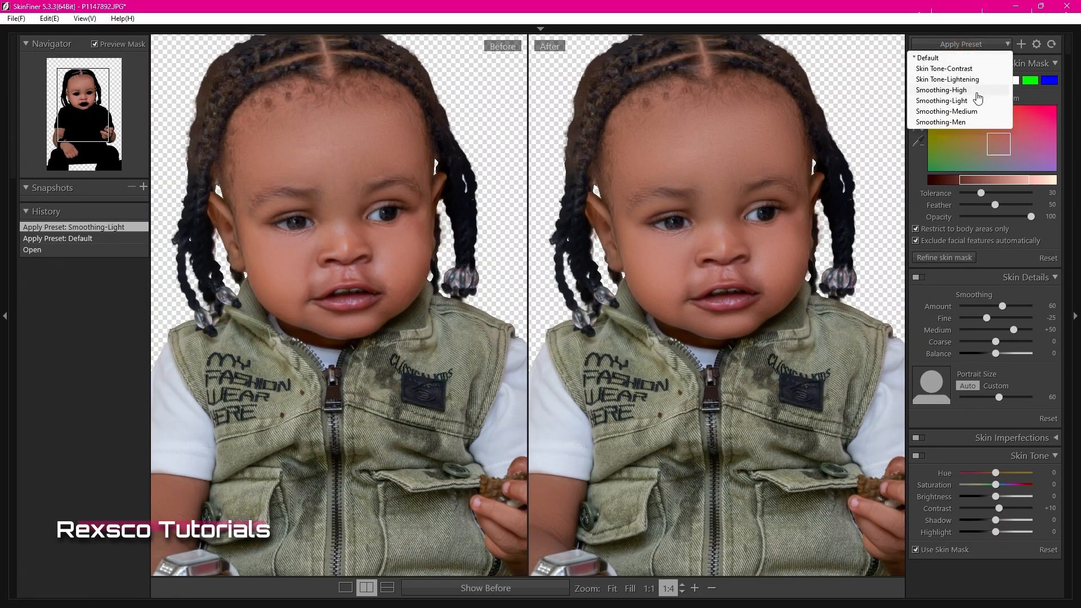
left_click(961, 79)
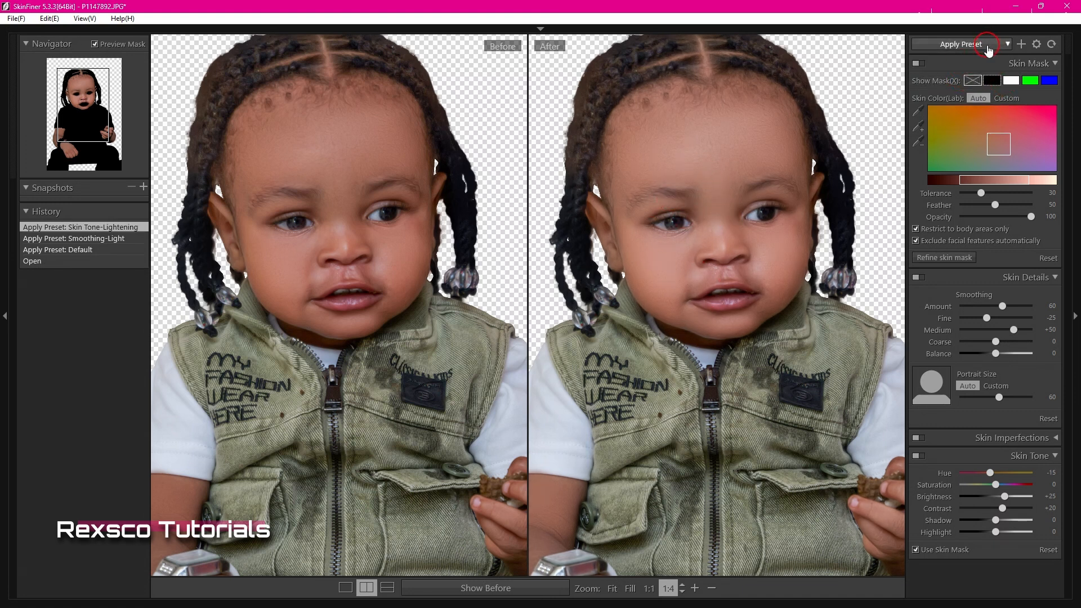
mouse_move(977, 19)
left_click(966, 44)
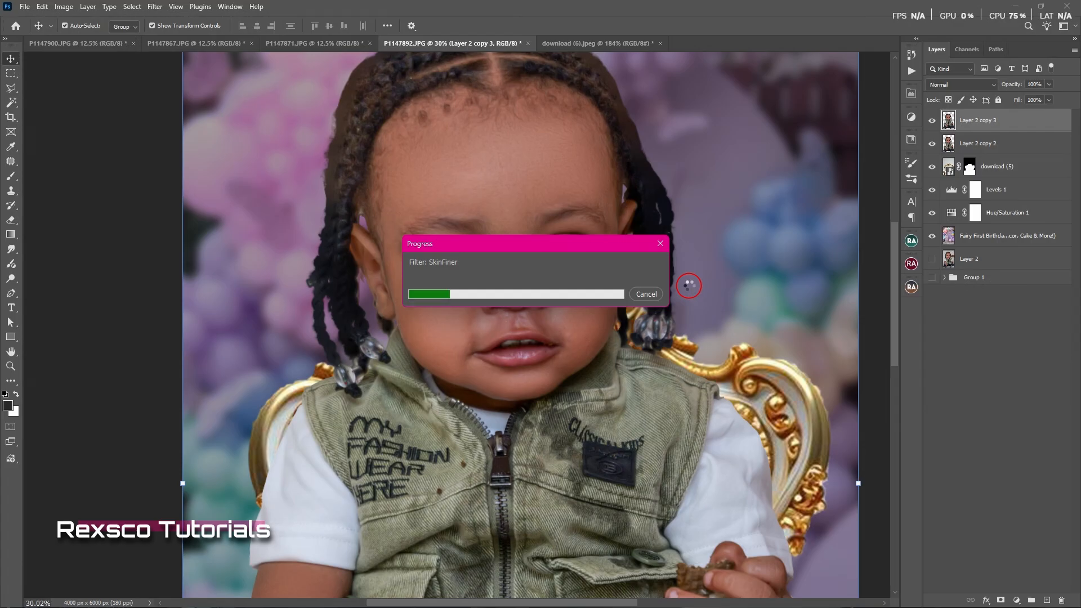
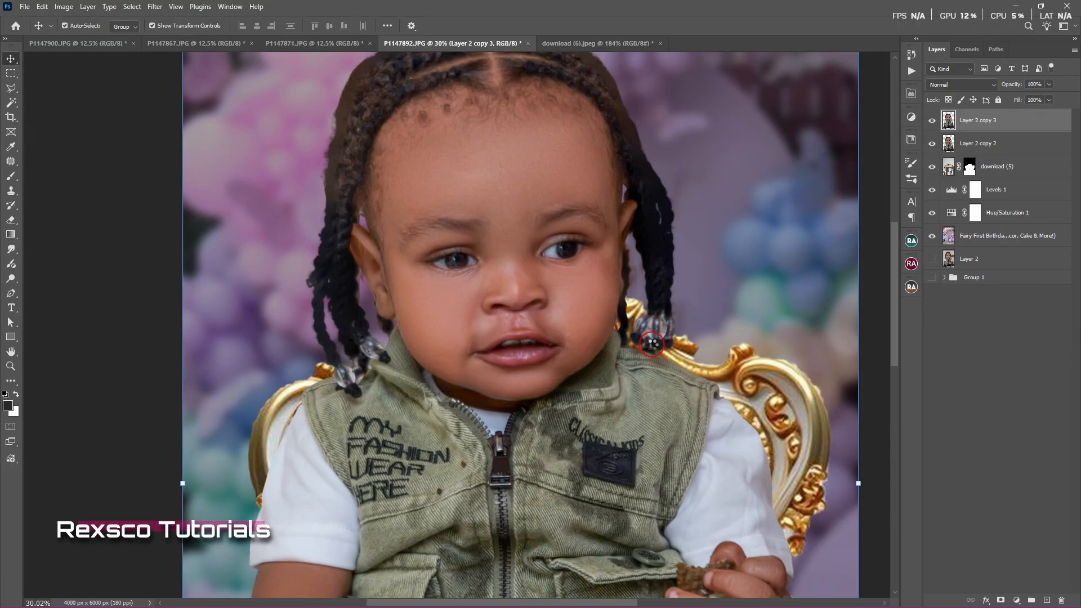
Compare the whole portrait with and without the skin-smoothed Layer 2 copy 3.
scroll(589, 340, "down", 5, "alt")
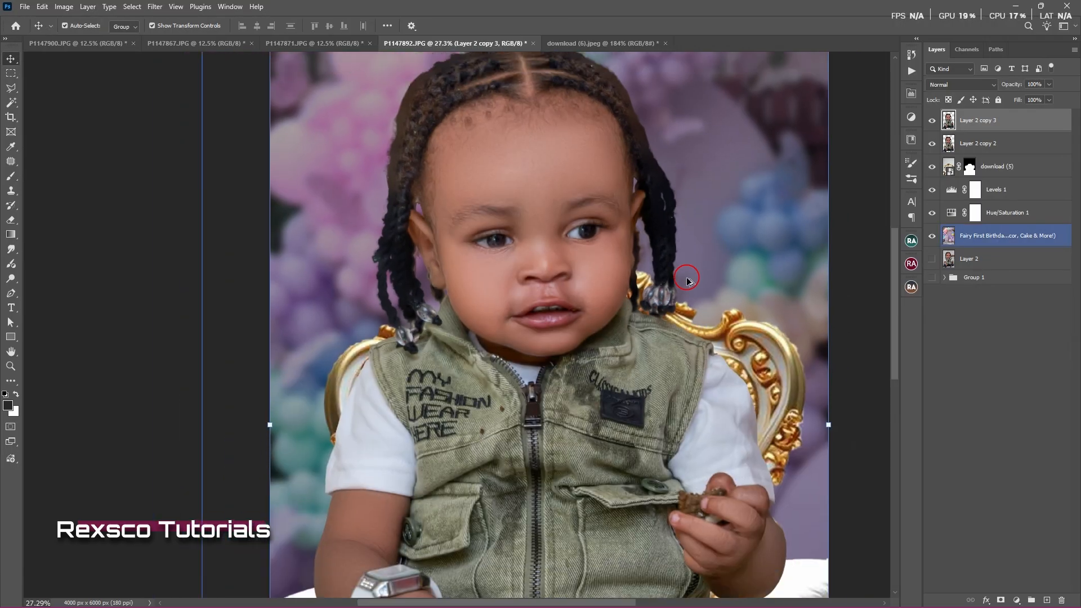
scroll(687, 281, "down", 1, "alt")
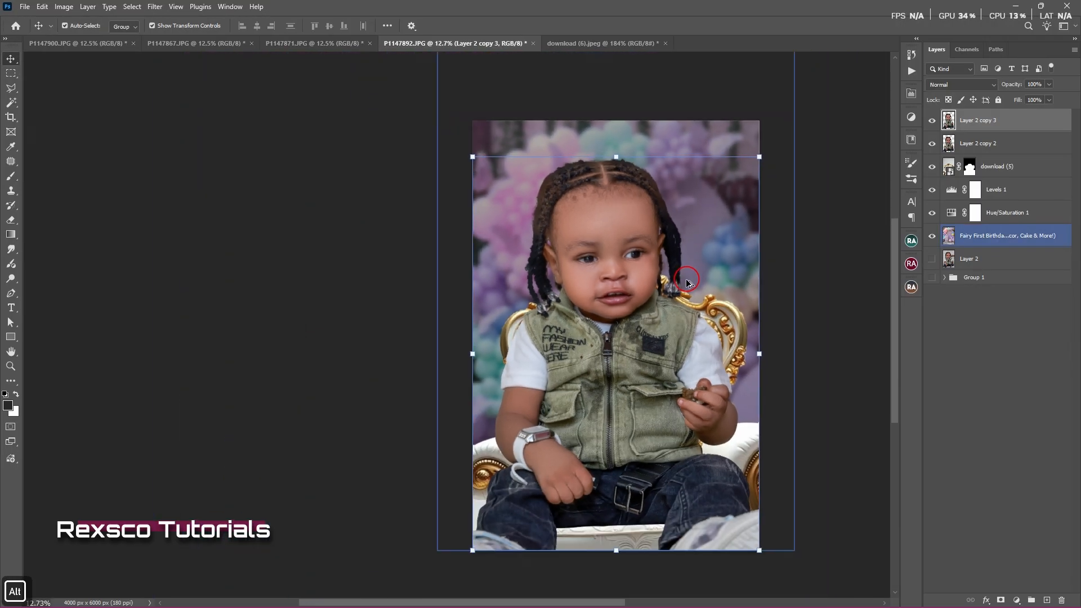
left_click(933, 120)
left_click(933, 120)
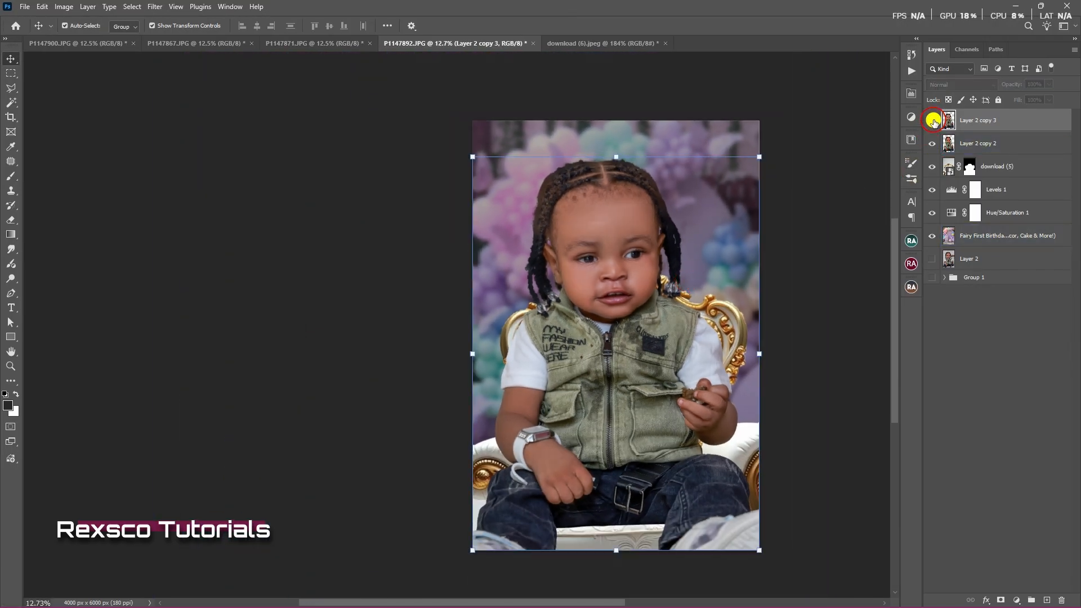
left_click(933, 121)
left_click(933, 121)
left_click(933, 120)
left_click_drag(786, 246, 718, 255)
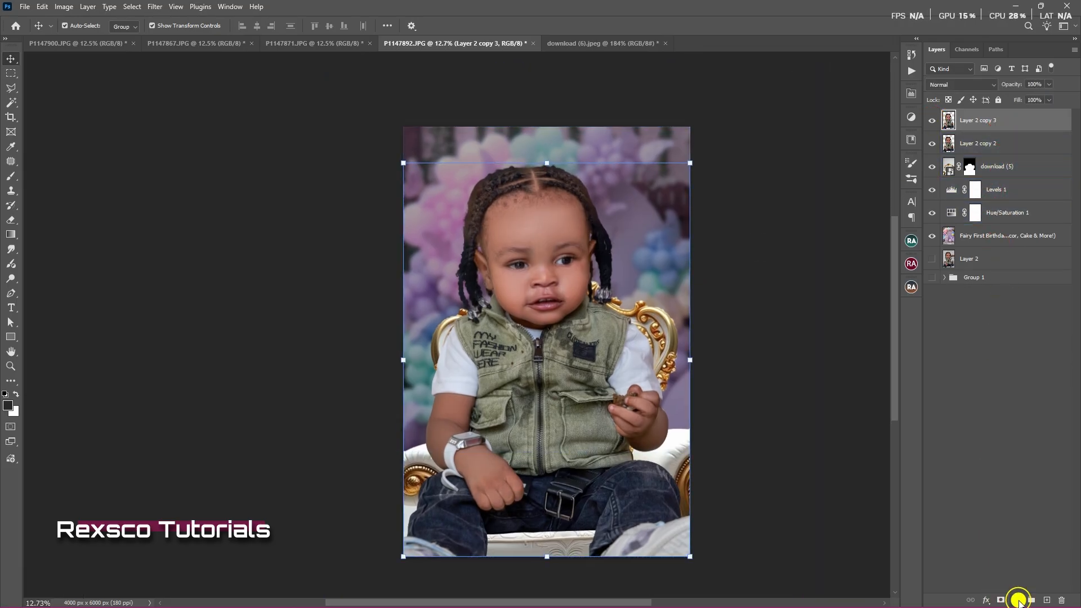
Add a Selective Color adjustment layer above the child's layers and adjust its colour sliders.
left_click(1015, 600)
left_click(1016, 516)
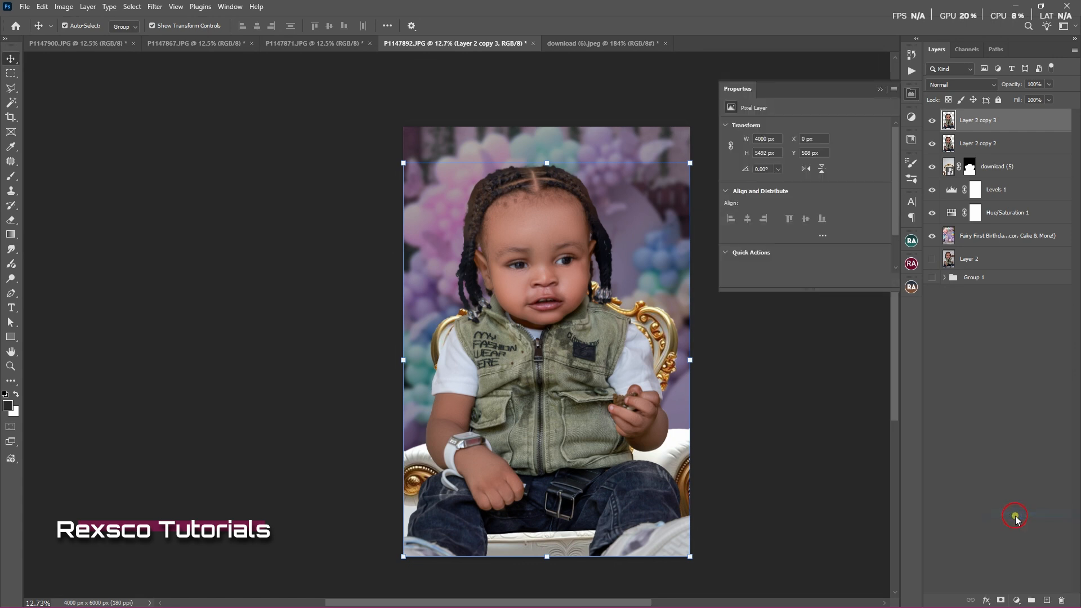
left_click_drag(806, 169, 789, 228)
scroll(549, 301, "up", 1)
left_click_drag(782, 163, 817, 203)
left_click(789, 138)
left_click(791, 179)
left_click(880, 90)
Add a Hue/Saturation adjustment layer on top with hue +3 and saturation +15.
left_click(1017, 600)
left_click(1021, 455)
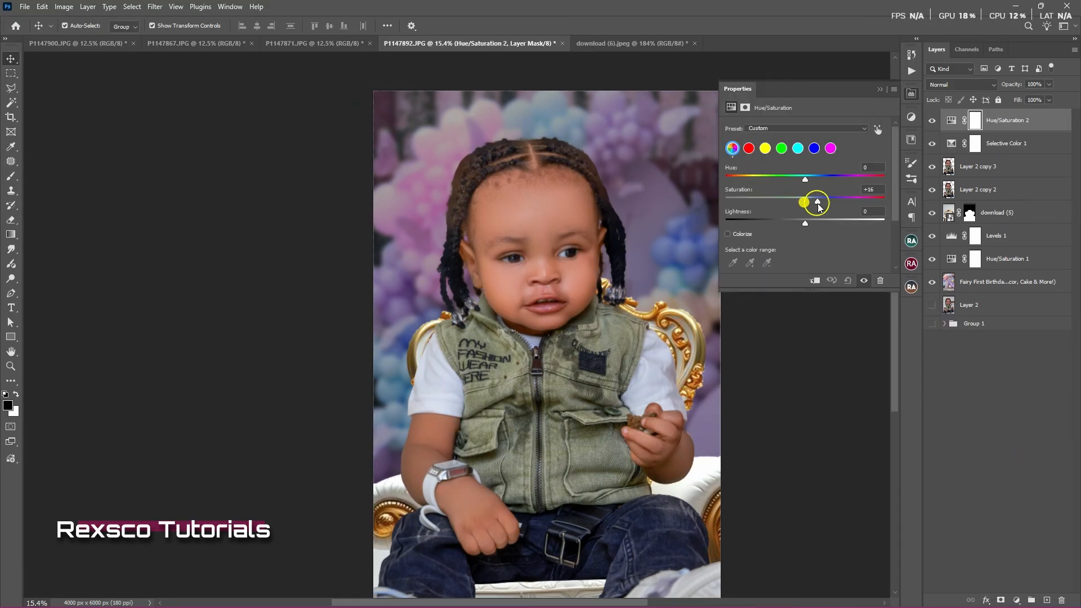
scroll(635, 237, "down", 1)
left_click_drag(634, 236, 590, 215)
left_click(876, 170)
key("Up")
key("Up")
key("Up")
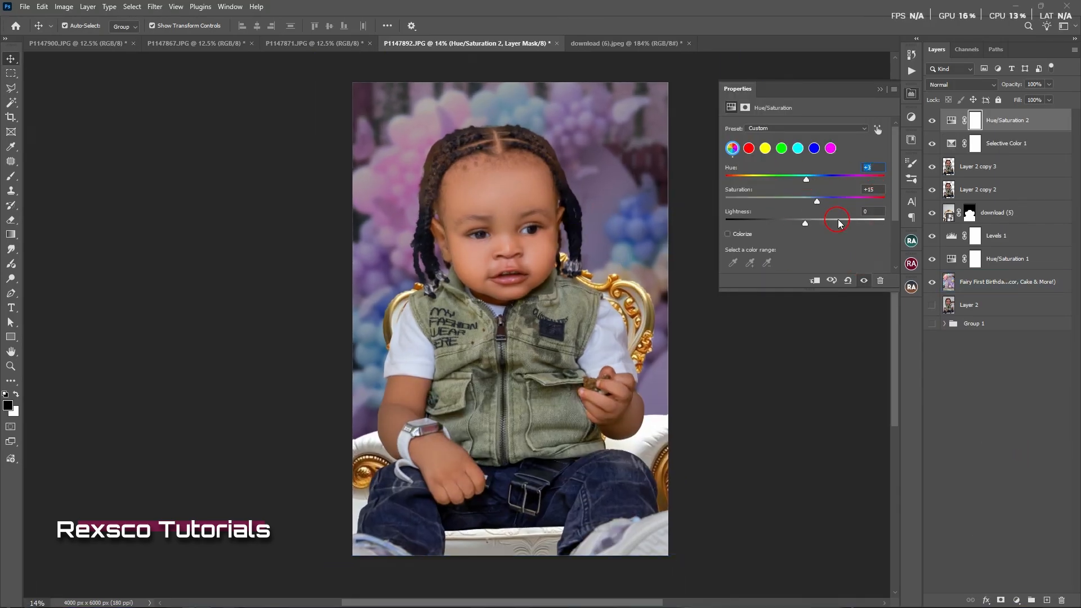
left_click(880, 89)
Examine the colour-adjusted portrait, first close up on the face and hair, and finally as a whole.
scroll(411, 152, "up", 5)
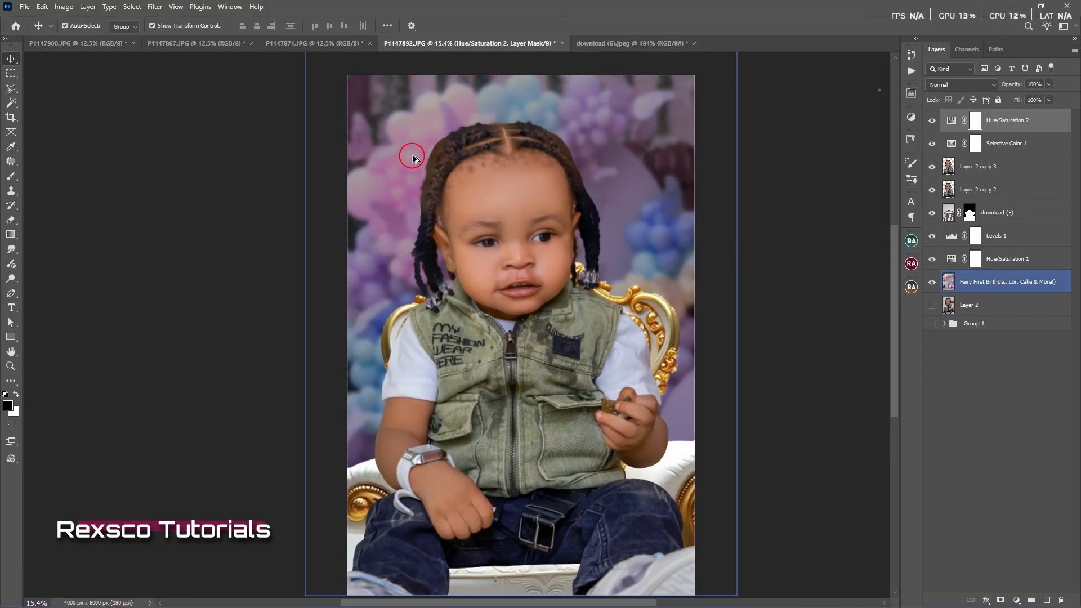
scroll(476, 202, "down", 1)
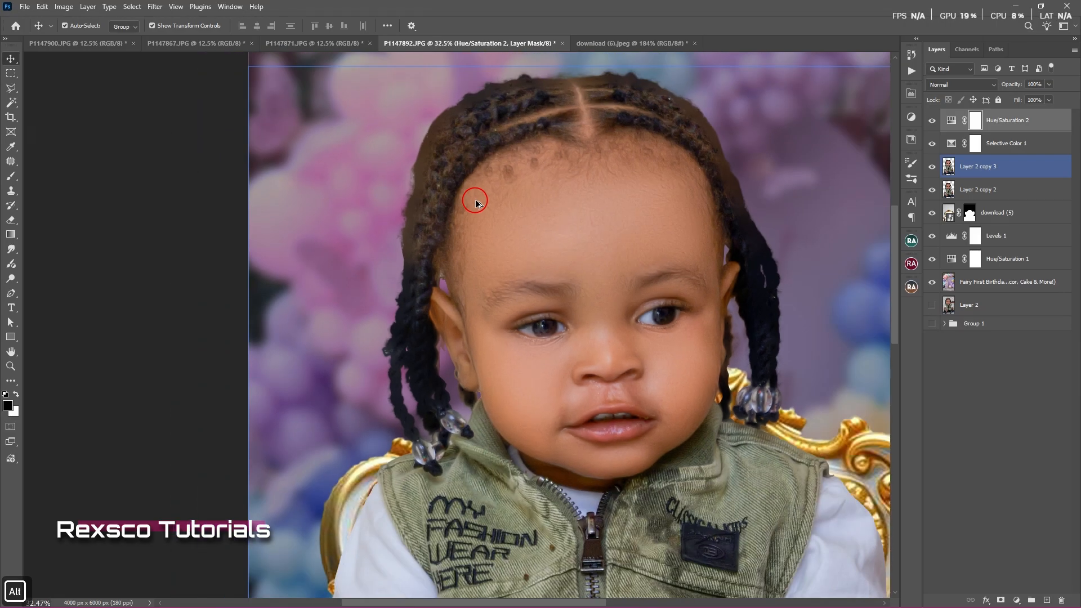
scroll(638, 213, "down", 1)
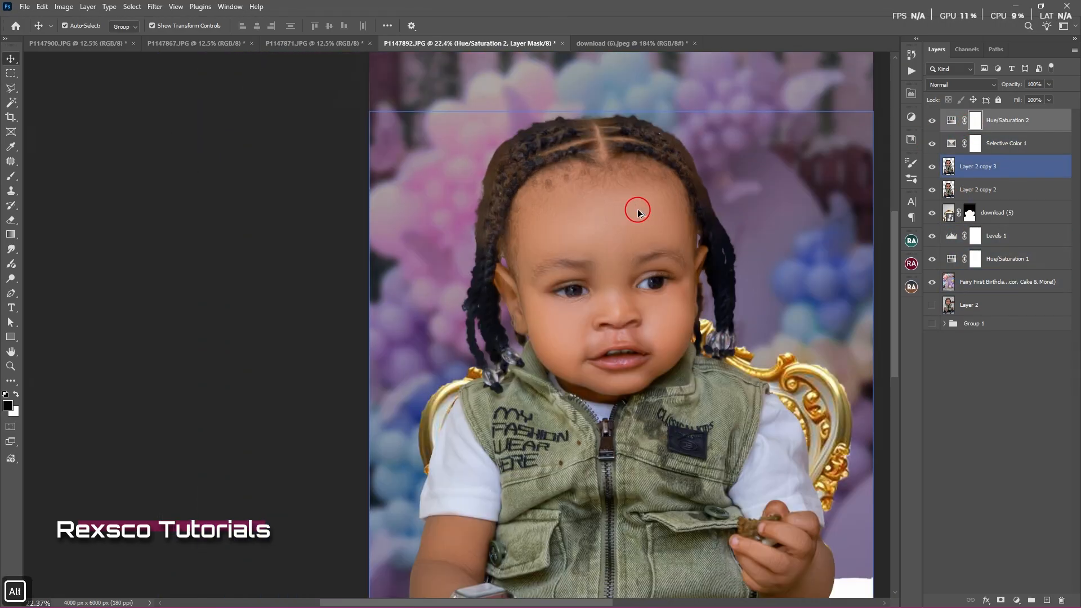
scroll(638, 212, "down", 2)
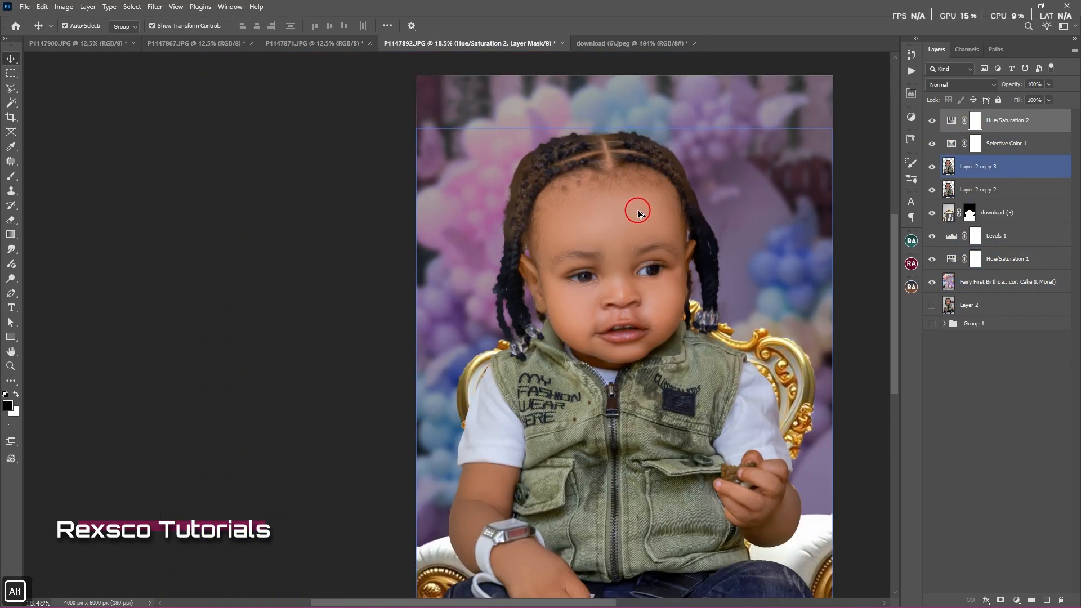
scroll(661, 283, "down", 1)
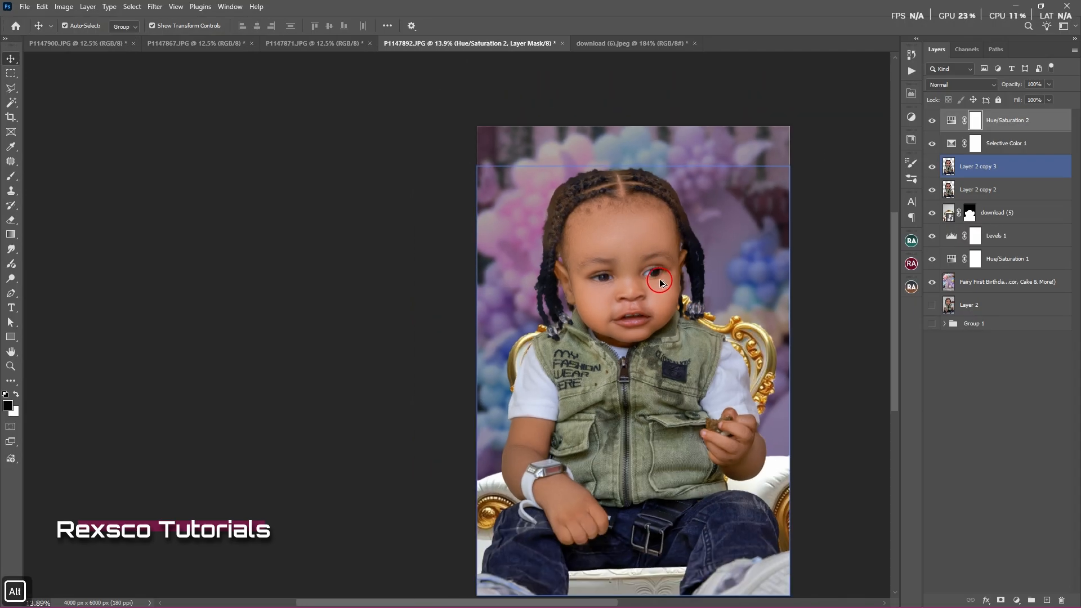
key("space")
left_click_drag(661, 283, 595, 274)
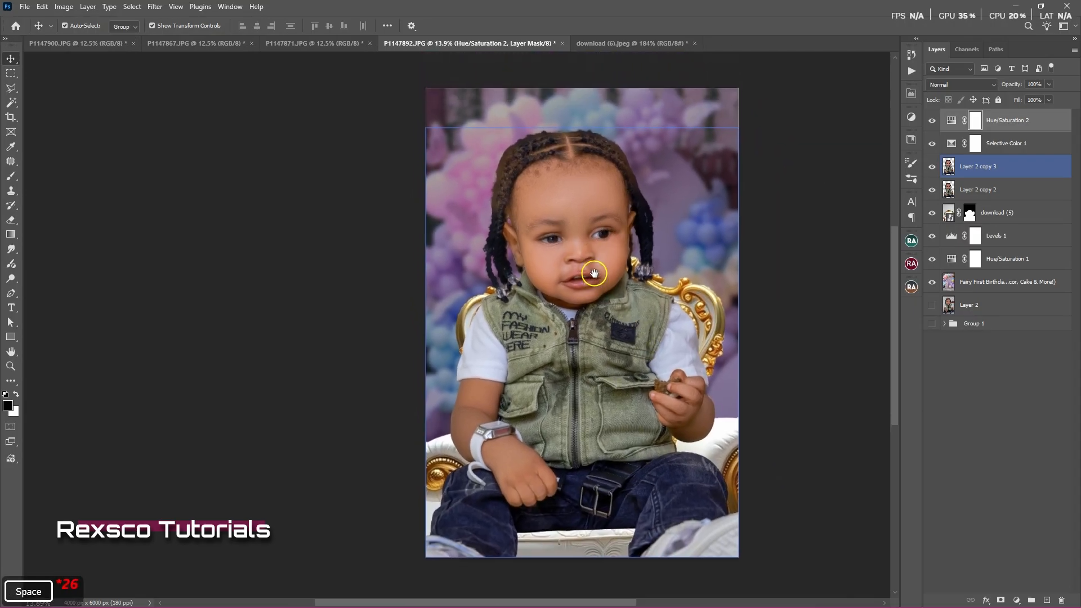
Stamp all visible layers into a new merged layer on top and check it by toggling its visibility.
key("ctrl+shift+alt+e")
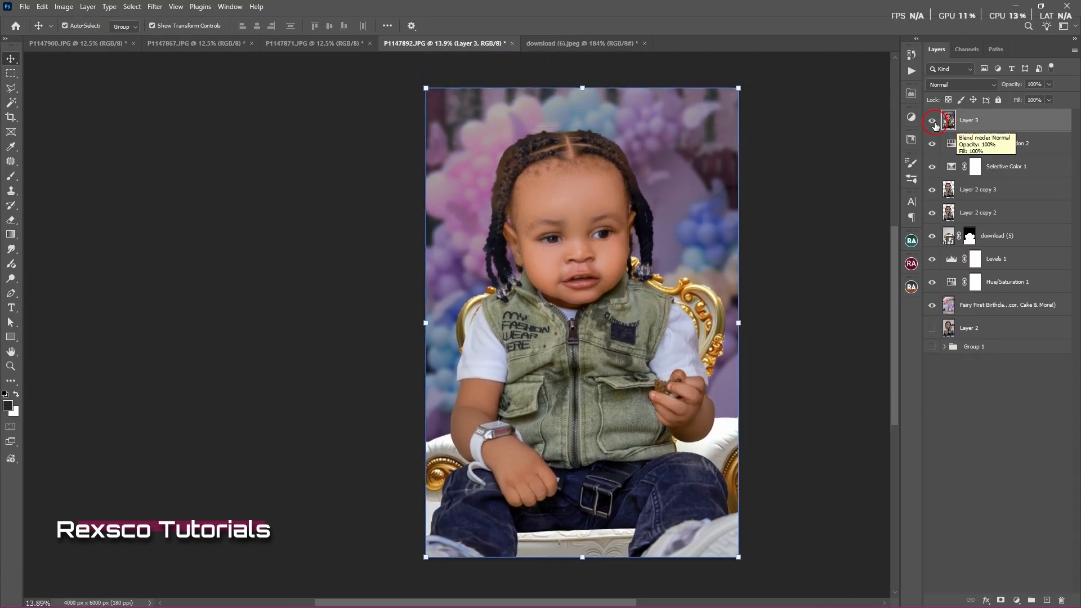
left_click(932, 121)
left_click(932, 121)
left_click(1009, 121)
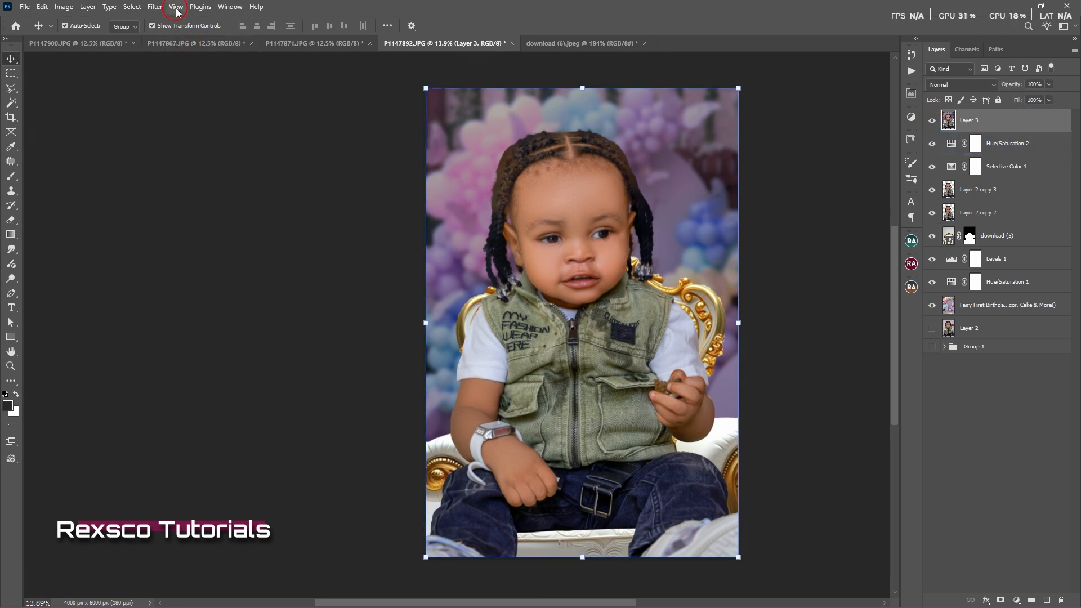
Apply the High Pass filter with a 2.0-pixel radius to the merged Layer 3.
left_click(155, 7)
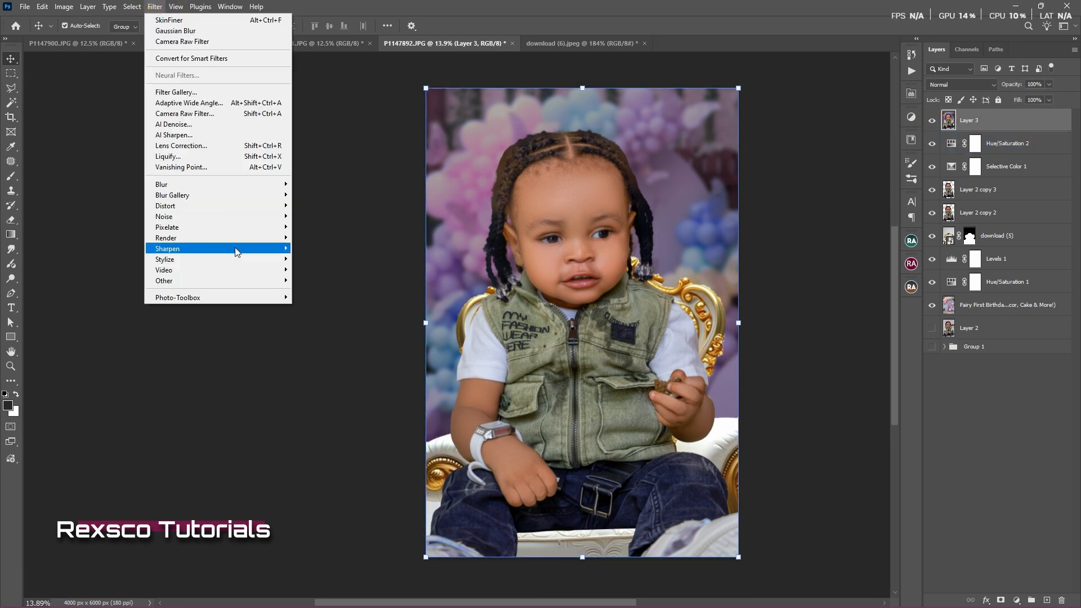
left_click(232, 275)
left_click(309, 291)
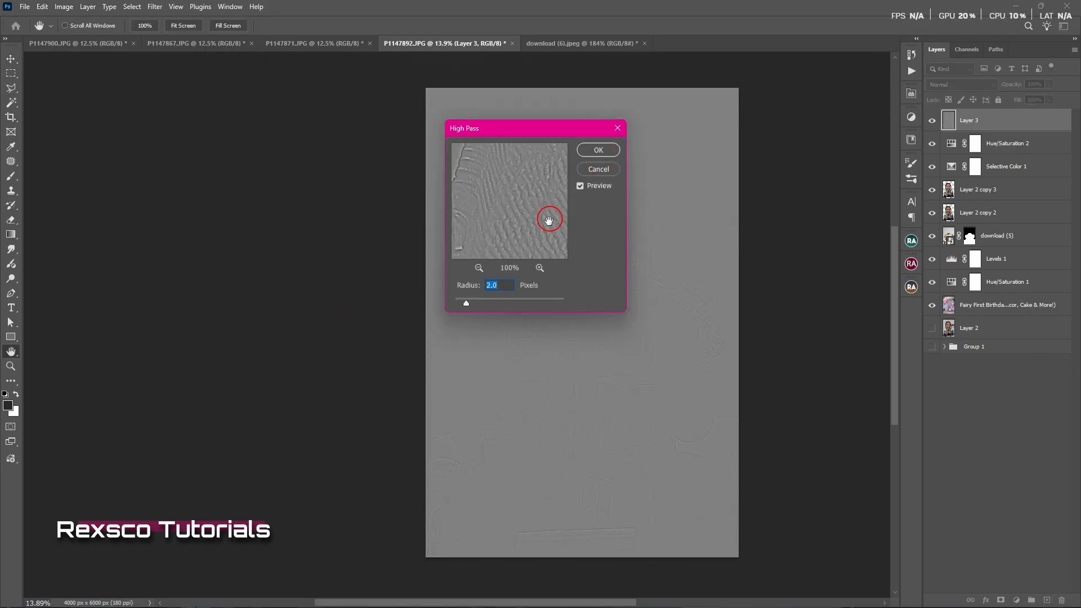
left_click(599, 150)
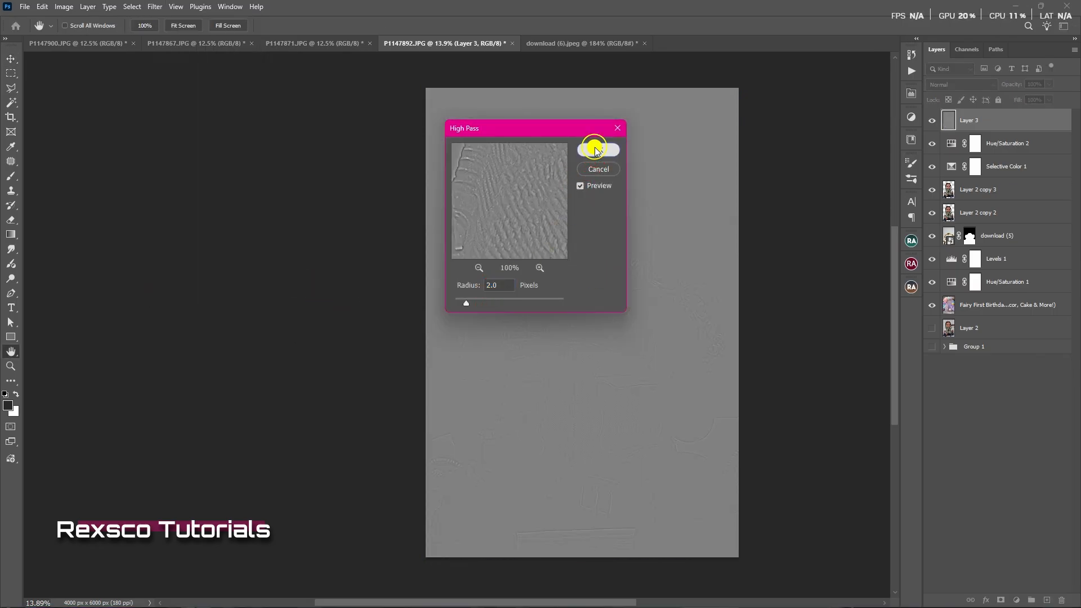
key("v")
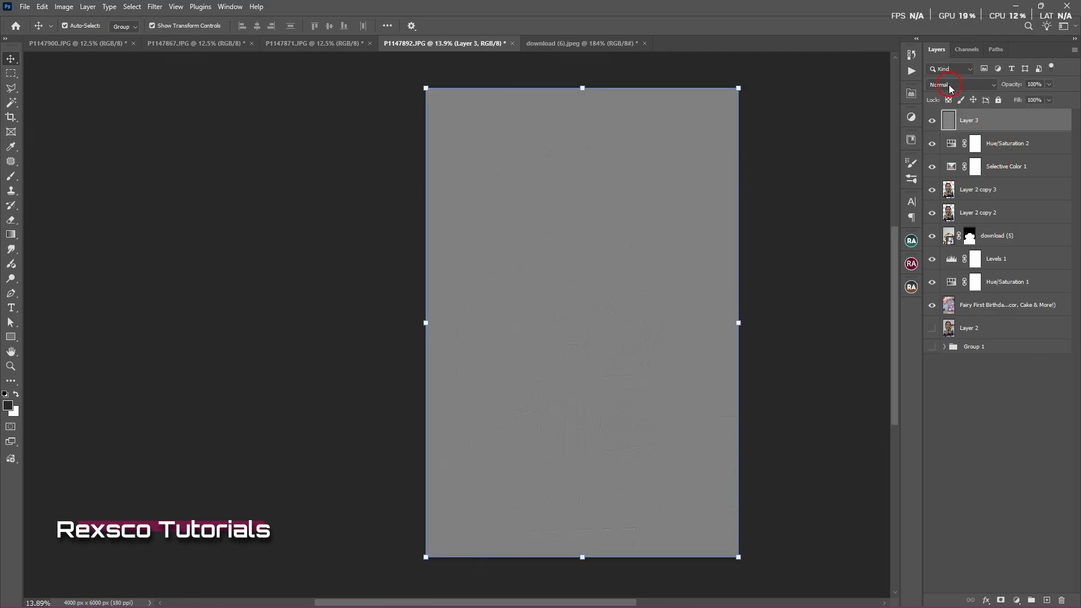
Set Layer 3's blend mode to Vivid Light and compare the face with and without the sharpening.
left_click(950, 86)
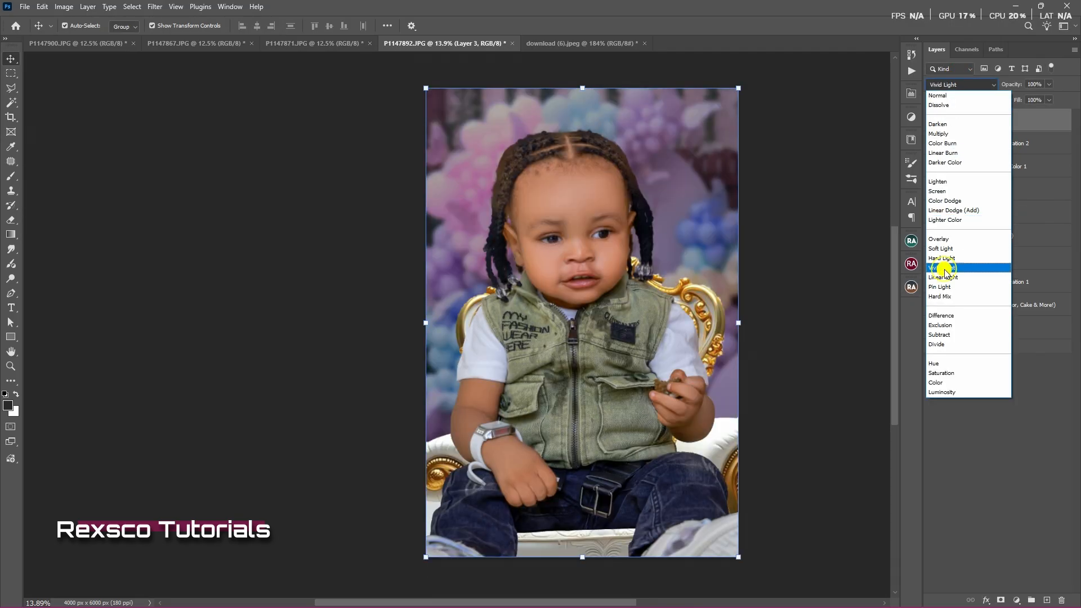
left_click(945, 269)
scroll(580, 222, "up", 5)
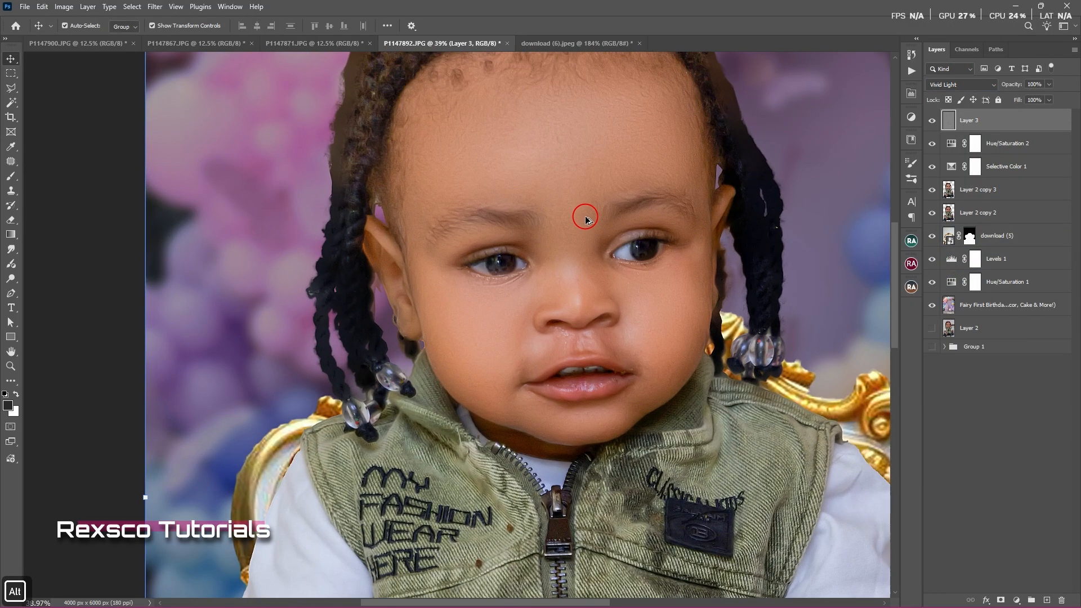
scroll(585, 220, "up", 2)
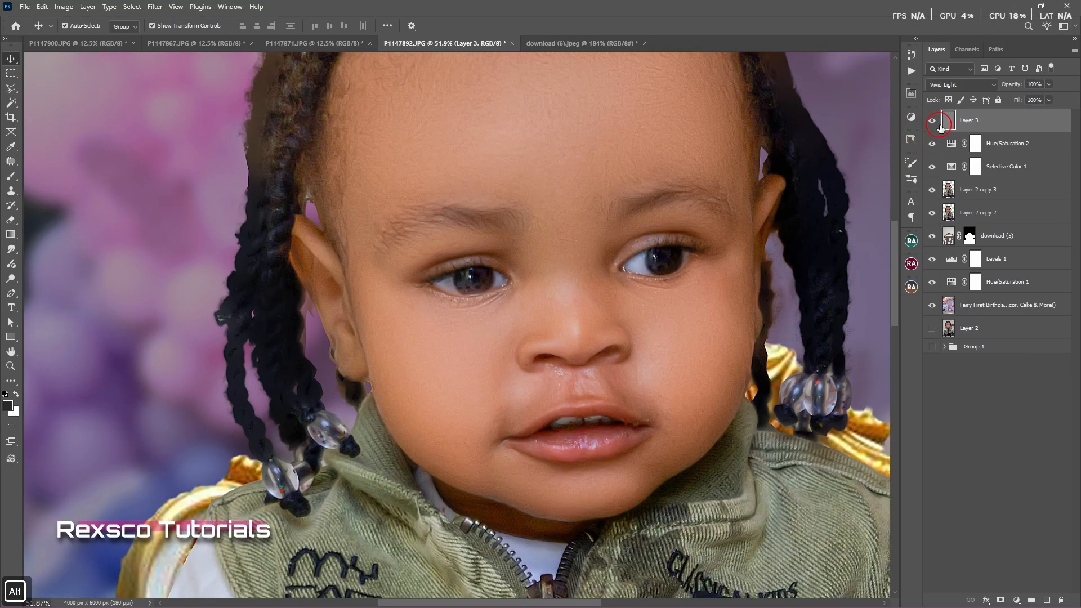
left_click(932, 121)
left_click(933, 120)
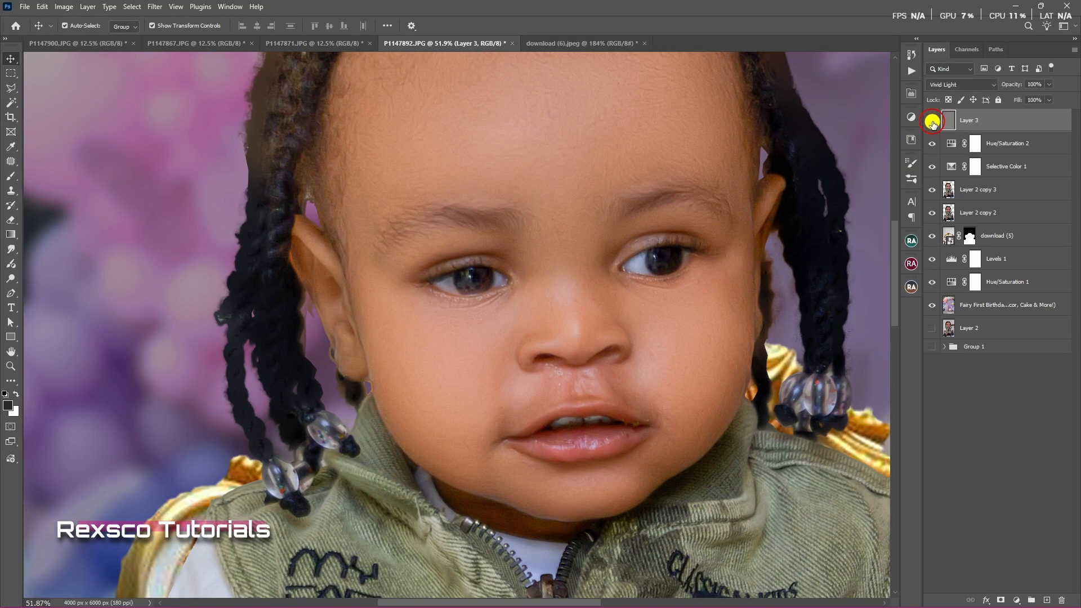
Duplicate the High Pass layer, Layer 3, and clip the copy to the original.
left_click(1019, 120)
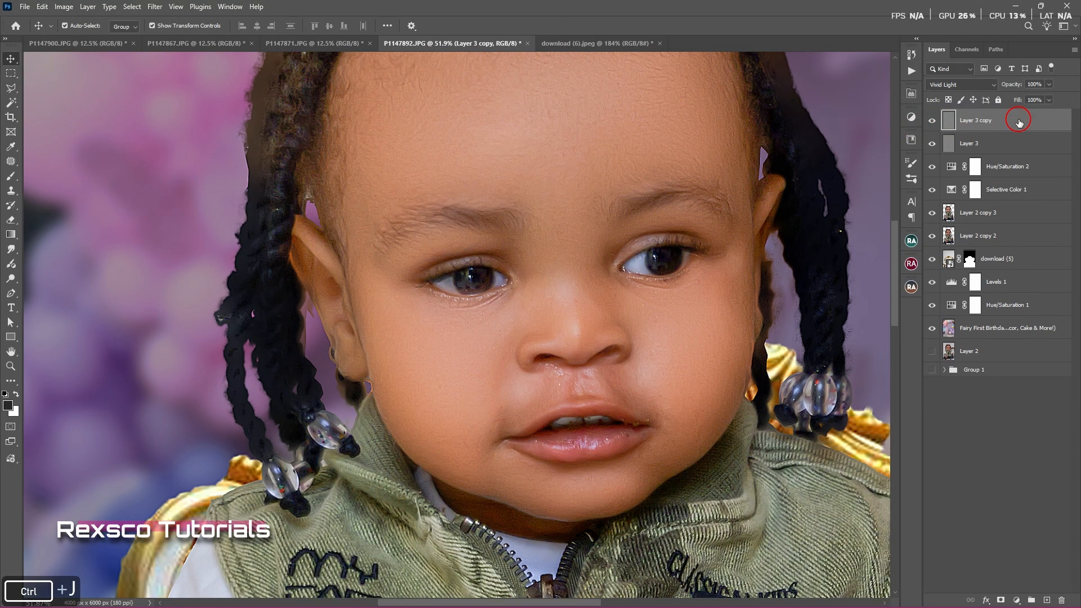
key("ctrl+j")
left_click(953, 130, "alt")
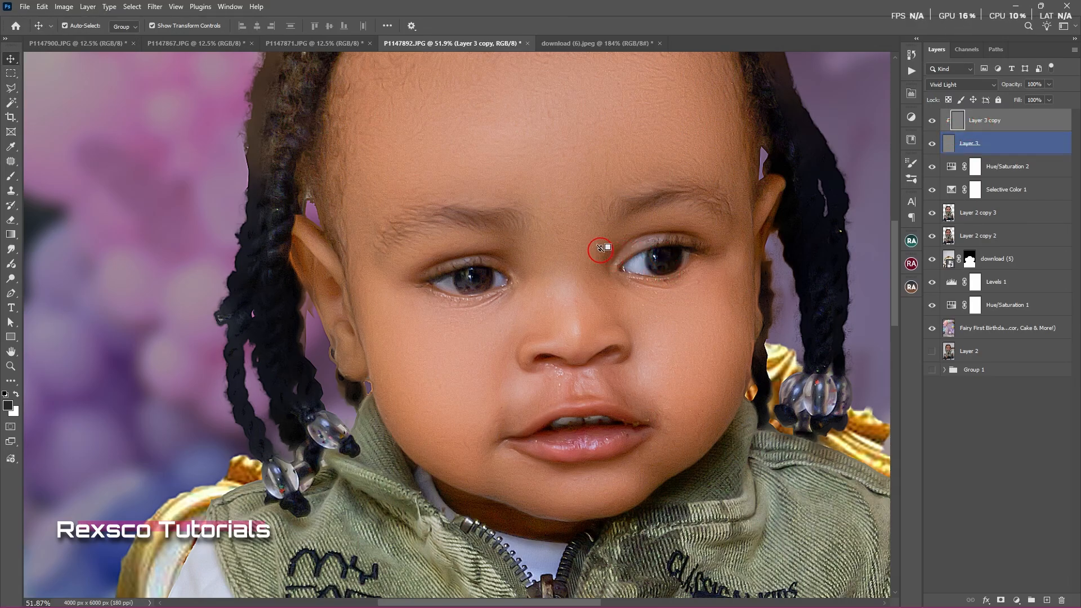
Compare the portrait with and without the doubled sharpening, close up on the face and as a whole.
scroll(600, 248, "down", 2, "alt")
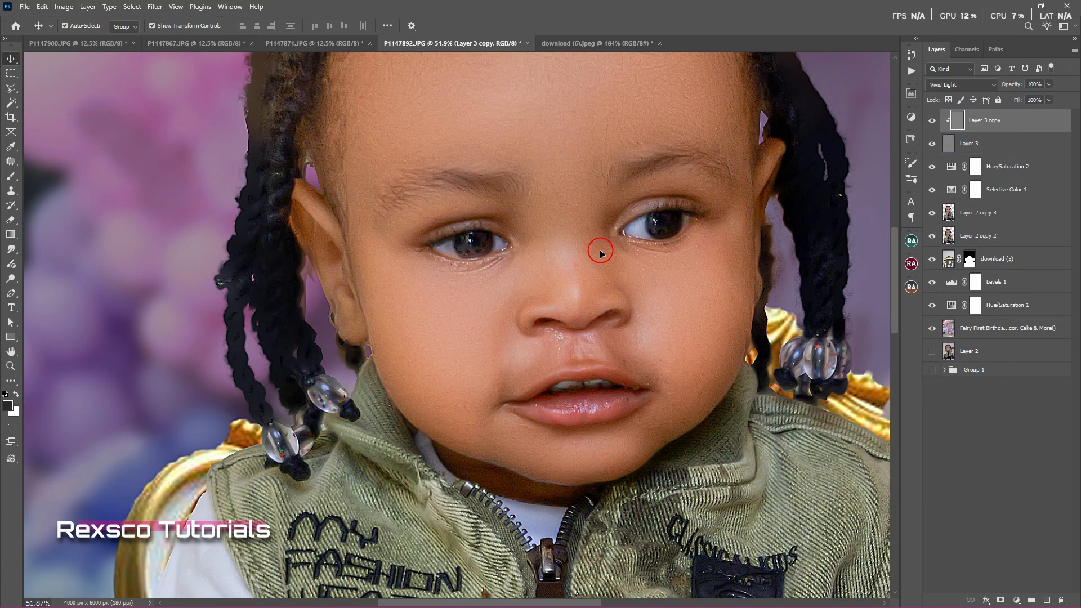
scroll(602, 250, "down", 3, "alt")
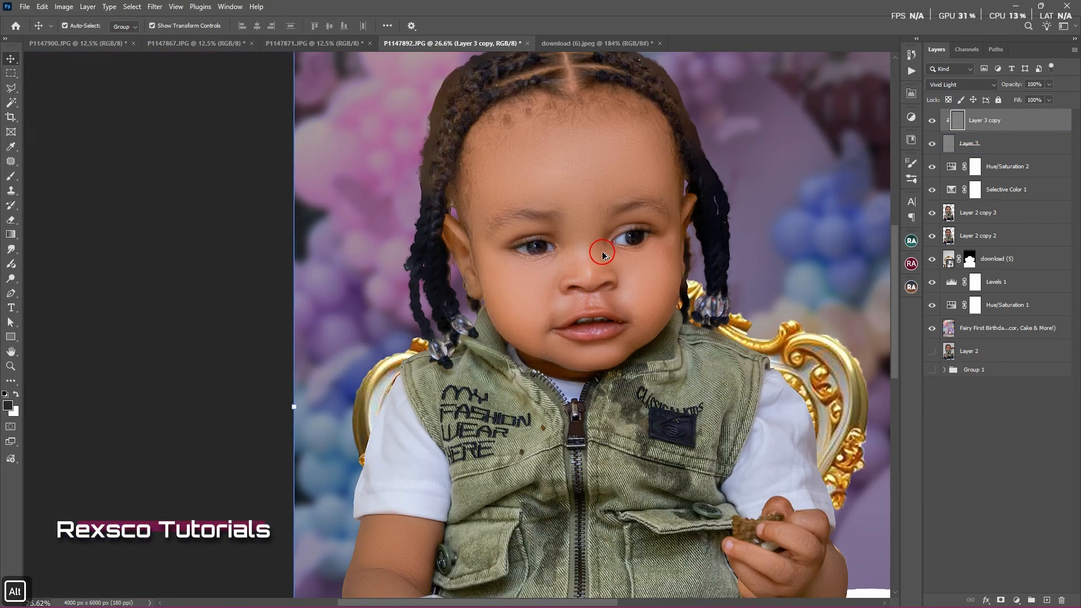
left_click(932, 144)
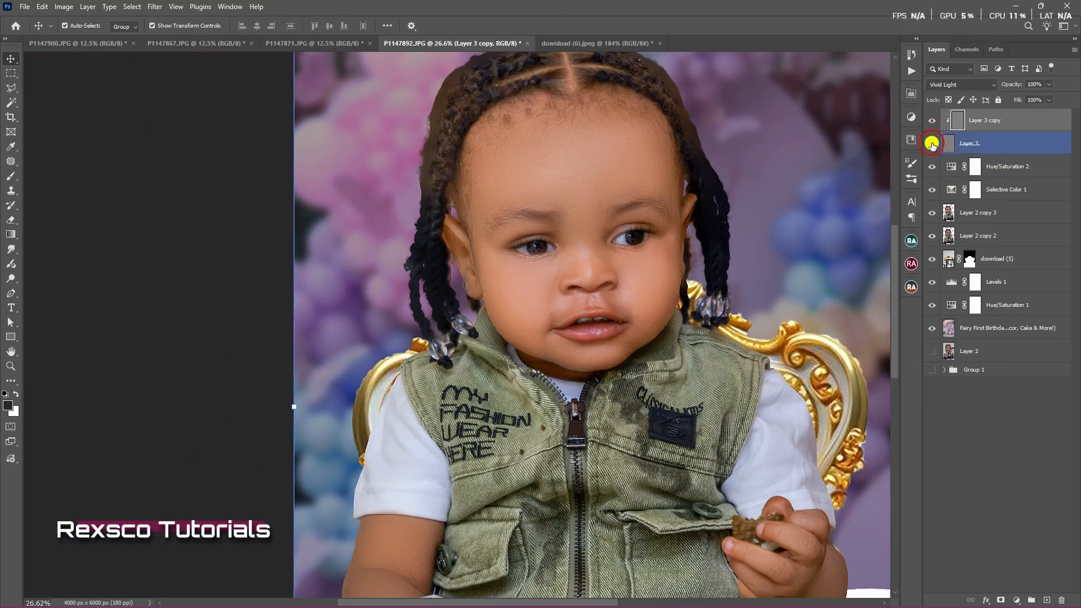
scroll(591, 162, "up", 4, "alt")
left_click(939, 164)
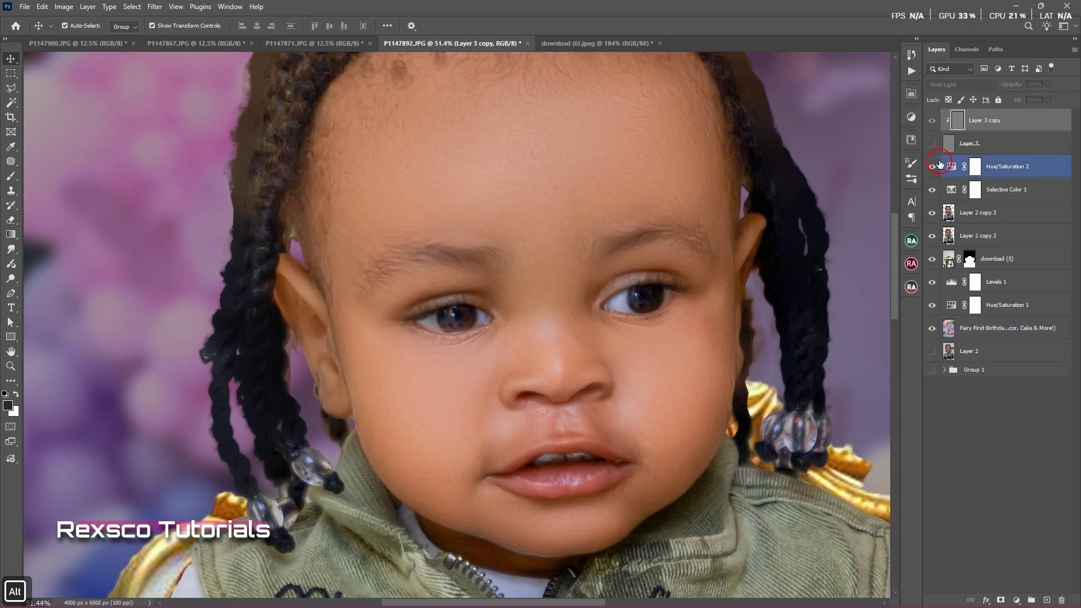
left_click(932, 144)
left_click(936, 146)
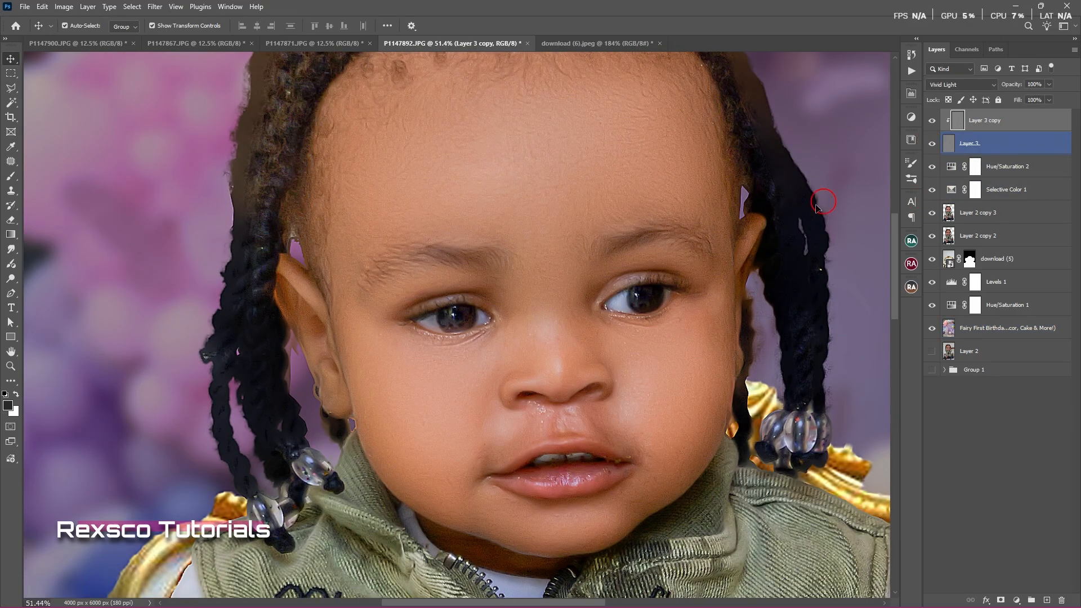
scroll(630, 256, "down", 6, "alt")
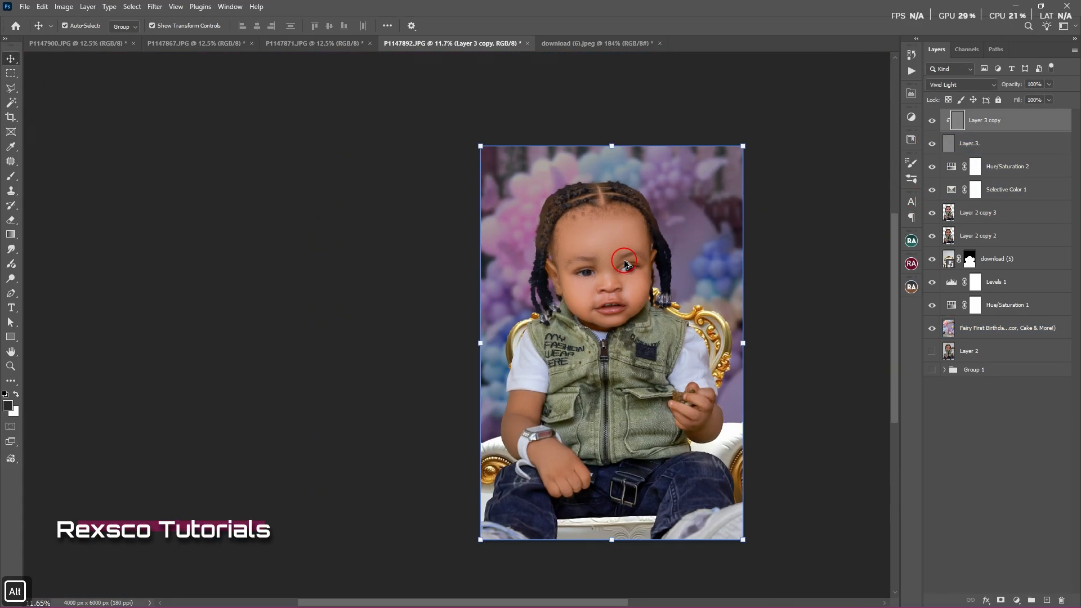
scroll(625, 263, "up", 1, "alt")
left_click_drag(646, 357, 583, 296)
scroll(590, 322, "up", 1, "alt")
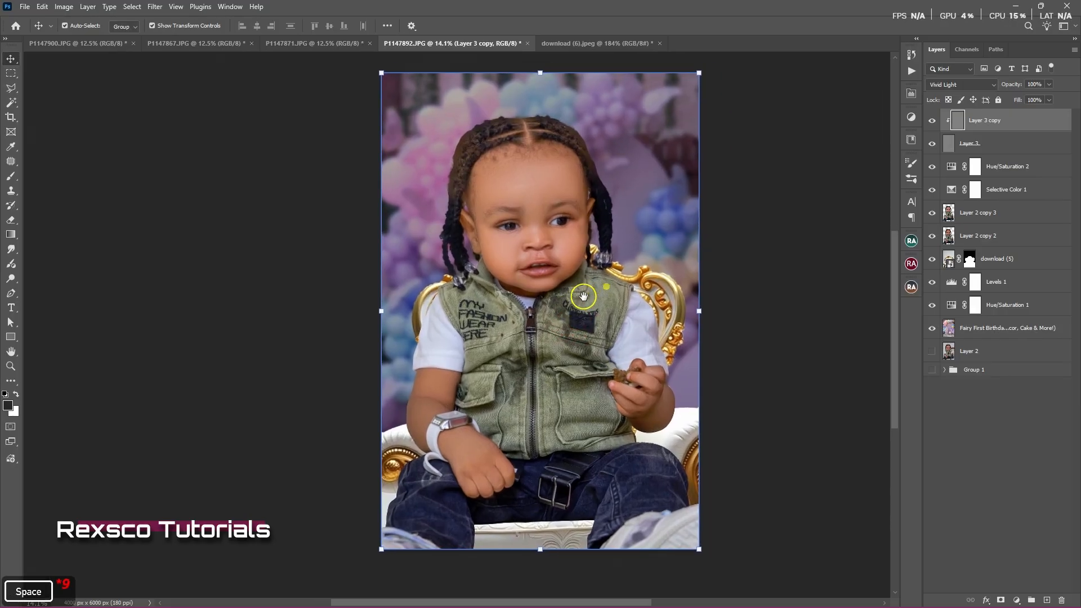
Stamp all visible layers into a new merged layer on top and open it in the Camera Raw filter.
key("ctrl")
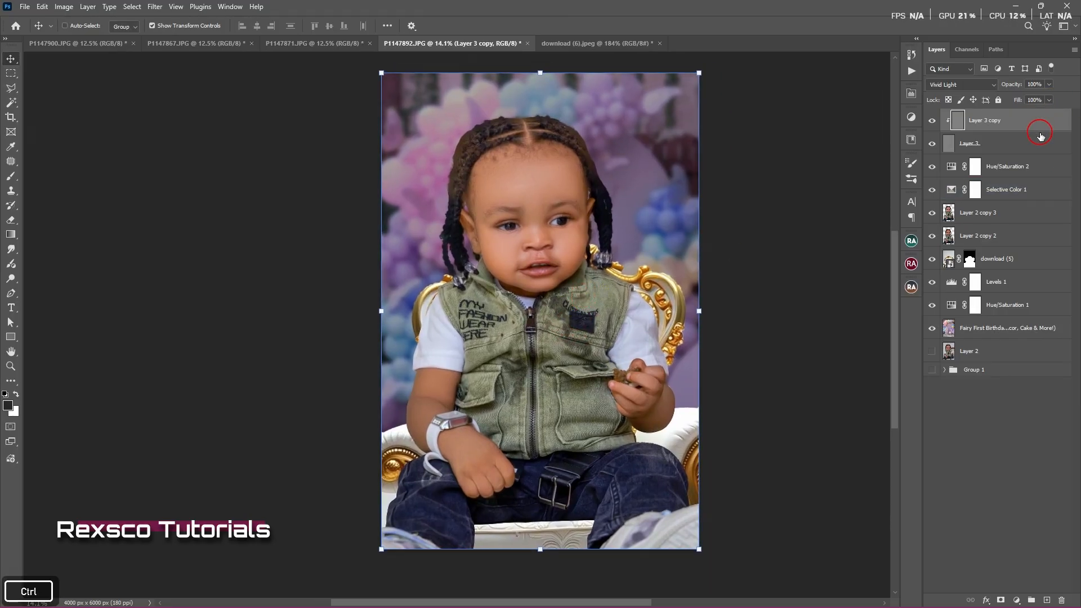
key("ctrl+alt+shift+e")
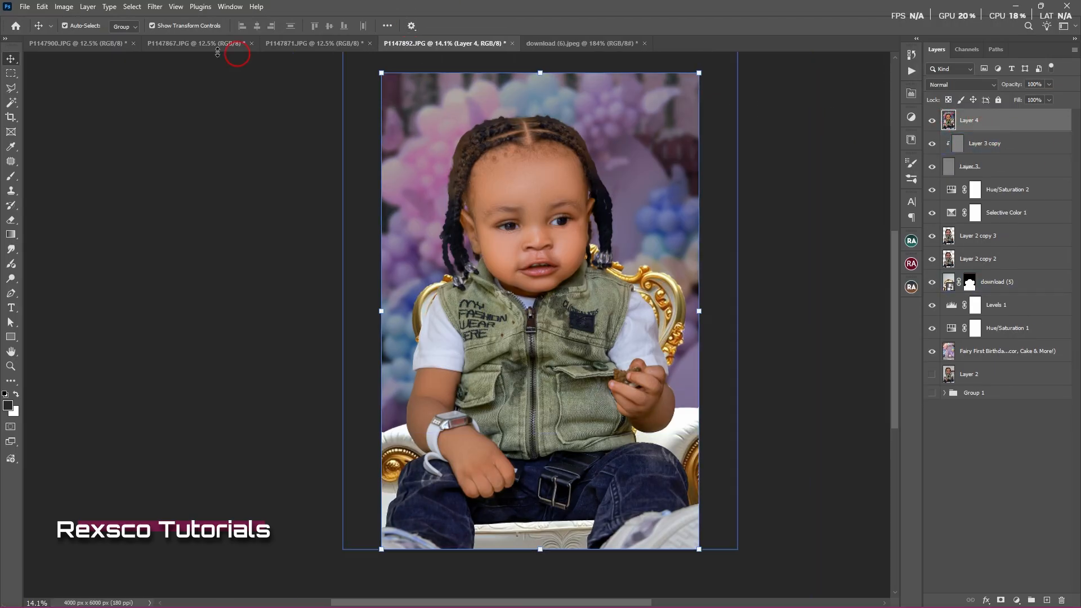
left_click(156, 8)
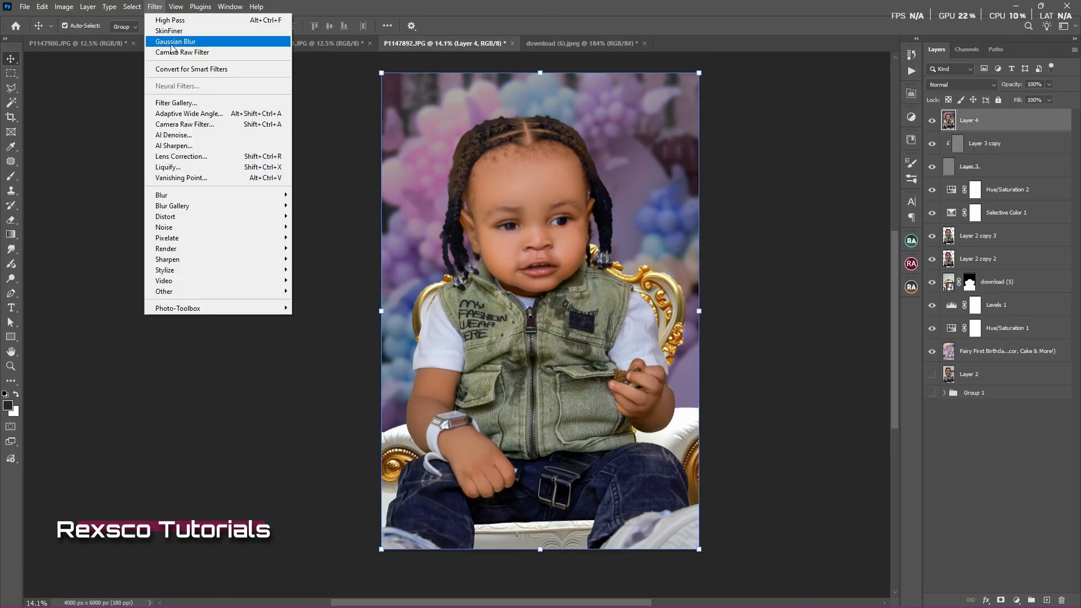
left_click(196, 126)
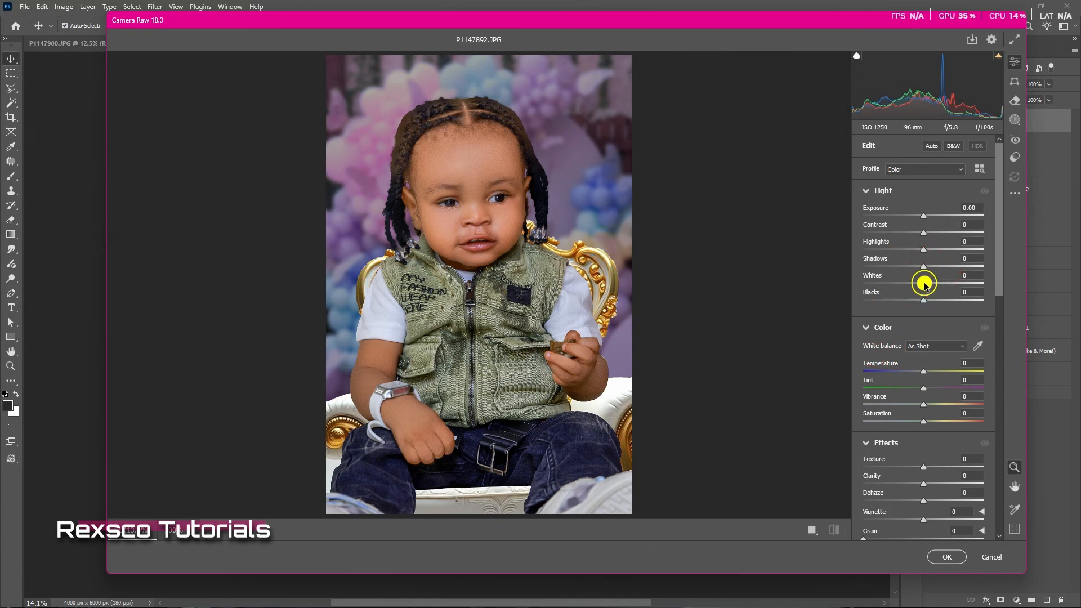
Raise the portrait's Whites to +60 and Shadows to +25.
left_click_drag(925, 286, 964, 286)
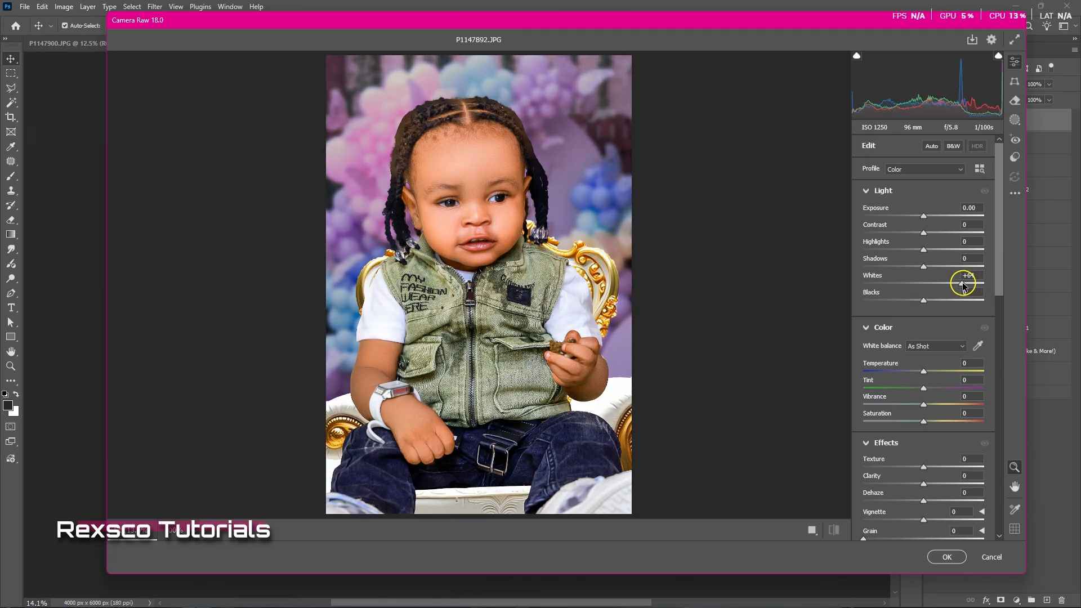
left_click_drag(964, 286, 939, 265)
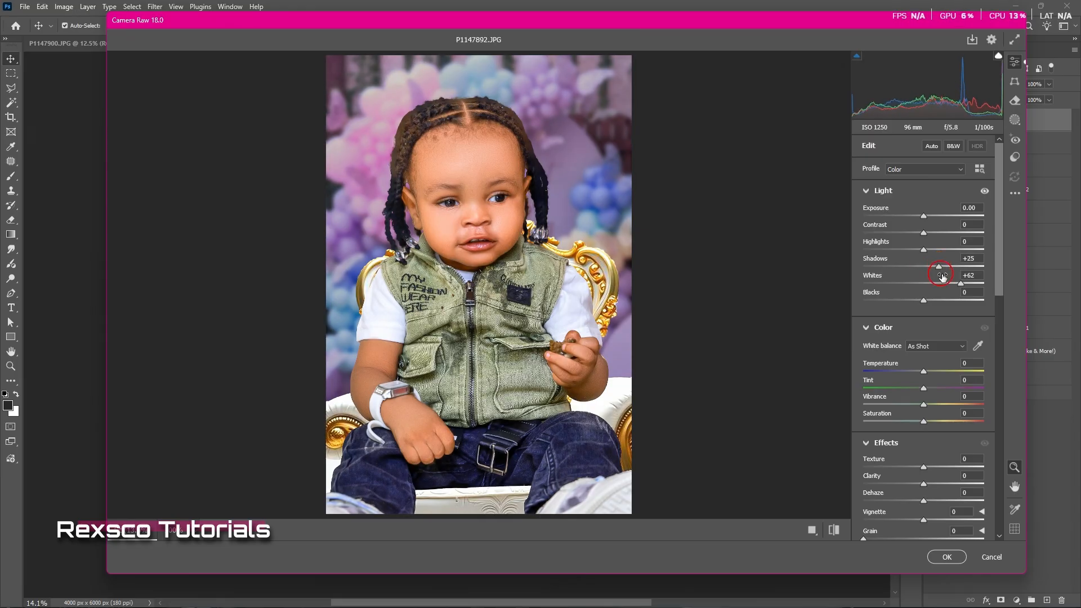
left_click_drag(962, 286, 962, 284)
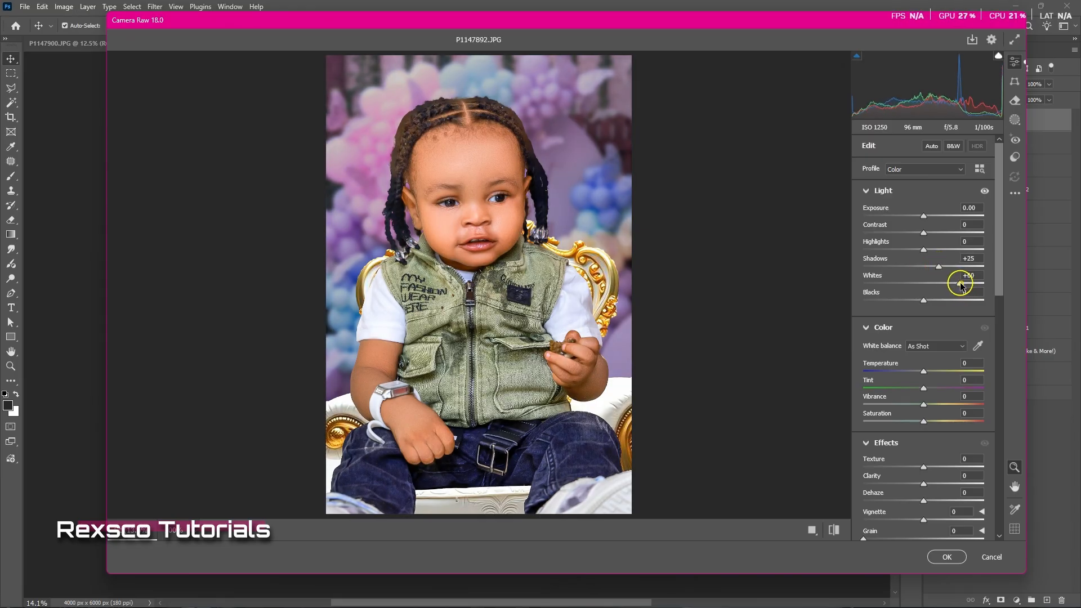
In Color Grading, tint the shadows slightly blue and the midtones orange at about hue 34, saturation 21.
scroll(896, 366, "down", 10)
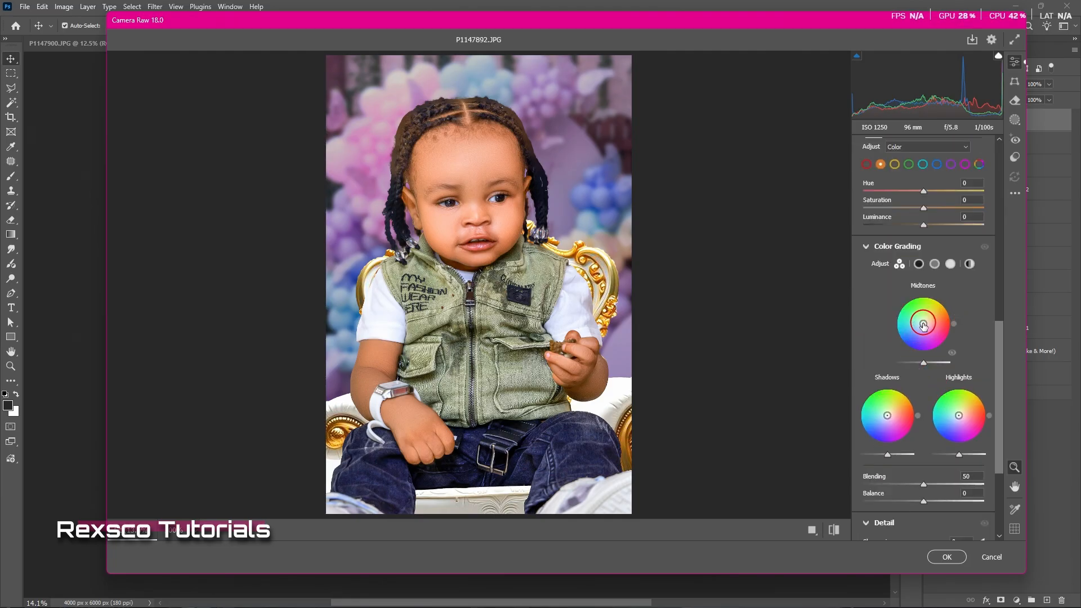
mouse_move(888, 417)
left_mouse_down()
mouse_move(874, 416)
mouse_move(882, 406)
mouse_move(884, 416)
left_mouse_up()
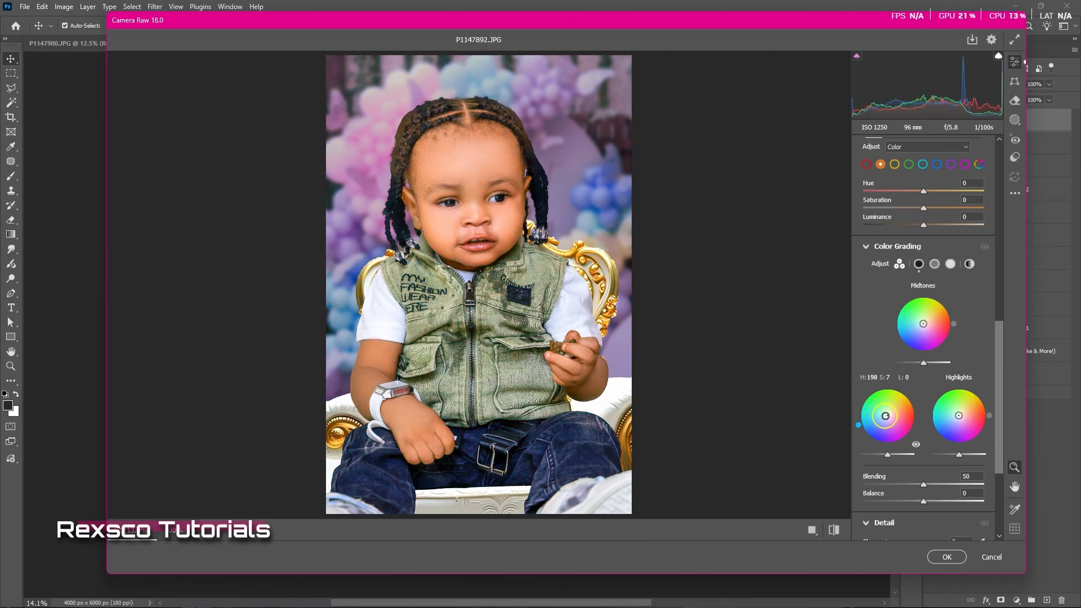
left_click_drag(885, 415, 882, 417)
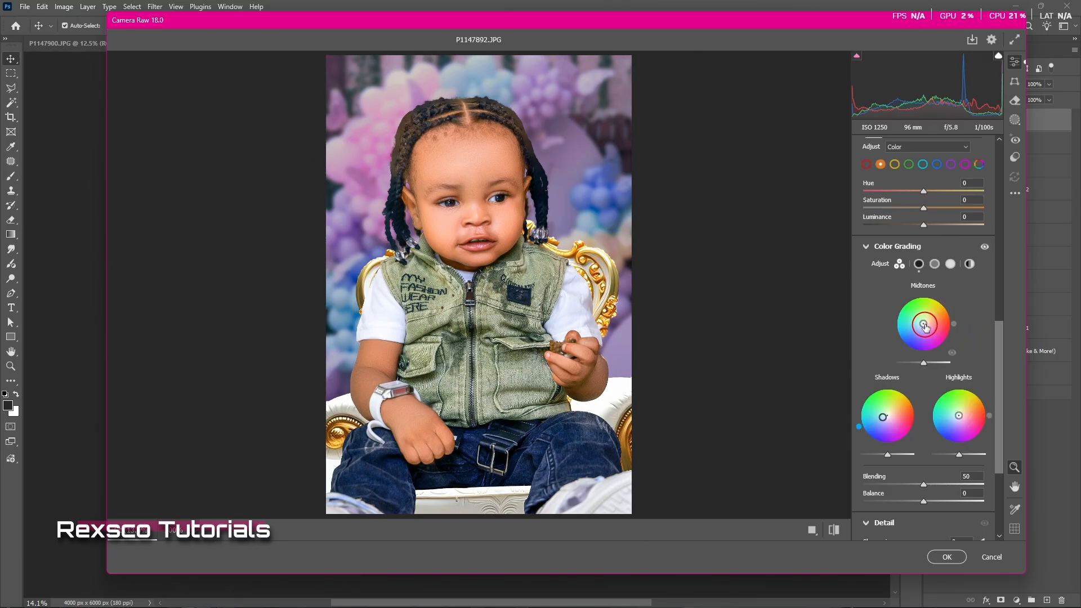
left_click_drag(923, 324, 928, 320)
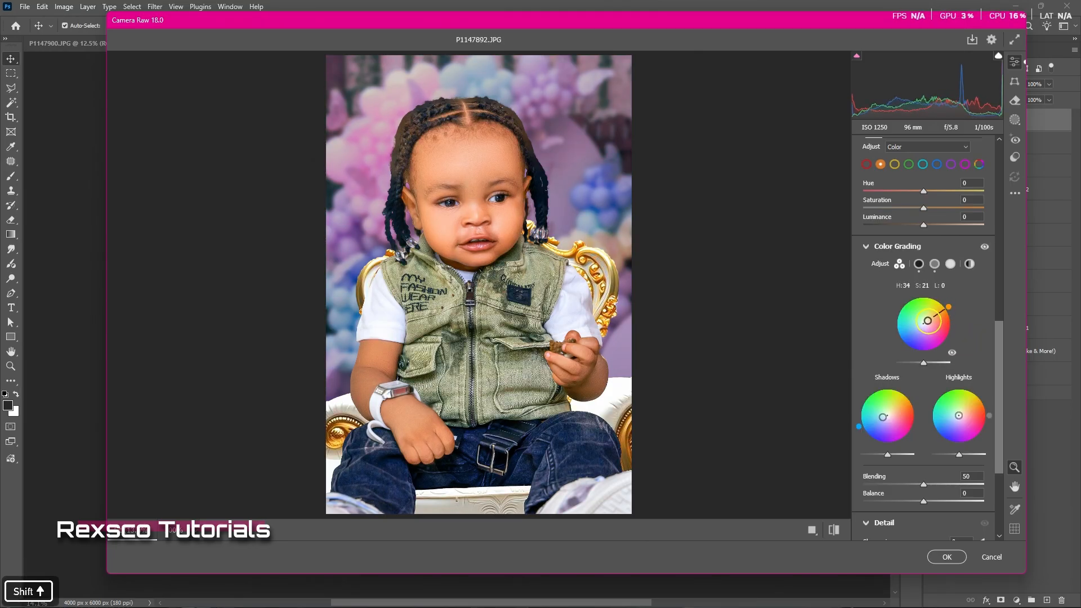
Tint the highlights yellow-green at hue 70, saturation 40, and compare the portrait with and without the colour grading.
left_click_drag(958, 416, 958, 408)
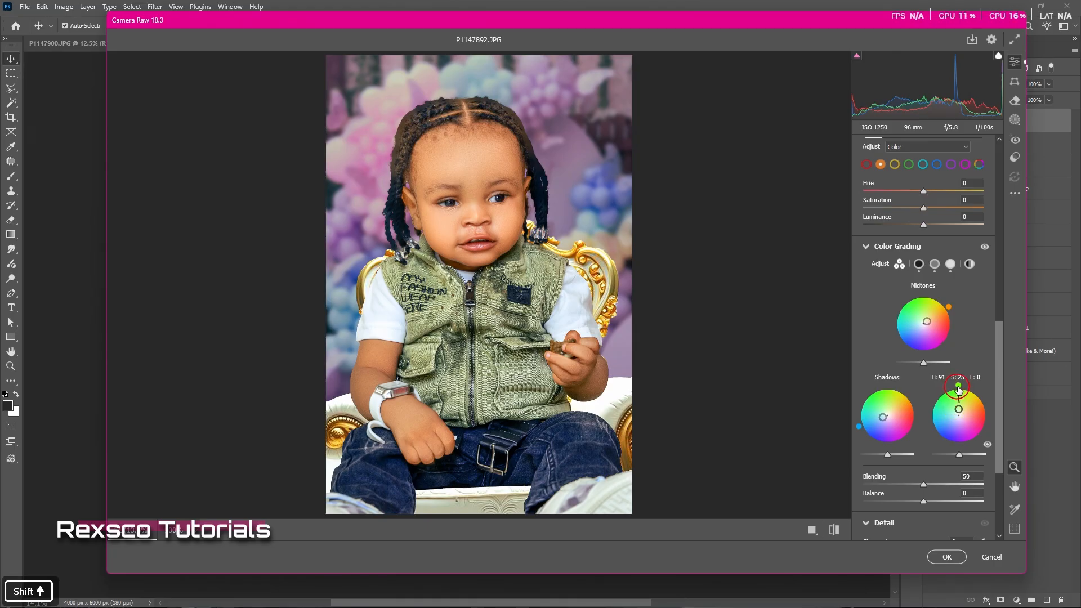
left_click_drag(958, 390, 969, 387)
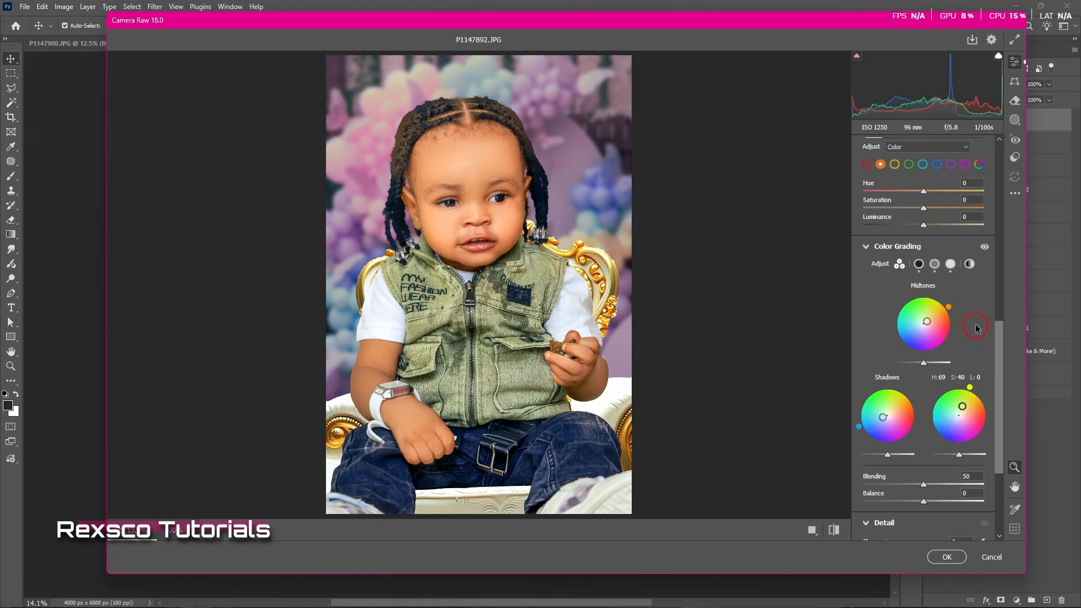
left_click(984, 248)
left_click(984, 248)
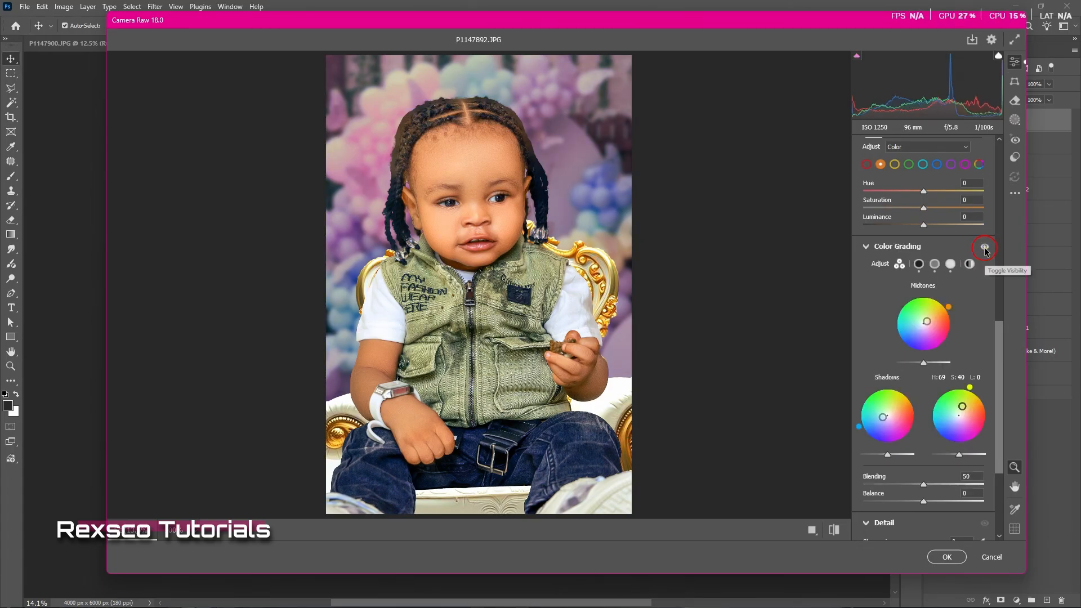
left_click(984, 249)
left_click(984, 248)
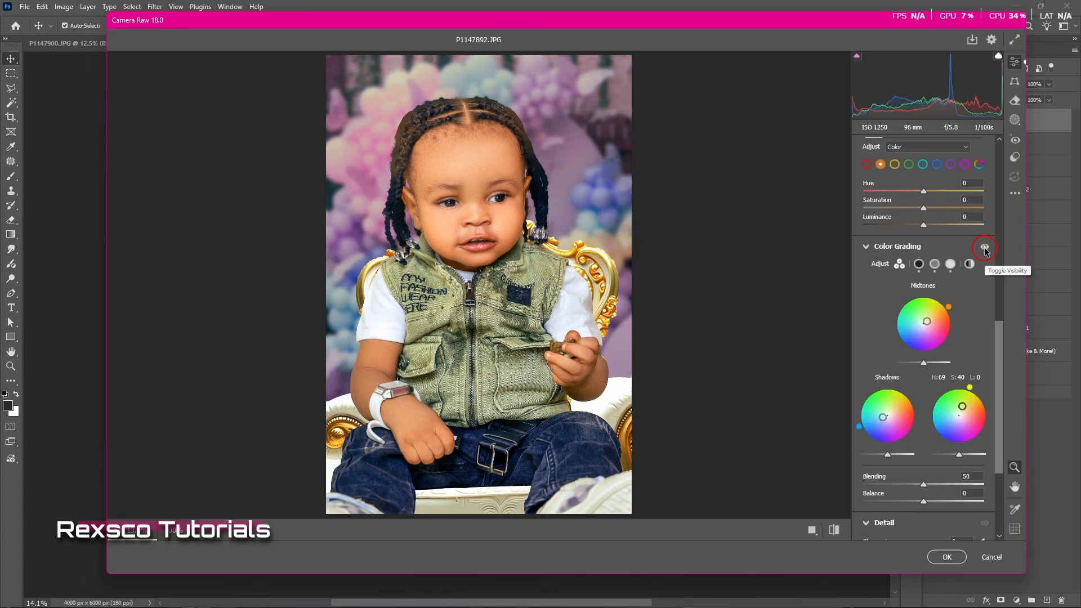
mouse_move(970, 388)
left_mouse_down()
mouse_move(986, 398)
mouse_move(970, 390)
left_mouse_up()
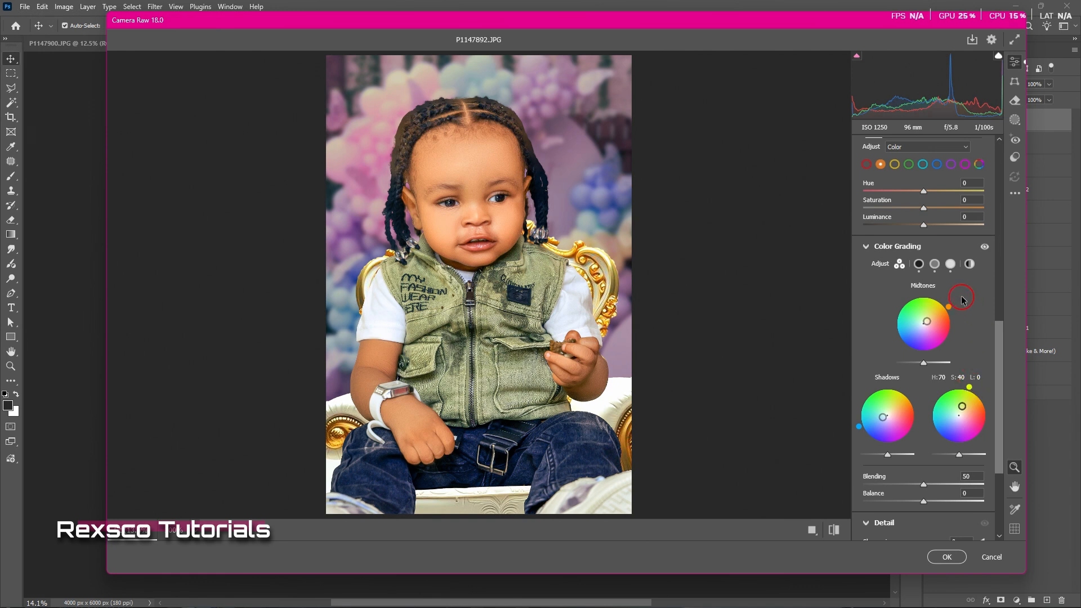
Set the midtones grading to hue 30, saturation 36, luminance 31, and raise the shadows' luminance to 12.
mouse_move(949, 312)
left_mouse_down()
mouse_move(935, 307)
mouse_move(952, 308)
mouse_move(932, 318)
left_mouse_up()
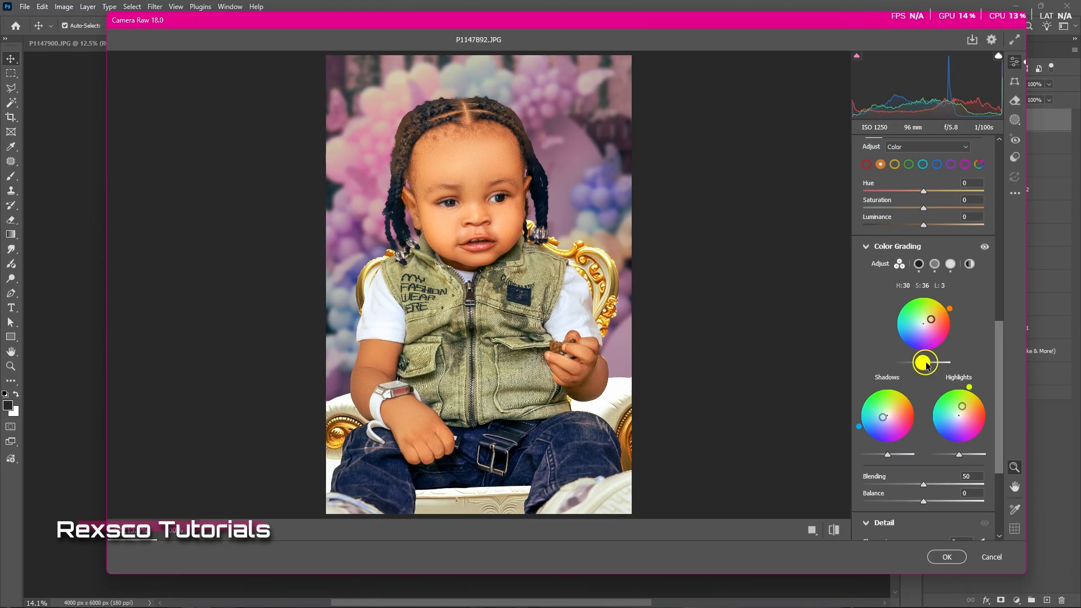
left_click_drag(927, 364, 931, 364)
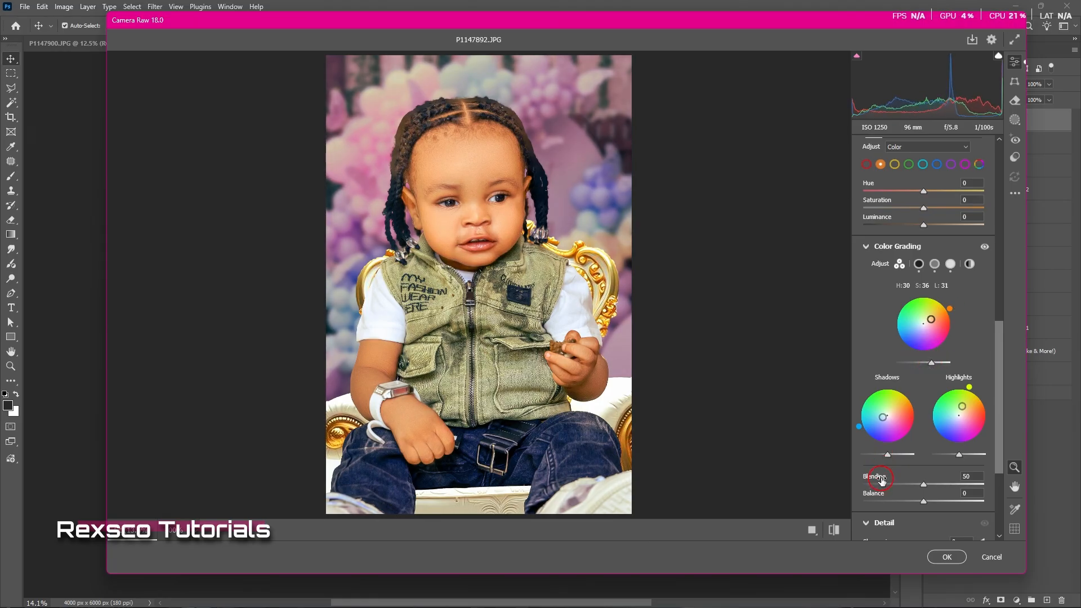
left_click_drag(888, 456, 886, 456)
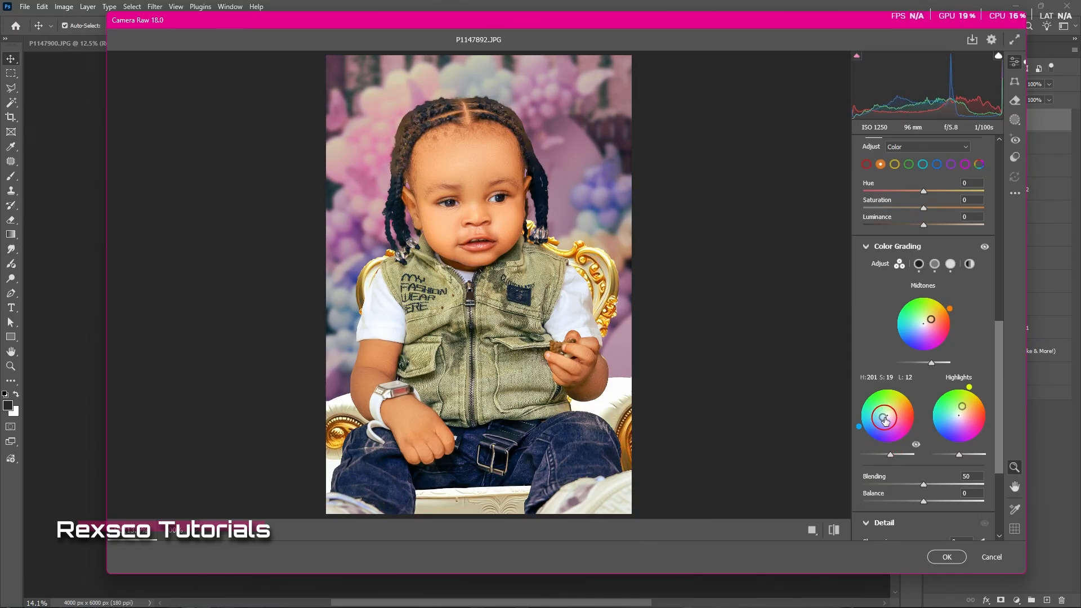
left_click_drag(883, 417, 884, 417)
Examine the adjusted midtone and shadow tints by switching the colour grading off and on repeatedly.
left_click(984, 248)
left_click(983, 248)
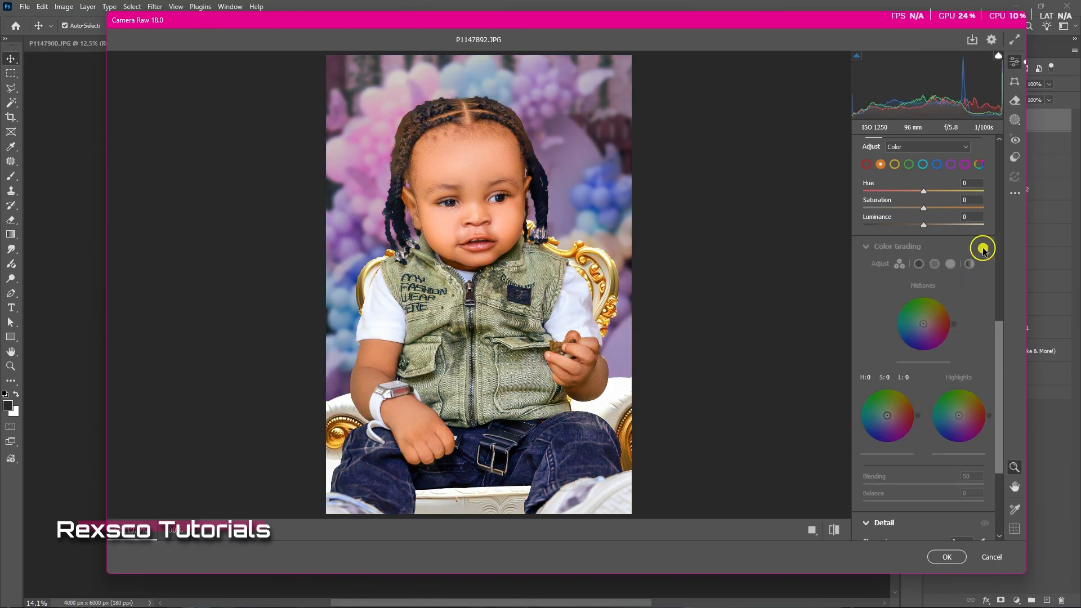
left_click(984, 249)
left_click(983, 248)
left_click(984, 248)
left_click(983, 248)
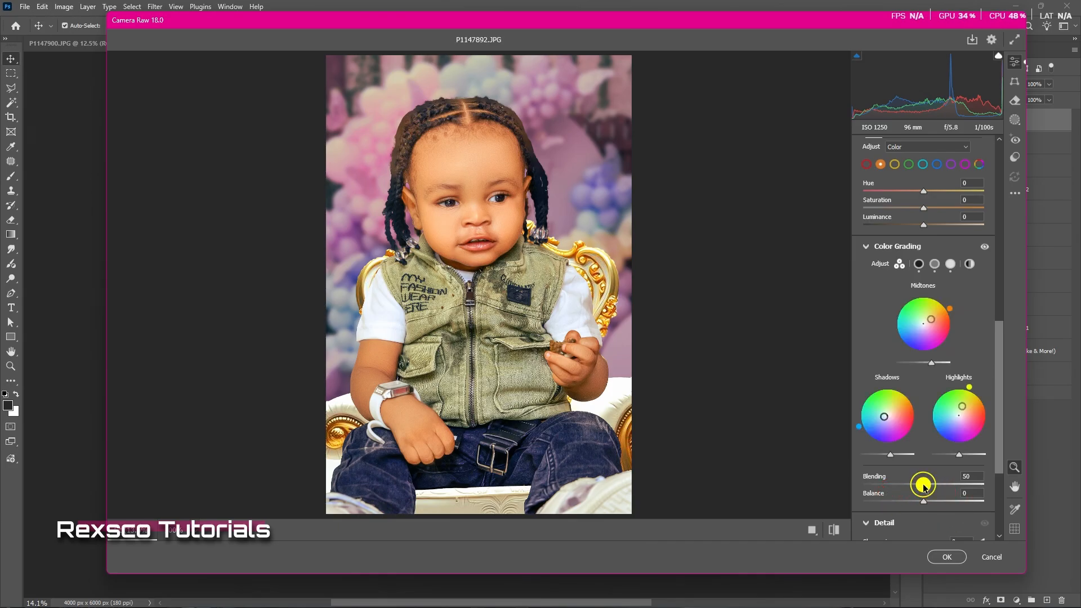
Set the colour grading's Blending to 33 and Balance to about -12, and check the effect.
left_click_drag(923, 485, 880, 489)
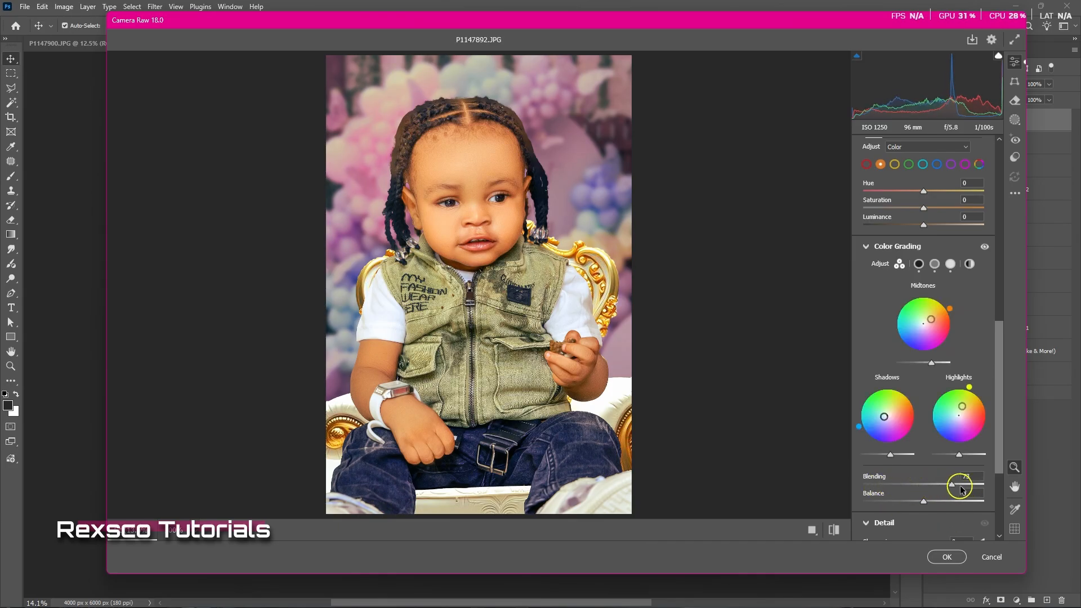
left_click_drag(961, 490, 920, 502)
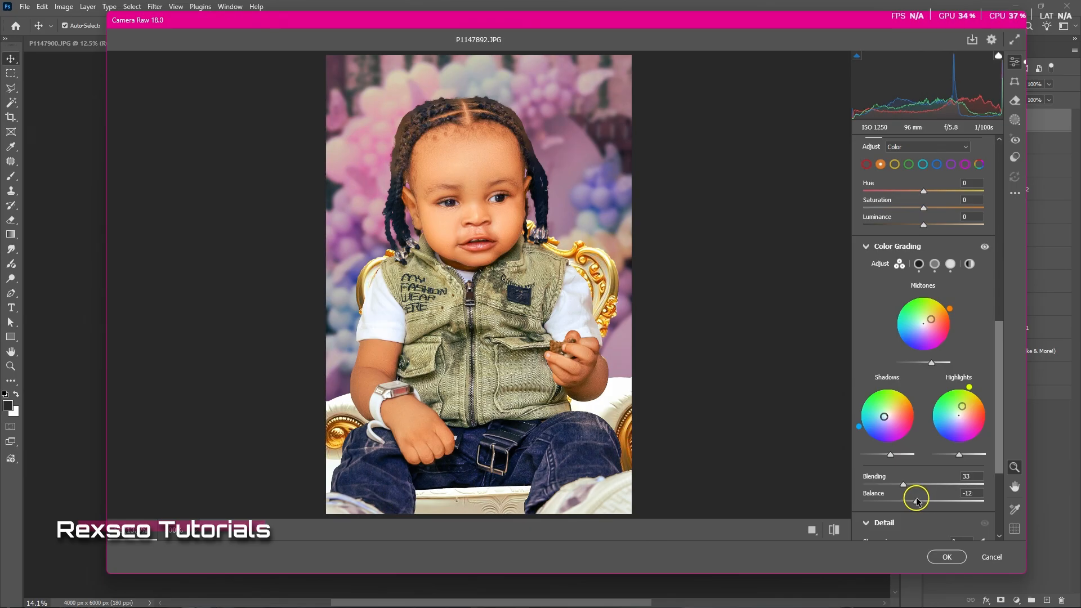
left_click(984, 247)
left_click(984, 247)
Apply the Camera Raw adjustments and compare the portrait with and without Layer 4.
left_click(947, 557)
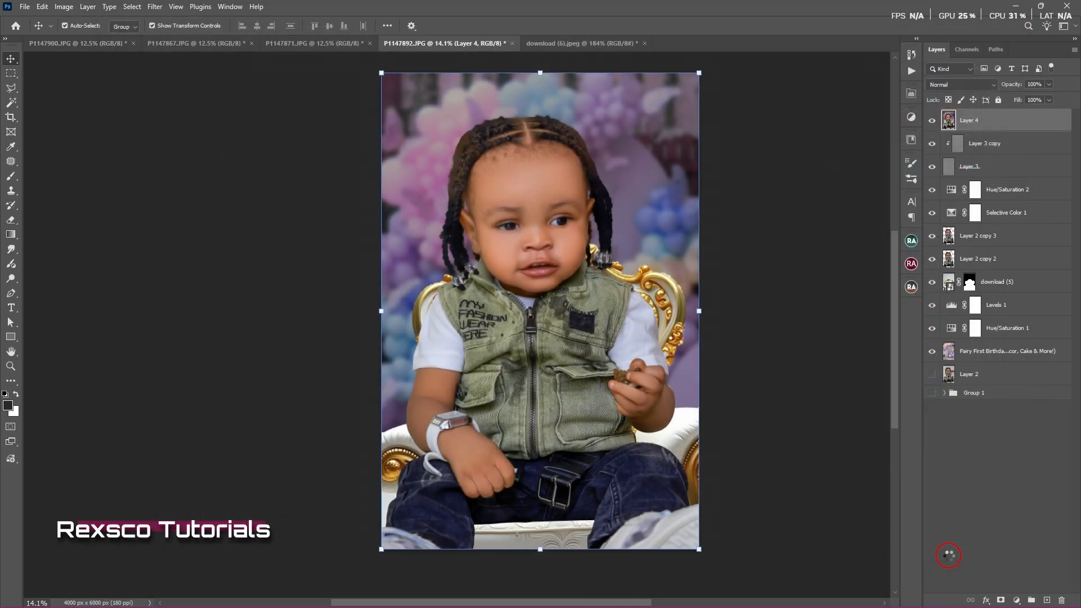
left_click(932, 121)
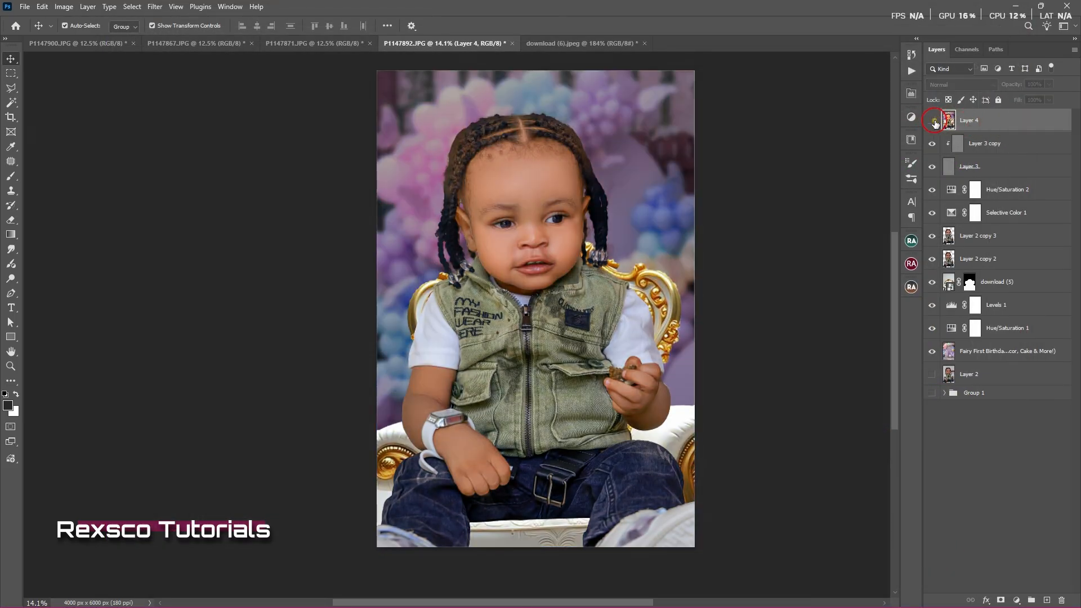
left_click(933, 121)
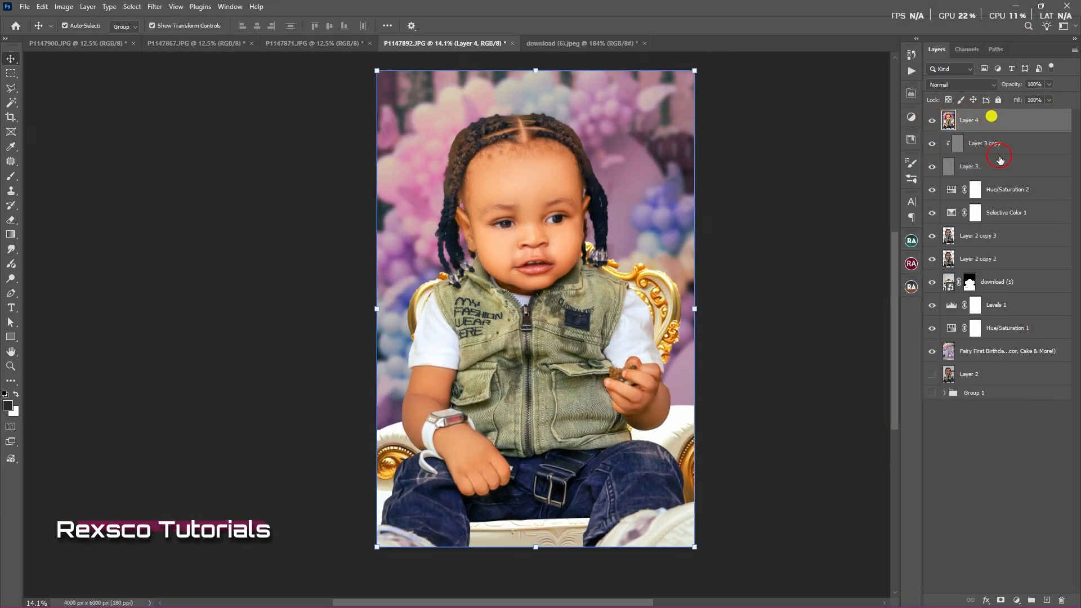
Add a black layer mask to Layer 4 to hide its colour grading, and ready a soft brush at 100% flow.
left_click(1001, 601, "alt")
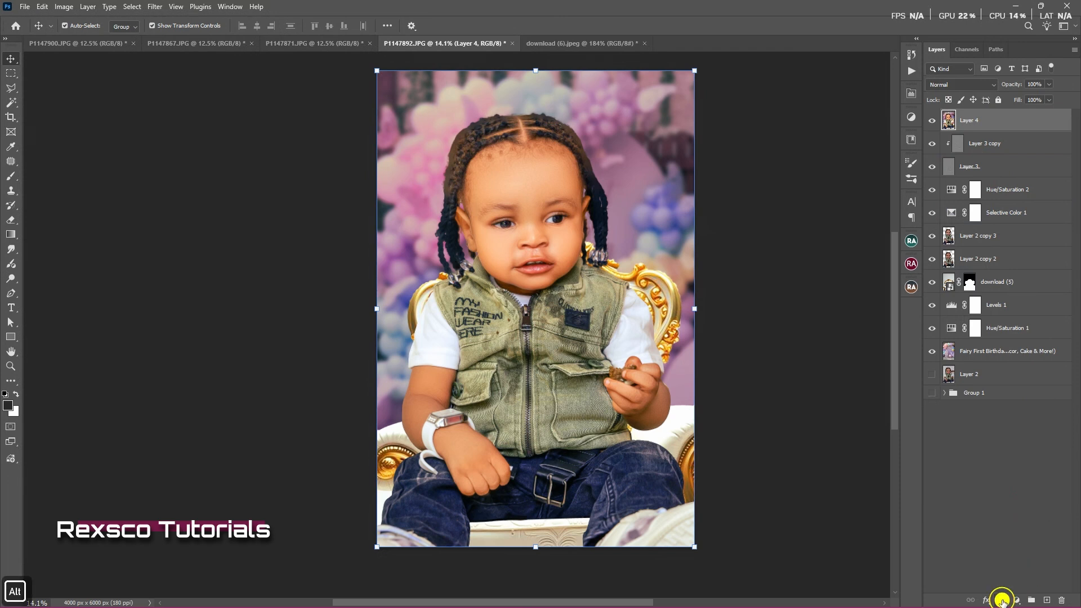
left_click(496, 220)
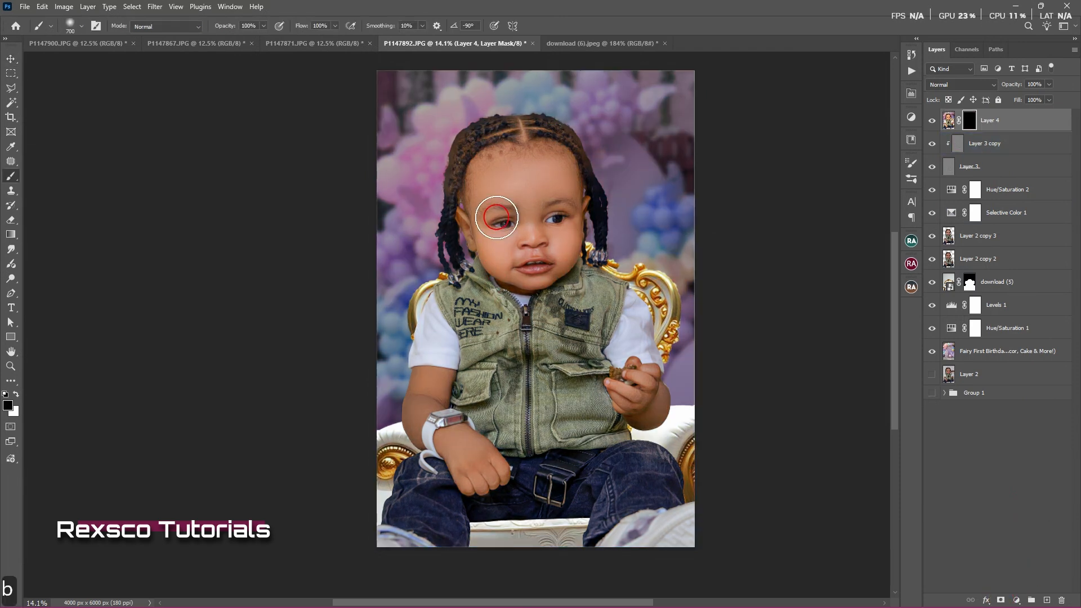
left_click(11, 175)
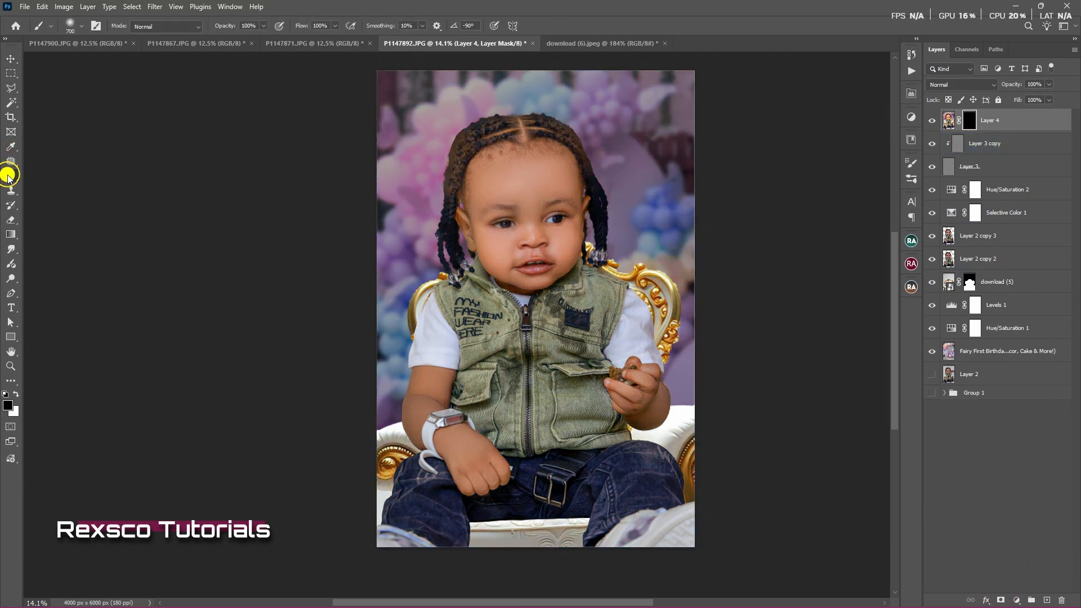
left_click(65, 174)
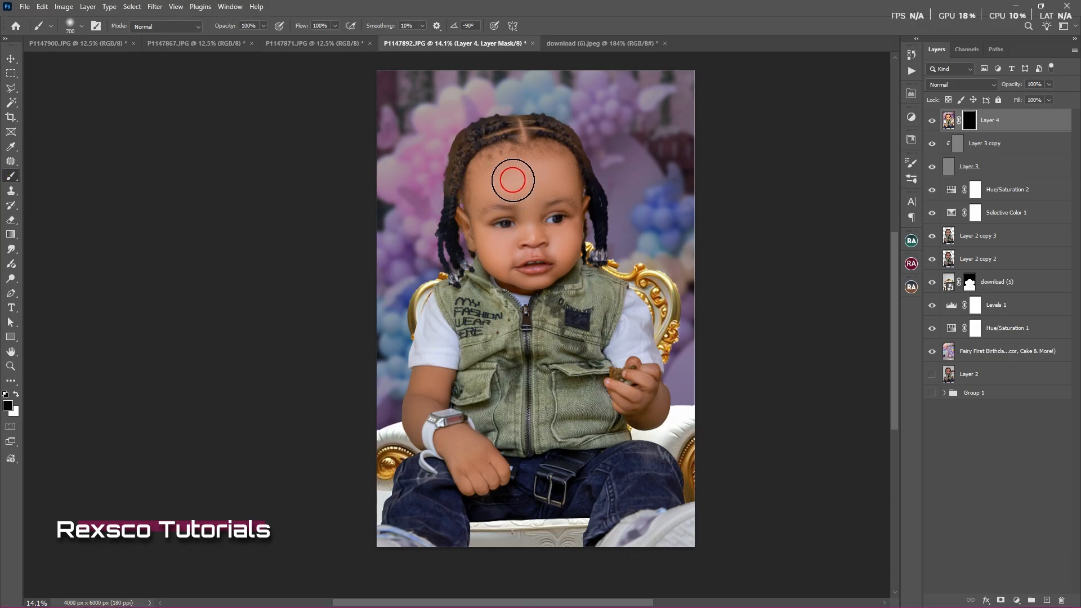
left_click(336, 26)
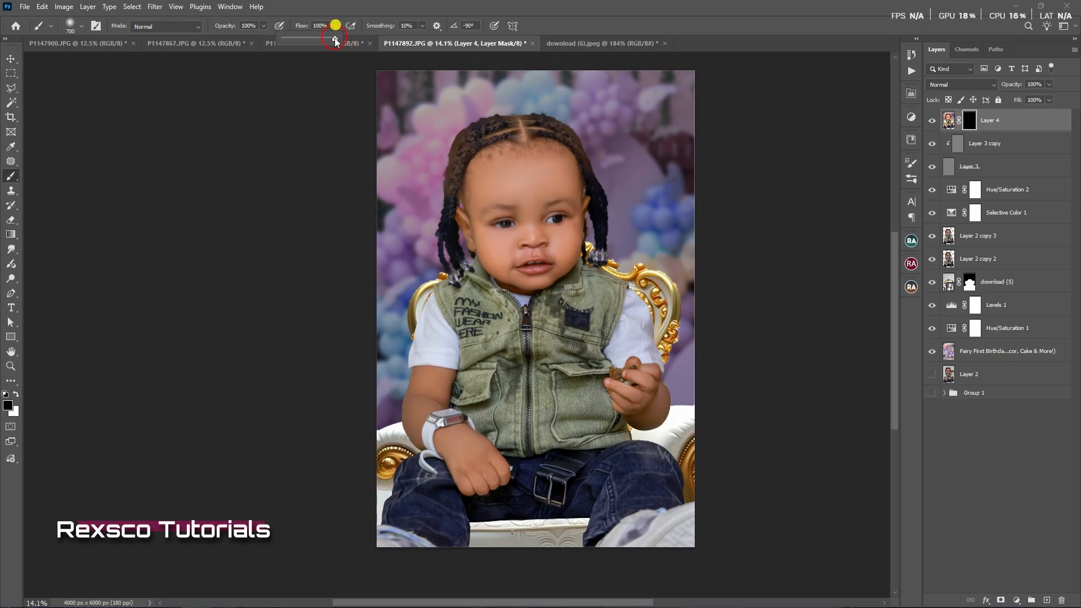
mouse_move(524, 169)
left_mouse_down()
mouse_move(488, 225)
mouse_move(506, 170)
mouse_move(504, 237)
mouse_move(506, 199)
mouse_move(550, 234)
left_mouse_up()
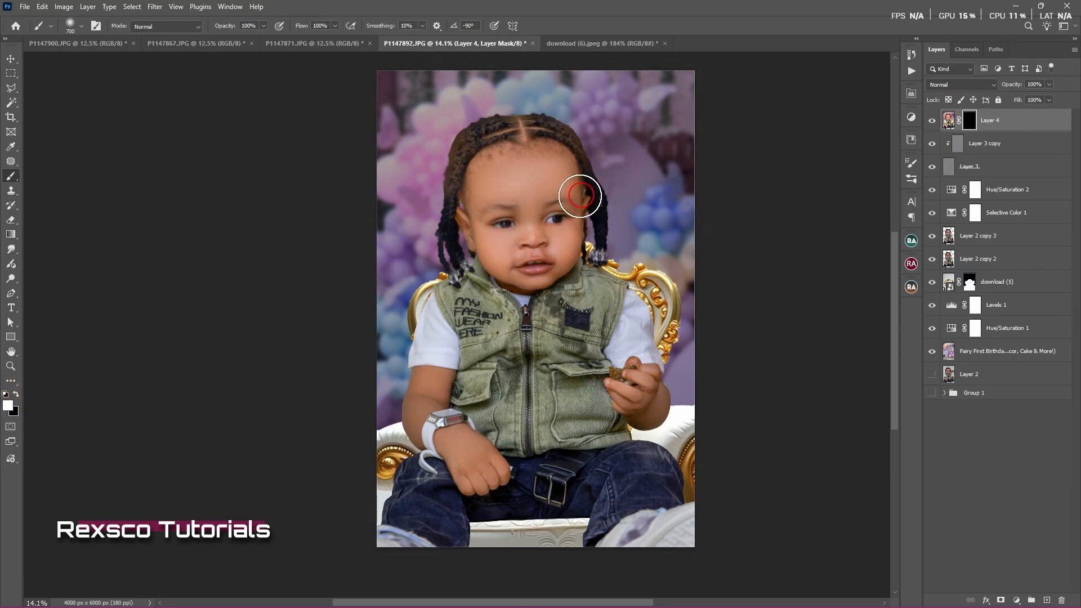
Paint white on Layer 4's mask with the 700 px brush to reveal the grading on the child's face, arms and the golden chair.
key("x")
key("x")
key("x")
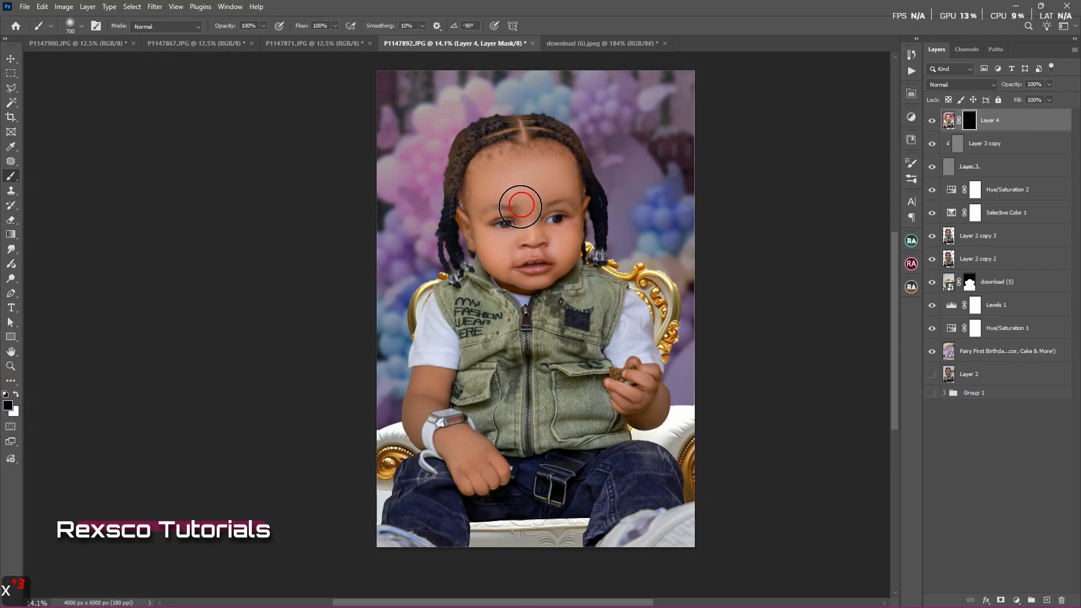
key("x")
key("x")
key("x")
key("x")
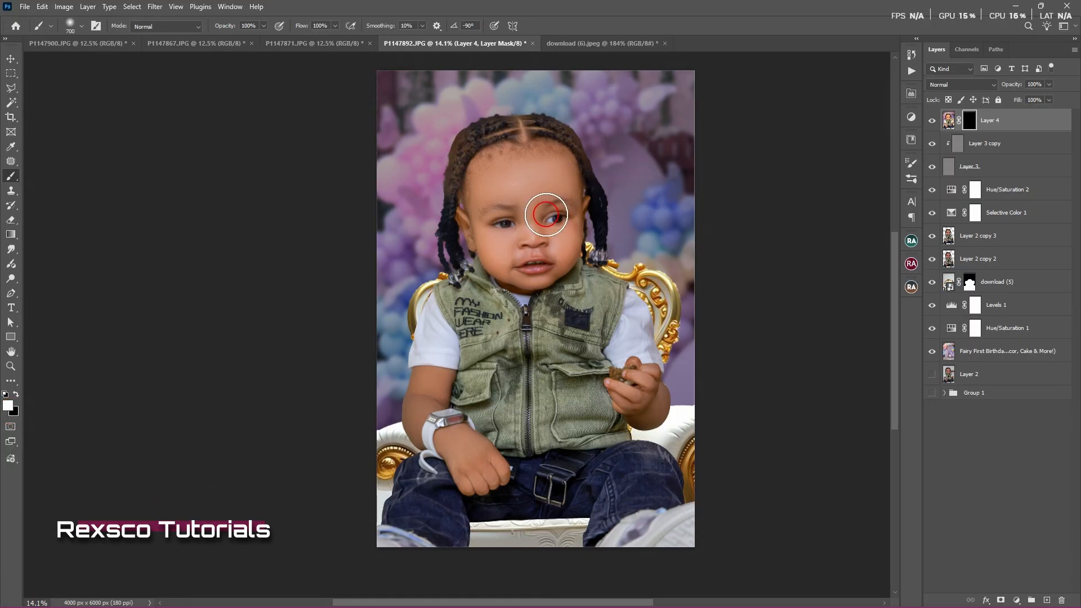
mouse_move(529, 178)
left_mouse_down()
mouse_move(512, 240)
mouse_move(538, 190)
mouse_move(524, 251)
mouse_move(539, 175)
mouse_move(550, 242)
mouse_move(562, 219)
mouse_move(559, 198)
mouse_move(558, 243)
mouse_move(543, 266)
mouse_move(516, 244)
mouse_move(515, 262)
mouse_move(507, 176)
mouse_move(488, 172)
mouse_move(546, 162)
mouse_move(501, 164)
mouse_move(515, 135)
mouse_move(485, 153)
mouse_move(464, 203)
mouse_move(470, 257)
mouse_move(509, 148)
mouse_move(536, 146)
mouse_move(588, 225)
mouse_move(568, 235)
mouse_move(548, 217)
mouse_move(531, 264)
mouse_move(507, 190)
mouse_move(551, 164)
mouse_move(476, 207)
mouse_move(473, 387)
mouse_move(426, 426)
mouse_move(430, 387)
mouse_move(426, 406)
mouse_move(412, 376)
mouse_move(459, 478)
mouse_move(483, 483)
mouse_move(487, 472)
mouse_move(430, 389)
mouse_move(450, 454)
mouse_move(491, 483)
mouse_move(649, 390)
mouse_move(671, 406)
mouse_move(639, 403)
mouse_move(652, 412)
mouse_move(631, 381)
mouse_move(634, 400)
mouse_move(655, 288)
mouse_move(664, 331)
mouse_move(658, 291)
mouse_move(622, 282)
left_mouse_up()
mouse_move(702, 440)
left_mouse_down()
mouse_move(706, 505)
mouse_move(706, 446)
left_mouse_up()
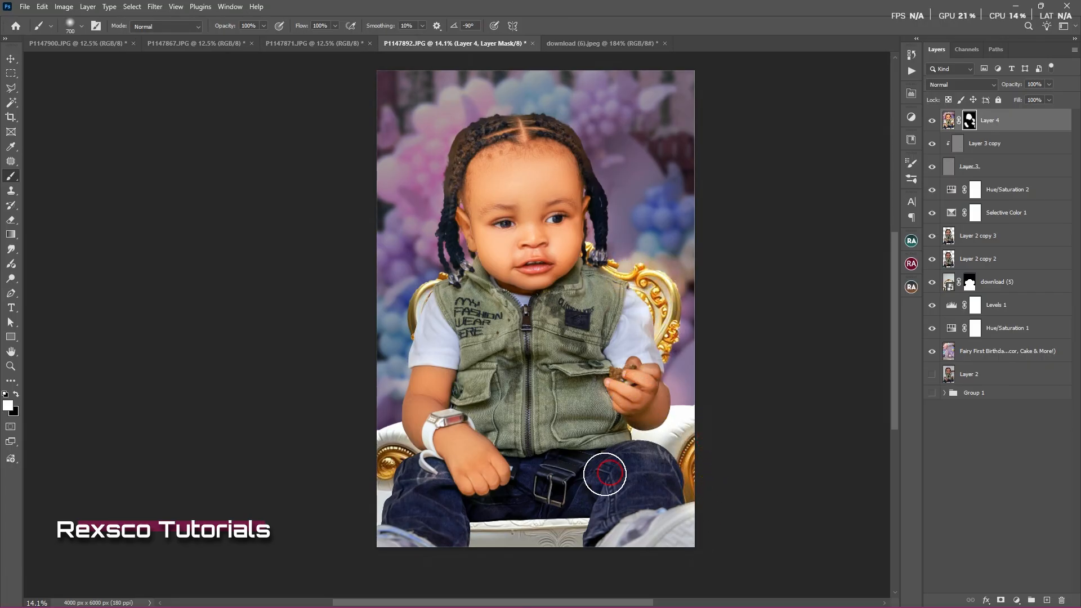
left_click_drag(398, 459, 393, 476)
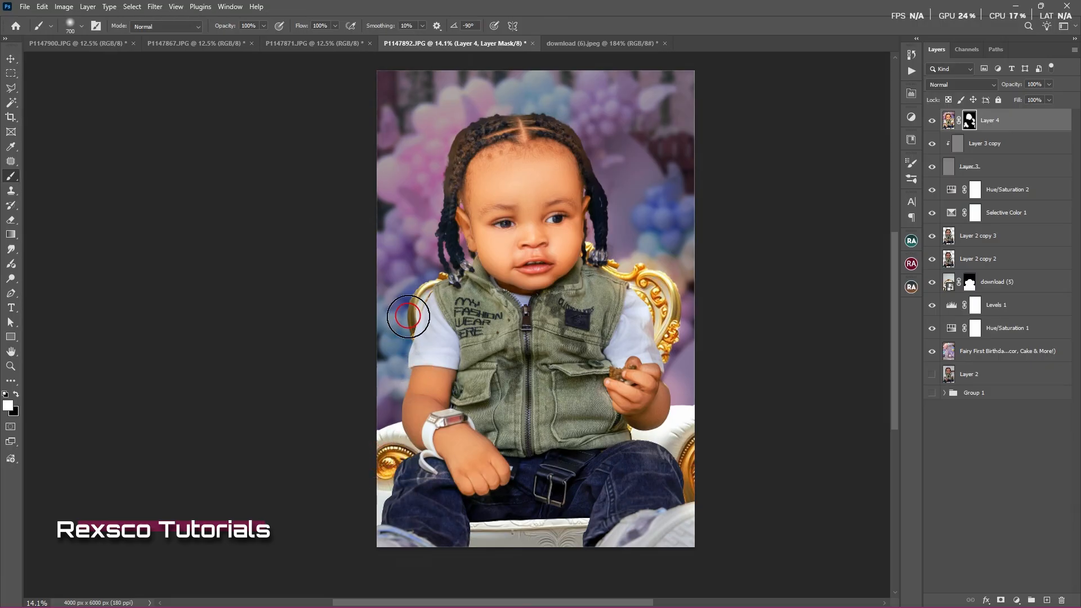
mouse_move(406, 314)
left_mouse_down()
mouse_move(436, 279)
mouse_move(431, 325)
left_mouse_up()
left_click_drag(571, 259, 561, 273)
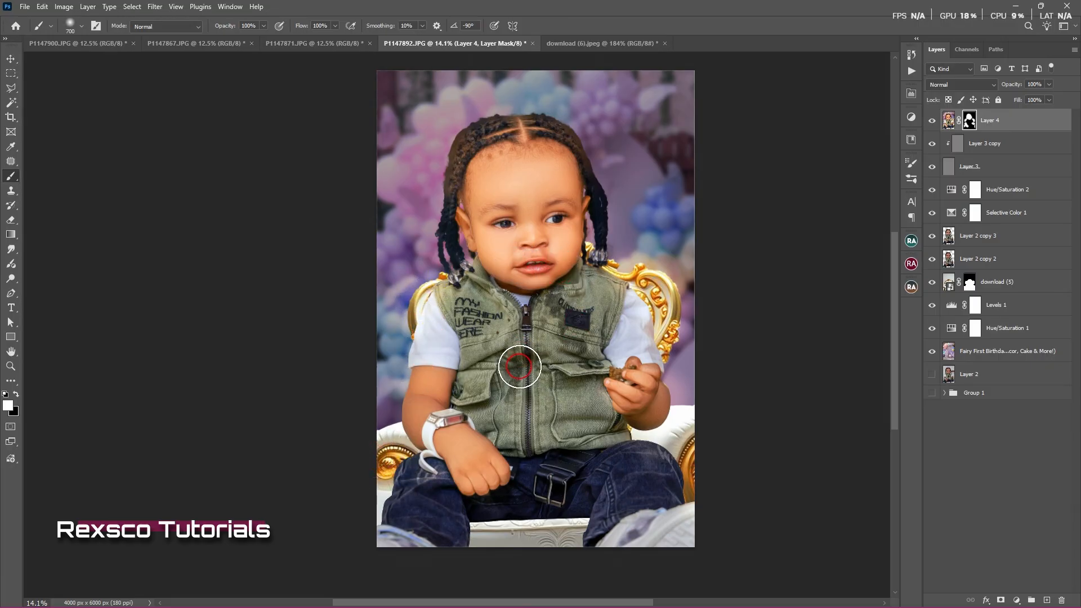
Enlarge the brush to 1400 px, set its flow to 21%, and softly reveal the grading over the clothing and background on Layer 4's mask.
key("bracketright")
key("bracketright")
key("bracketright")
key("bracketright")
key("bracketright")
key("bracketright")
key("bracketright")
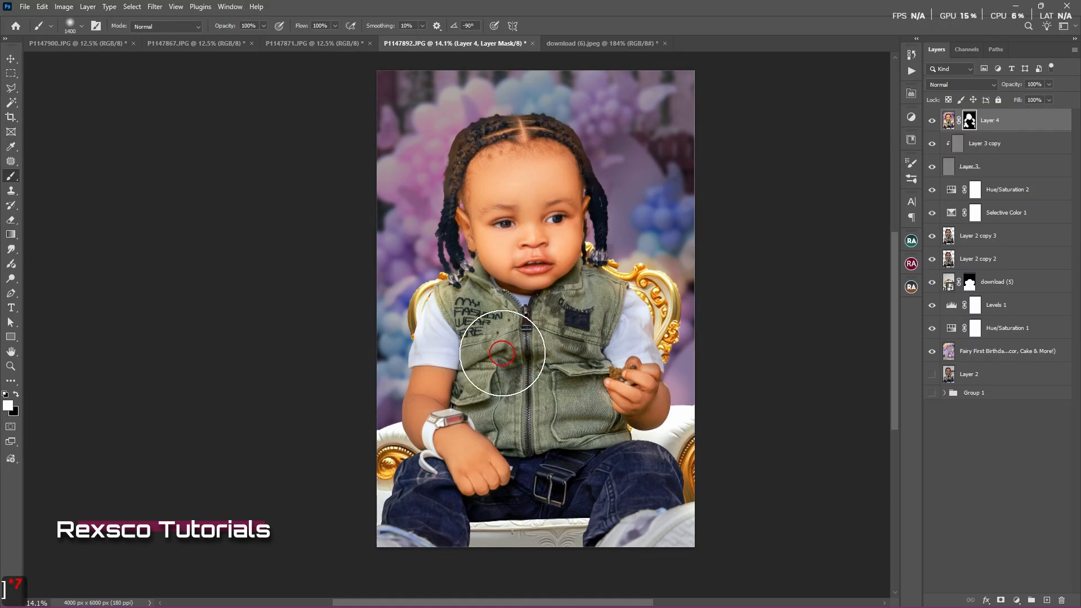
left_click(335, 26)
left_click_drag(311, 44, 298, 38)
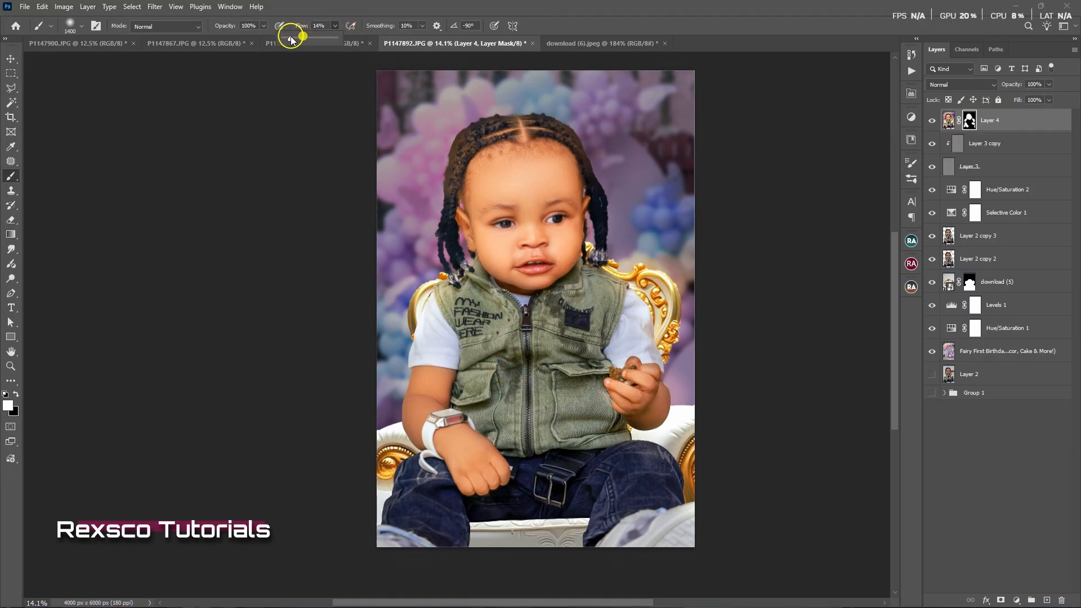
left_click(249, 164)
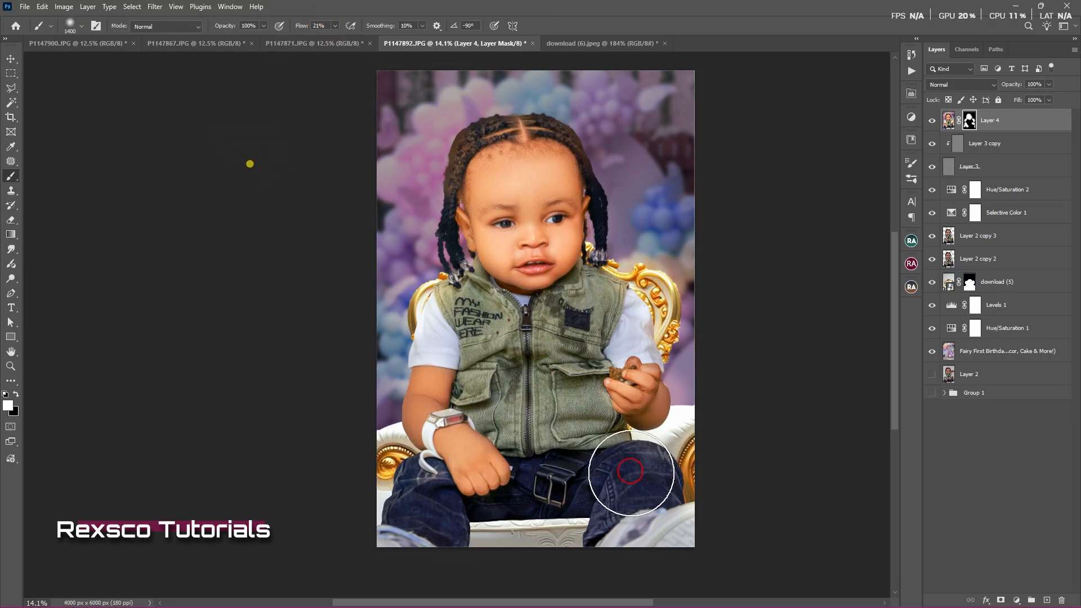
mouse_move(555, 337)
left_mouse_down()
mouse_move(497, 383)
mouse_move(621, 480)
mouse_move(431, 524)
mouse_move(526, 487)
left_mouse_up()
mouse_move(529, 485)
left_mouse_down()
mouse_move(561, 464)
mouse_move(537, 174)
mouse_move(620, 115)
mouse_move(673, 234)
mouse_move(518, 92)
mouse_move(410, 213)
mouse_move(381, 413)
left_mouse_up()
mouse_move(680, 231)
left_mouse_down()
mouse_move(677, 388)
mouse_move(680, 216)
left_mouse_up()
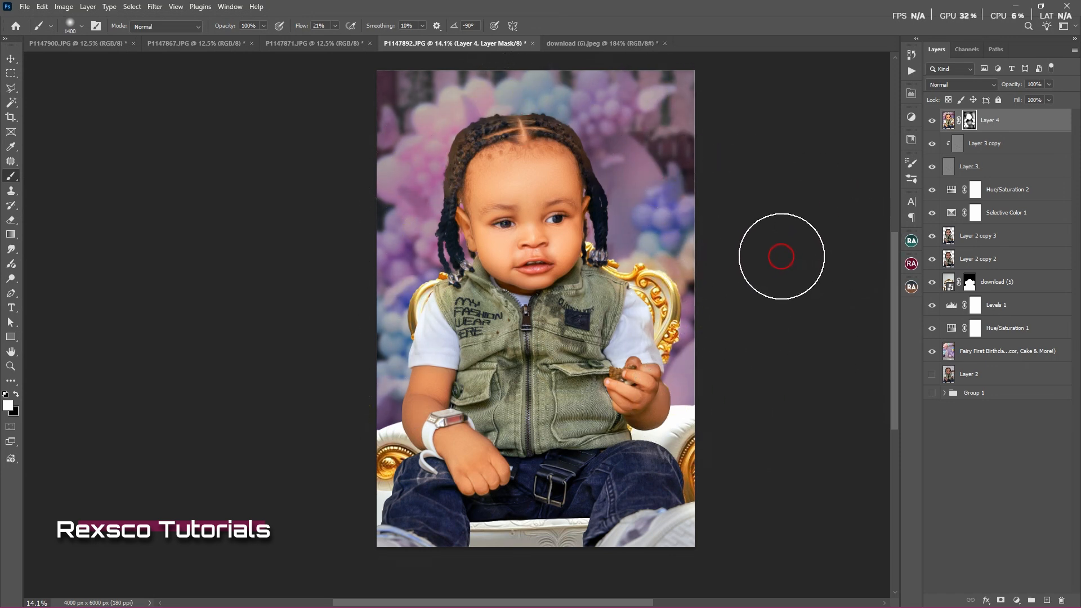
Lower Layer 4's opacity to 61% and compare the portrait with and without the layer.
key("v")
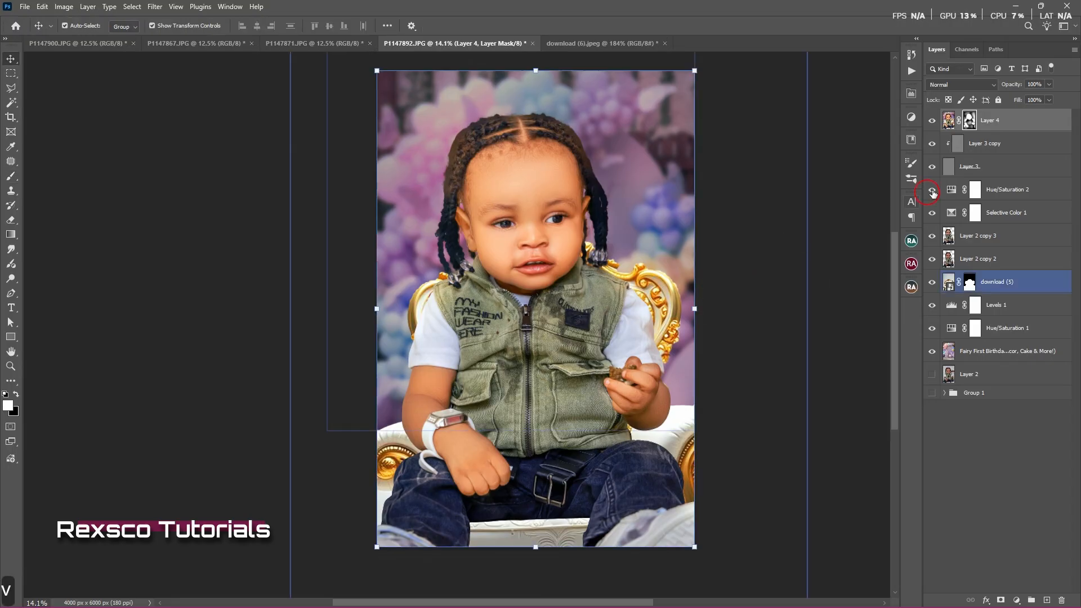
left_click(1049, 83)
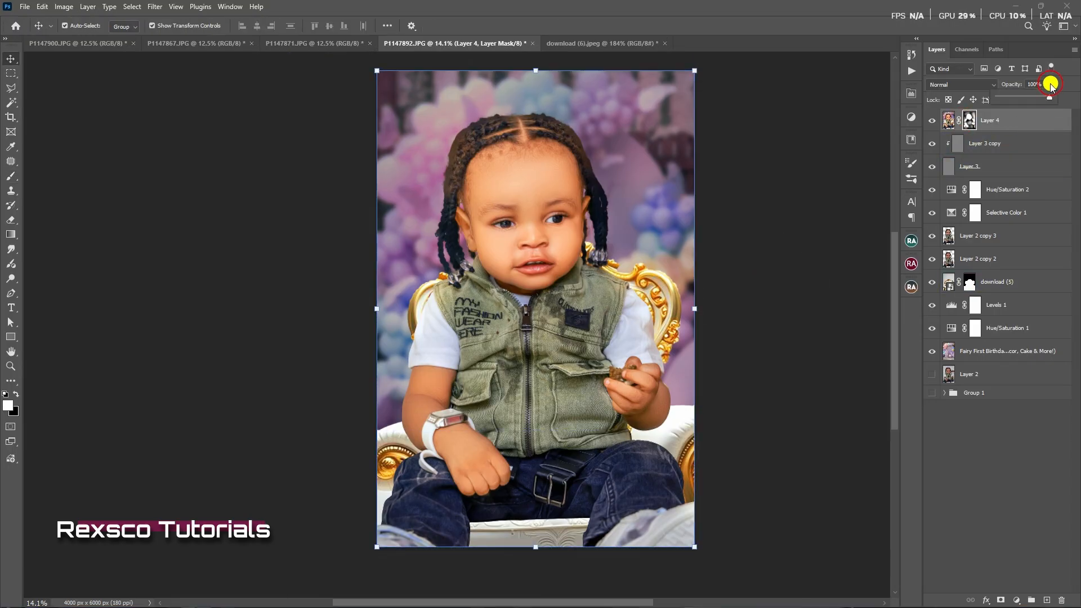
mouse_move(1052, 97)
left_mouse_down()
mouse_move(1005, 98)
mouse_move(1030, 103)
left_mouse_up()
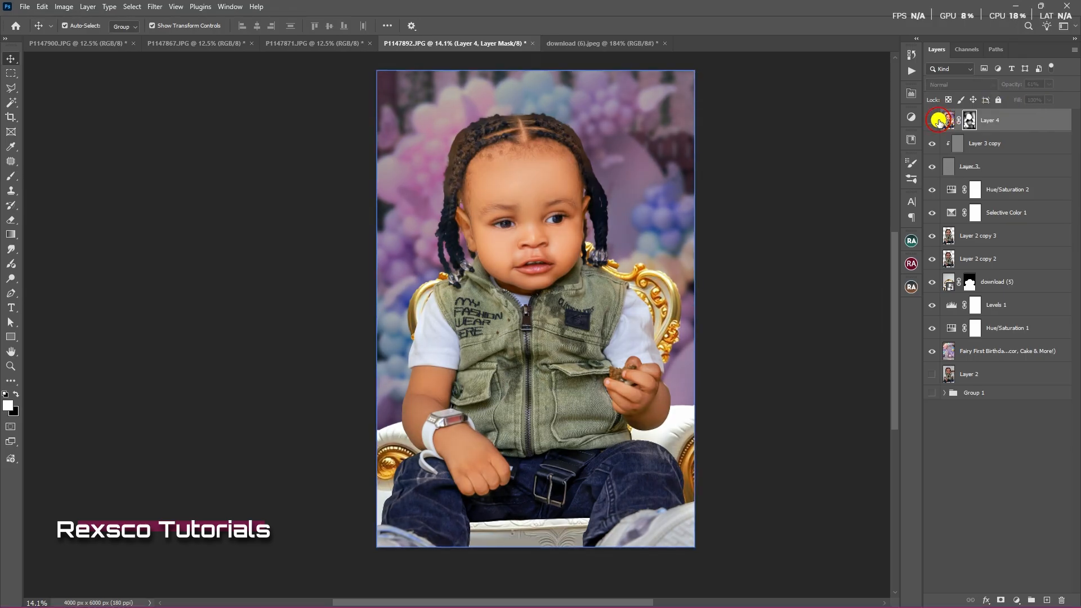
left_click(933, 120)
left_click(933, 120)
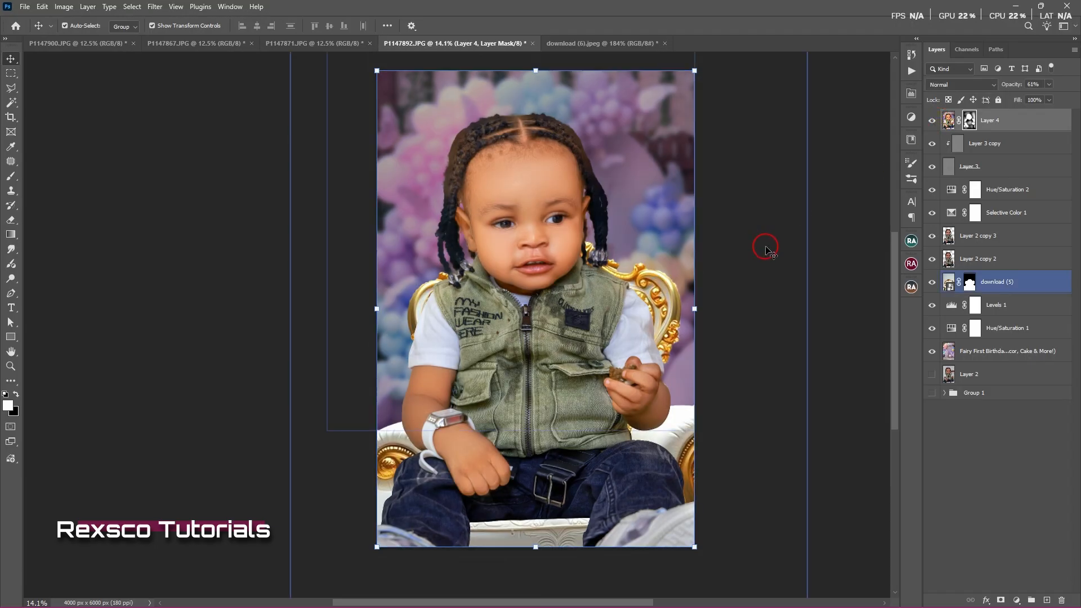
scroll(760, 265, "down", 1)
key("space")
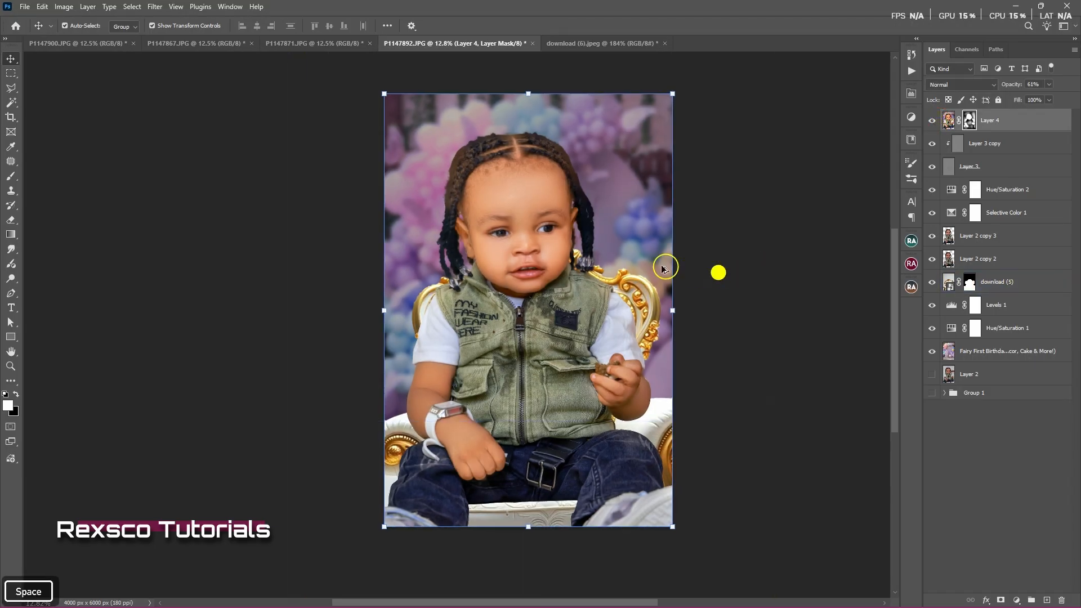
left_click_drag(805, 258, 715, 265)
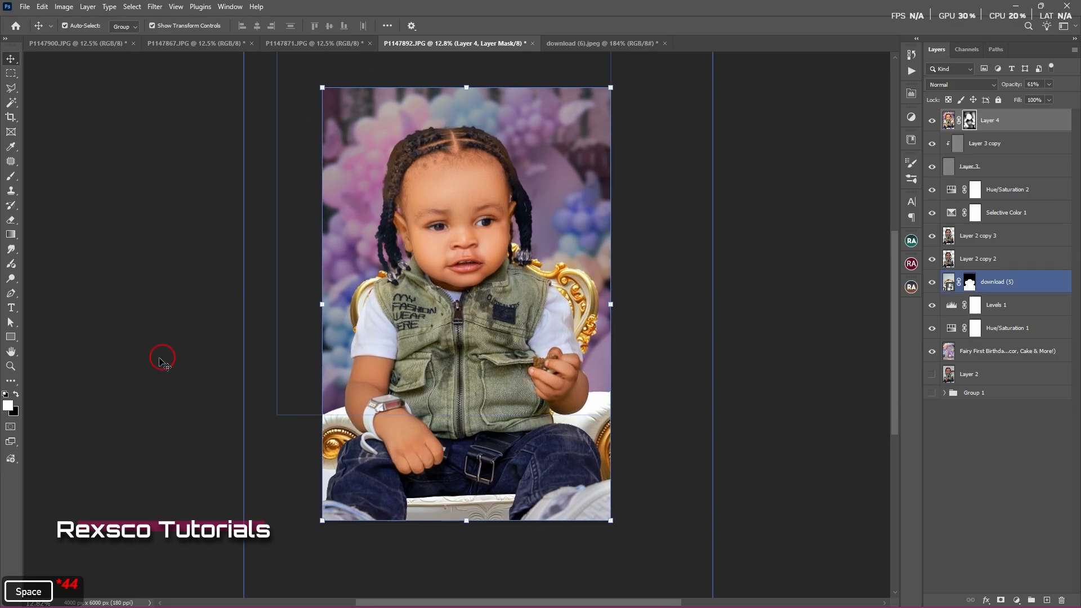